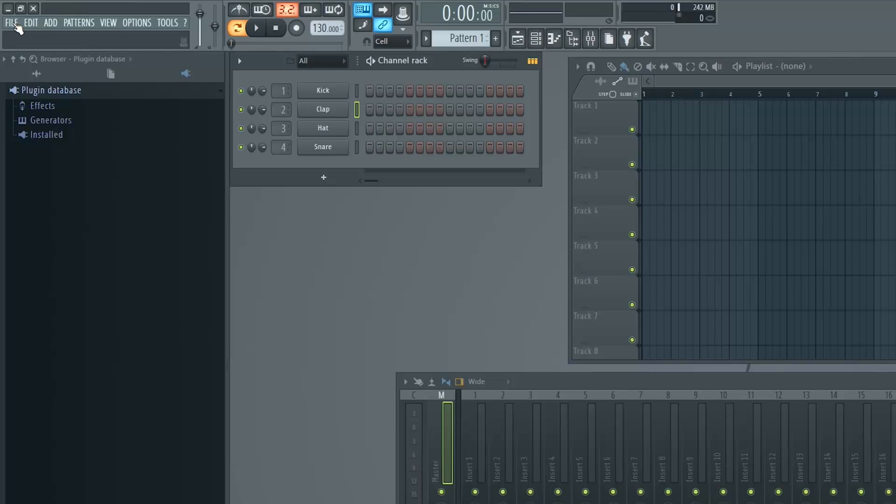
click(14, 26)
mouse_move(78, 23)
mouse_move(167, 22)
mouse_move(264, 92)
mouse_down()
mouse_move(264, 100)
mouse_move(264, 88)
mouse_up()
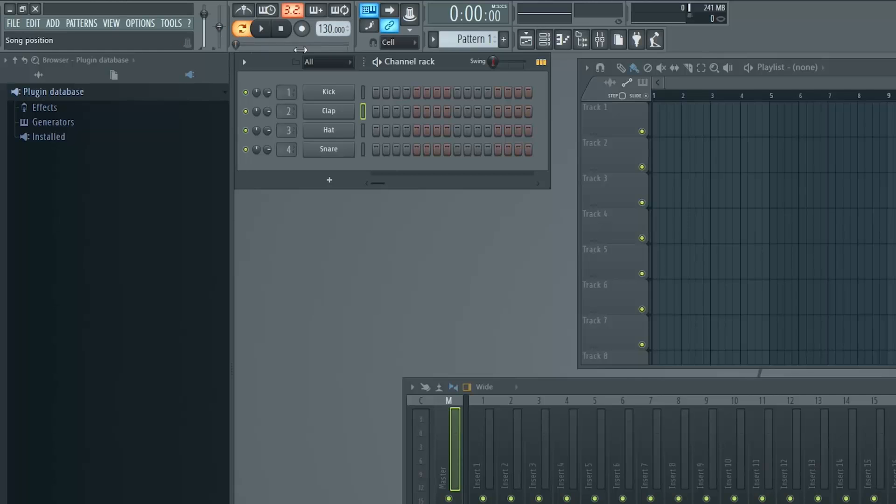
Step: Turn on the metronome, start playback and set the project tempo to 128 BPM
click(244, 9)
key(space)
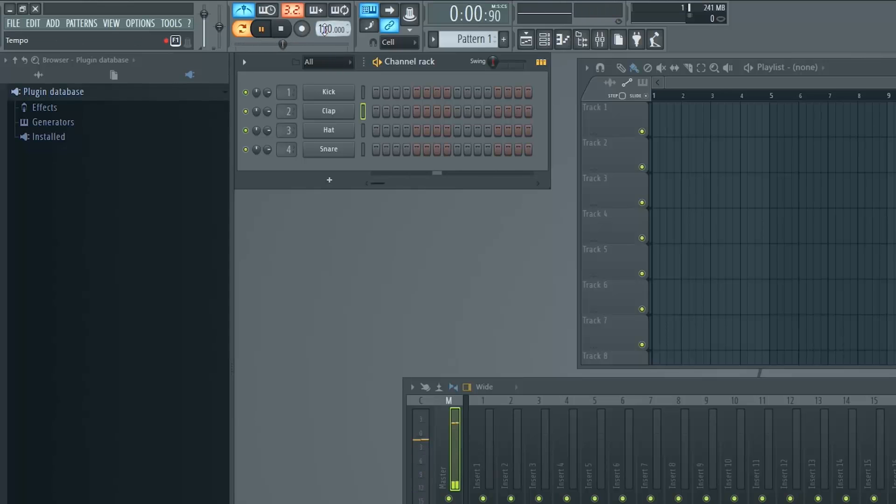
drag(328, 29, 328, 55)
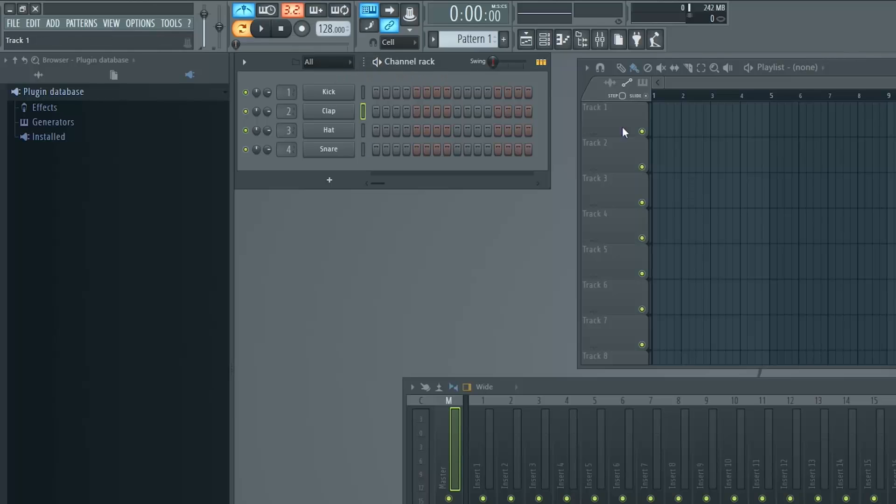
Step: Switch to song mode and play the empty playlist briefly with the metronome running
click(655, 95)
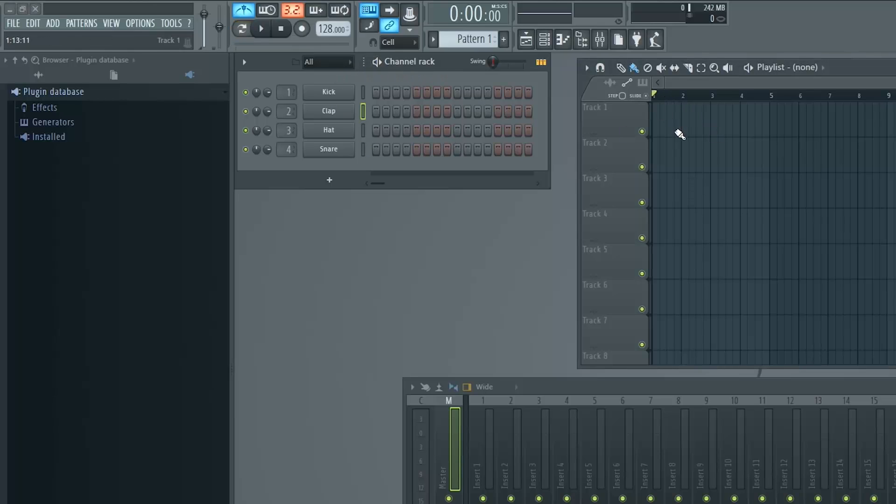
key(space)
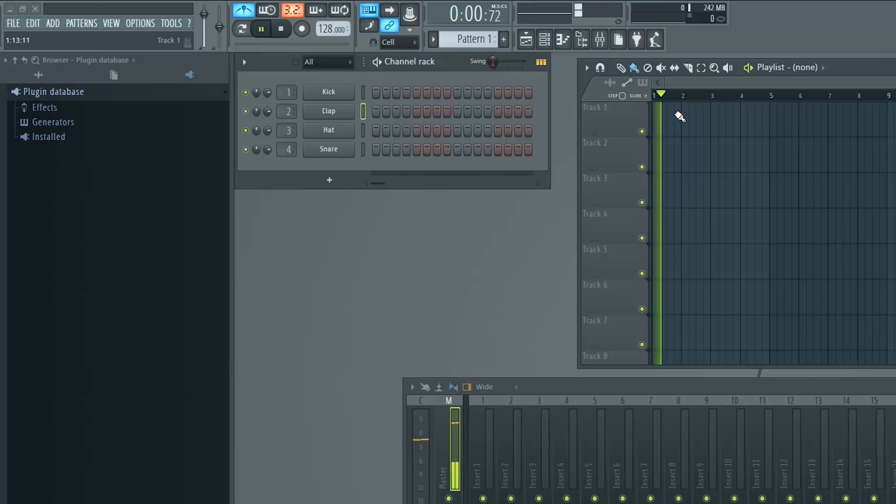
key(space)
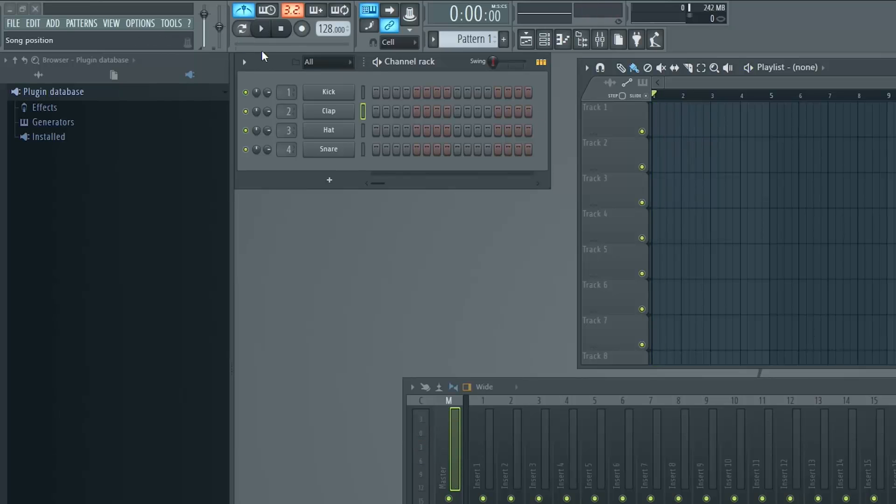
Step: Switch to pattern mode and back to song mode, and turn the metronome off
click(242, 28)
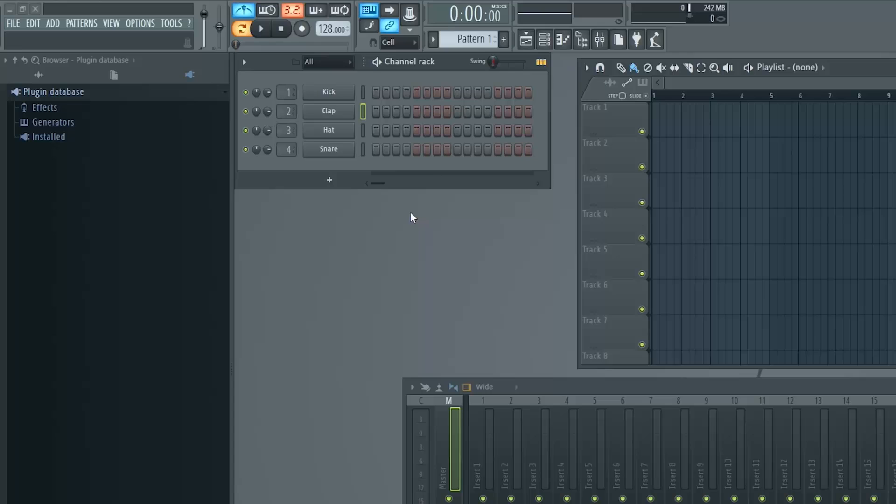
click(242, 28)
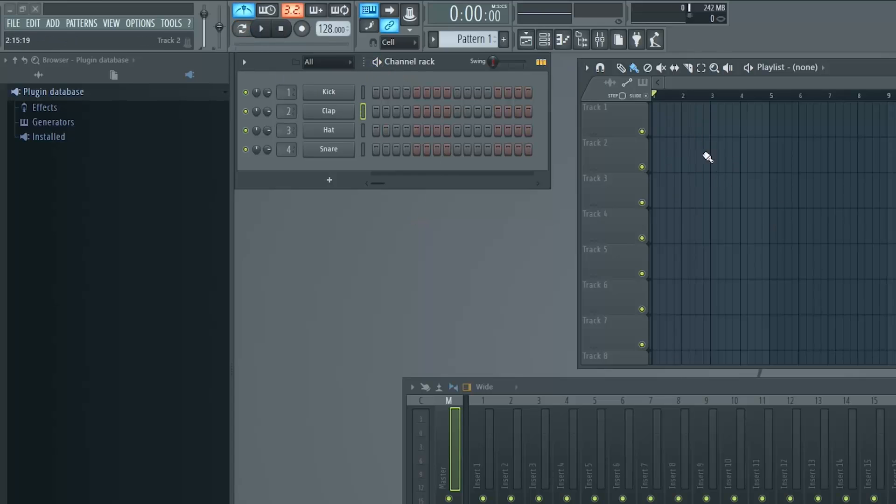
click(244, 10)
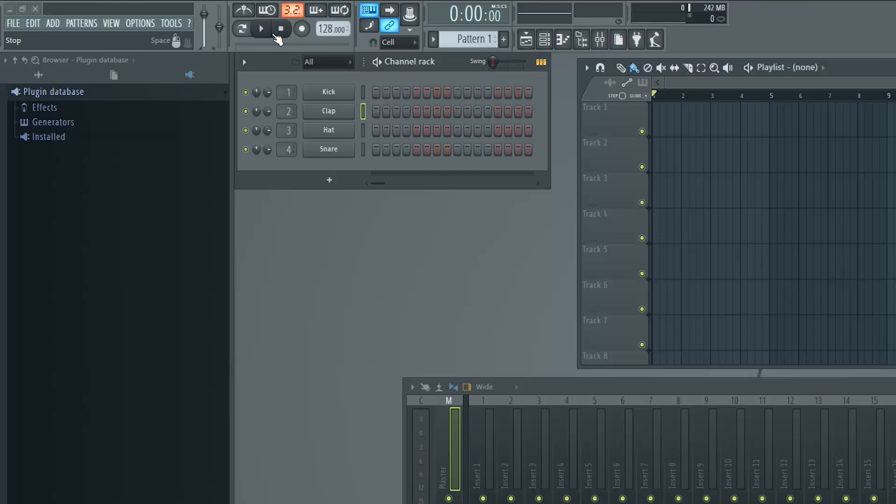
Step: Arm recording for everything, run a short take from the start of the playlist and stop it
click(301, 32)
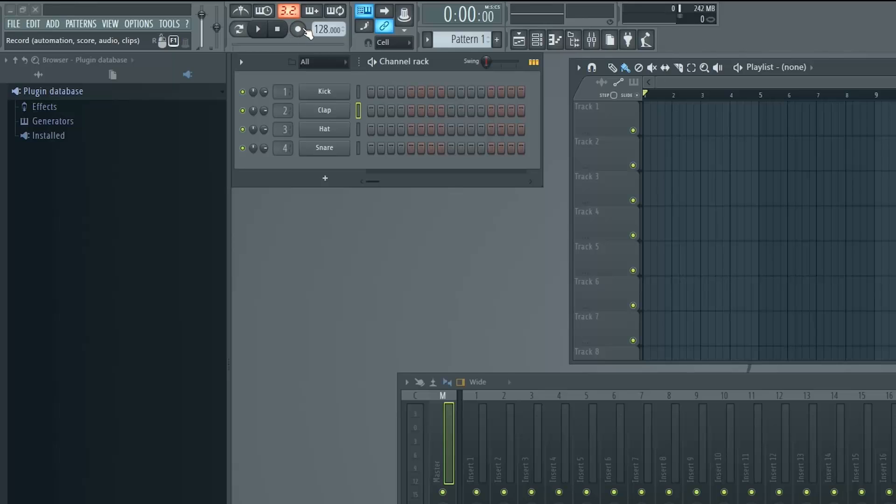
click(301, 30)
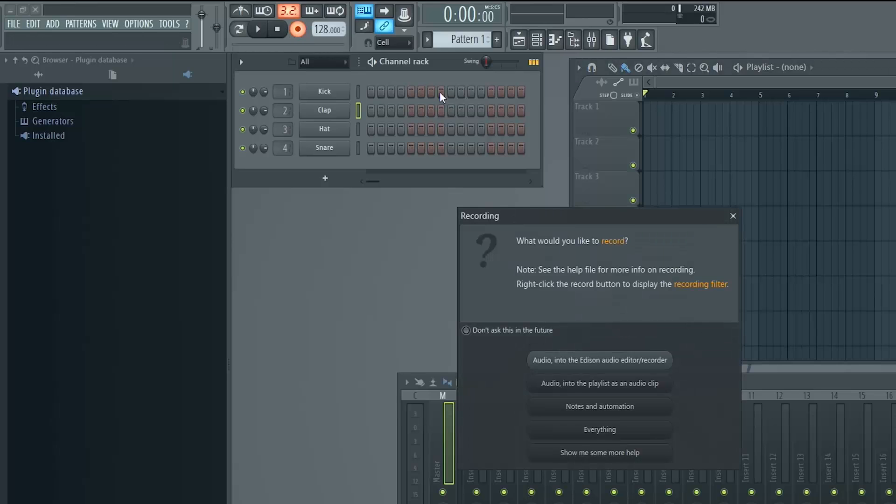
click(595, 433)
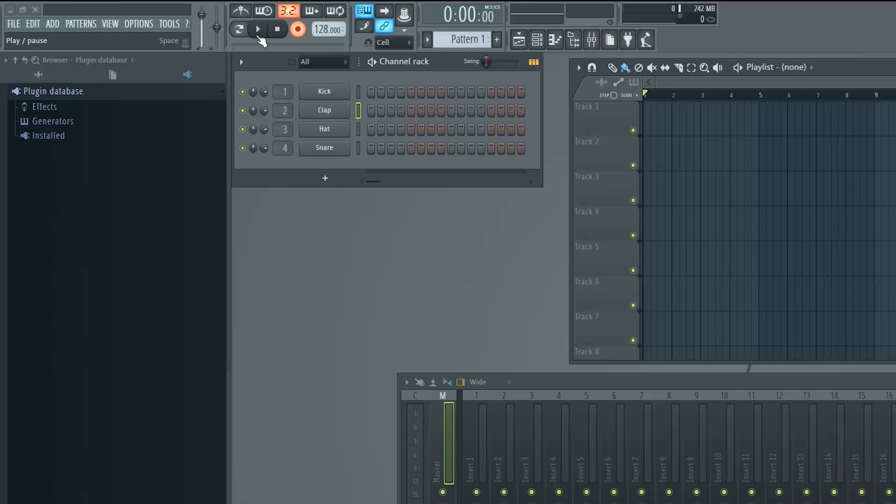
click(260, 38)
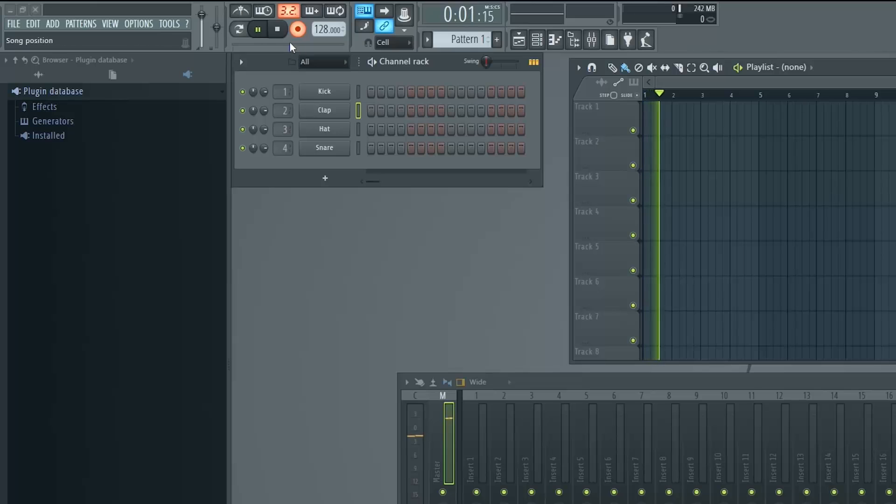
key(space)
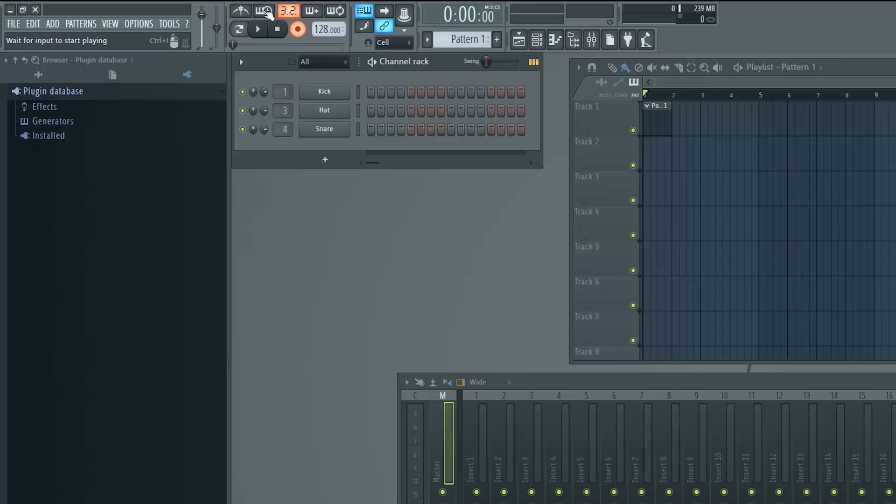
Step: Enable waiting for input before playing, select the Kick channel, trigger a recording with a note and stop it
click(270, 13)
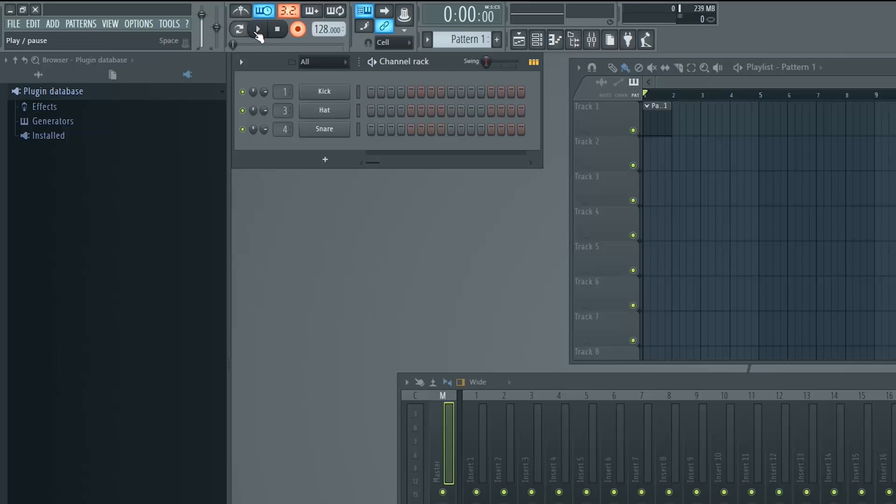
click(261, 29)
click(359, 92)
key(space)
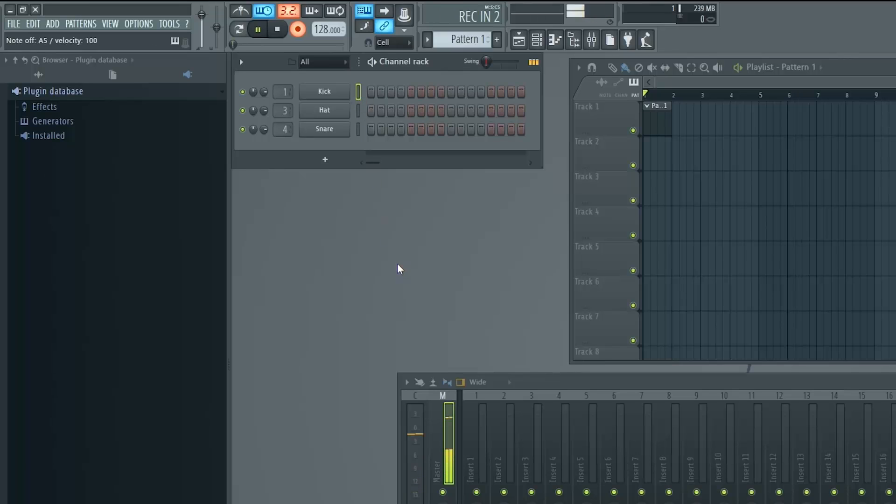
click(278, 29)
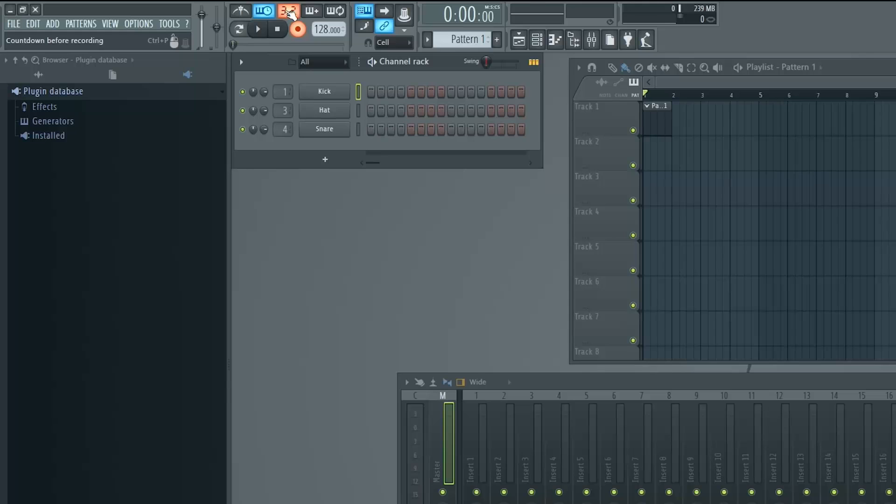
Step: Turn off the recording countdown, play several E5 notes on the Kick channel during a take and stop
click(289, 11)
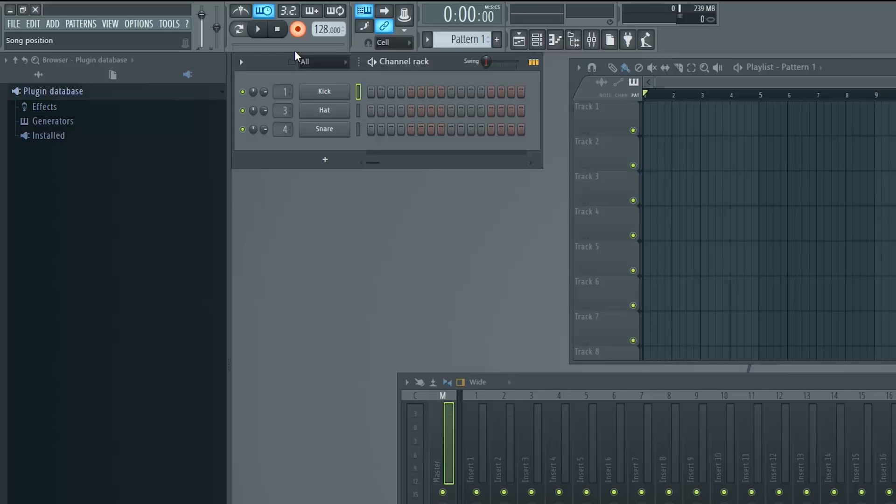
click(257, 29)
key(e)
key(e)
key(e)
key(e)
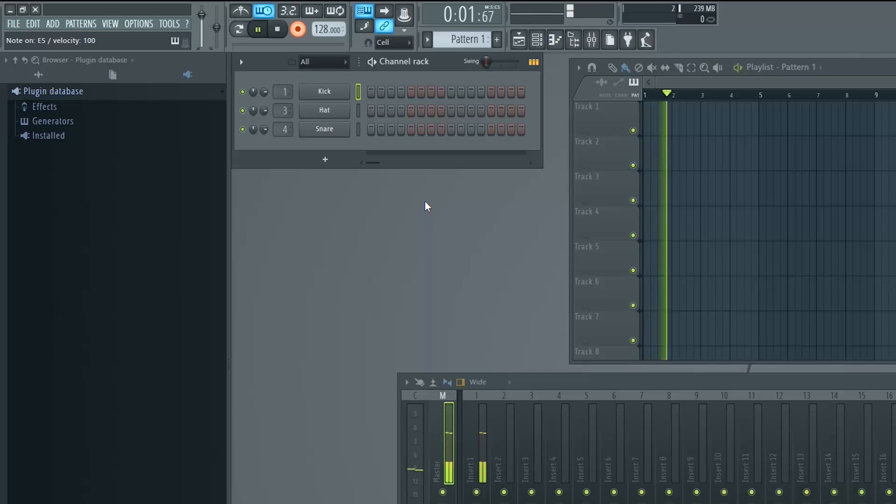
click(277, 30)
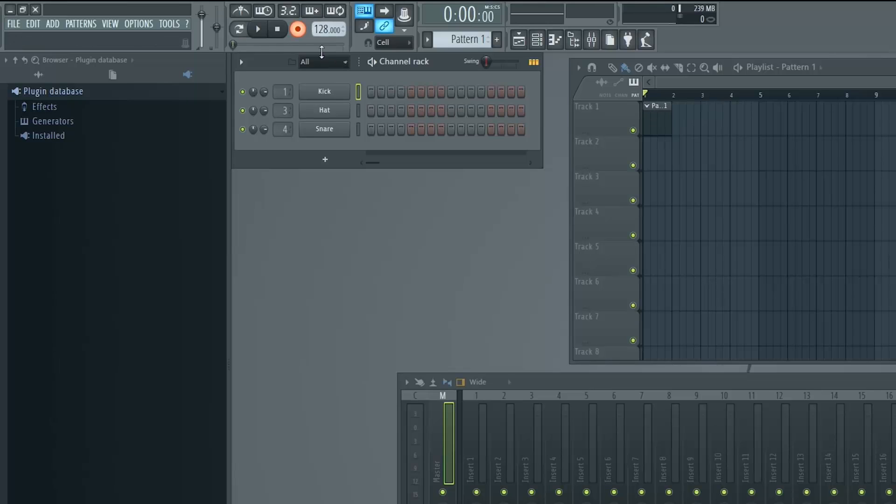
Step: Record Kick notes into Pattern 1 with loop recording enabled, stop the take and turn loop recording off
click(339, 14)
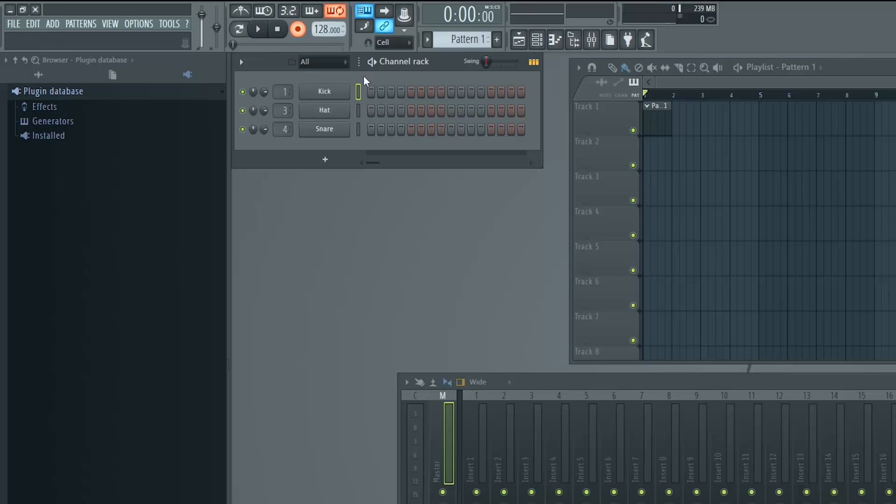
click(259, 30)
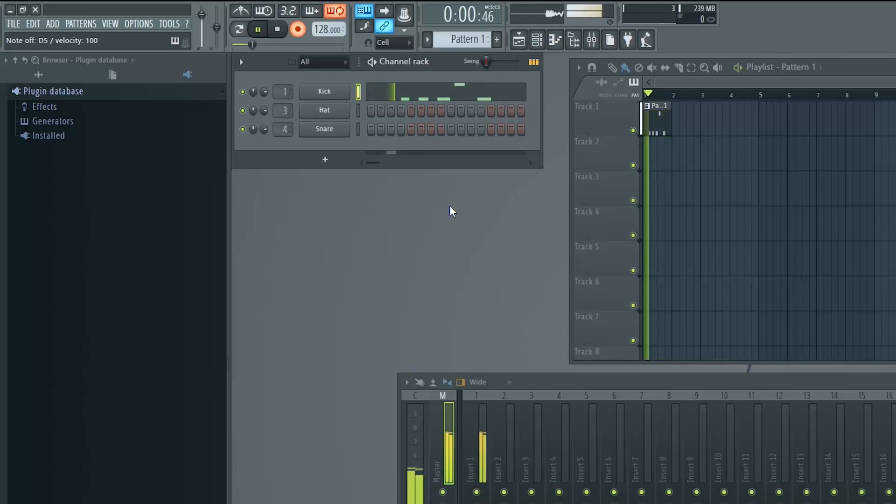
click(279, 30)
click(336, 11)
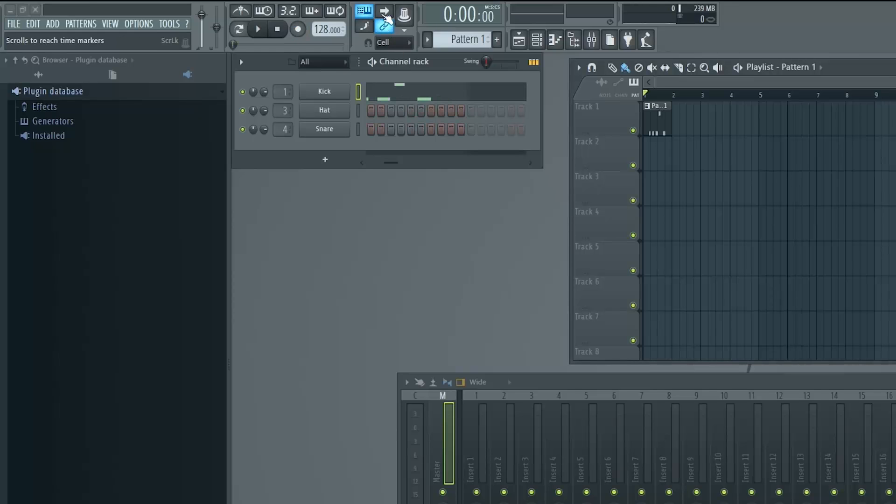
Step: Turn on auto-scrolling, play the Pattern 1 clip briefly and turn auto-scrolling off again
click(385, 17)
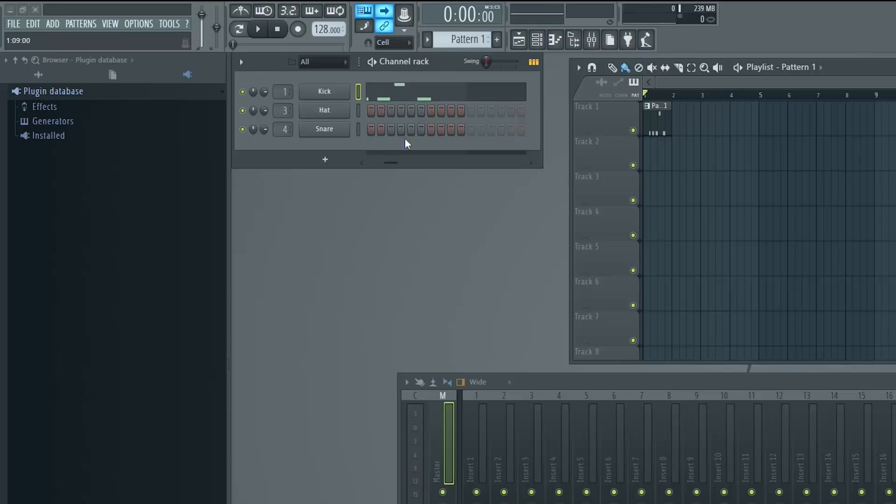
key(space)
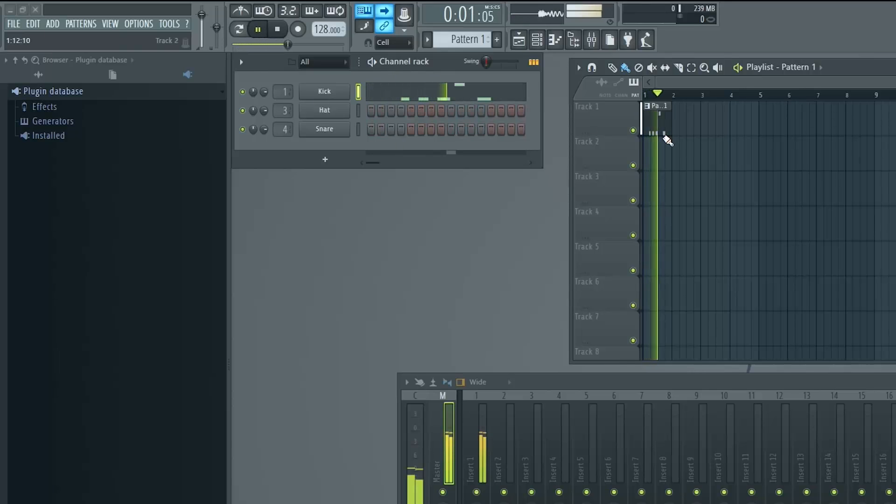
key(space)
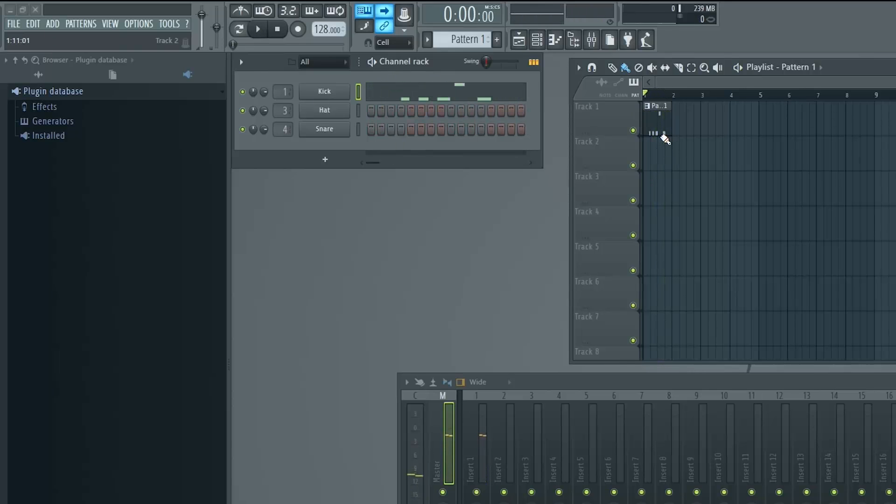
click(384, 11)
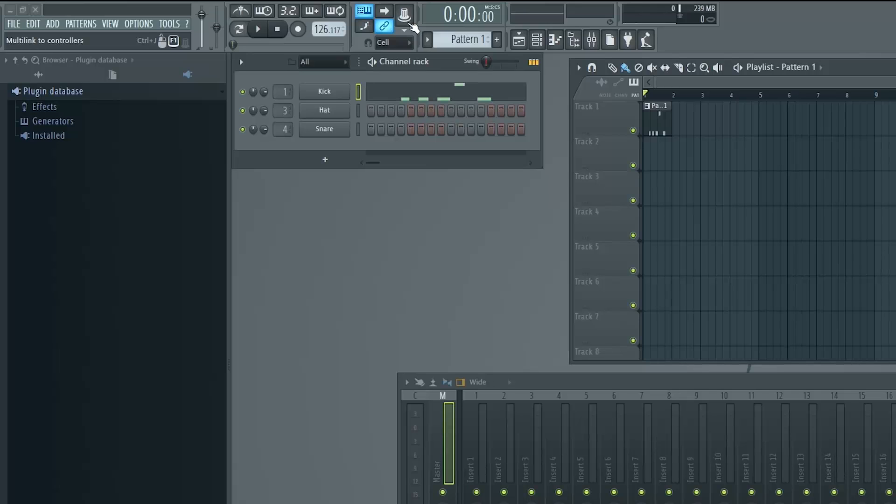
click(405, 31)
click(405, 31)
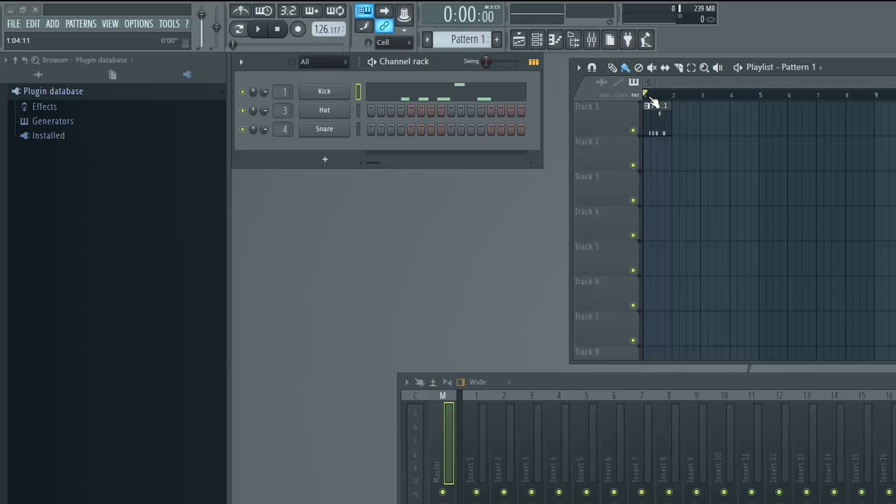
Step: Play the Pattern 1 clip on Track 1 from the start, stop it and view the pattern options
key(space)
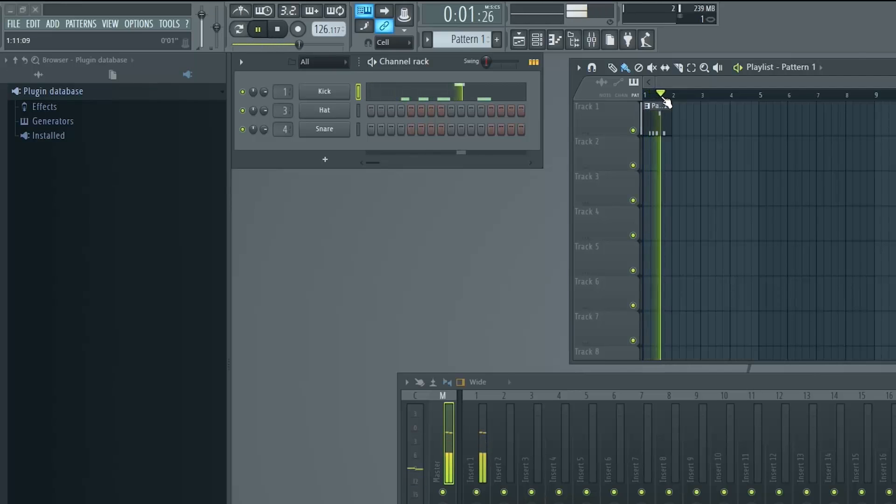
key(space)
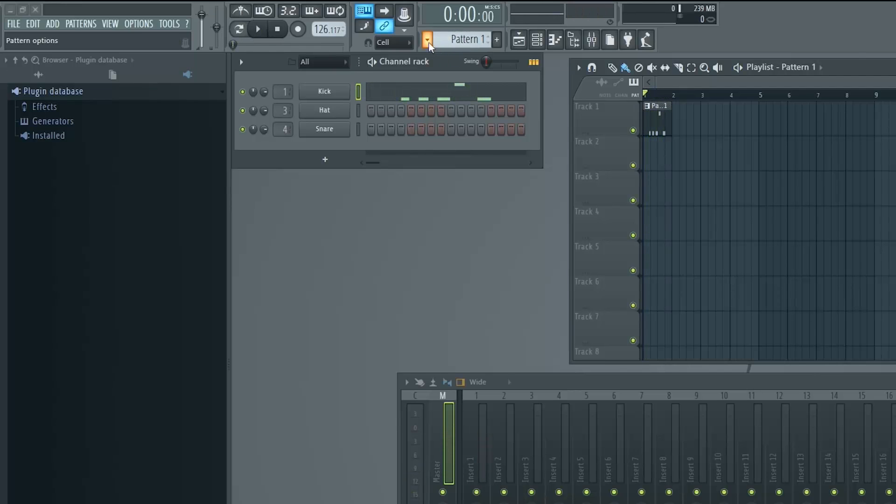
click(428, 41)
click(384, 196)
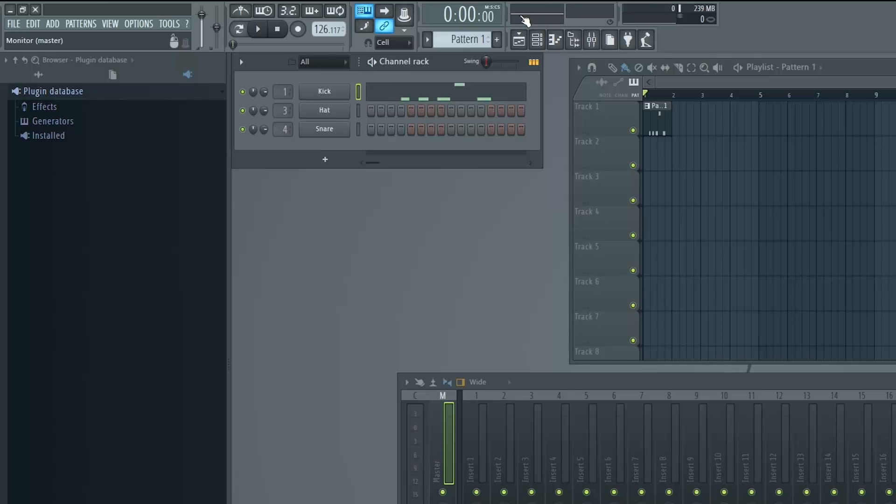
Step: Play and stop the arrangement twice to watch the master output monitor and the CPU meter
key(space)
key(space)
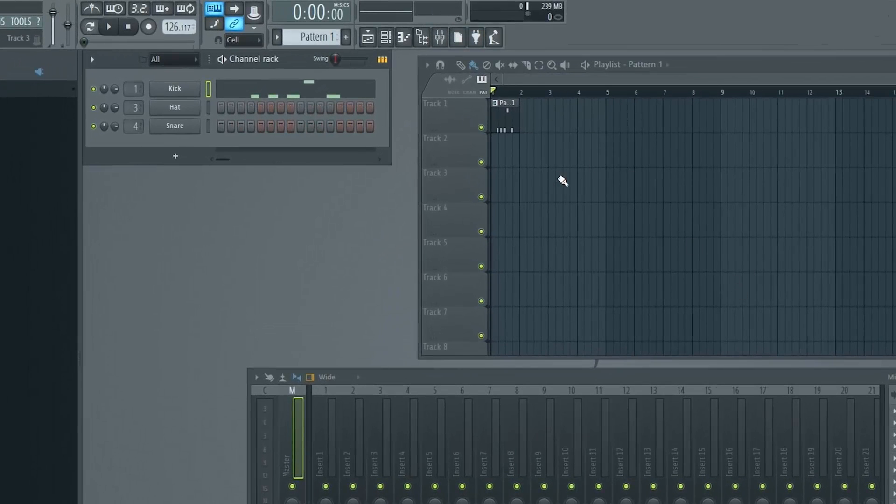
key(space)
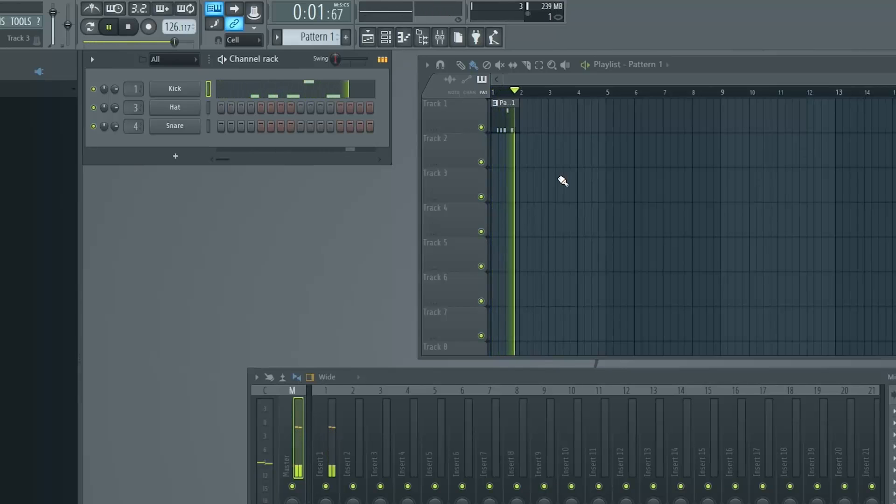
key(space)
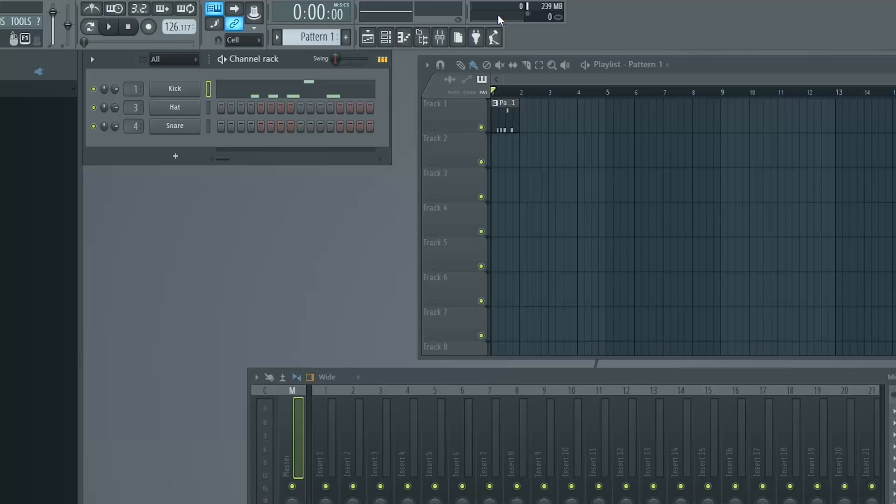
Step: View the CPU and memory panel's refresh and memory usage options, then dismiss them without changes
right_click(548, 6)
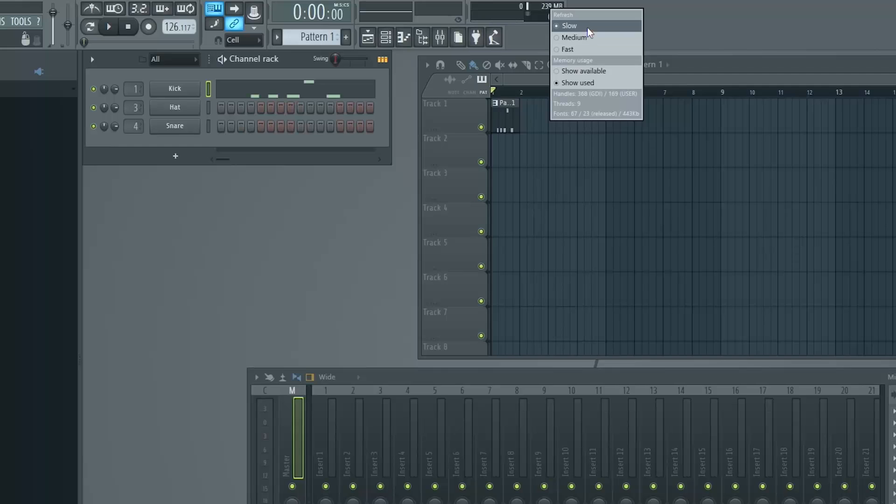
click(700, 37)
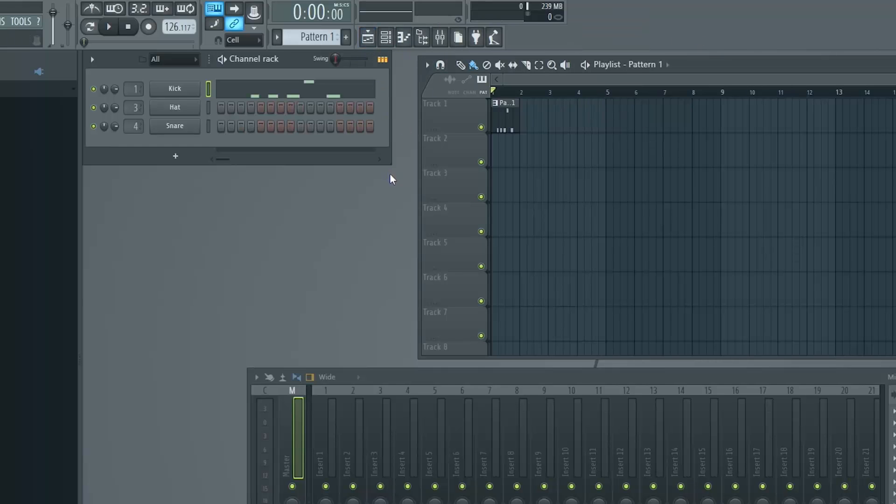
Step: Try the view switches for the playlist, channel rack, piano roll, browser and mixer, leaving the playlist, browser and mixer shown
click(368, 40)
click(368, 39)
click(387, 43)
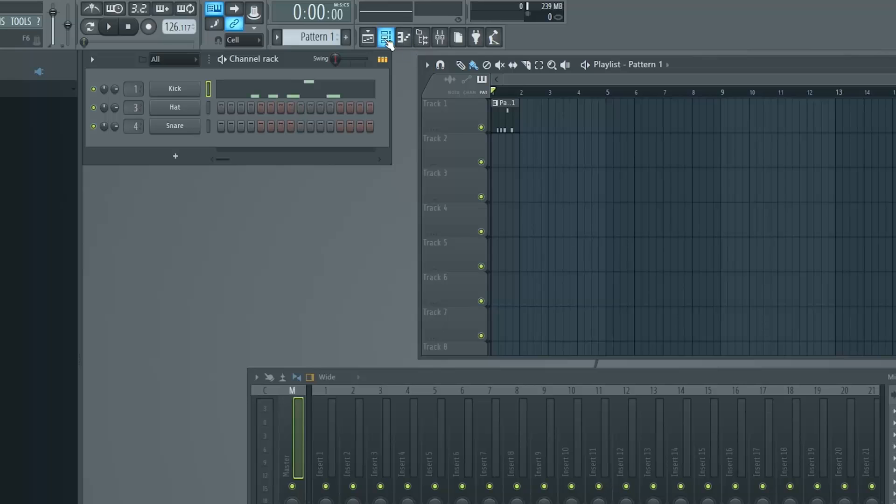
click(403, 42)
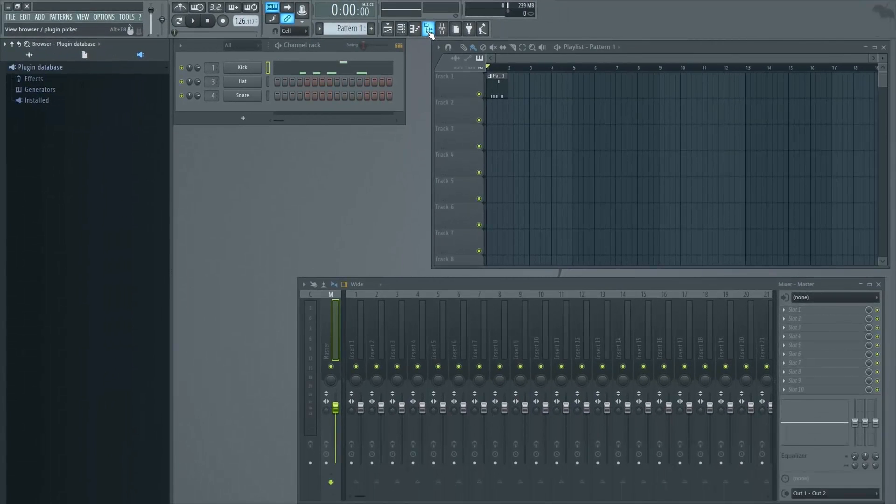
click(429, 30)
click(429, 31)
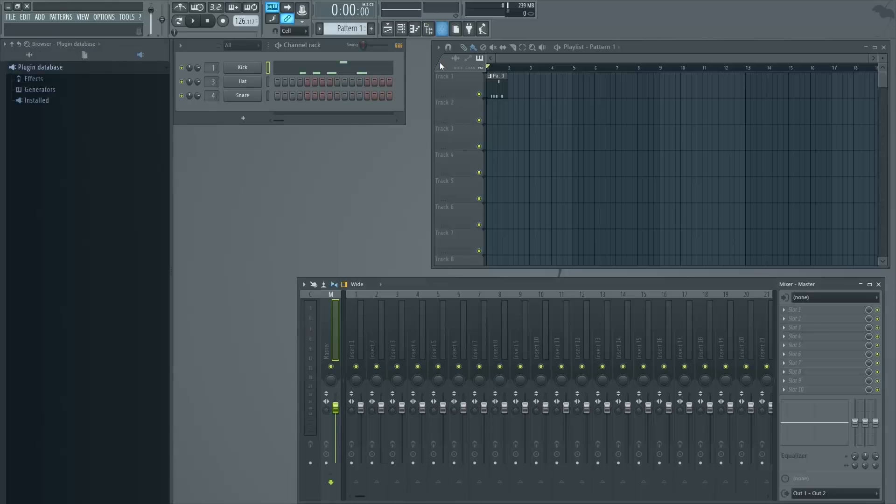
click(442, 31)
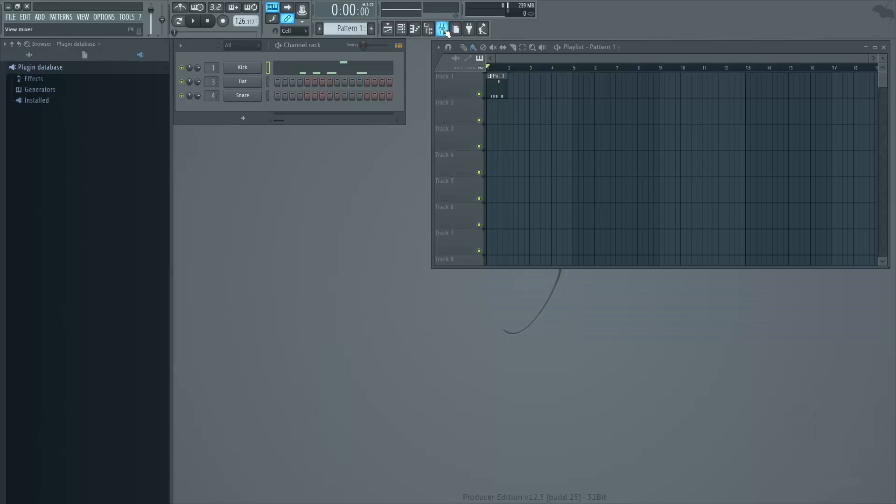
click(444, 31)
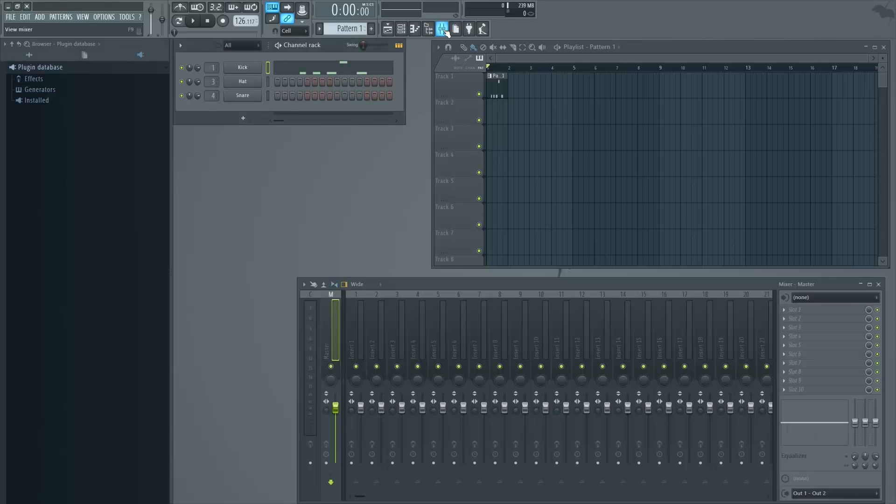
Step: Bring up the plugin picker and browse between the full plugin list and the Controller category
click(469, 30)
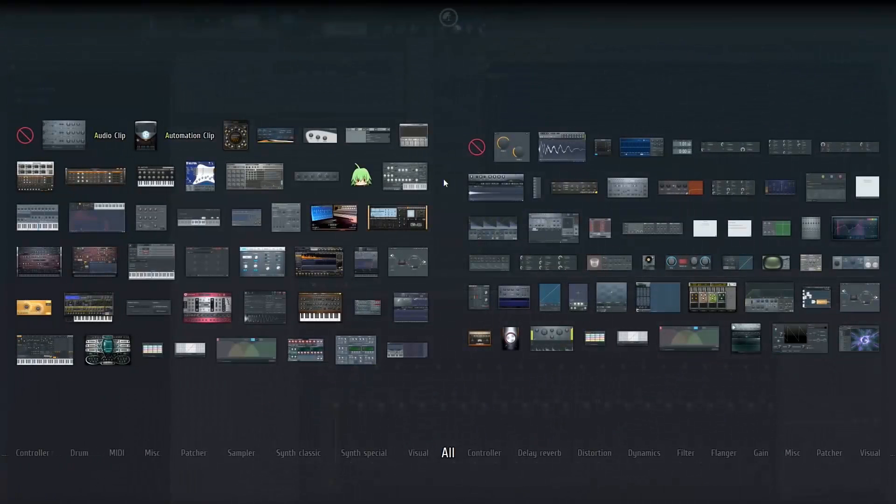
scroll(446, 188, down, 1)
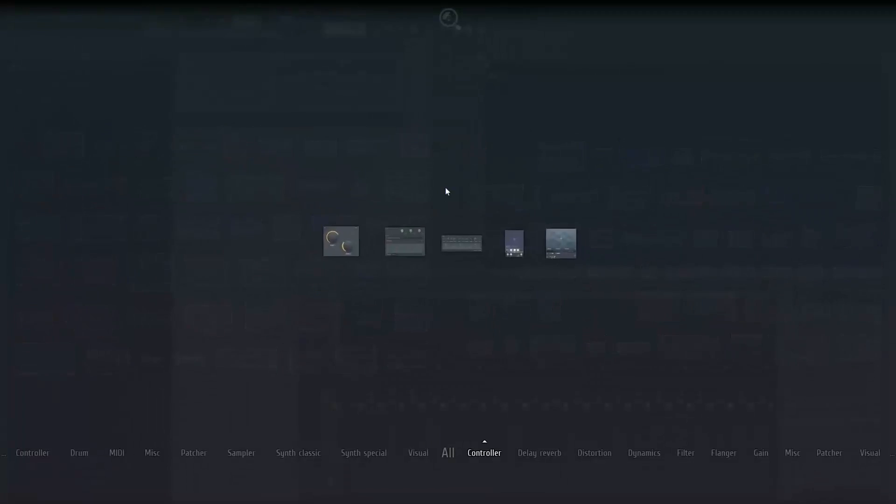
scroll(446, 188, up, 1)
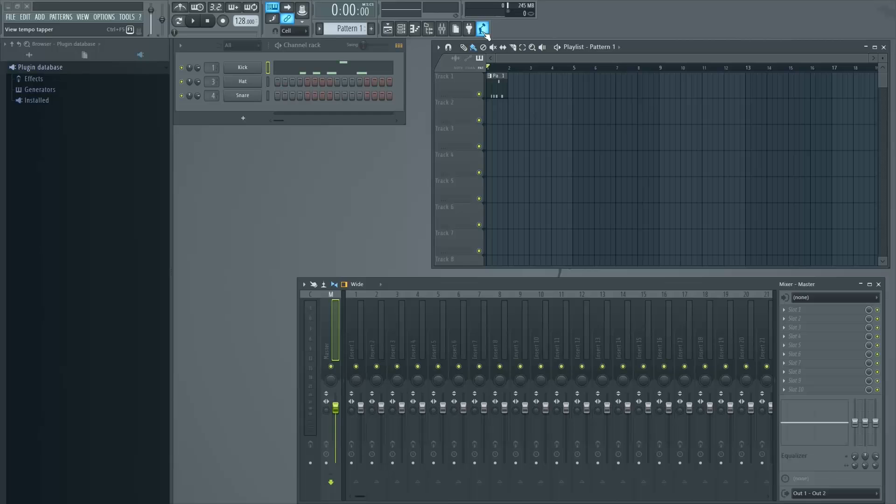
Step: Tap in a song tempo of 123 BPM with the Tempo tapper and close it
click(484, 30)
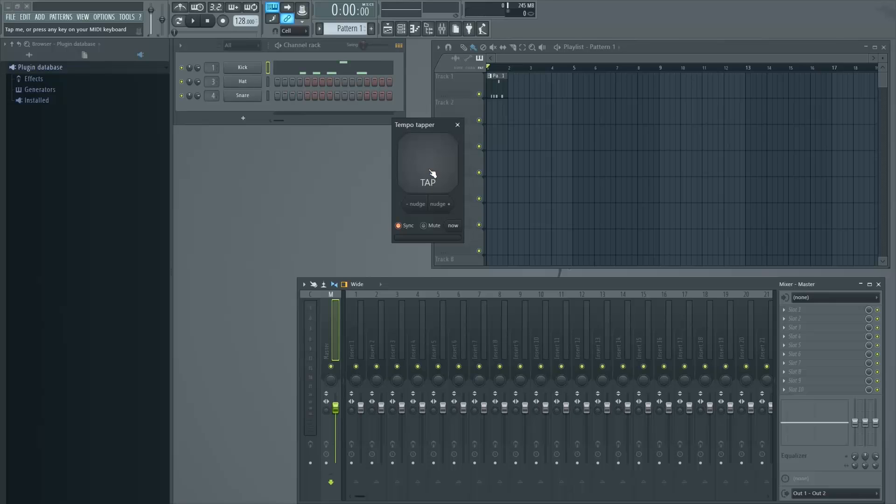
click(427, 174)
click(428, 175)
click(428, 175)
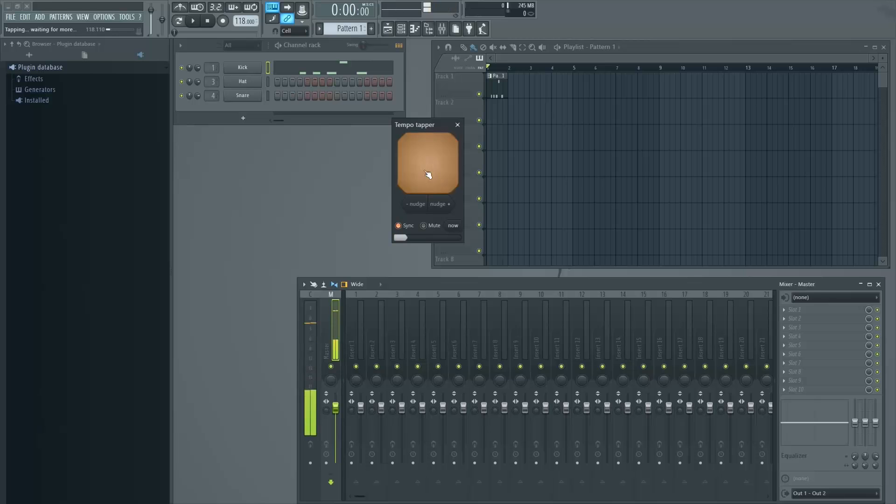
click(427, 175)
click(426, 175)
click(426, 175)
click(425, 176)
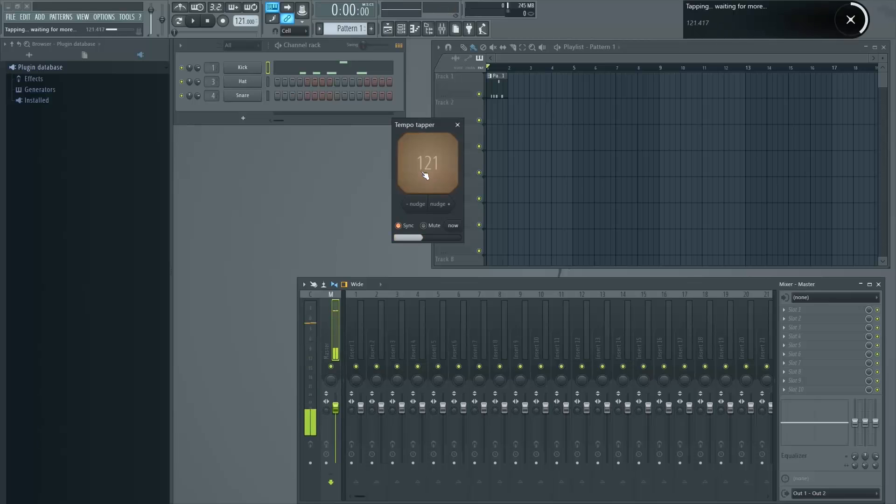
click(424, 176)
click(435, 173)
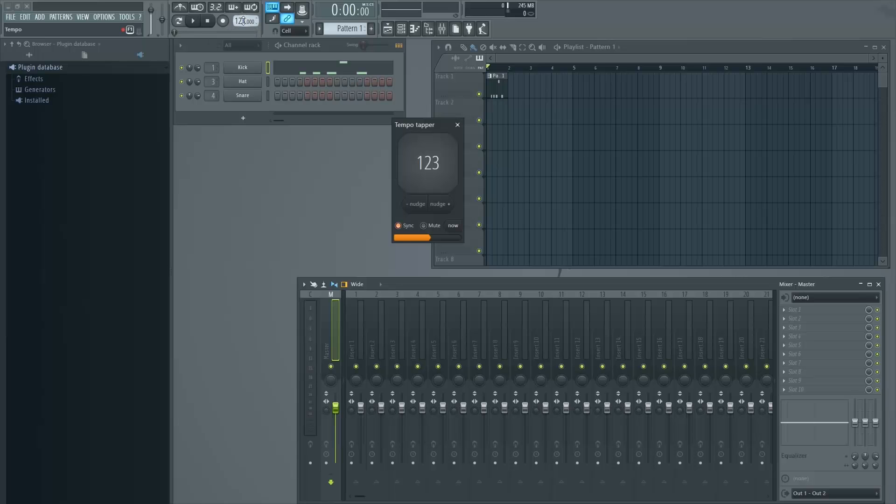
click(457, 125)
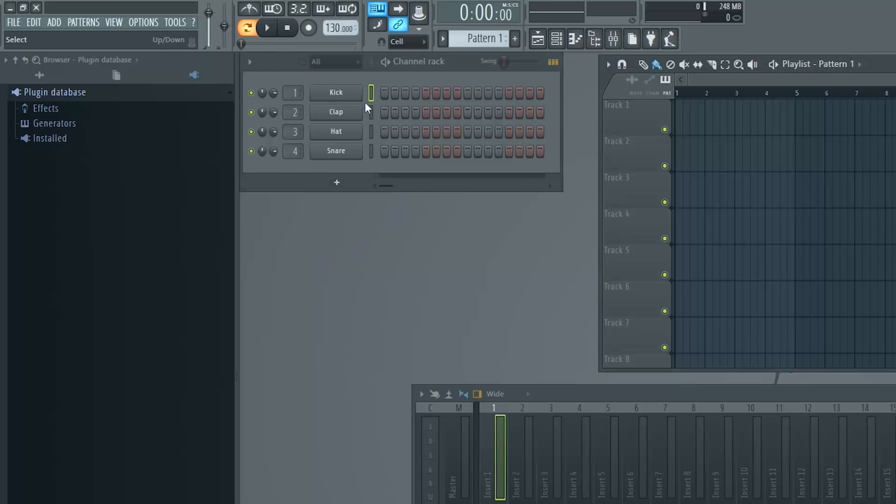
Step: Examine the Kick and Clap channel settings, previewing the Kick sample and trying its fade-in control, and close both windows
click(338, 92)
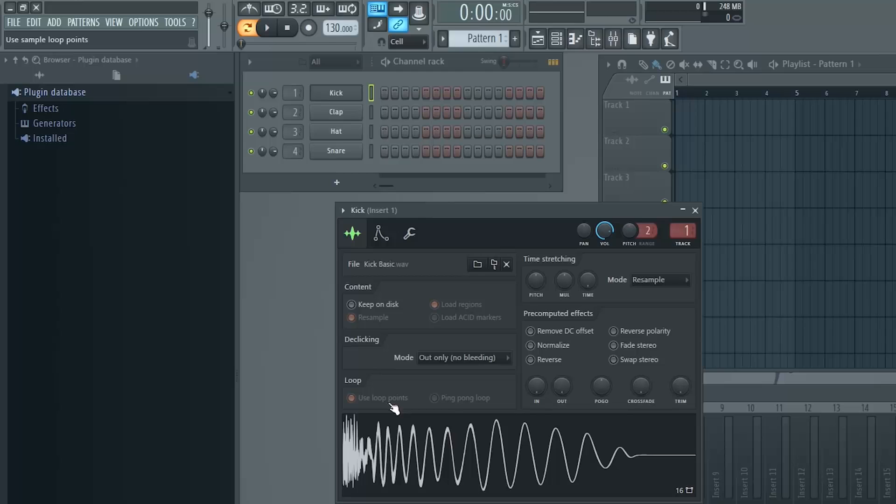
click(467, 452)
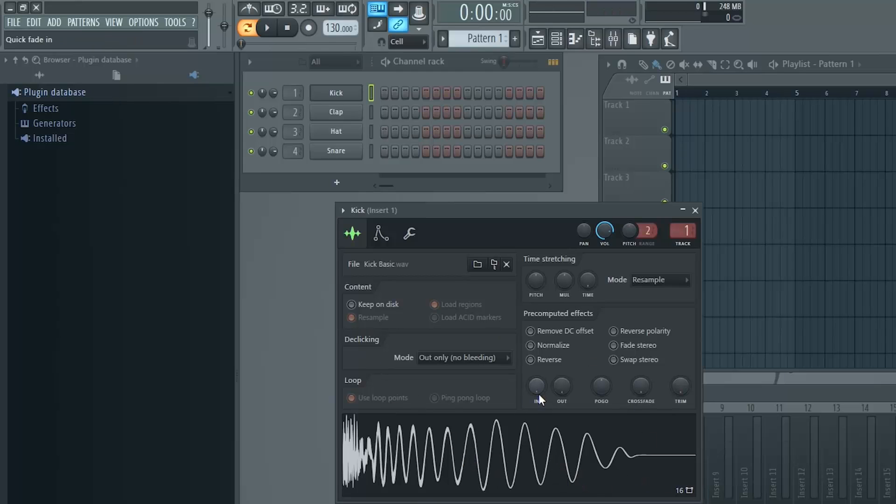
drag(536, 388, 562, 397)
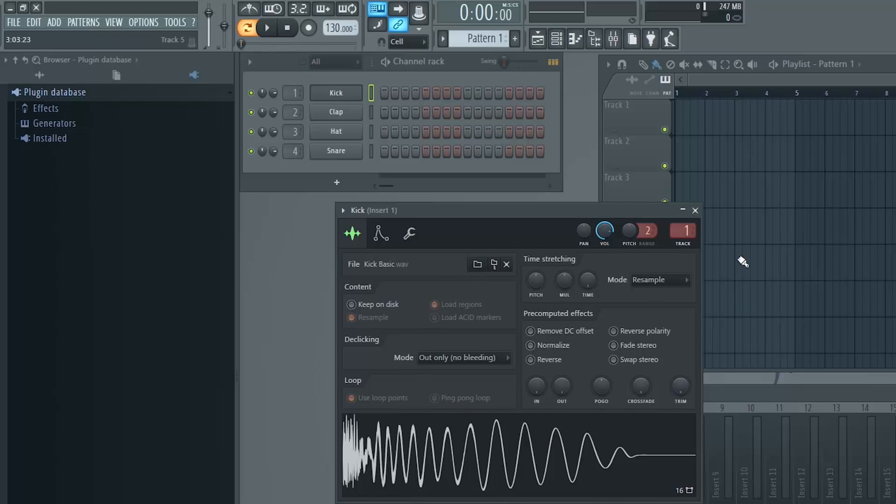
click(697, 211)
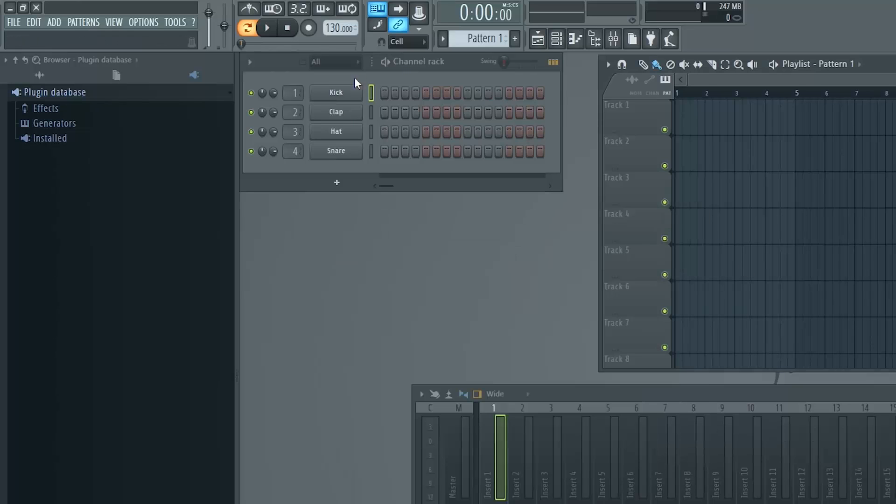
click(336, 113)
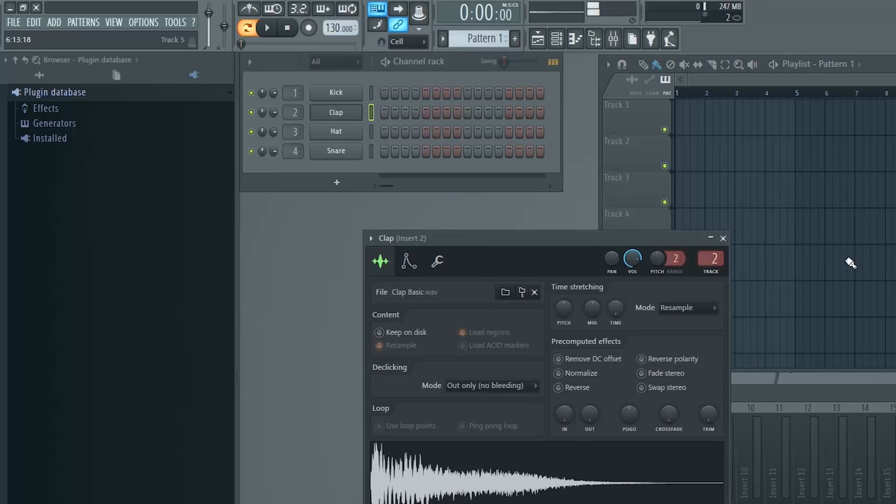
click(723, 238)
Step: Select the Kick channel and play a few notes on it to check its signal in the mixer
click(335, 93)
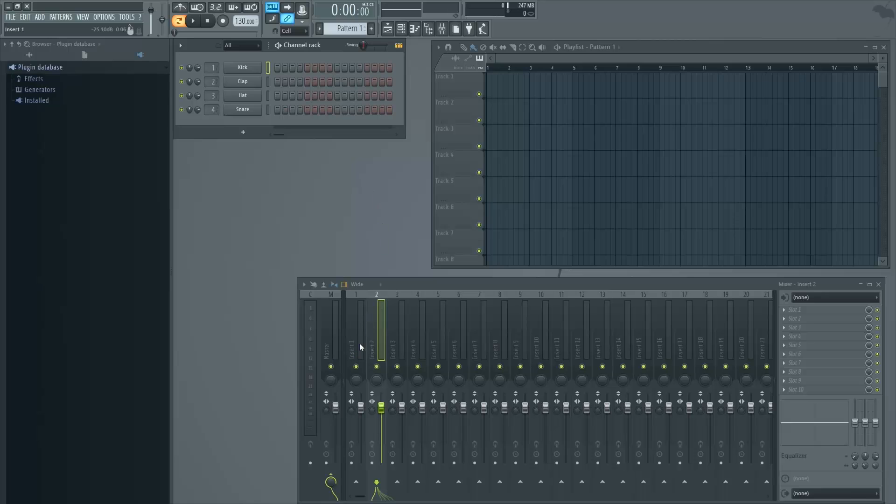
key(z)
key(c)
key(q)
key(q)
Step: Route the Hat channel to mixer track 5, test it with a note and route it back to track 3
drag(213, 96, 213, 86)
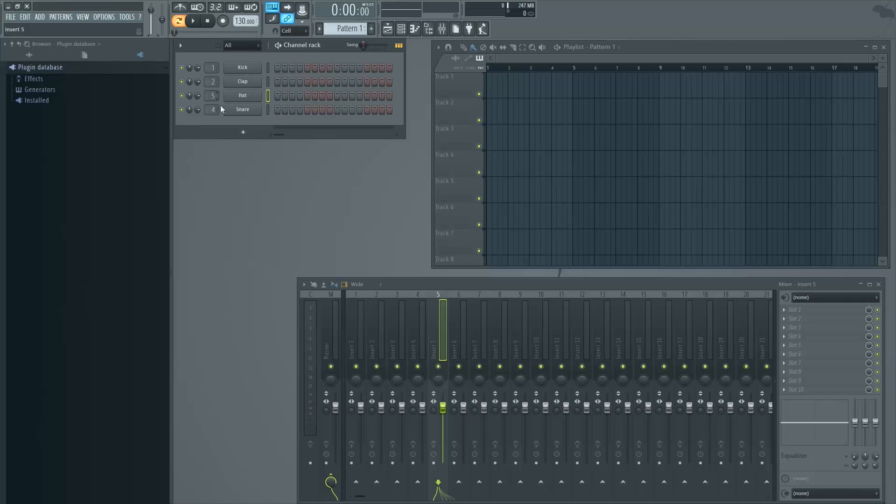
key(y)
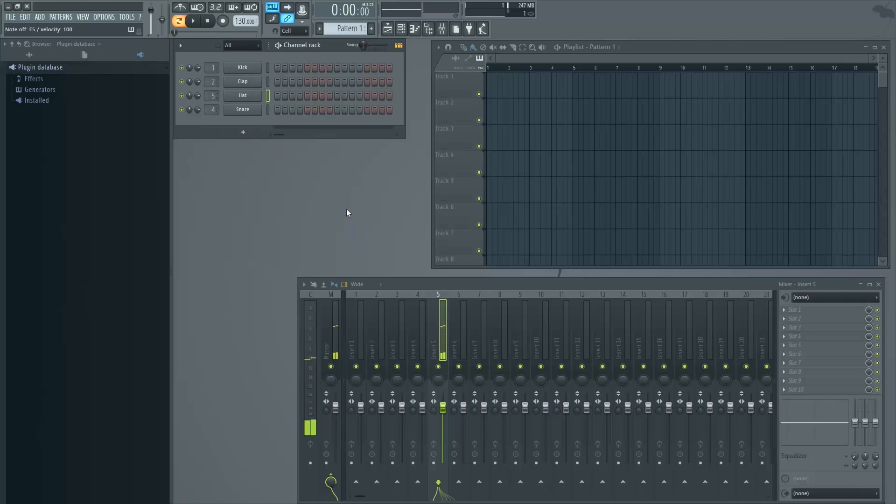
drag(213, 97, 213, 104)
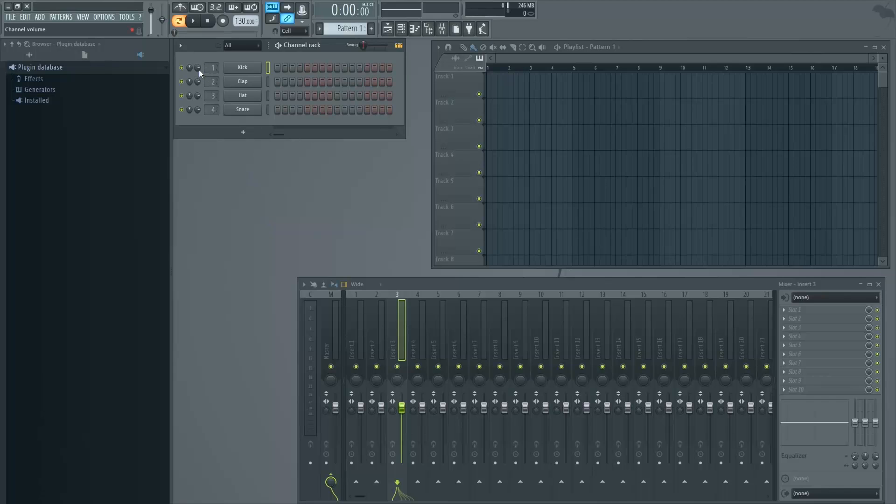
Step: Enter several Kick steps in Pattern 1 and try the Kick channel's volume and panning knobs while playing it
drag(198, 67, 198, 82)
click(315, 69)
key(space)
drag(190, 69, 190, 37)
key(space)
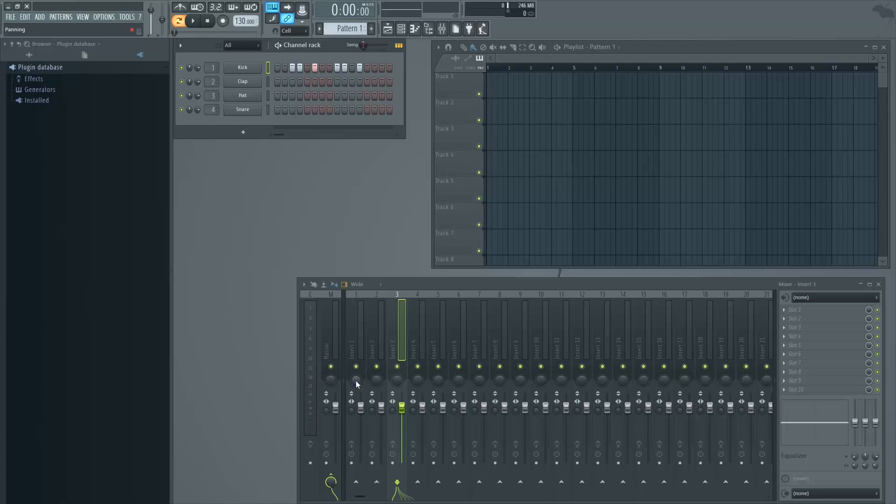
Step: Play the pattern while trying the panning knob of mixer track Insert 1, and stop playback
key(space)
mouse_move(356, 381)
mouse_down()
mouse_move(356, 336)
mouse_move(357, 381)
mouse_up()
key(space)
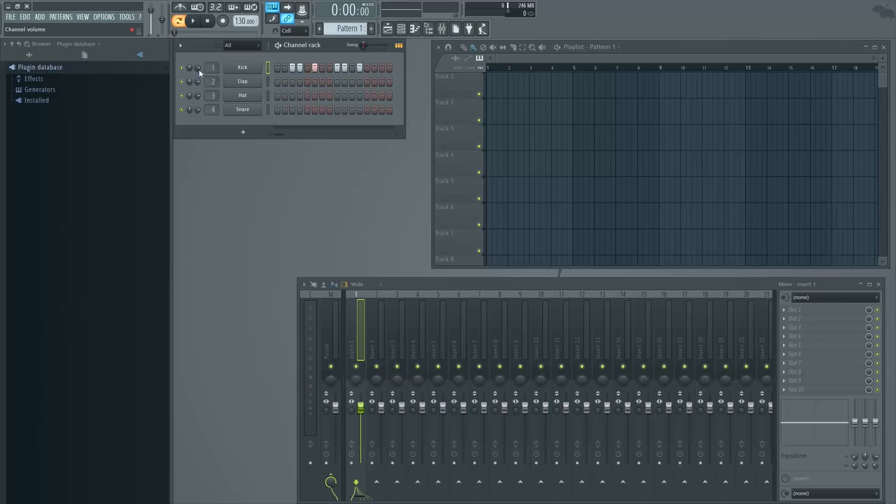
Step: Turn the Kick channel's volume down and reset it to its default
drag(198, 69, 199, 88)
right_click(198, 70)
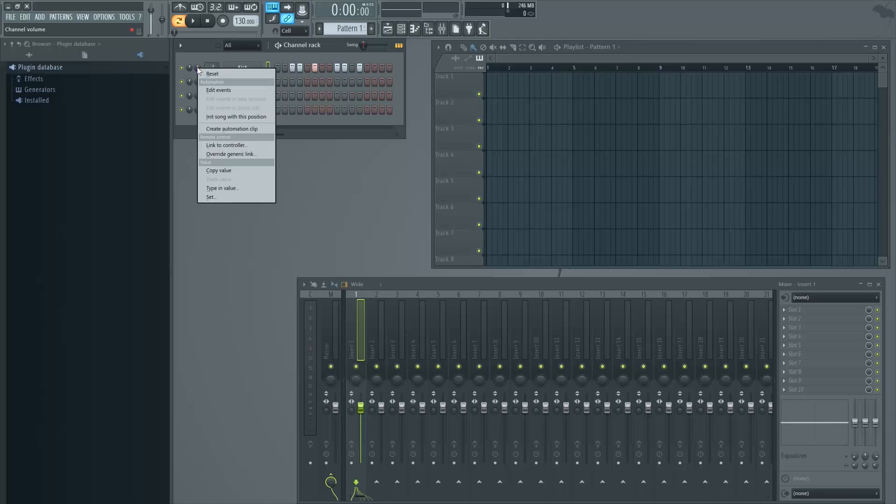
click(234, 73)
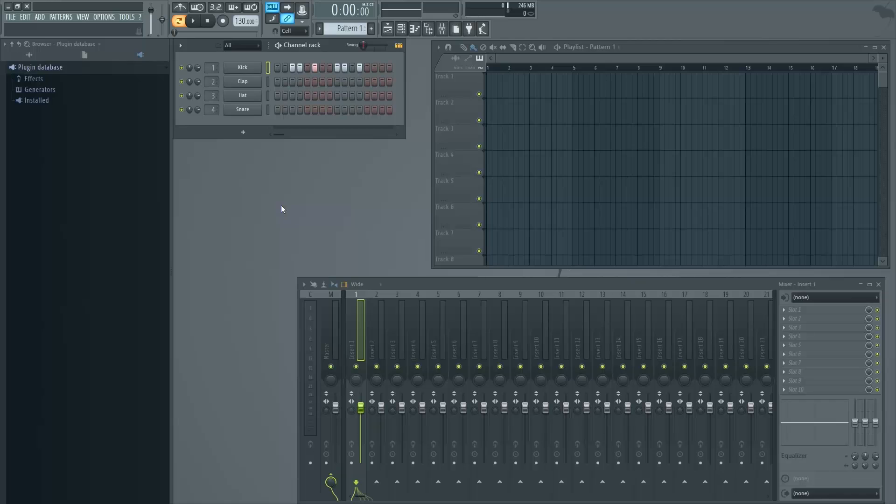
Step: Try the Kick channel's mute switch, then play the pattern briefly and stop it
click(182, 68)
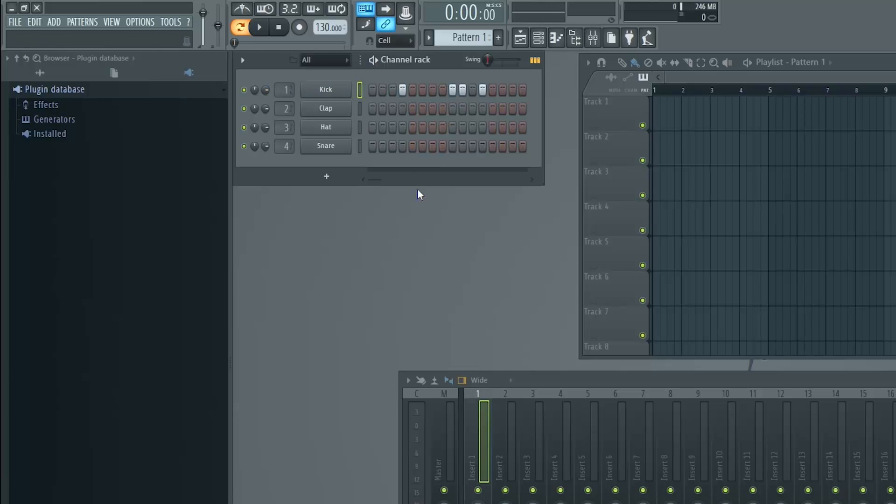
key(space)
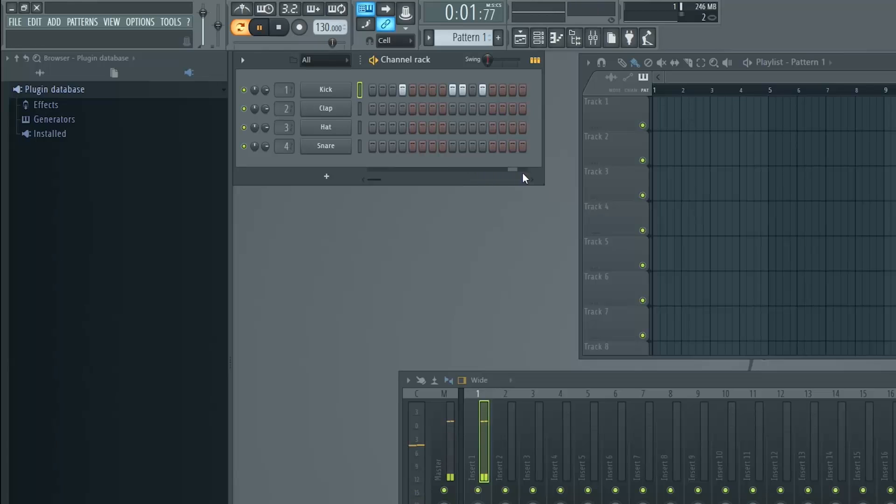
key(space)
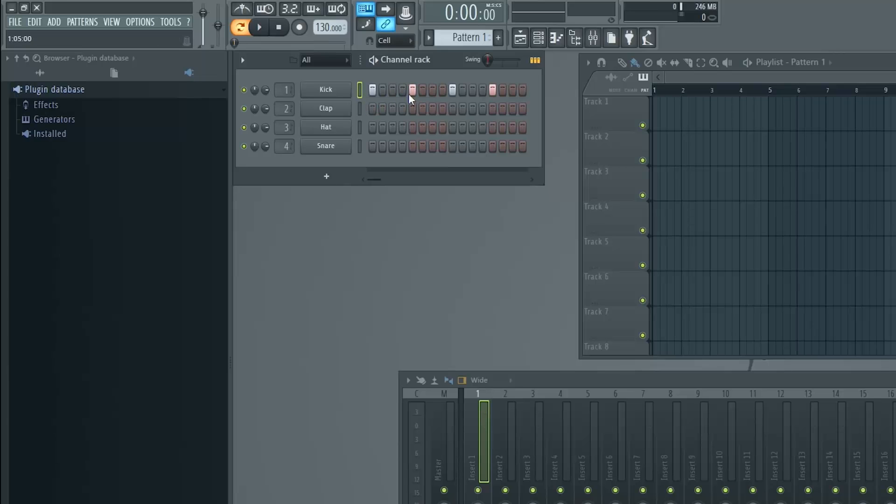
Step: Add Snare hits on steps 5 and 13 of Pattern 1, play the beat and stop it
right_click(407, 151)
click(493, 147)
key(space)
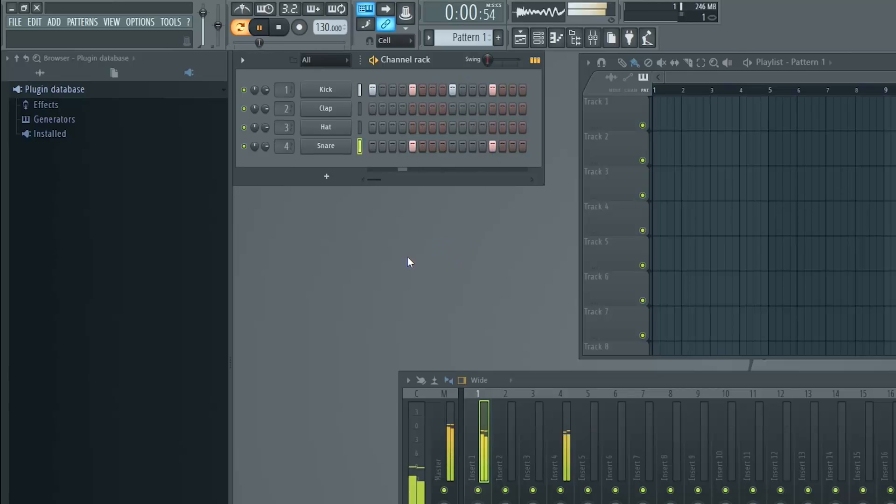
key(space)
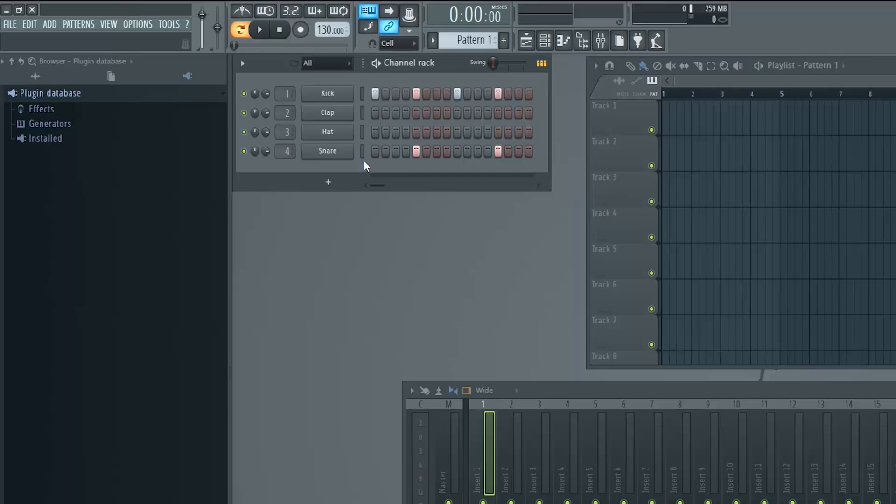
Step: Move the channel selection from Snare up to Kick and play several notes on the Kick
click(268, 96)
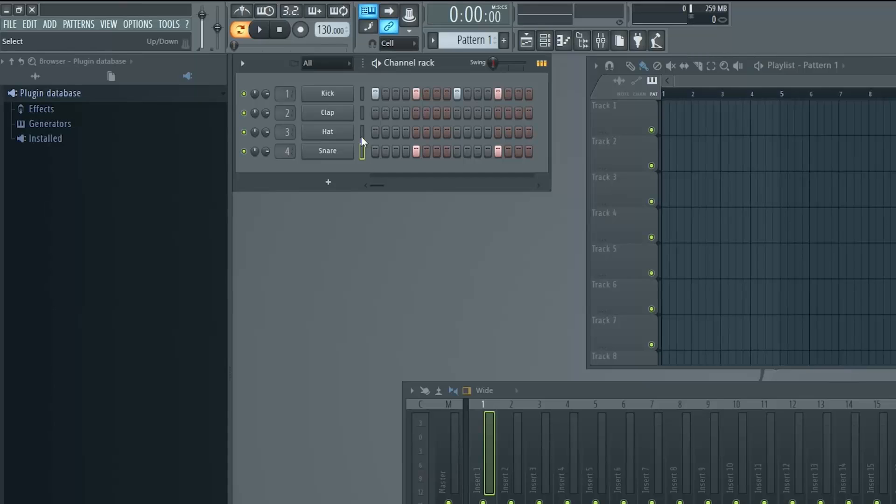
click(363, 113)
click(363, 94)
key(e)
key(r)
key(t)
key(y)
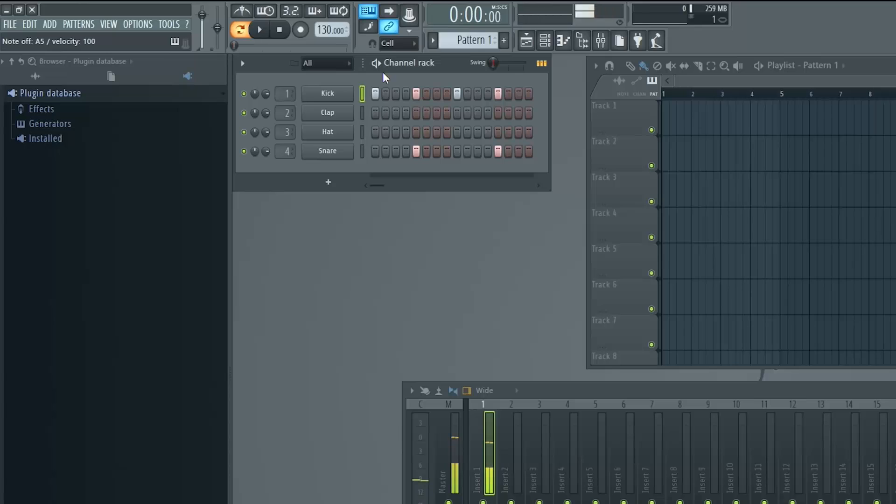
Step: Play another note on the Kick, select the Hat channel and play a note on it
key(r)
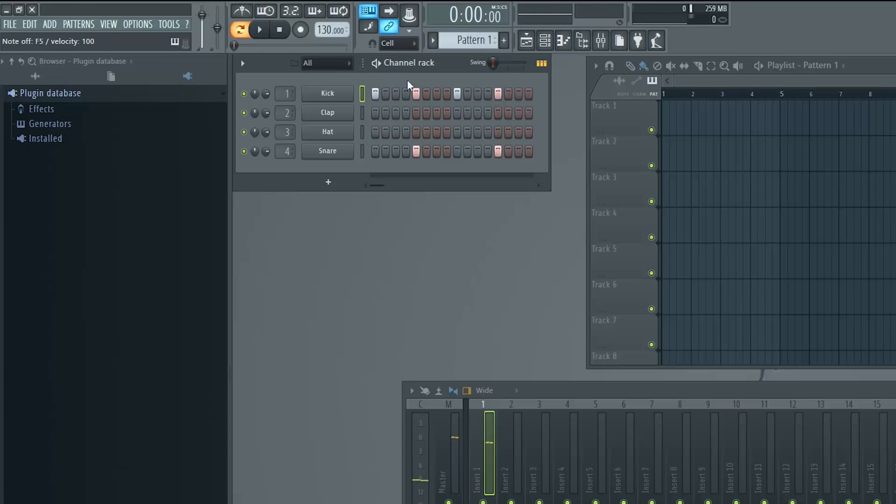
click(362, 133)
key(e)
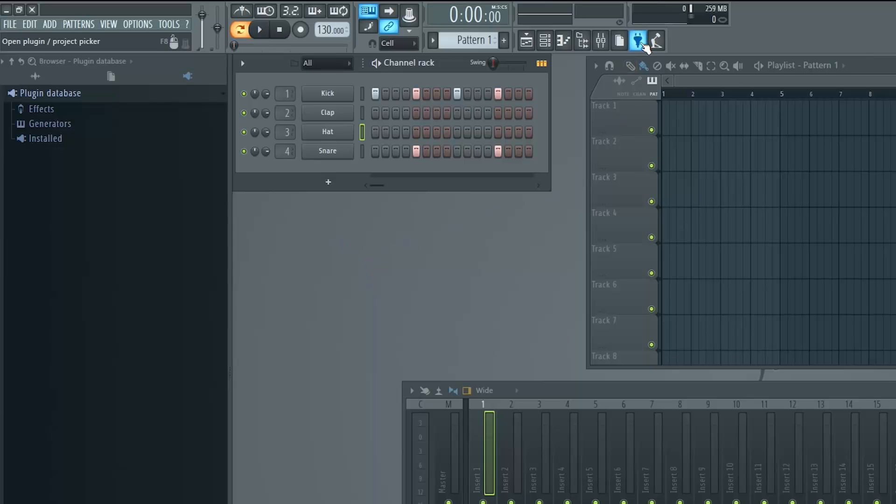
Step: Add a 3x Osc generator to the channel rack from the plugin picker and play a note on it
click(643, 43)
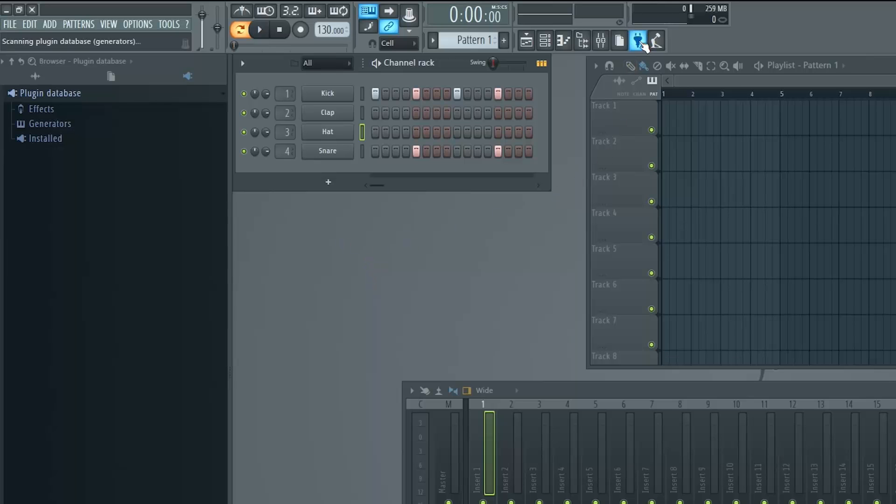
click(638, 75)
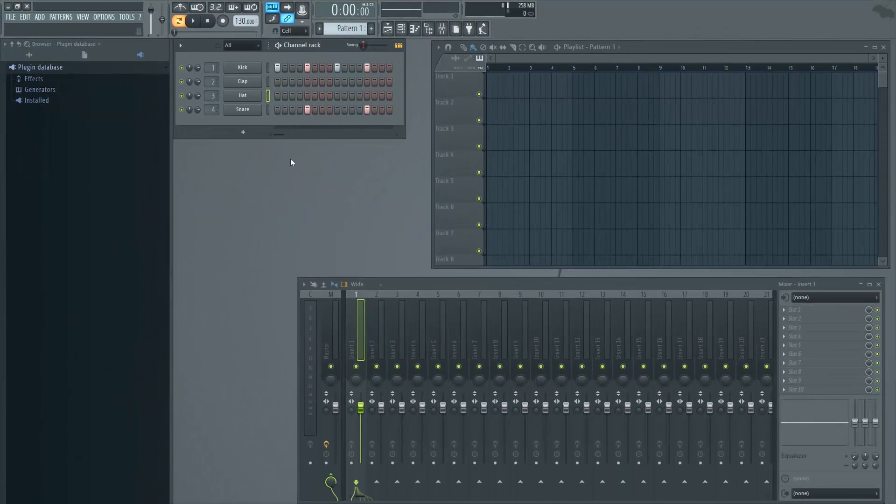
key(F8)
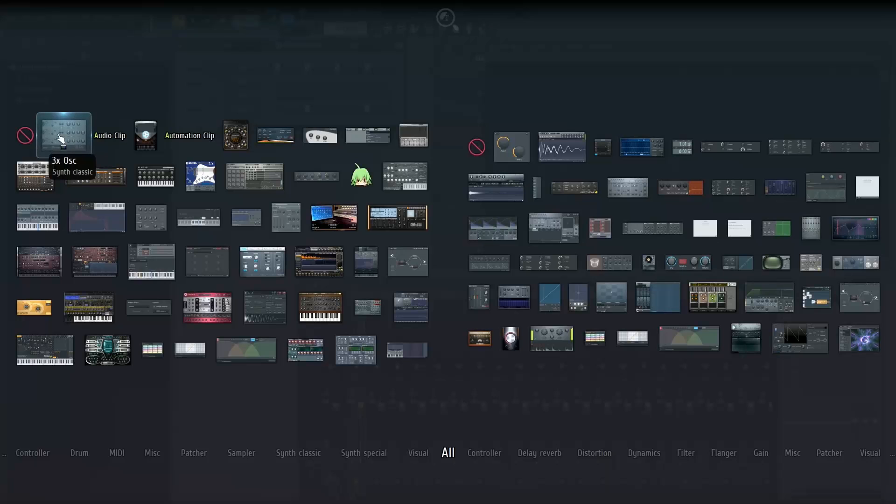
drag(61, 138, 390, 97)
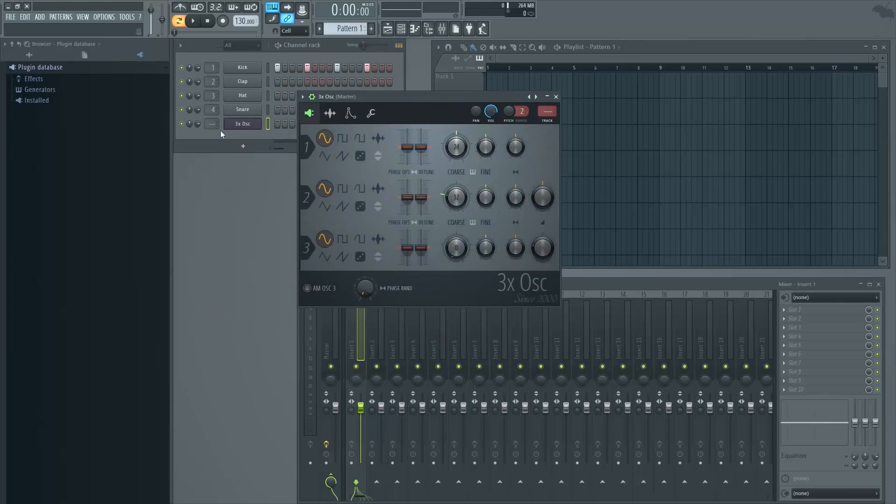
click(243, 135)
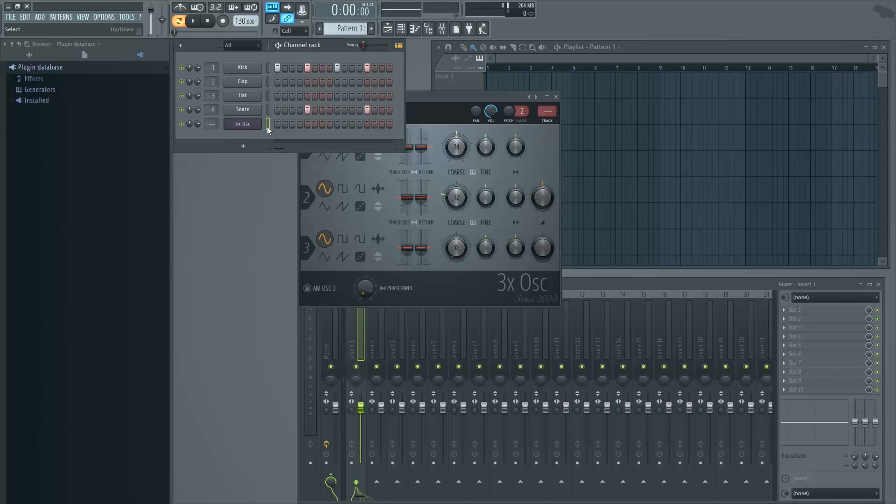
key(t)
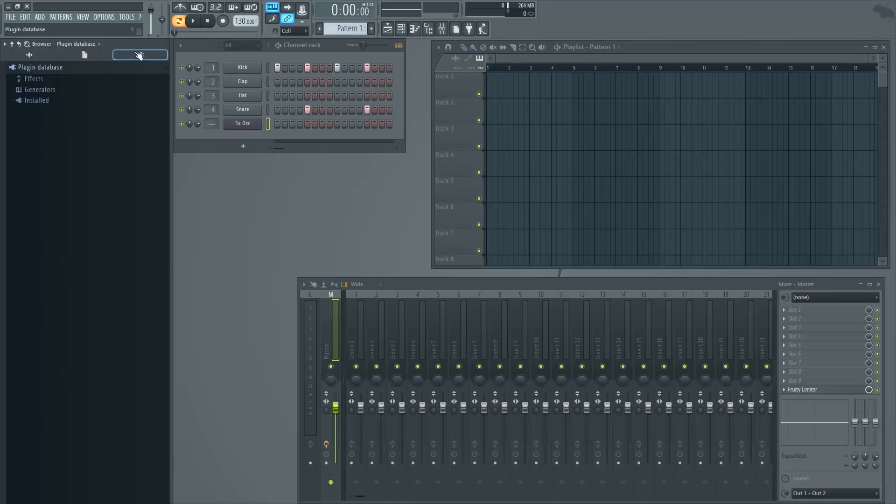
Step: Expand the plugin database's Generators down to Synth classic and look through the listed synths
click(29, 70)
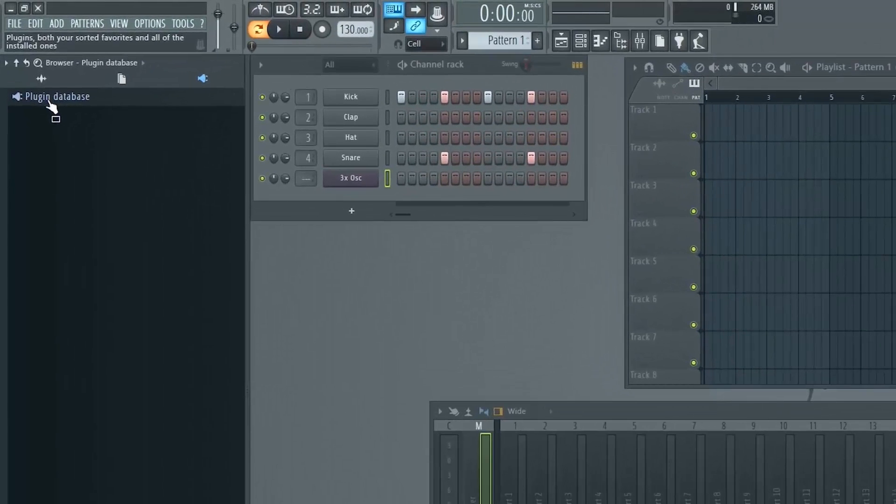
click(55, 83)
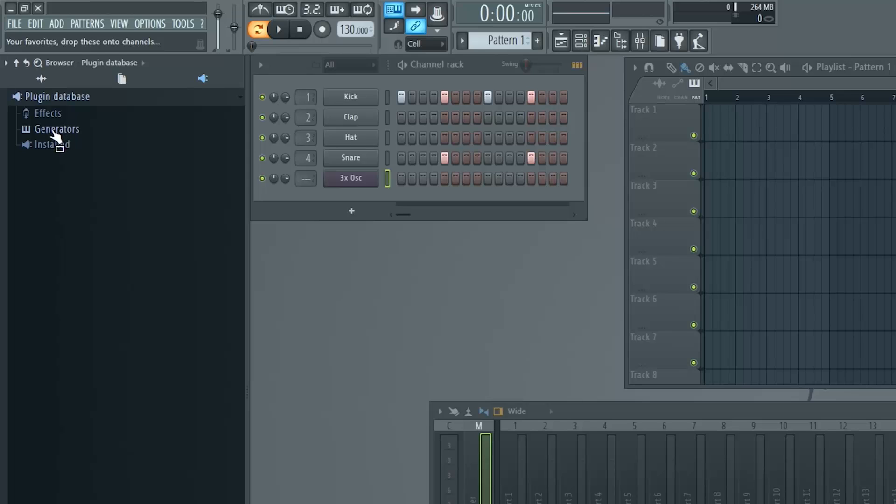
drag(56, 137, 380, 211)
click(56, 129)
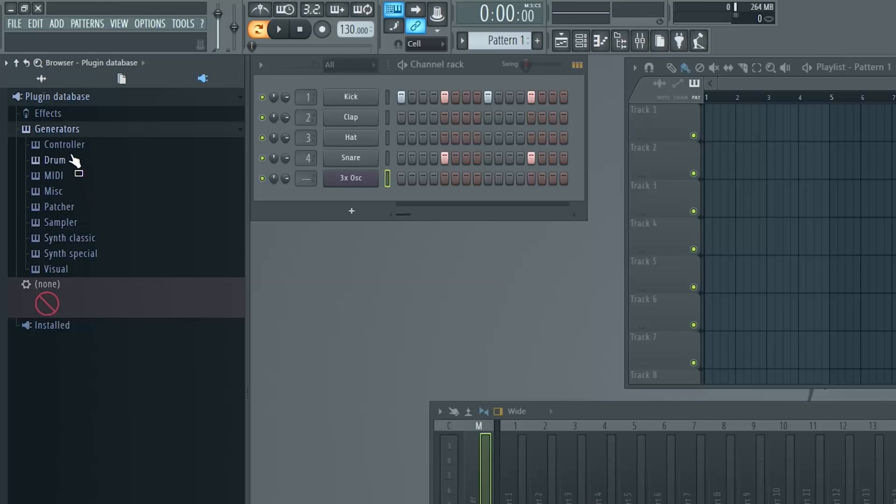
click(94, 239)
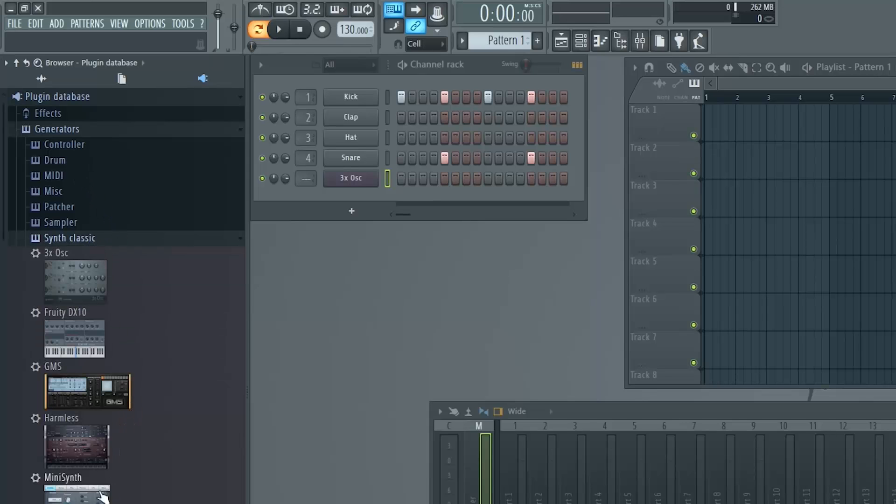
scroll(104, 498, down, 2)
scroll(104, 498, up, 2)
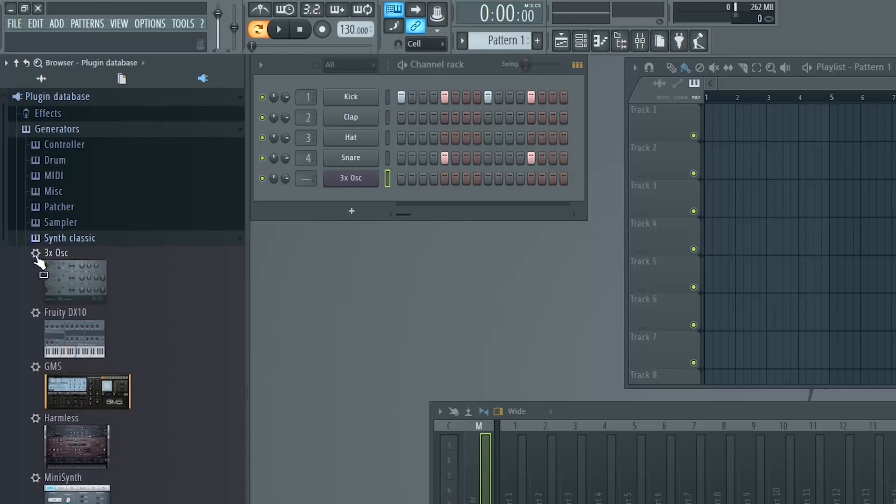
Step: Add a second 3x Osc from the Synth classic group as a new channel and close its plugin window
drag(109, 292, 365, 194)
drag(443, 179, 630, 148)
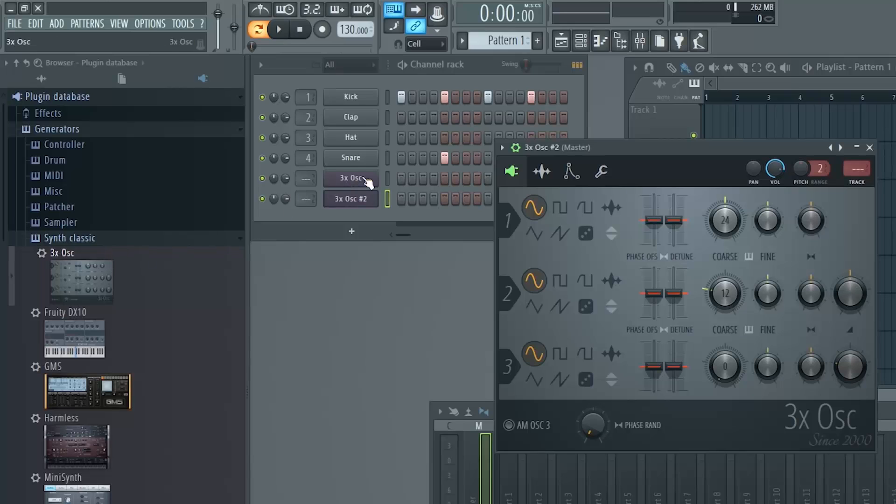
click(368, 208)
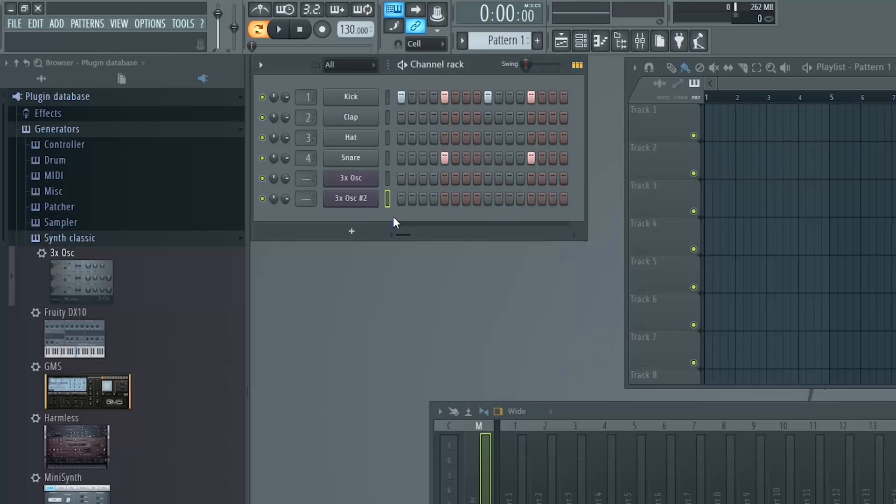
Step: Rename the 3x Osc #2 channel as synth 1 and set its colour to bright green
right_click(354, 197)
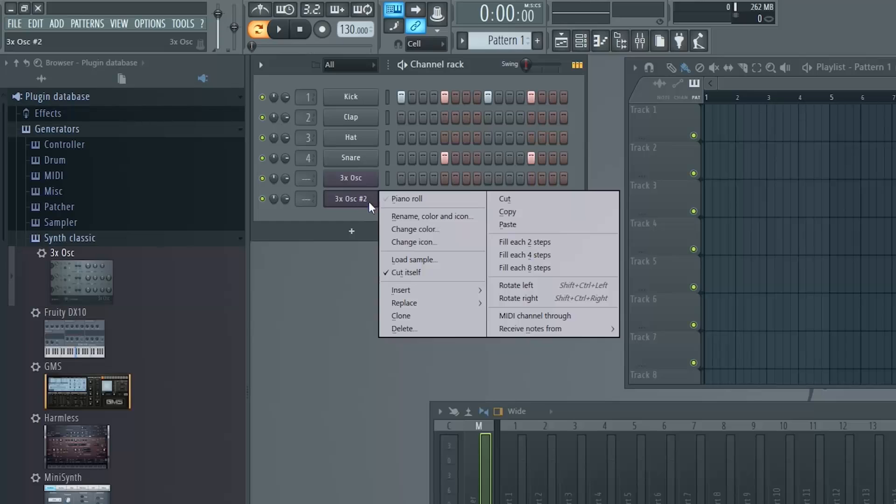
click(462, 216)
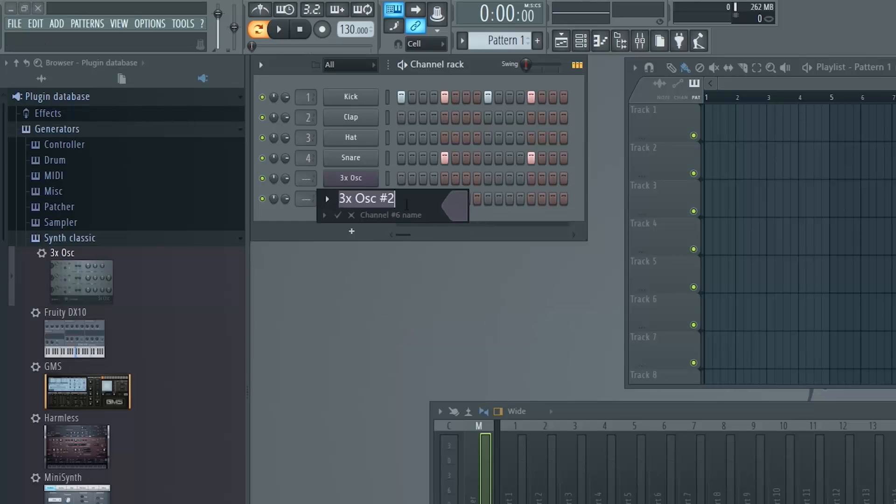
text(synth 1)
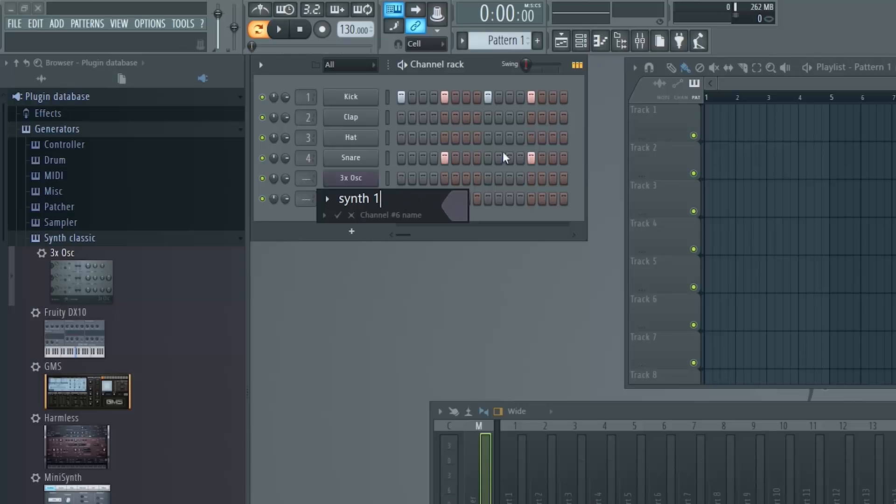
click(456, 209)
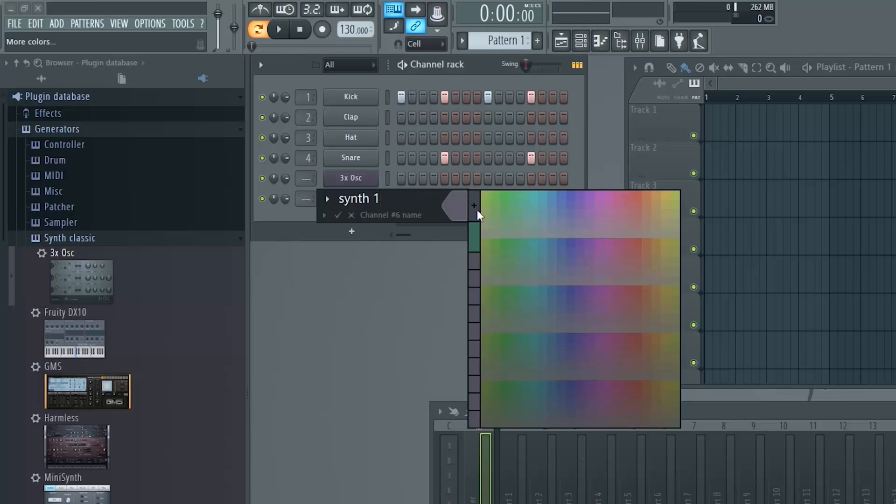
click(477, 209)
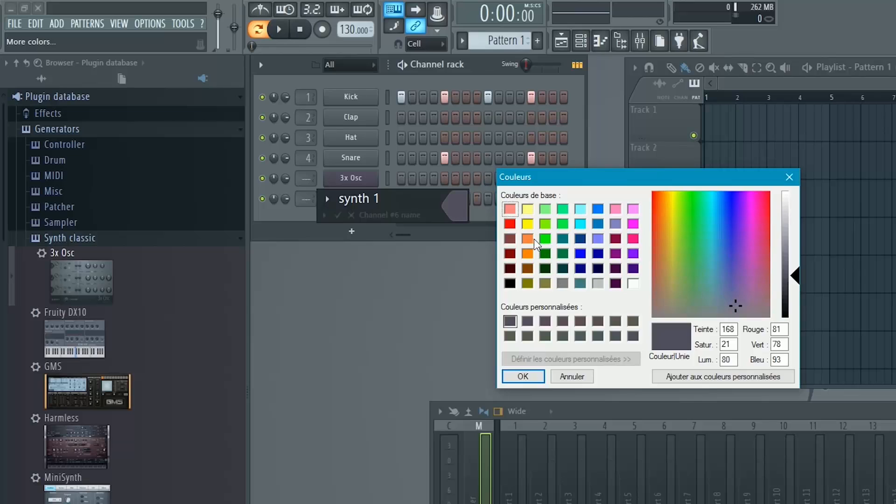
click(544, 239)
click(522, 376)
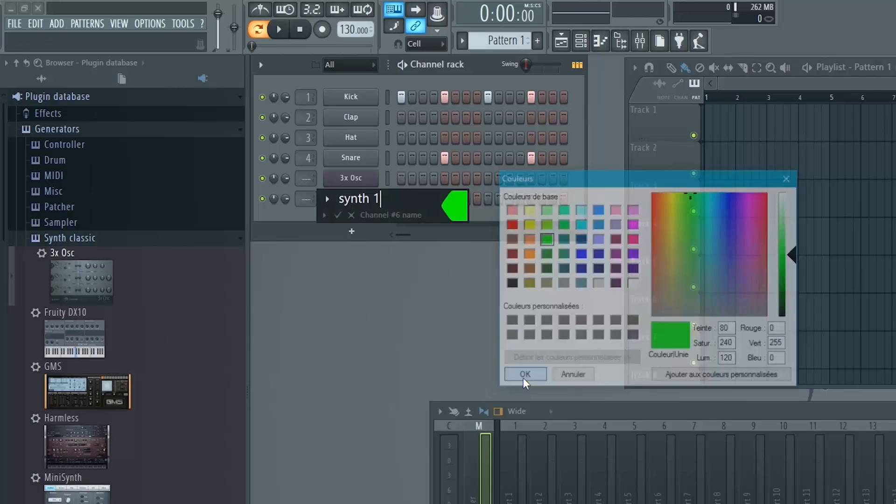
Step: Assign the piano keys icon to the synth 1 channel and apply the changes
click(328, 200)
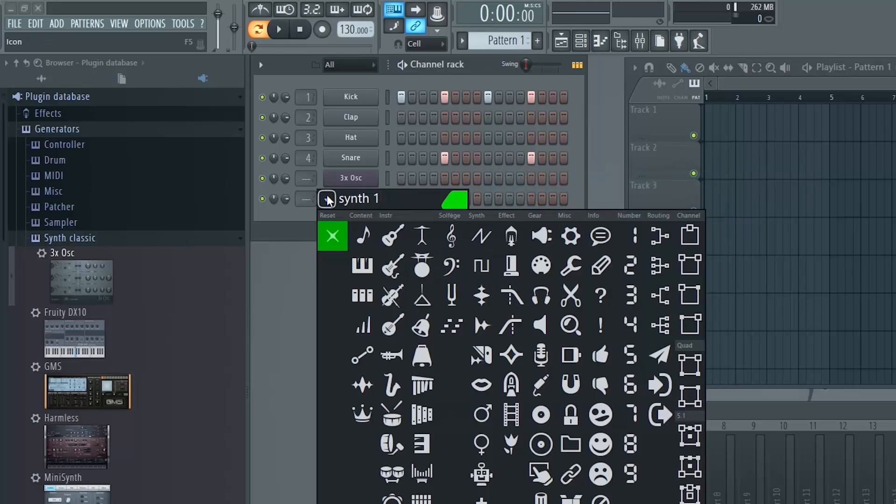
click(361, 266)
key(Return)
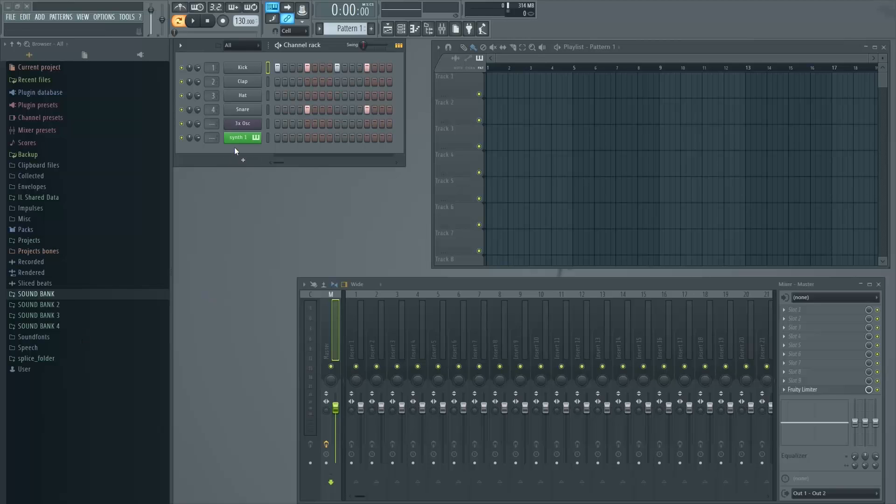
Step: Examine the browser's extra search folders in the file settings and close the settings window
click(112, 18)
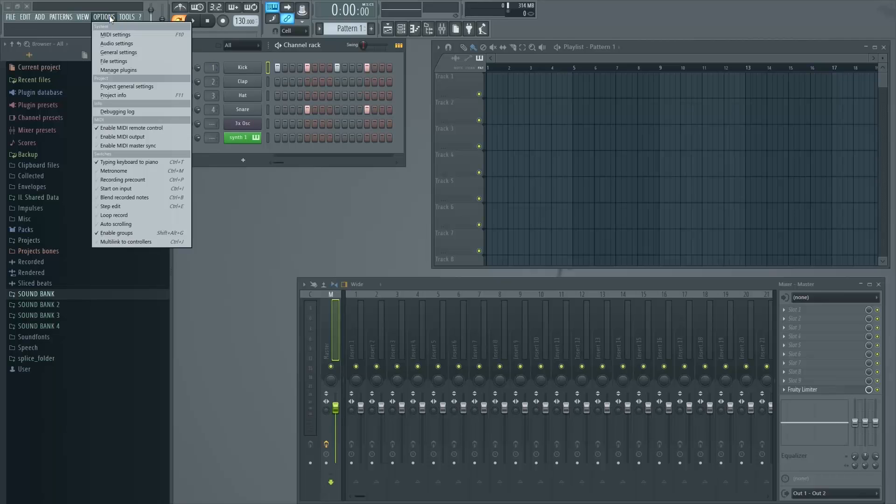
click(142, 63)
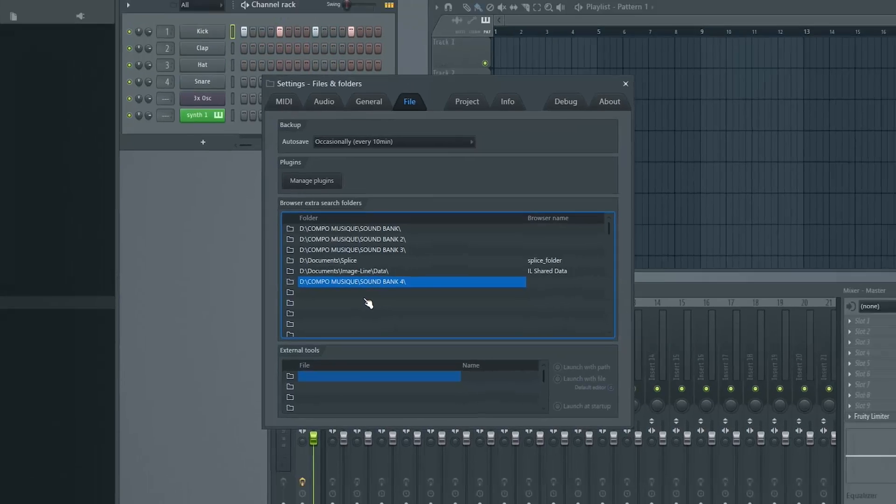
key(Escape)
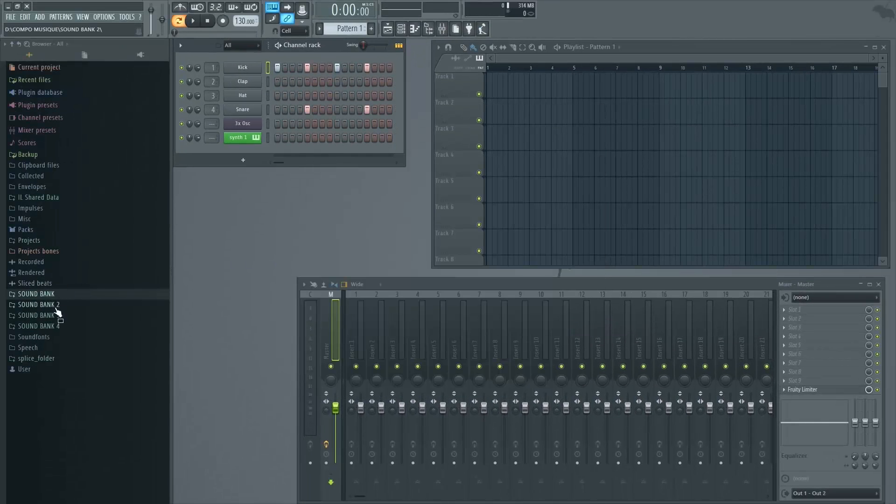
Step: Browse SOUND BANK 4 to the Bass Loops folder inside FA014_Serious_Electro_Vol_2's Serious Electro Vol 2_Loops_FA
click(60, 327)
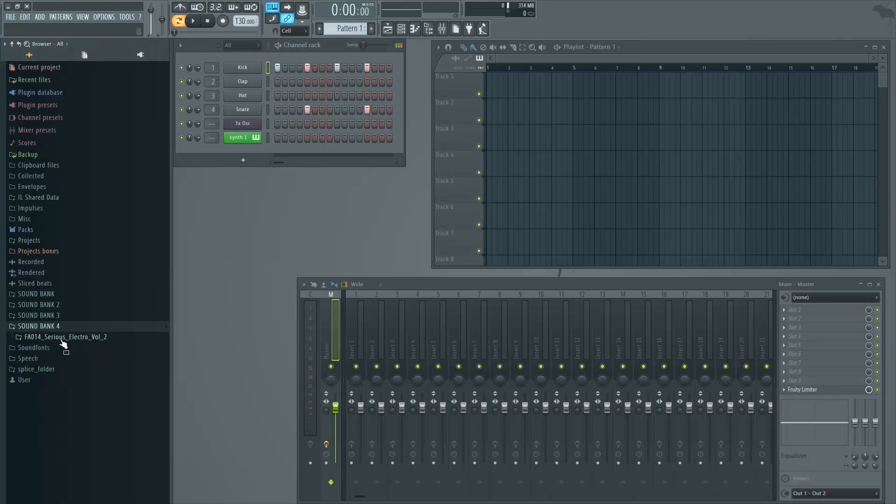
click(86, 340)
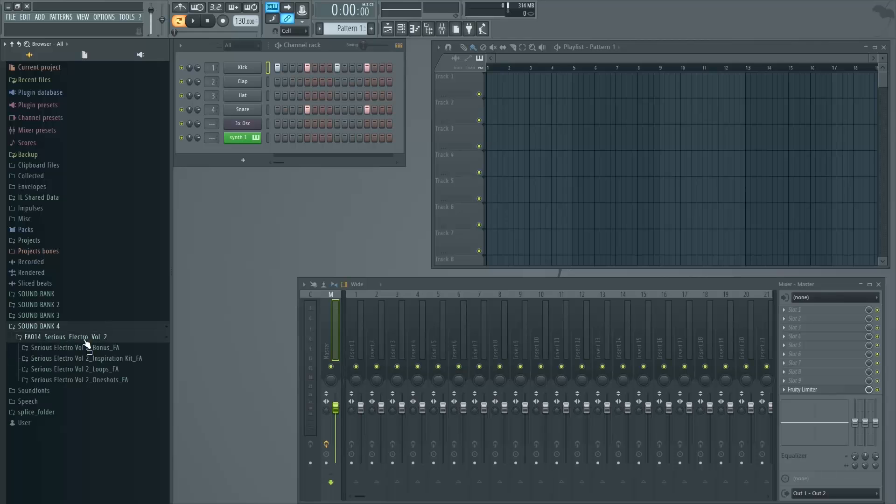
click(115, 371)
click(60, 380)
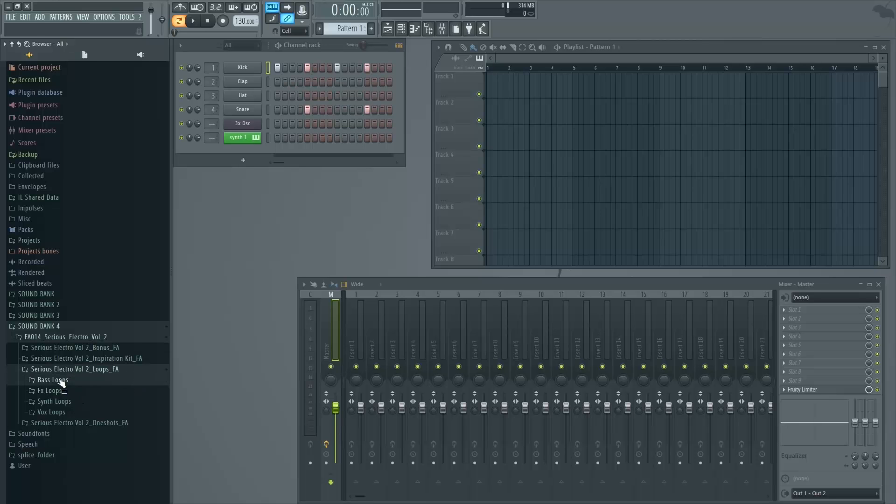
scroll(84, 355, down, 5)
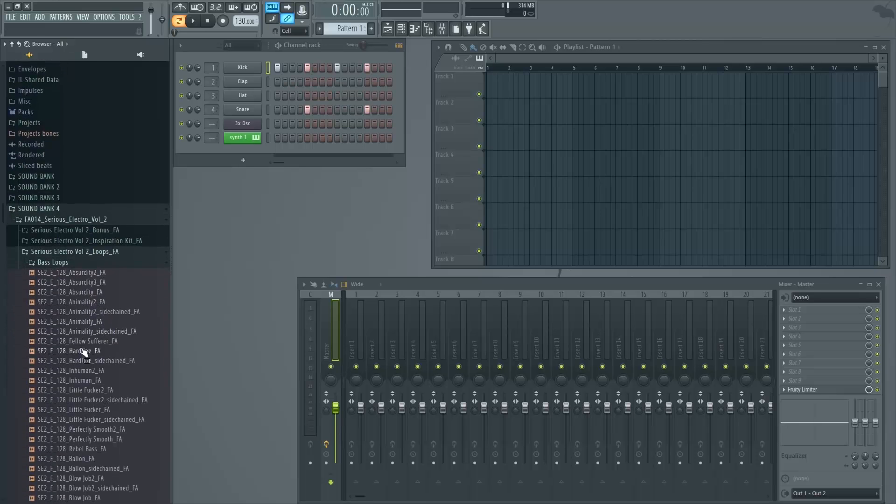
scroll(55, 269, down, 3)
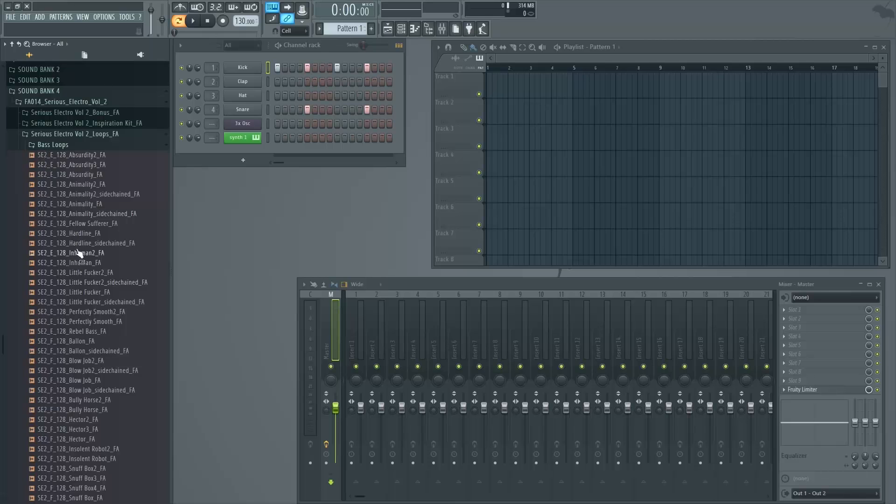
Step: Preview several bass loops and add SE2_E_128_Inhuman2_FA to the channel rack as a new channel
click(75, 157)
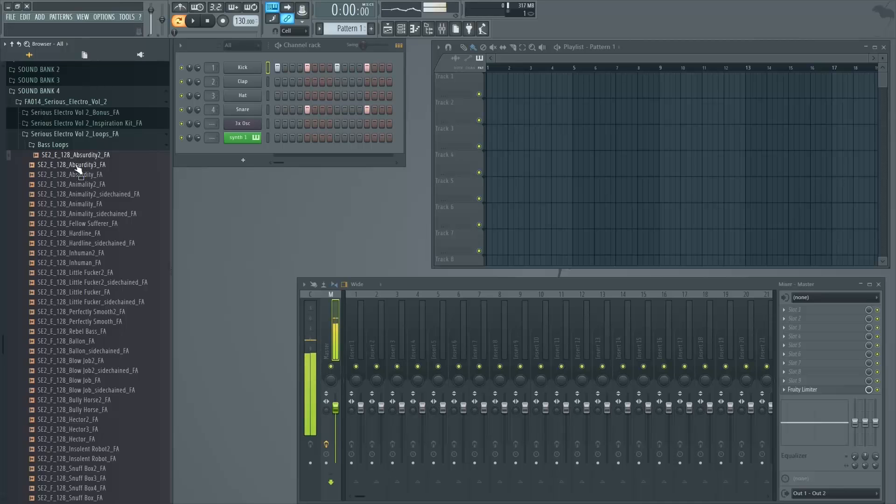
click(81, 165)
click(81, 175)
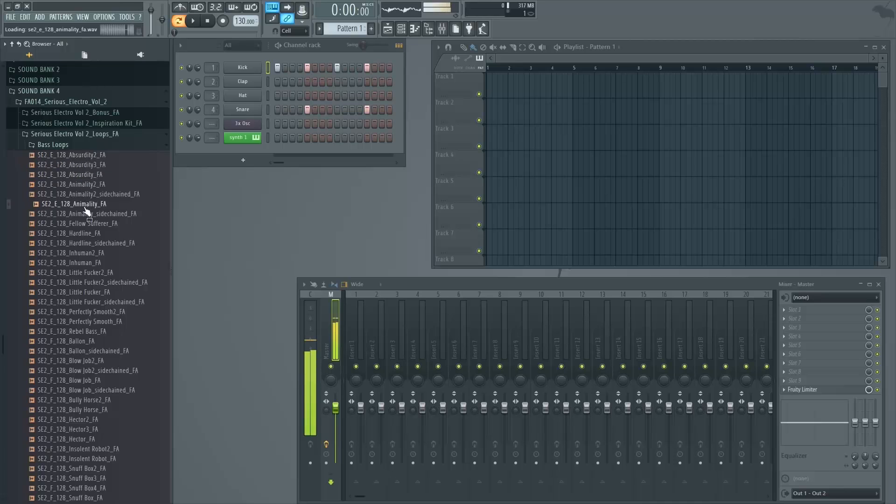
click(94, 253)
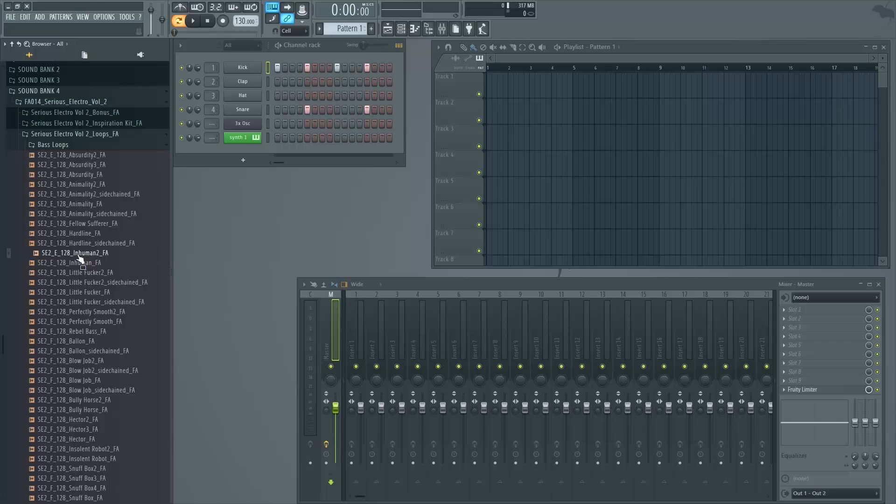
drag(76, 258, 281, 147)
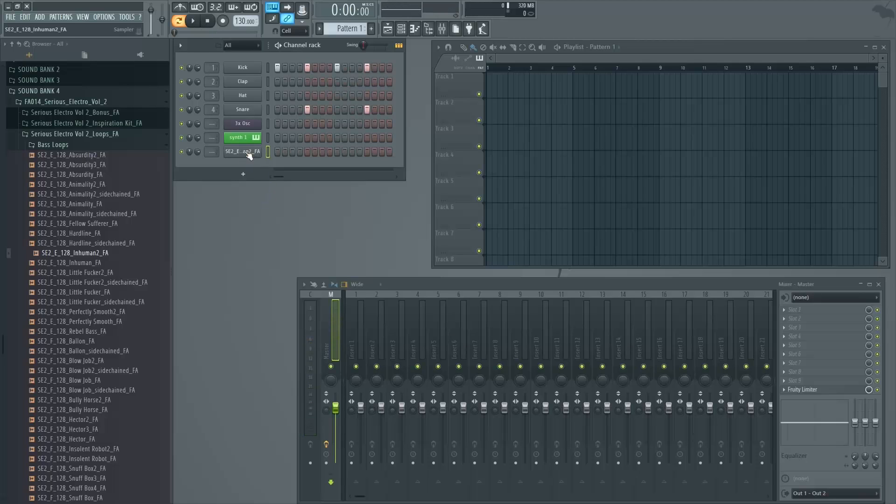
Step: Delete the 3x Osc channel from the channel rack
right_click(247, 122)
click(302, 215)
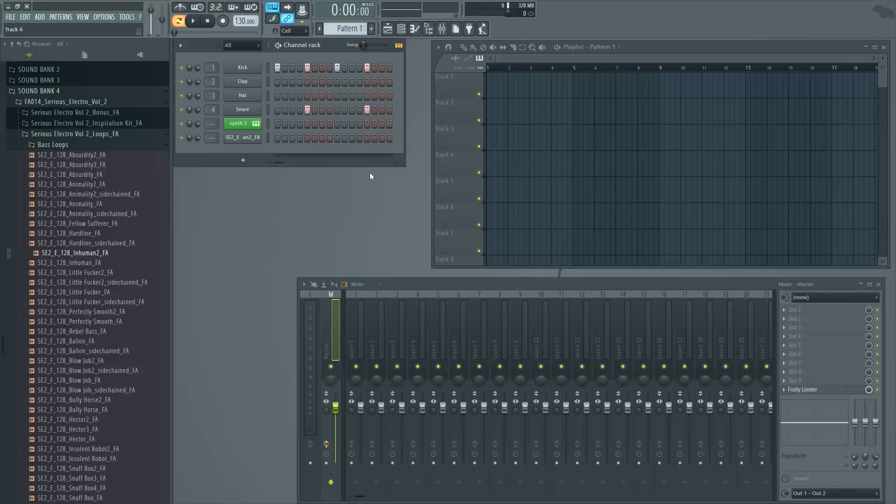
Step: Clone the synth 1 channel, inspect the copy's 3x Osc settings, and close its window
right_click(247, 122)
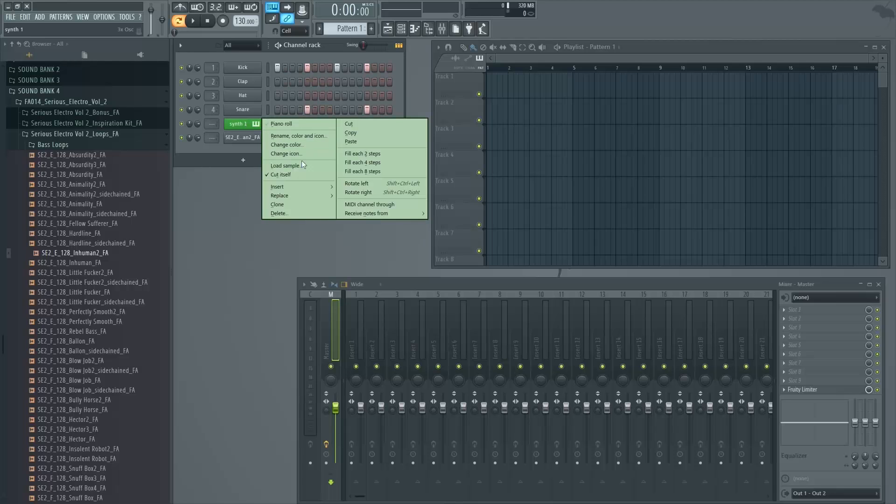
click(300, 203)
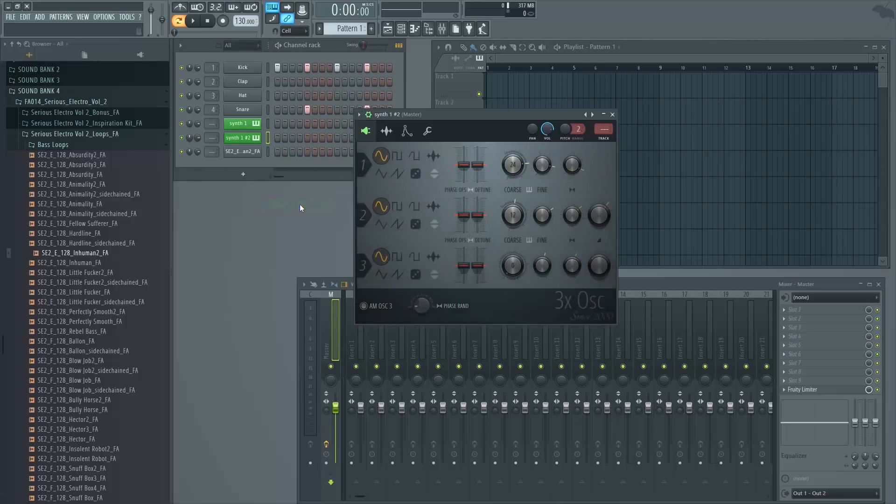
click(612, 115)
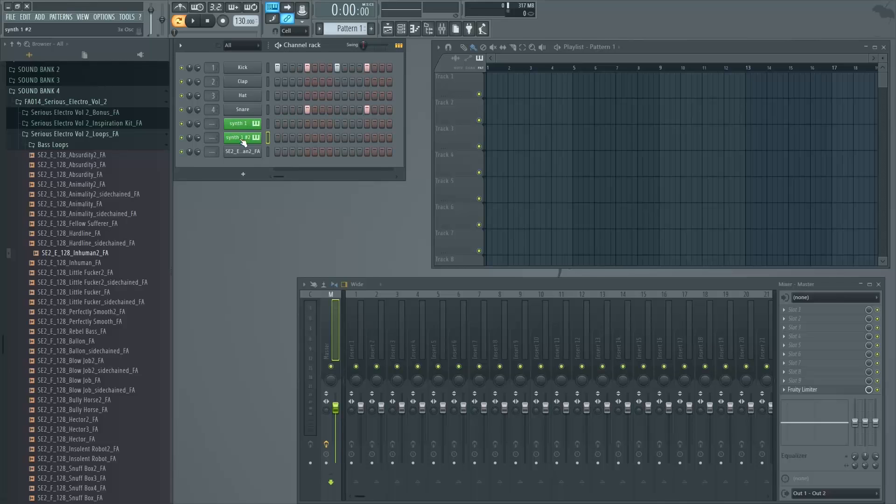
click(243, 140)
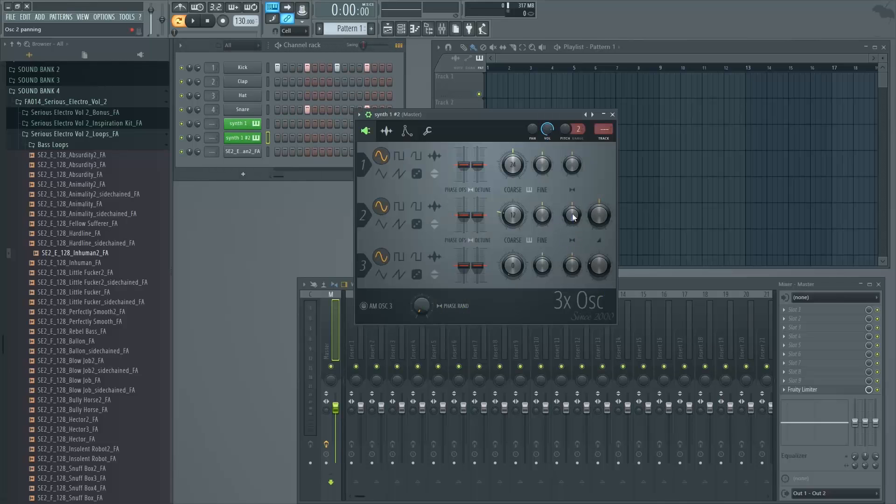
click(612, 115)
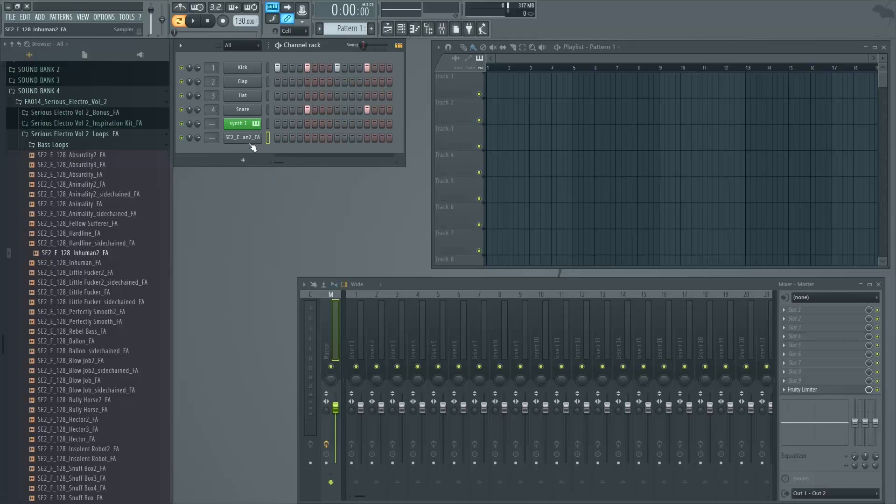
Step: Rename the SE2_E_128_Inhuman2_FA channel as SAmple
right_click(252, 141)
click(290, 151)
text(SAmple)
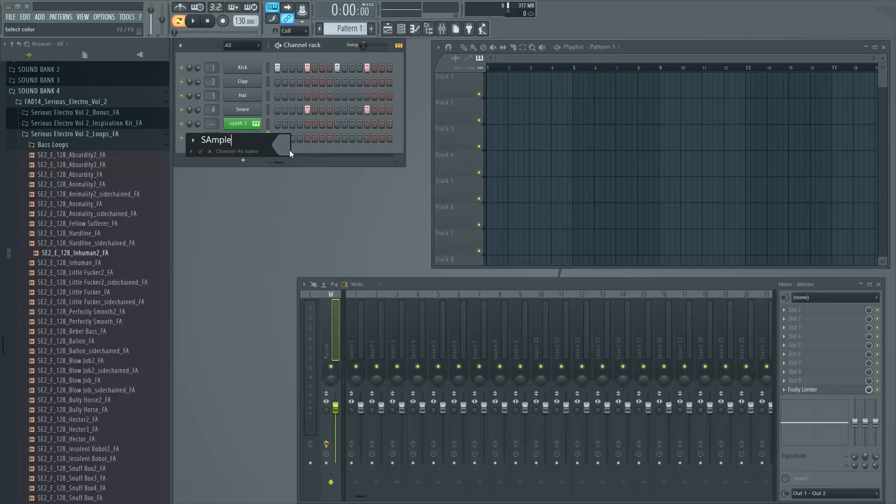
key(Return)
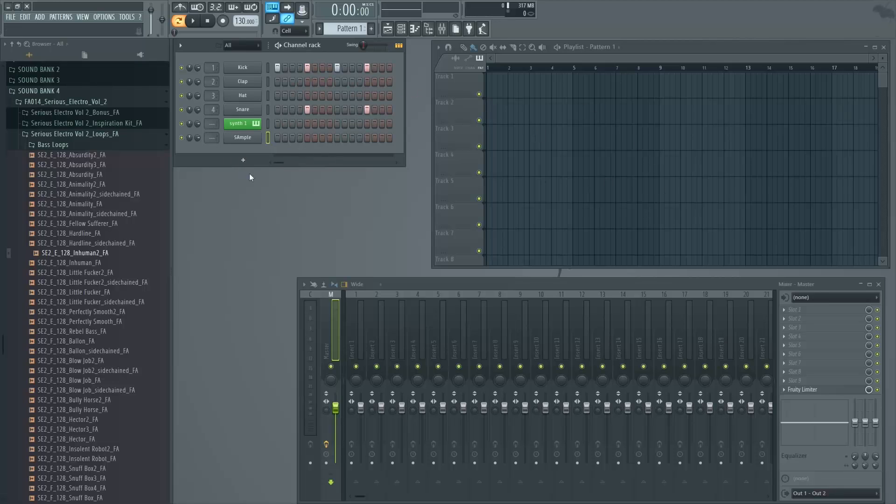
Step: Activate the SAmple channel's first step and play the pattern briefly before stopping playback
click(278, 138)
key(space)
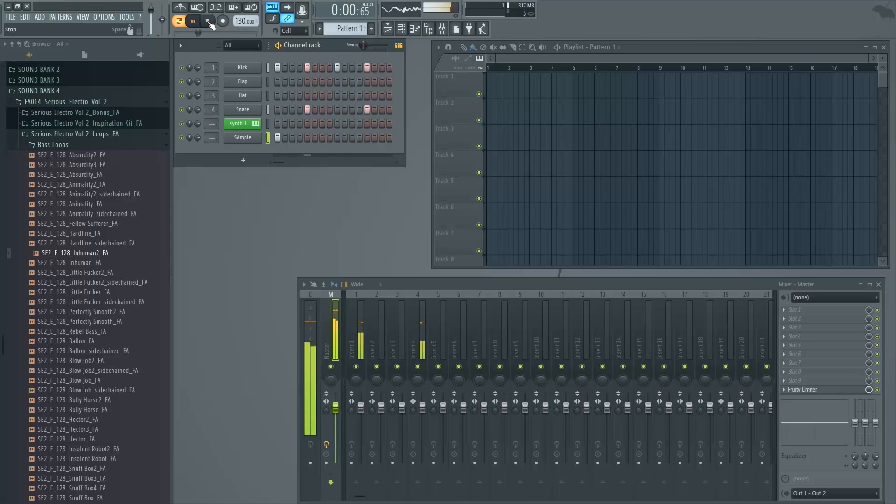
key(space)
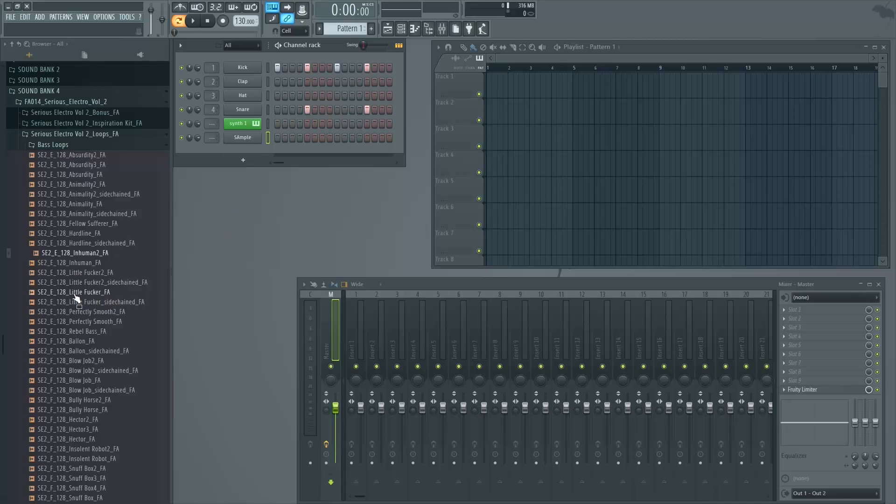
Step: Replace the SAmple channel's sample with SE2_E_128_Rebel Bass_FA, preview its waveform in the channel settings, and close the window
drag(88, 337, 242, 136)
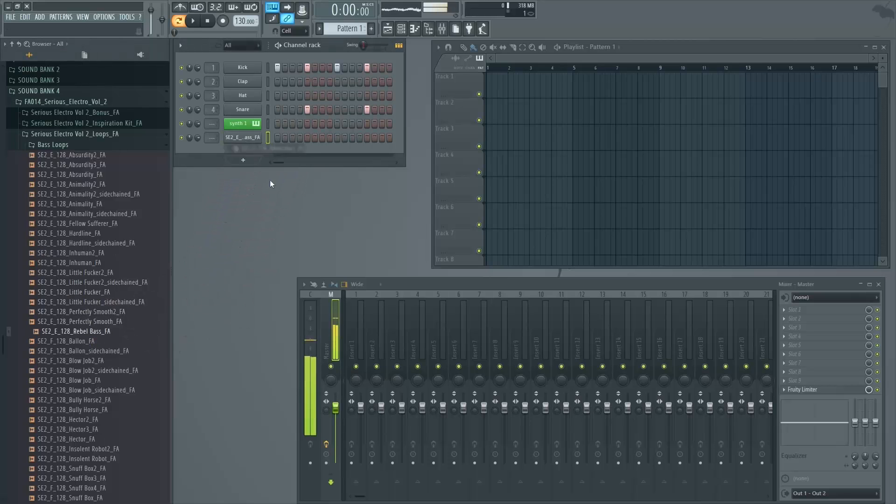
click(242, 138)
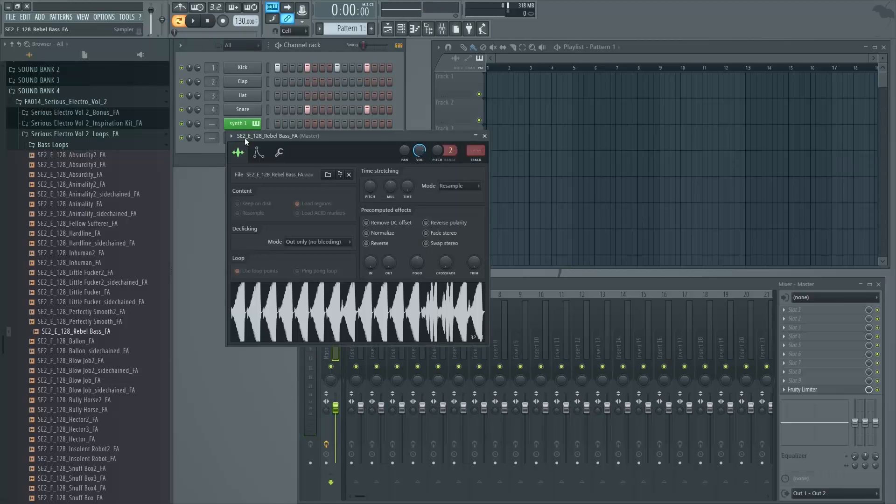
click(294, 315)
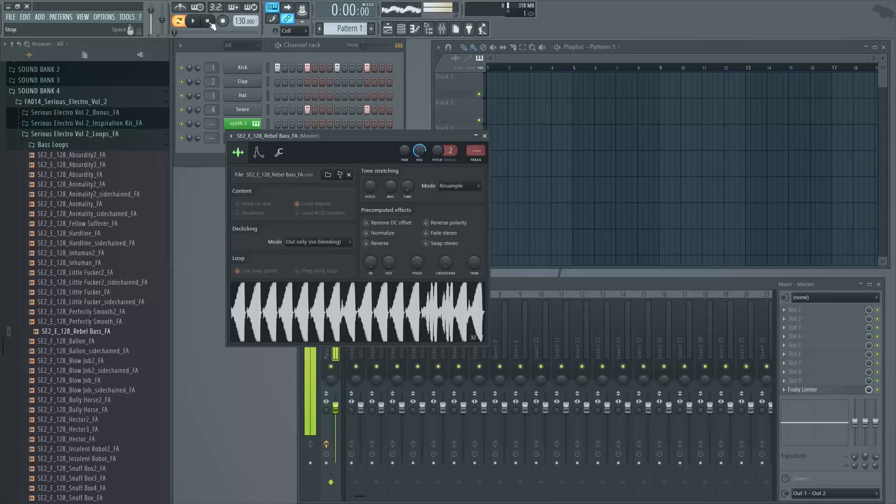
click(214, 25)
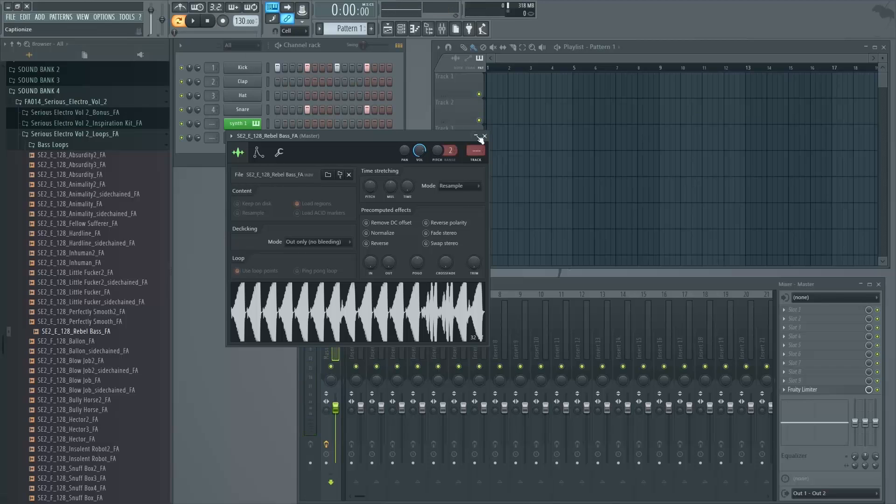
click(485, 136)
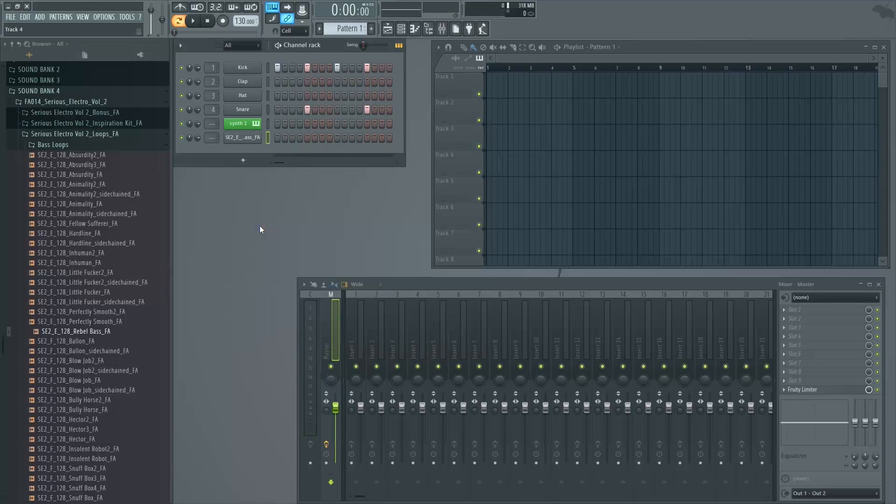
Step: Preview the SE2_F_128_Hector2_FA bass loop in the browser and stop its playback
scroll(86, 321, down, 4)
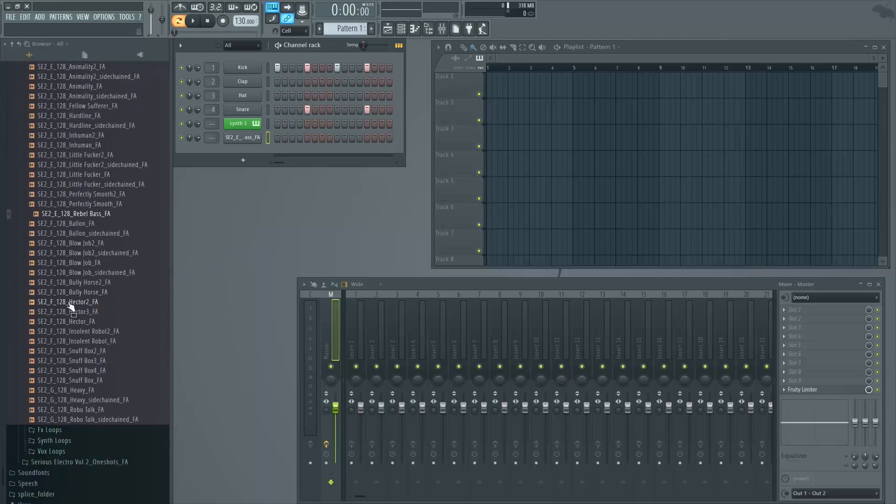
click(79, 303)
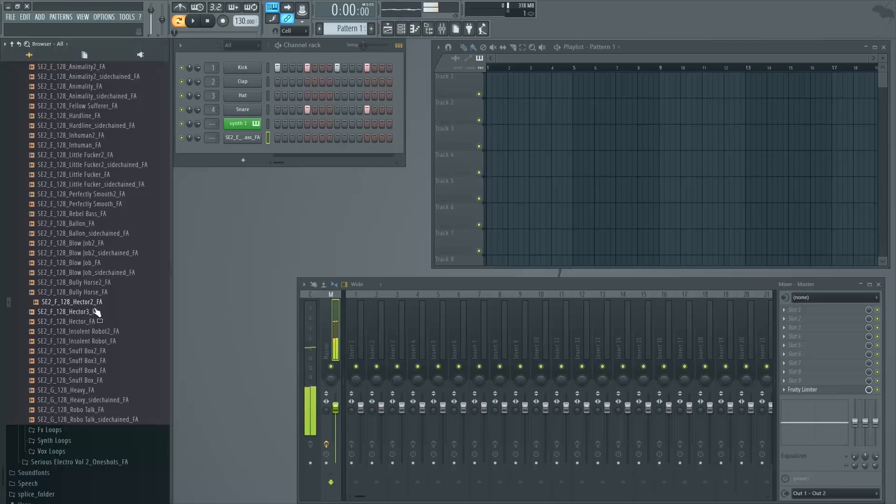
click(208, 24)
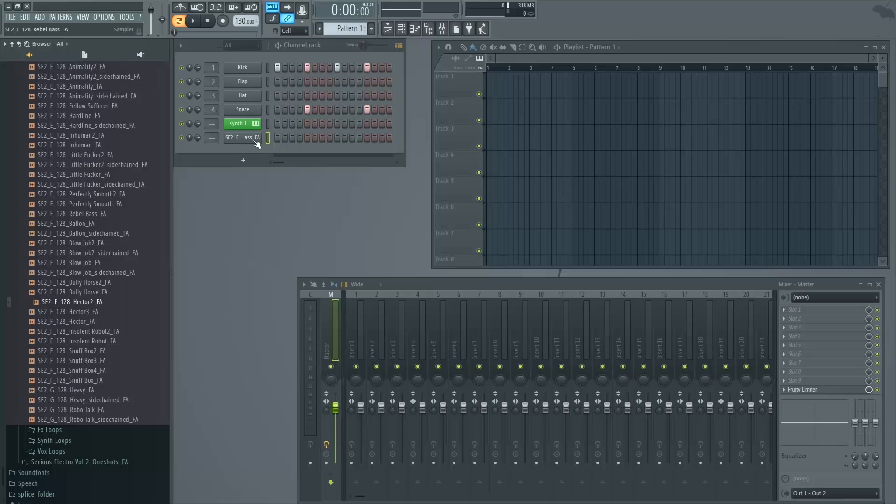
Step: Swap the last channel's sample through several bass loops from the browser, including SE2_E_128_Rebel Bass_FA and SE2_E_128_Fellow Sufferer_FA
drag(115, 304, 282, 147)
middle_click(97, 185)
middle_click(90, 214)
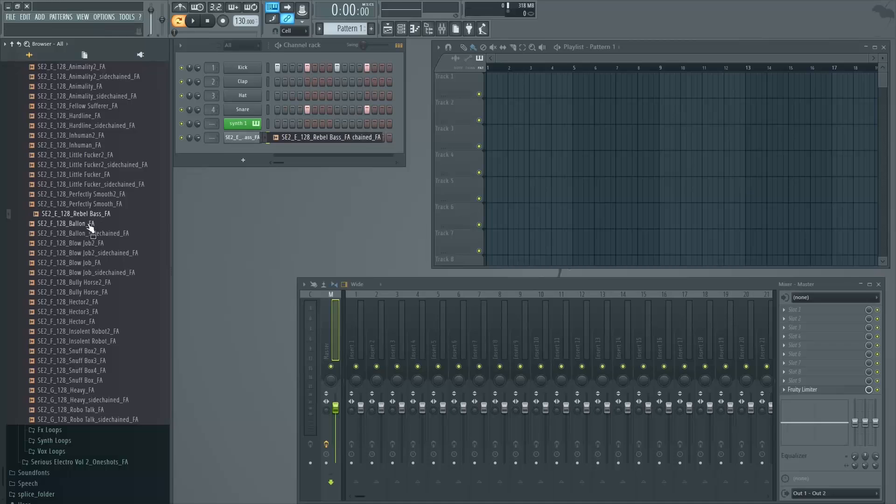
middle_click(87, 283)
middle_click(83, 265)
middle_click(86, 205)
middle_click(87, 157)
middle_click(91, 107)
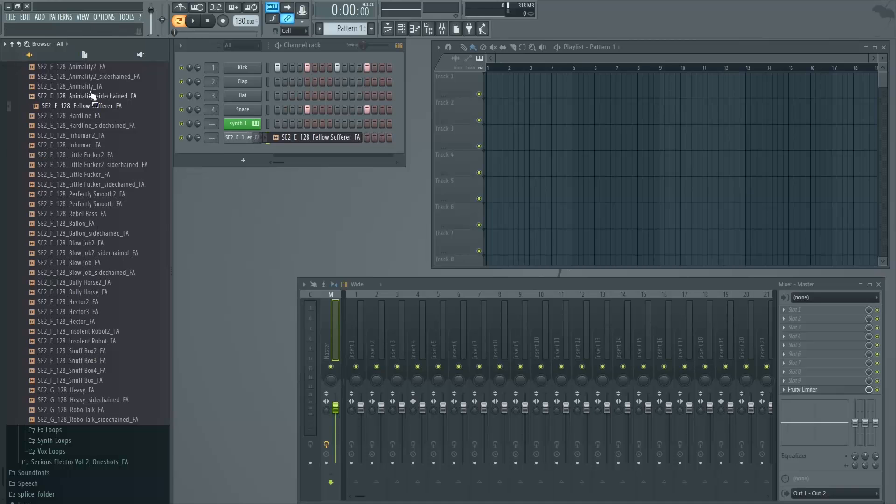
middle_click(90, 87)
middle_click(80, 146)
middle_click(89, 205)
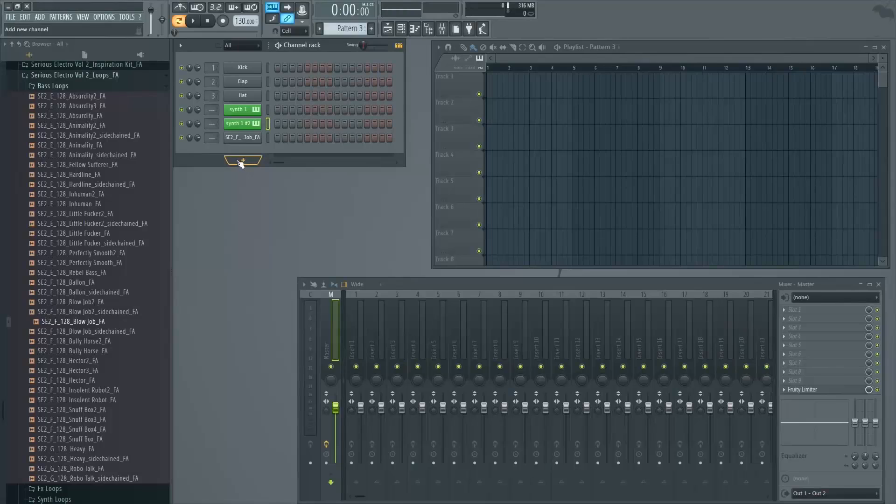
Step: Add a new 3x Osc channel to the channel rack
click(242, 162)
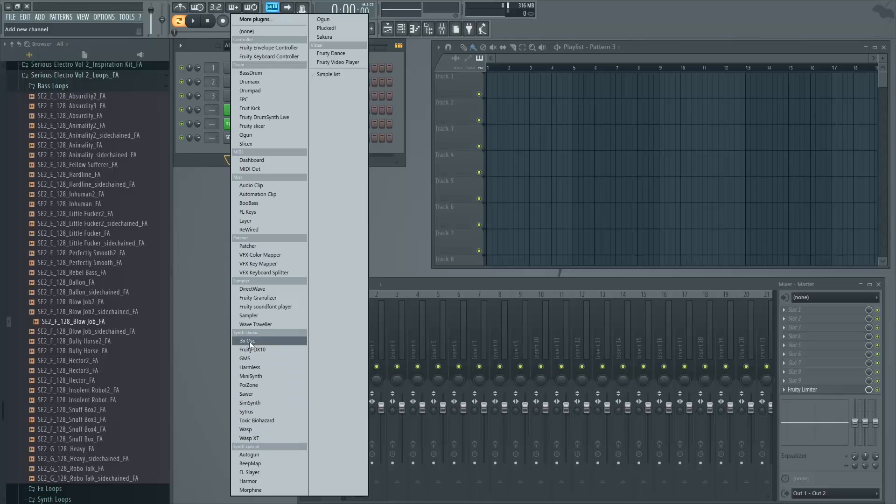
click(264, 342)
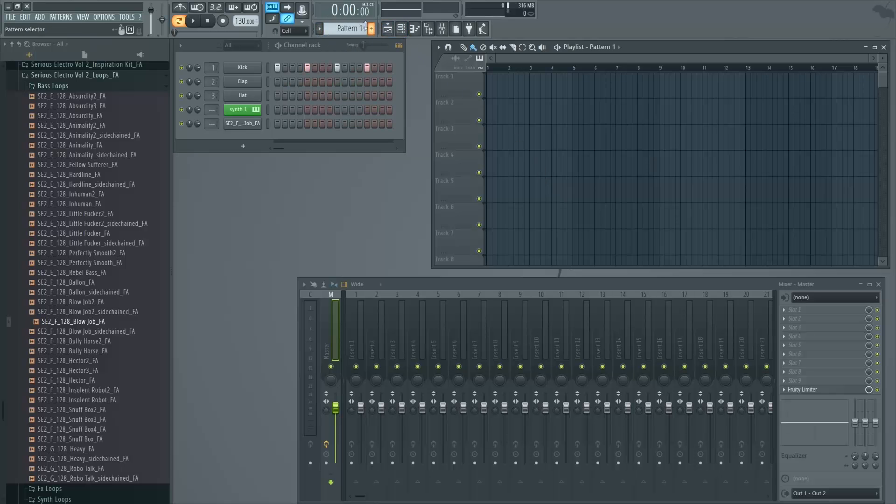
Step: Select Pattern 1 from the pattern list and check the pattern clip sources available in the playlist
click(320, 29)
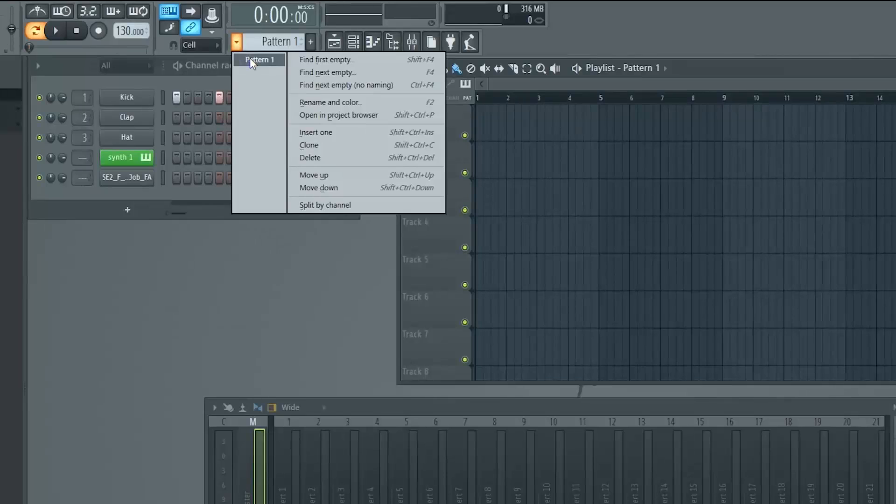
click(251, 58)
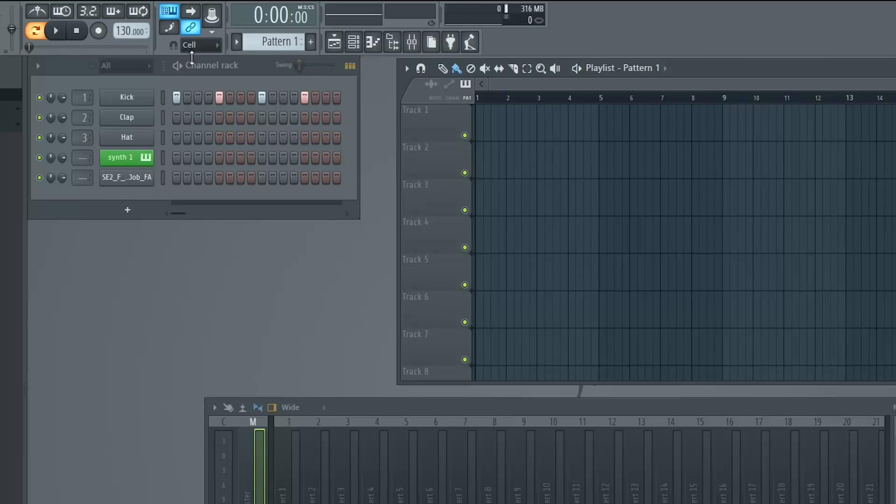
click(211, 148)
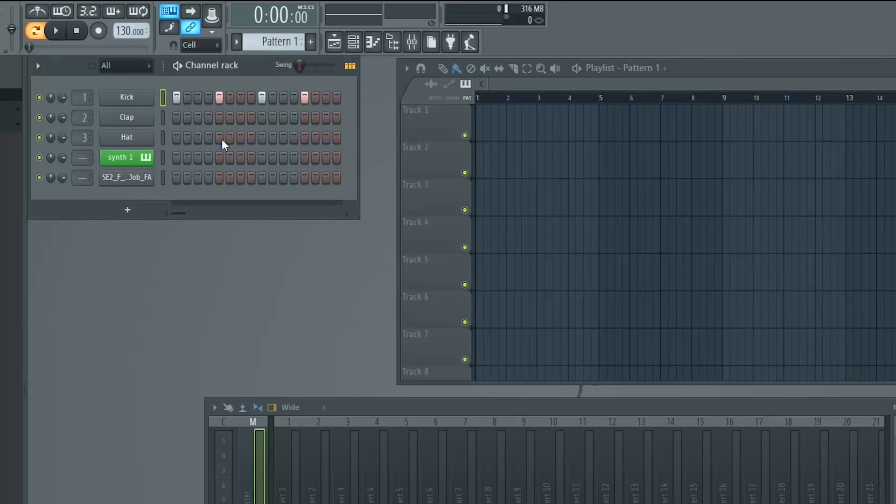
click(650, 69)
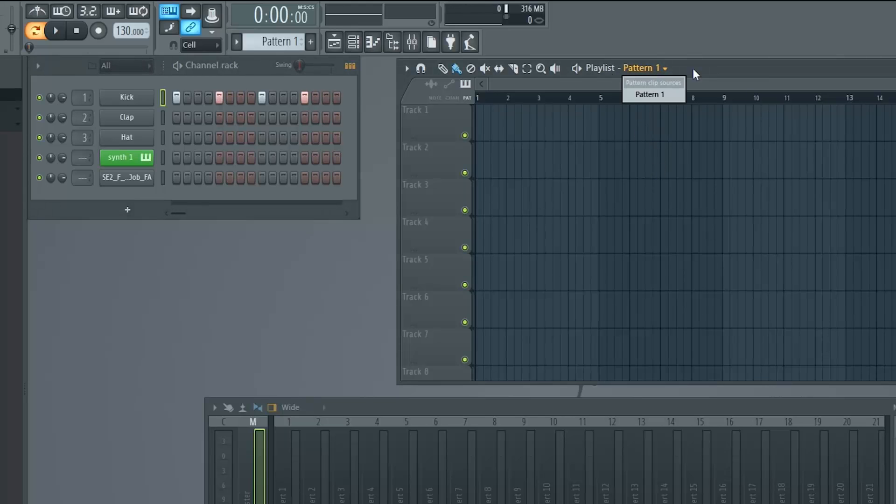
drag(703, 64, 699, 68)
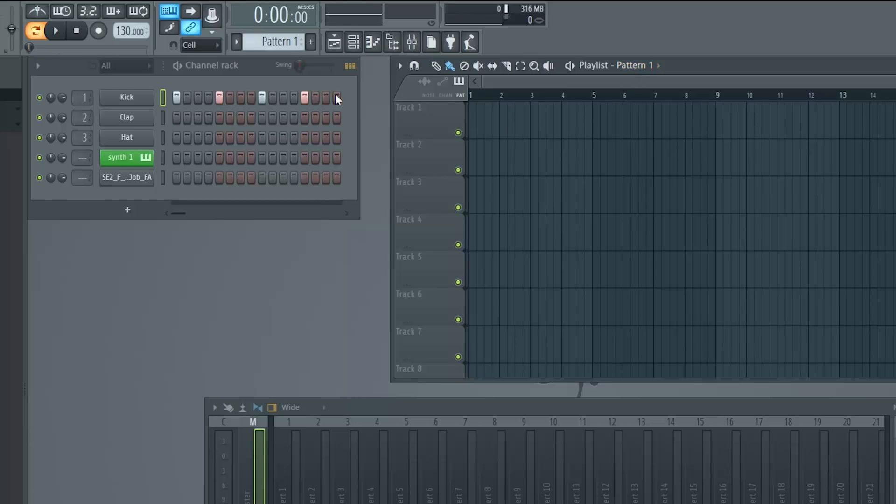
Step: Place a Pattern 1 clip on Track 1 of the playlist and align its start with bar 1
click(483, 124)
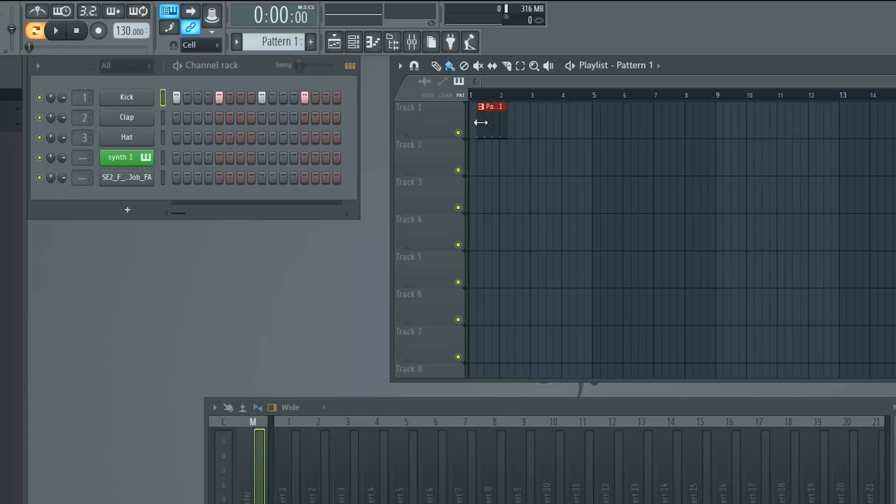
ctrl+scroll(486, 131, up, 2)
scroll(487, 132, up, 3)
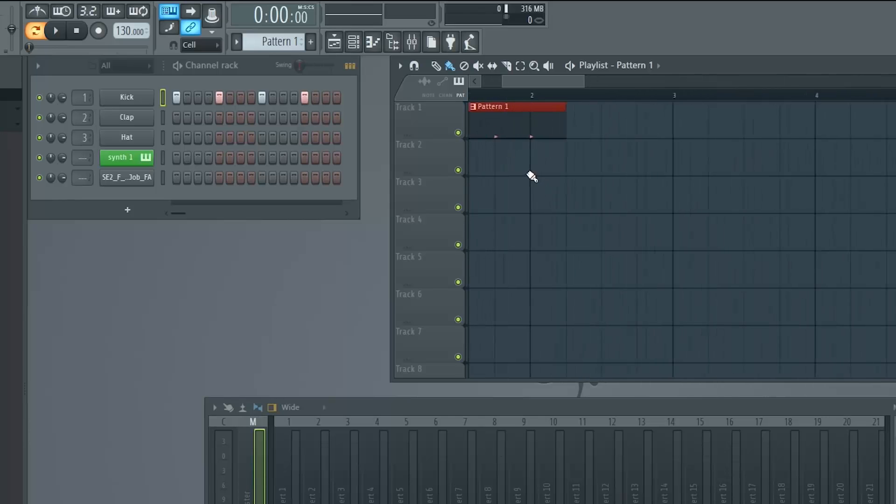
scroll(554, 134, left, 1)
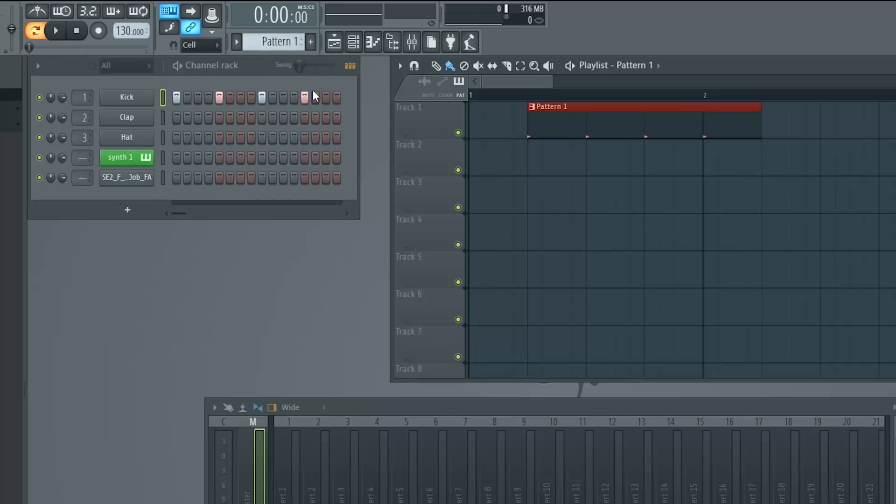
drag(565, 127, 500, 113)
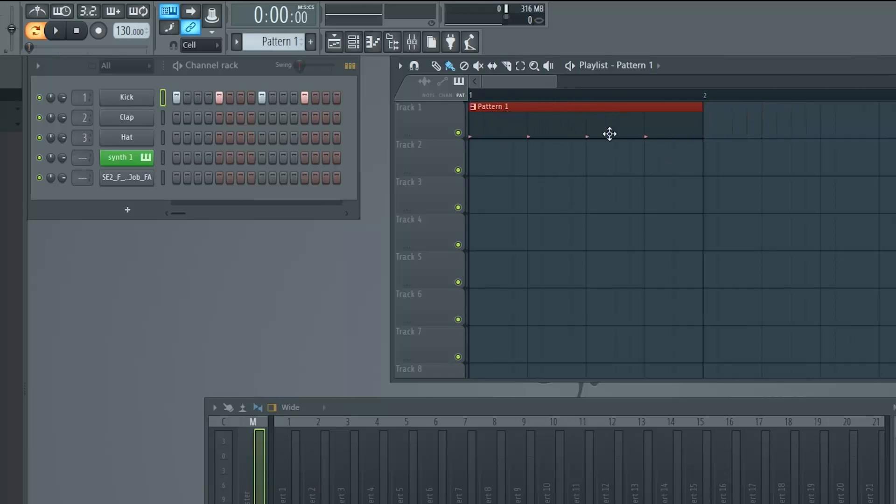
Step: Try stretching the Pattern 1 clip on Track 1 well past bar 2, and trim it back to one bar
drag(700, 127, 894, 128)
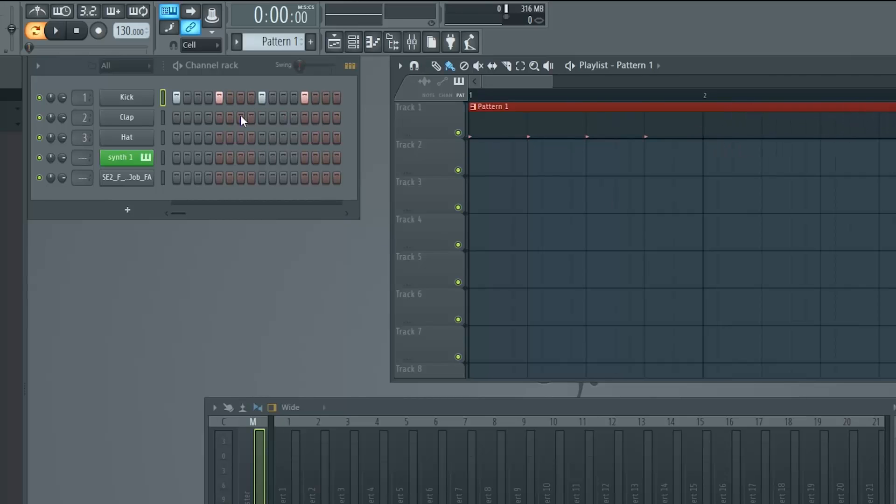
drag(893, 124, 704, 124)
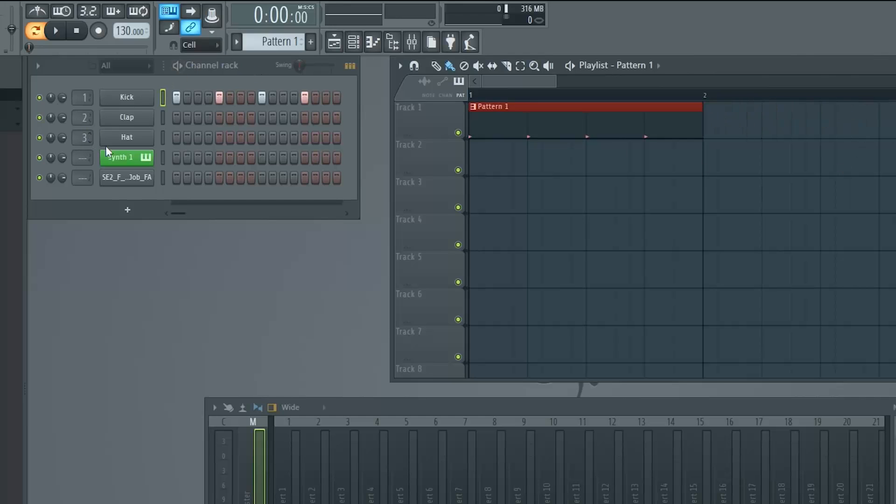
Step: Activate steps 5, 7 and 10 of the Clap channel in Pattern 1
click(218, 117)
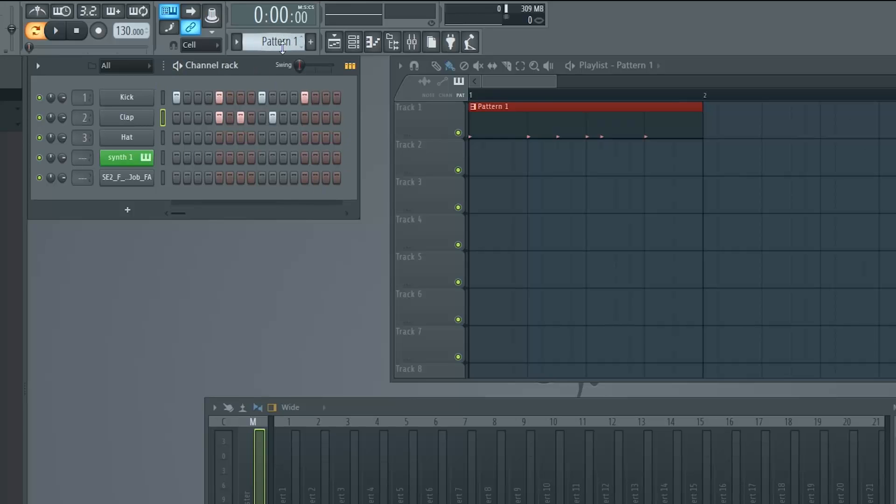
Step: Create Pattern 2 with Hat steps 2–9 and 12–15 activated, and place its clip on Track 2 at bar 1
click(312, 44)
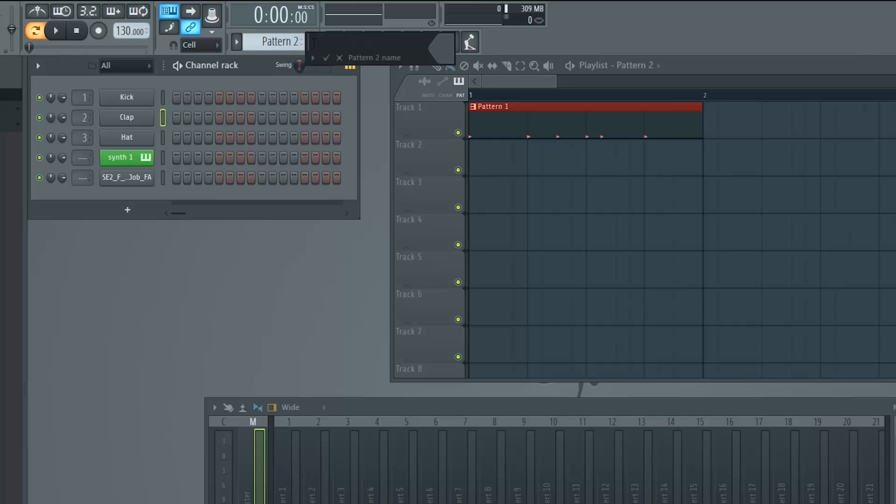
key(Return)
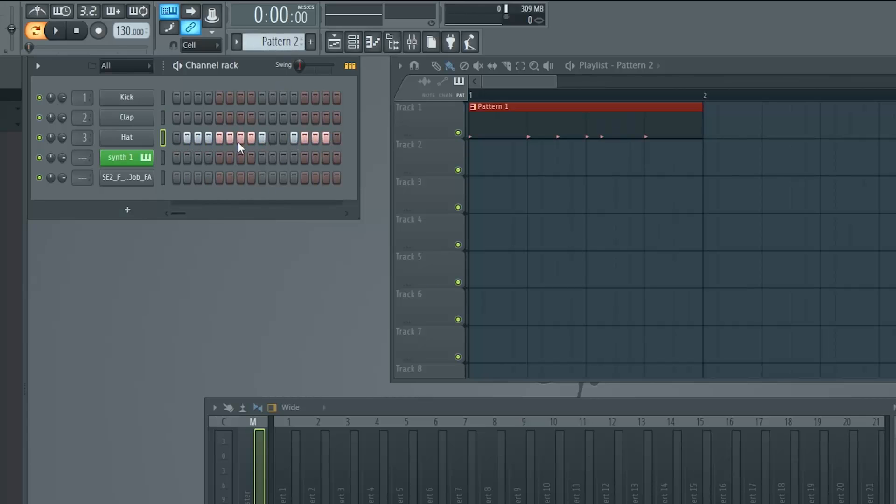
click(485, 169)
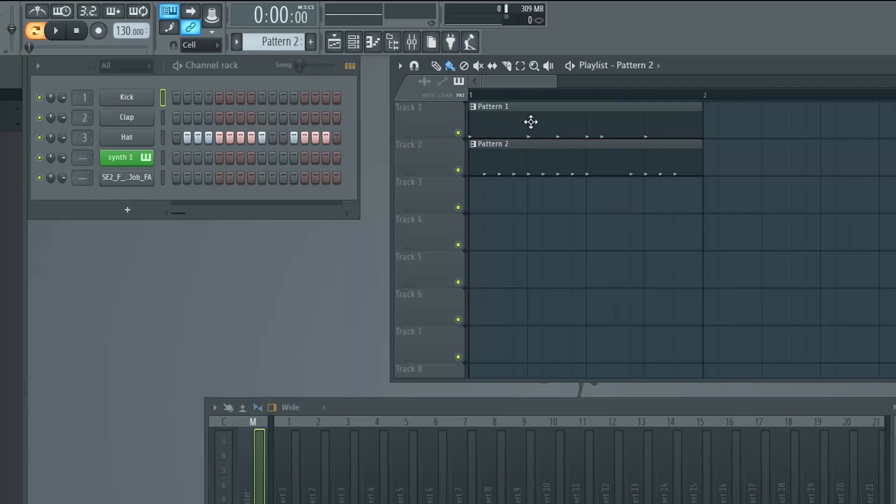
Step: Switch between the Pattern 1 and Pattern 2 clips in the playlist to compare their channel rack steps
click(531, 121)
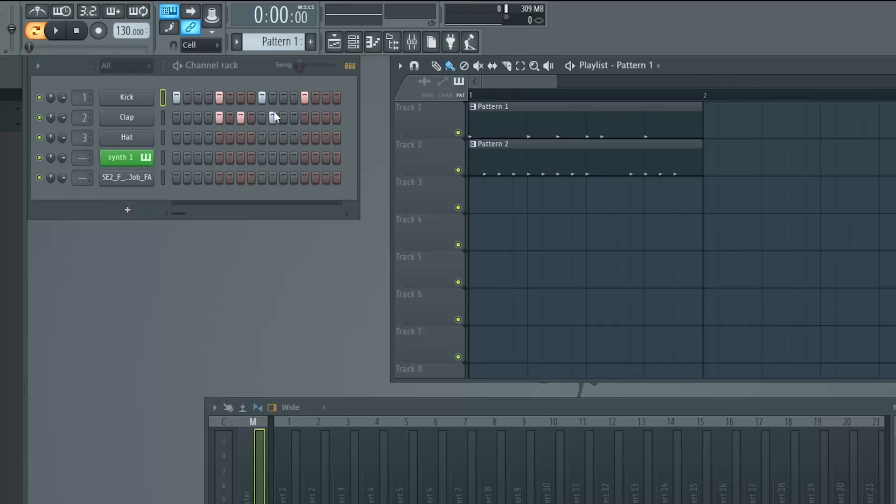
click(528, 163)
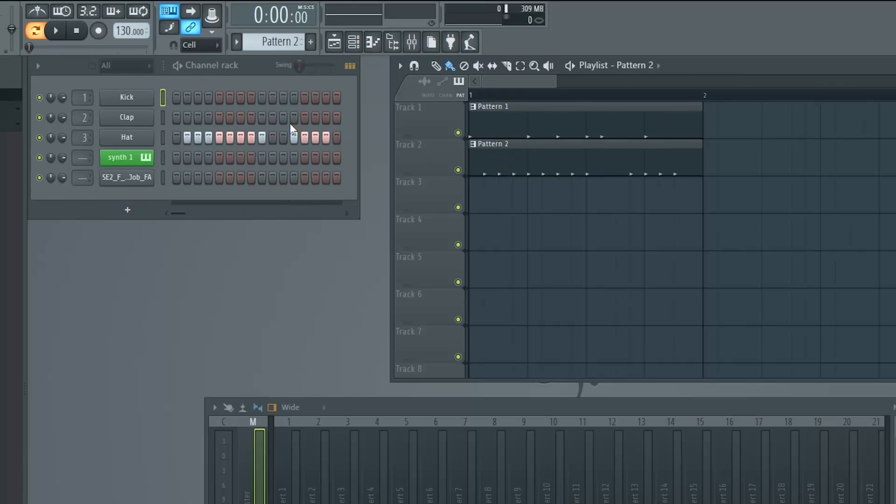
click(503, 127)
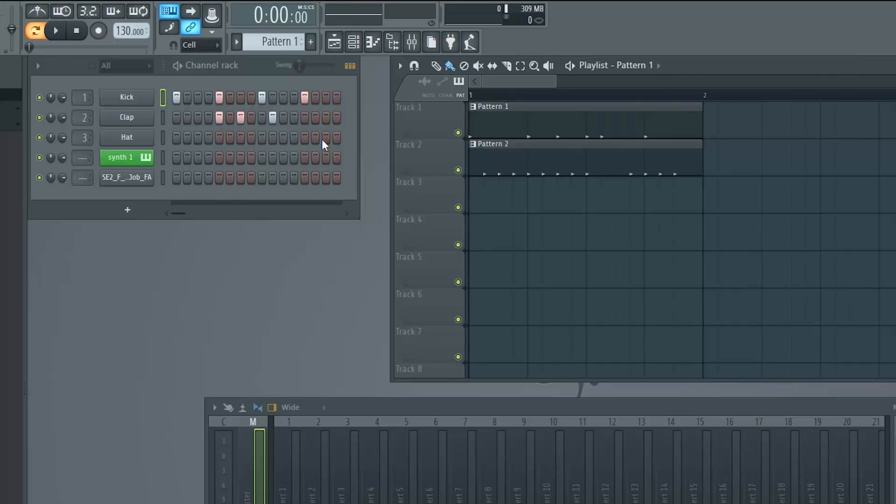
Step: Rename Pattern 1 as kick and assign it the red basic colour
click(237, 43)
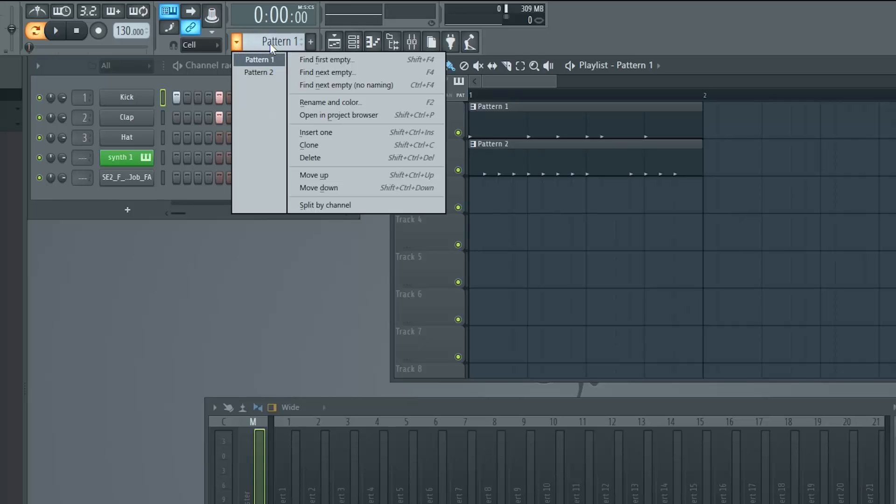
click(374, 102)
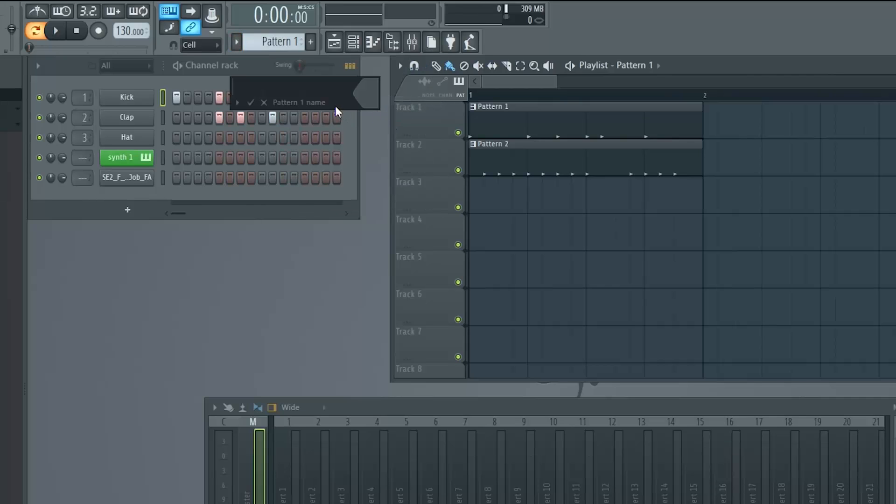
text(kick)
click(375, 102)
click(390, 94)
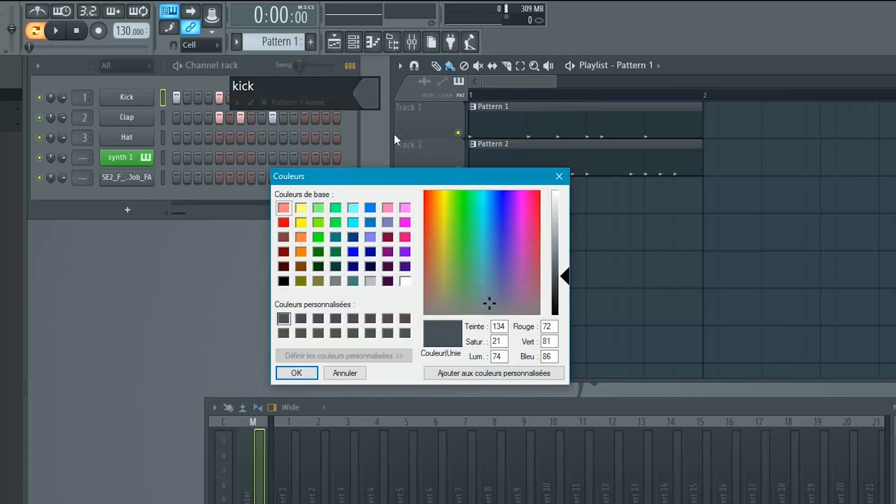
click(284, 223)
click(296, 374)
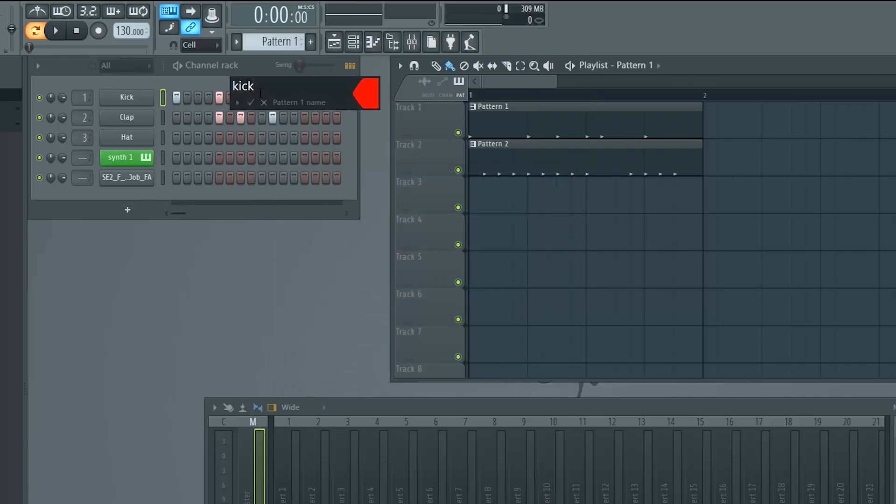
key(Return)
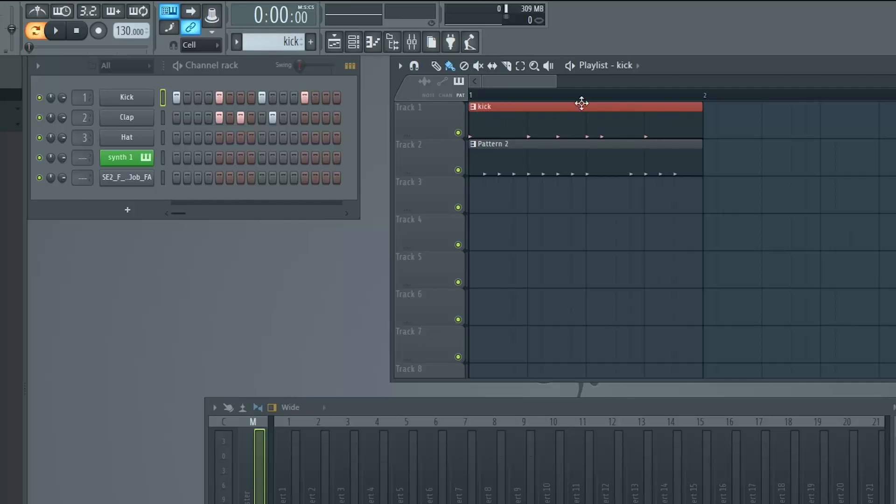
Step: Remove the Clap steps from the kick pattern so only its Kick steps remain
right_click(217, 118)
right_click(241, 119)
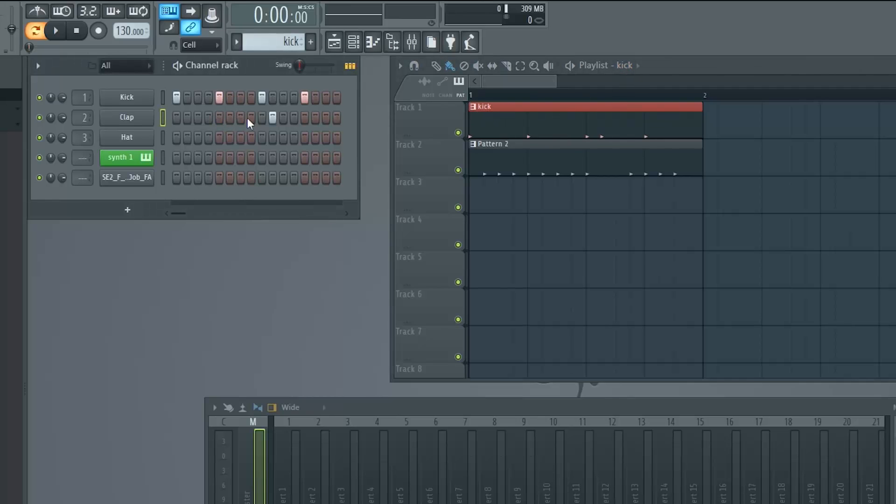
Step: Select the Pattern 2 clip on Track 2 and rename its pattern as hat
click(525, 166)
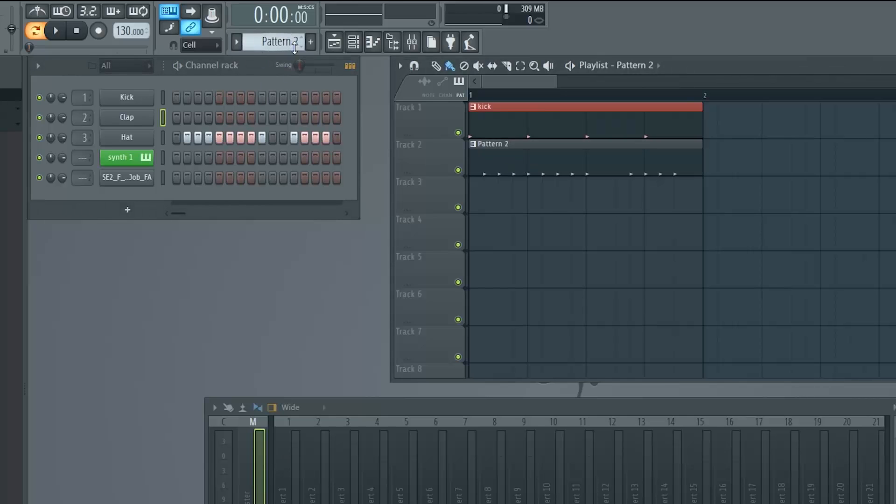
click(237, 43)
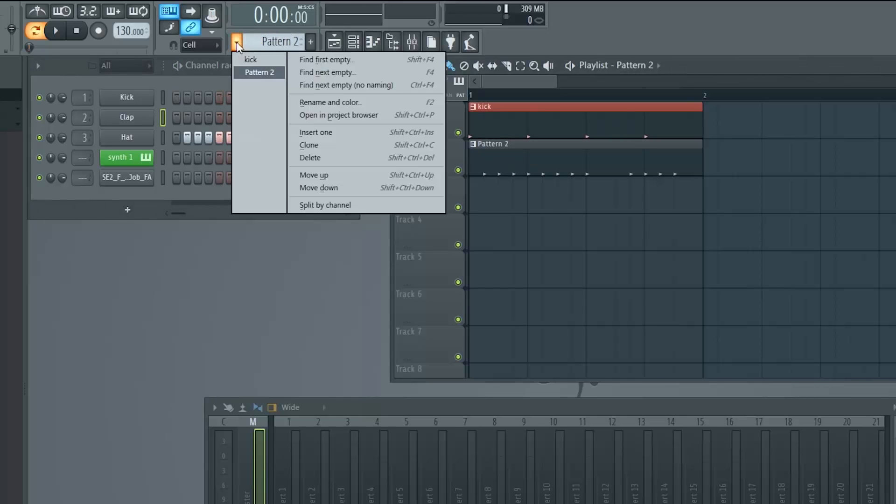
click(348, 102)
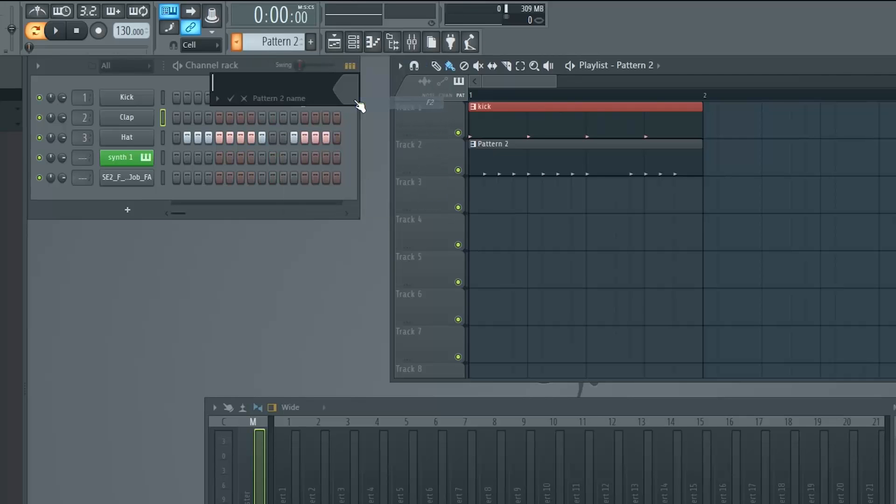
text(hat)
key(Return)
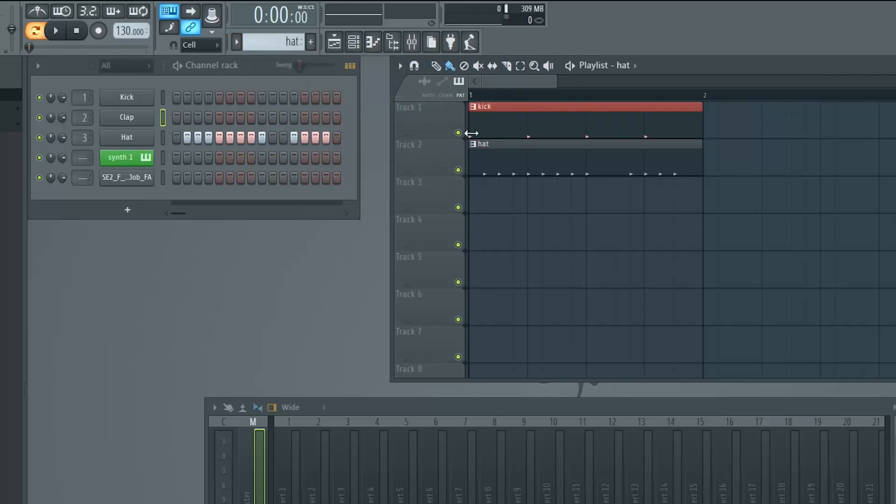
Step: Select the kick and hat clips in turn, and switch to song mode to play both clips together
click(518, 127)
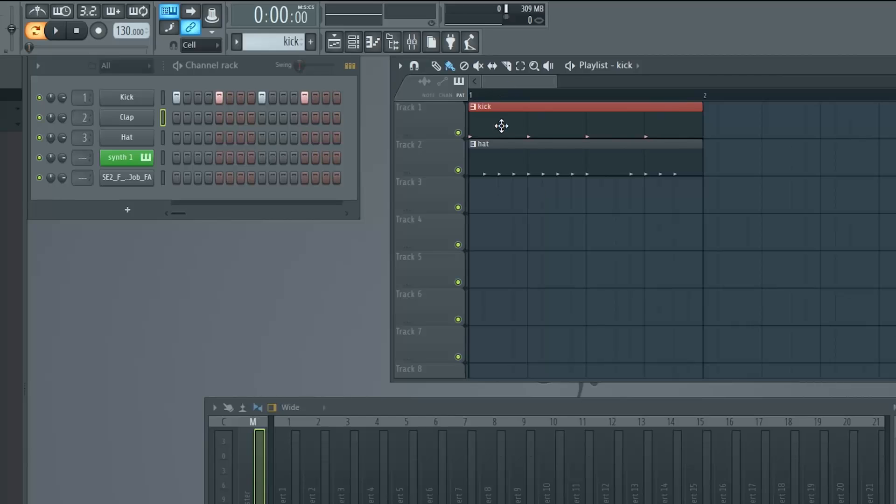
click(499, 156)
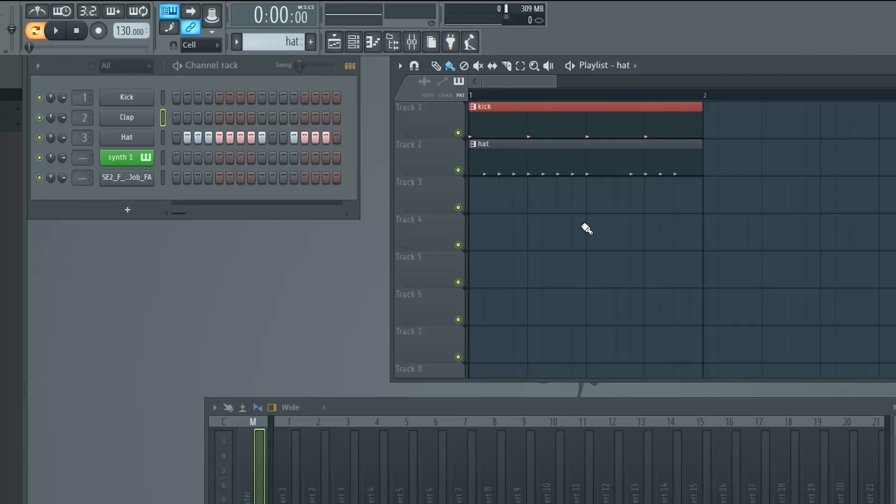
key(space)
click(36, 32)
key(space)
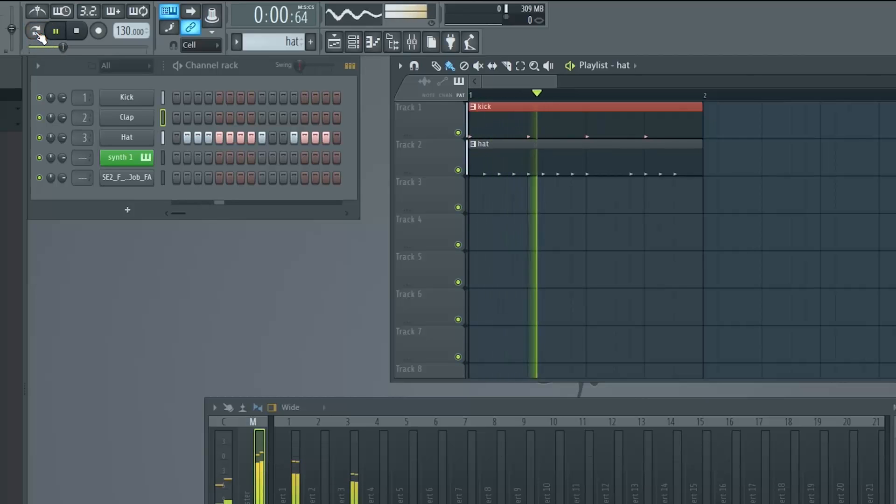
key(space)
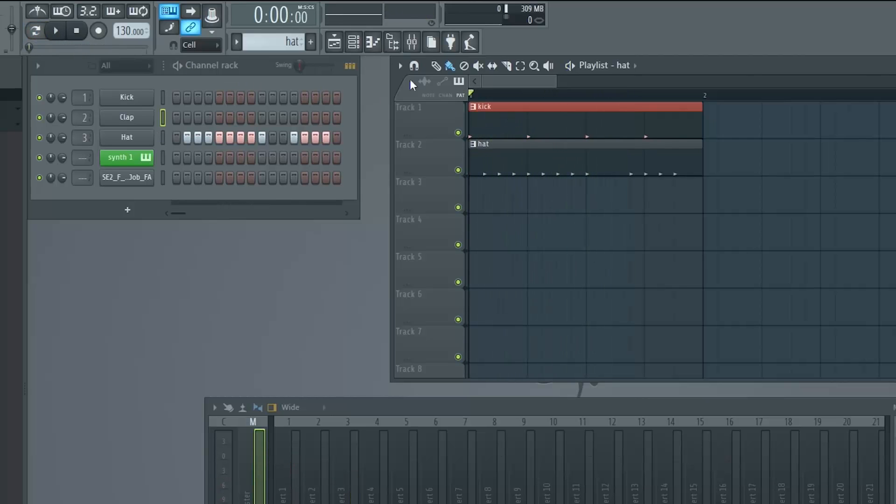
Step: Reposition the playhead within bar 1 of the playlist and play the arrangement again in song mode
click(37, 31)
click(498, 94)
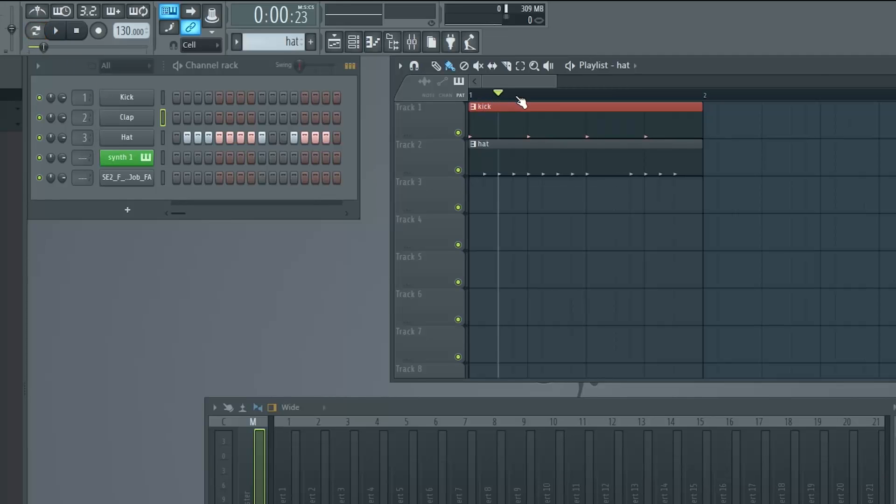
drag(517, 97, 557, 98)
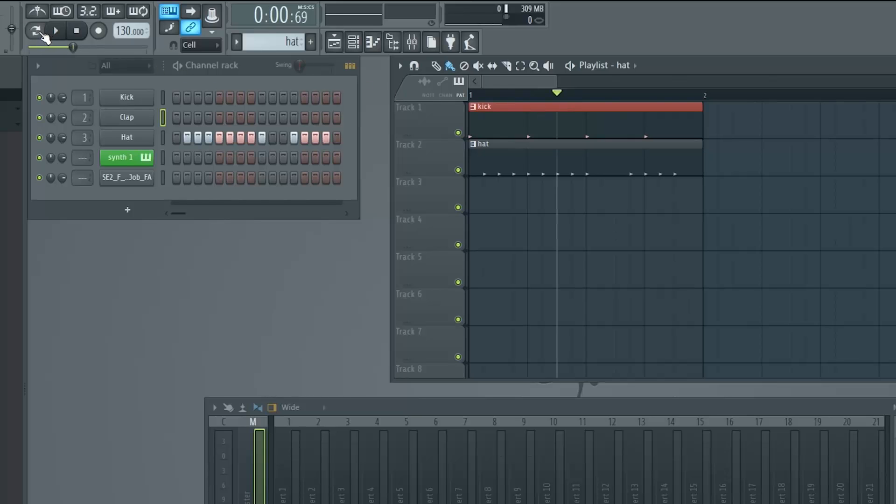
key(space)
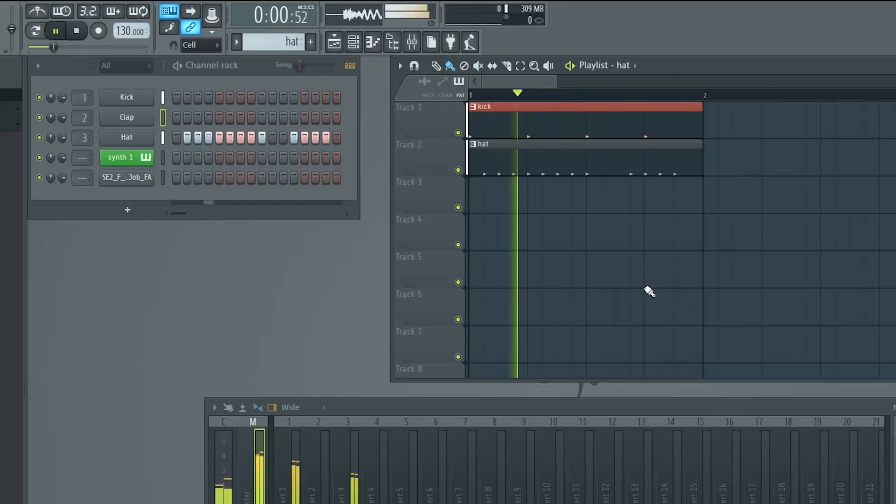
key(space)
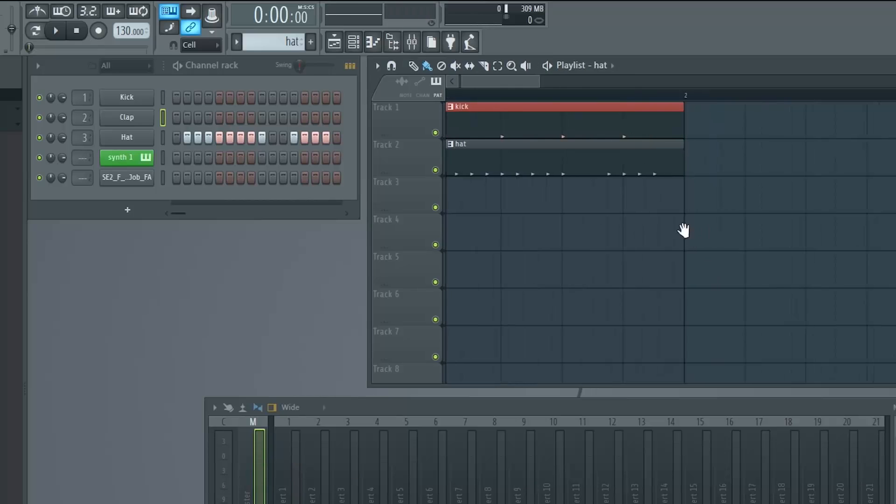
Step: Try moving the kick clip on Track 1 one bar later in the playlist
scroll(654, 206, down, 1)
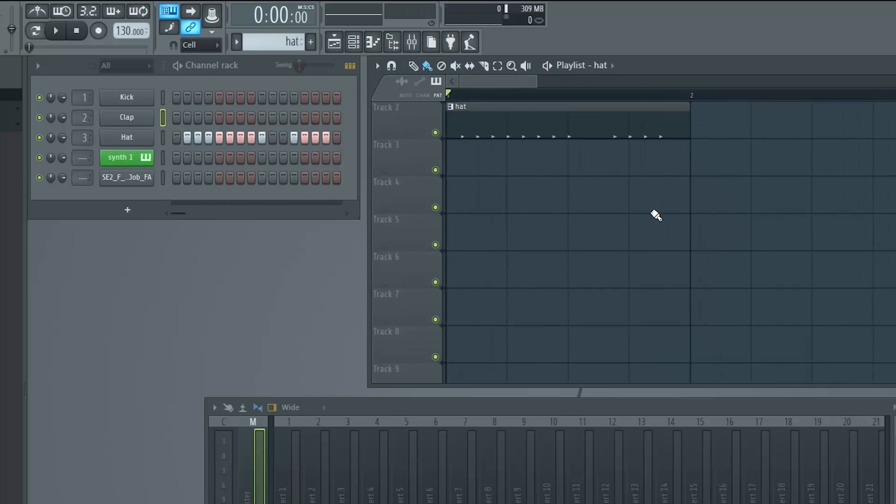
scroll(657, 216, up, 1)
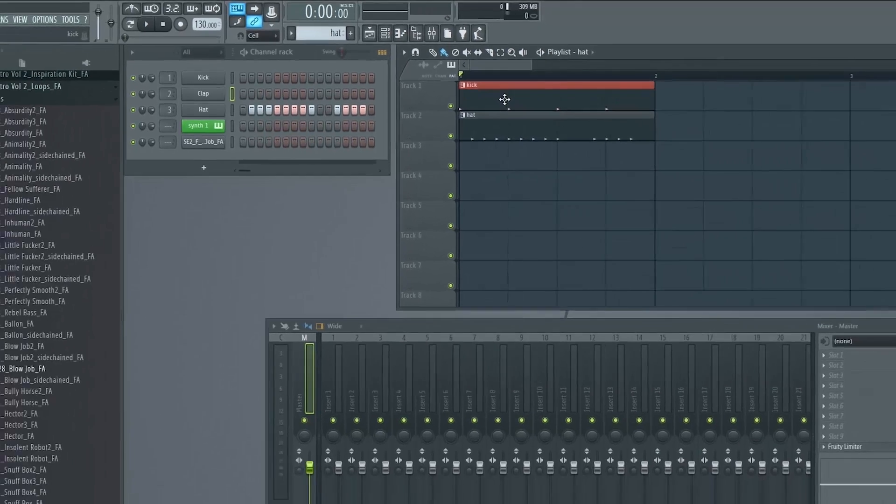
click(507, 99)
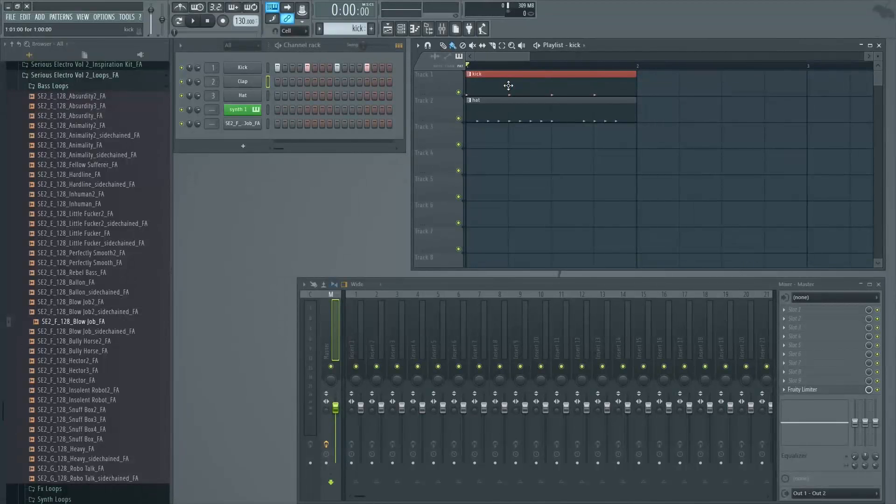
drag(508, 86, 682, 87)
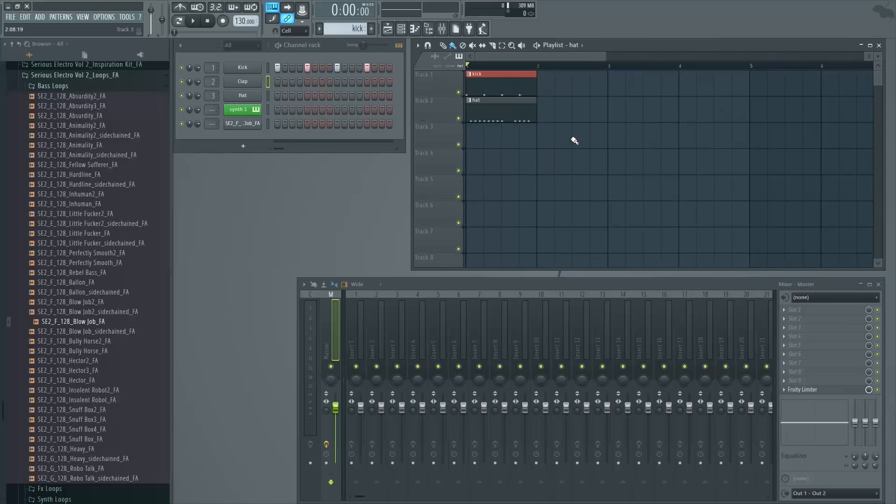
Step: Place a trial hat clip on Track 3 between bars 2 and 3, and delete it
click(563, 134)
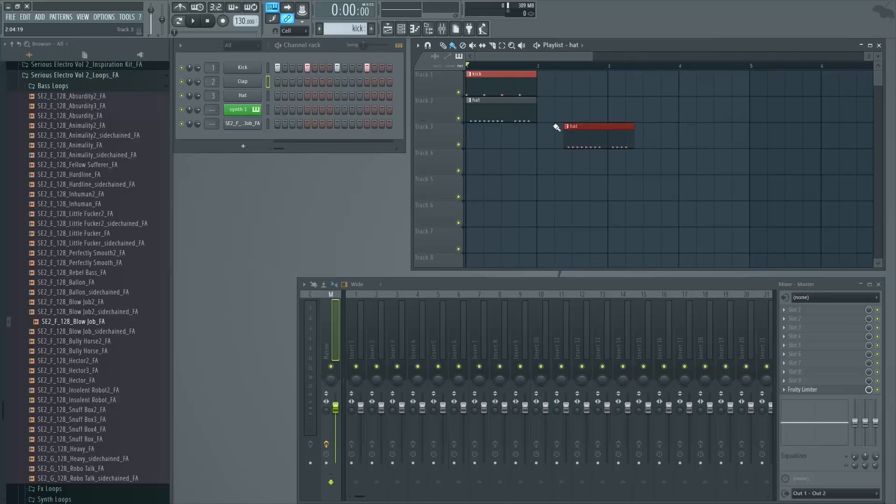
right_click(571, 140)
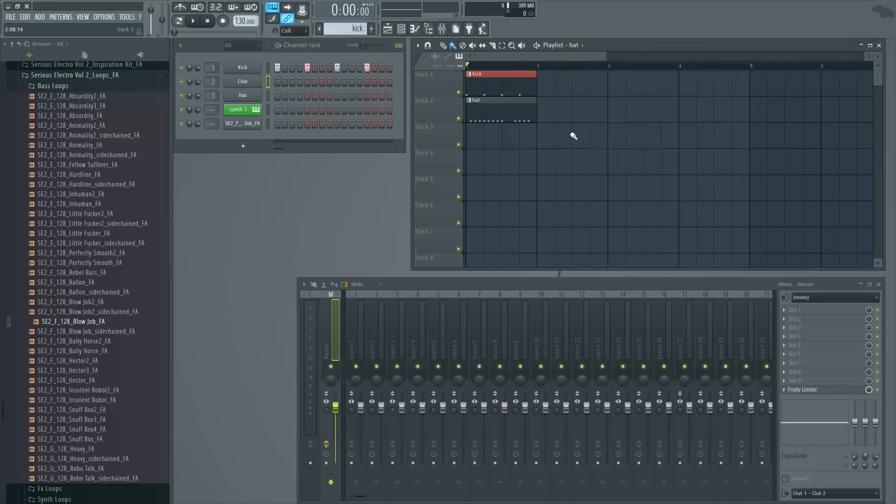
Step: Select the kick and hat clips together, try moving them about two bars later, and undo the move
drag(578, 147, 536, 148)
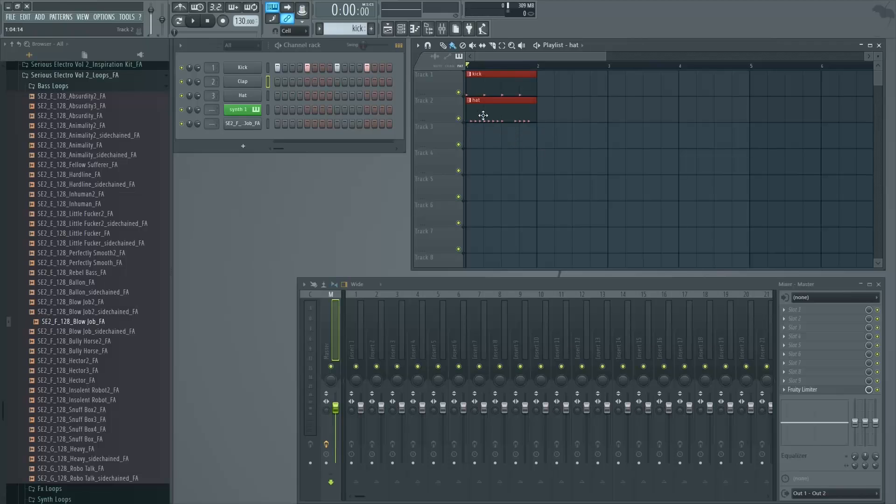
drag(483, 116, 632, 116)
key(ctrl+alt+z)
key(ctrl+alt+z)
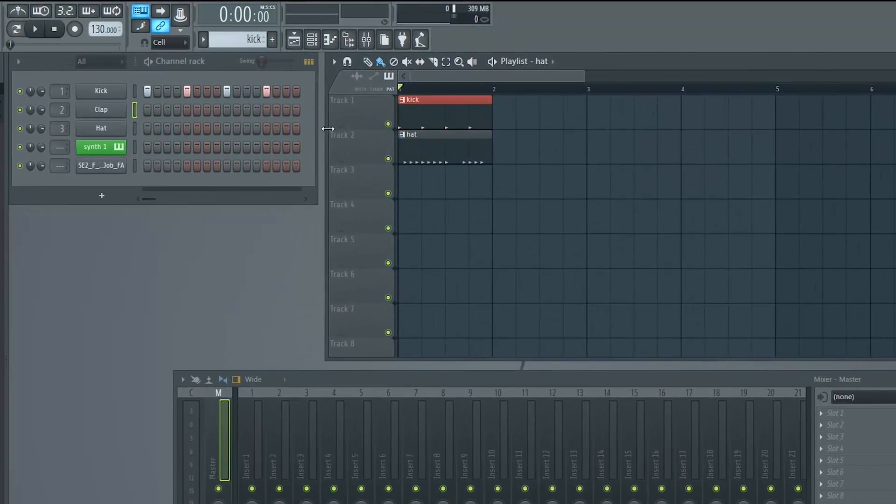
Step: Mute Track 1 and play the arrangement, and play it again with the track unmuted
click(388, 125)
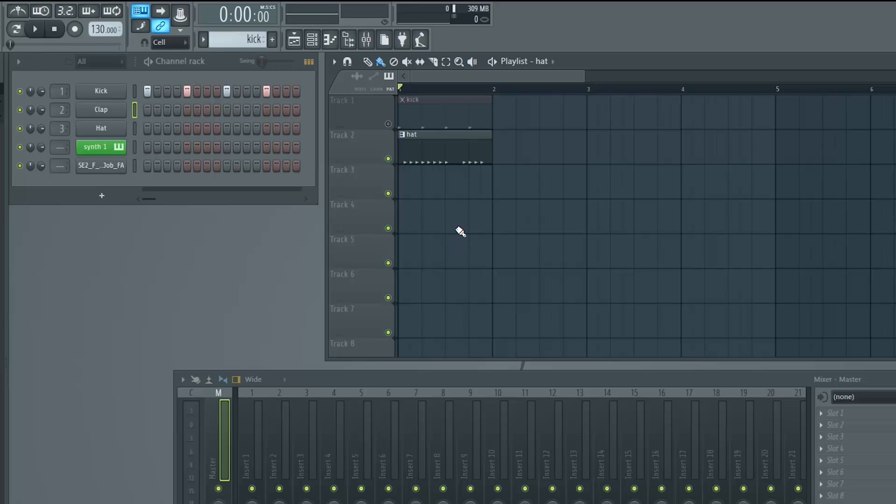
key(space)
key(space)
click(388, 124)
key(space)
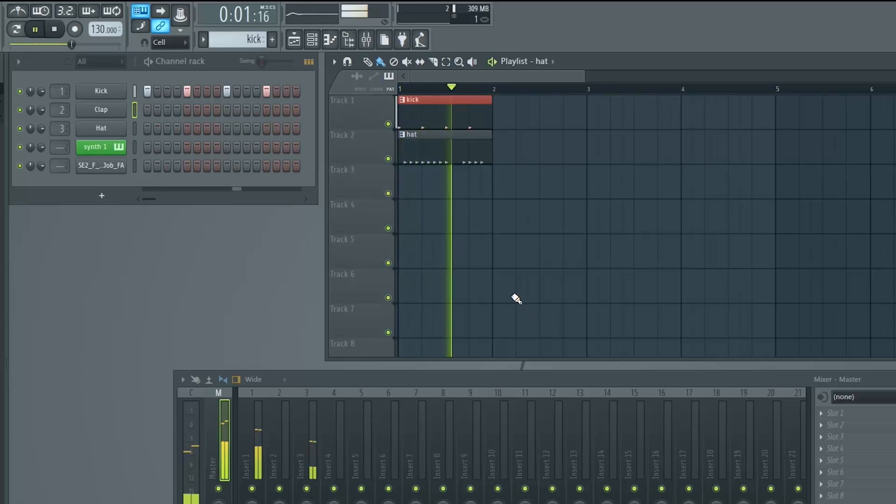
key(space)
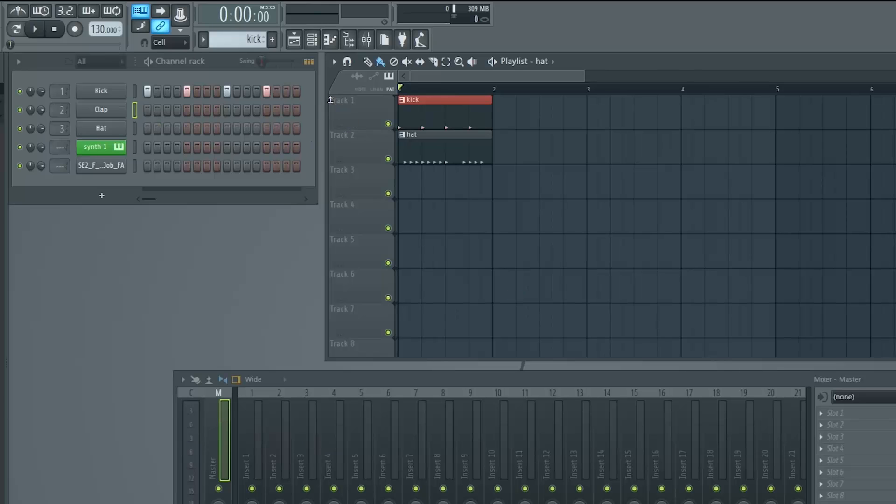
Step: Rename playlist Track 1 as kick and set its colour to red
right_click(342, 101)
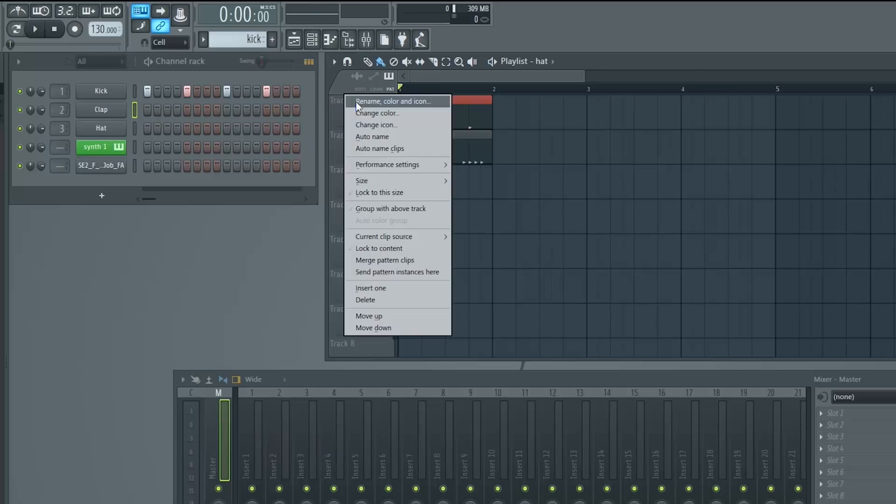
click(383, 100)
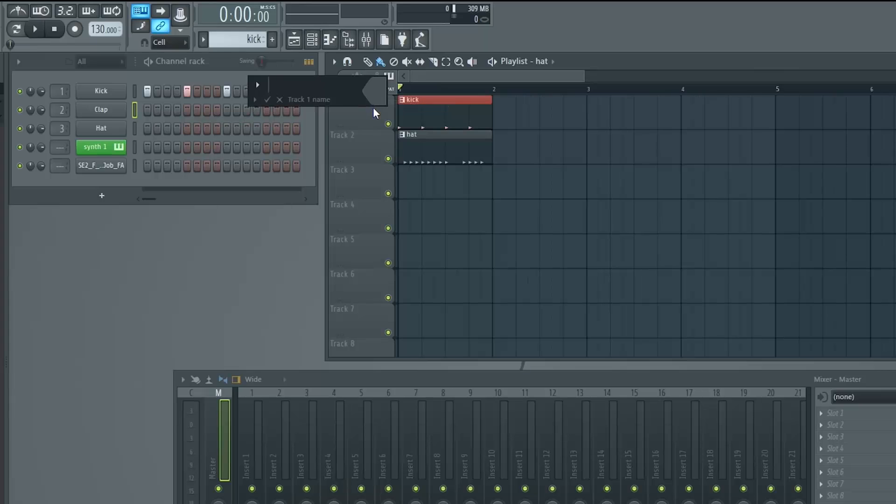
text(kick)
click(376, 91)
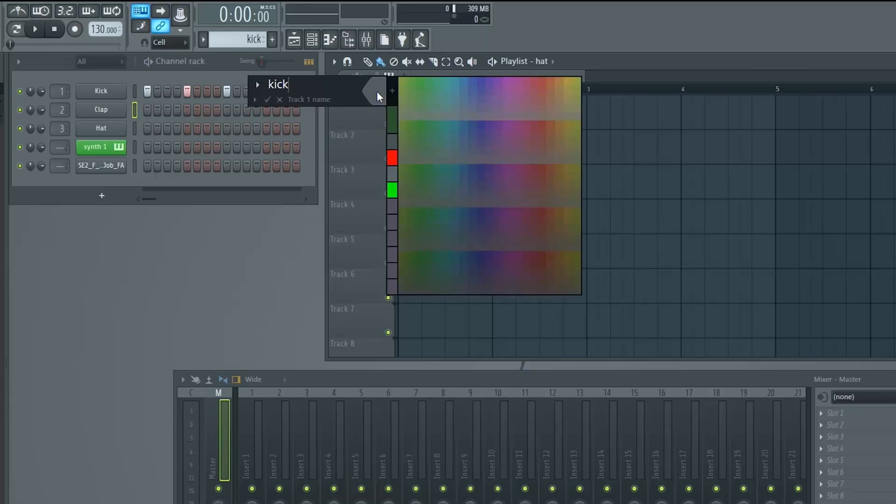
click(392, 156)
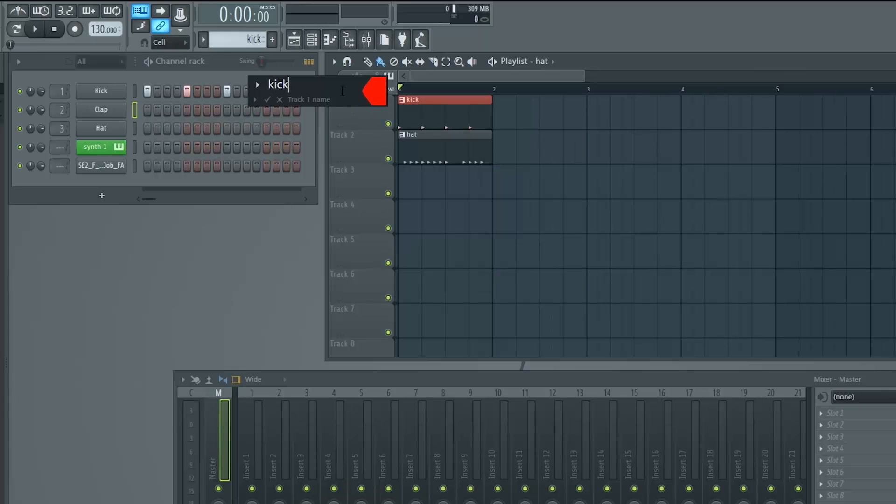
key(Return)
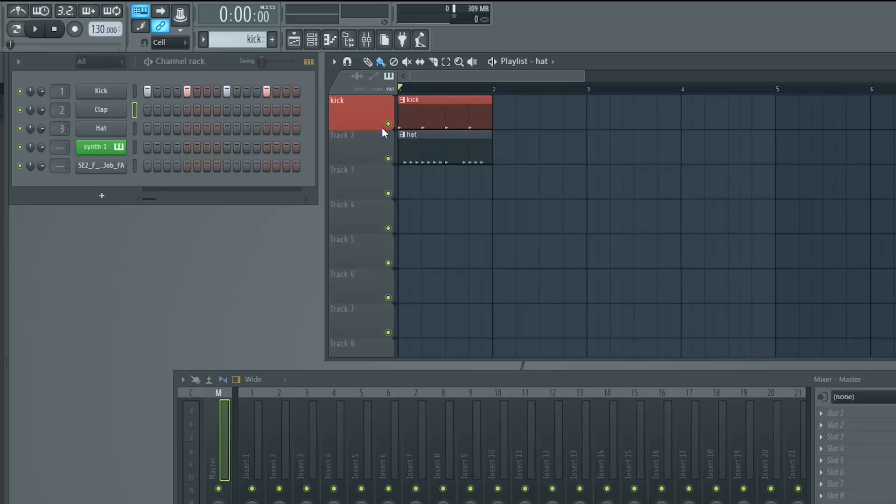
Step: Assign the kick track an icon from the Synth category
right_click(355, 108)
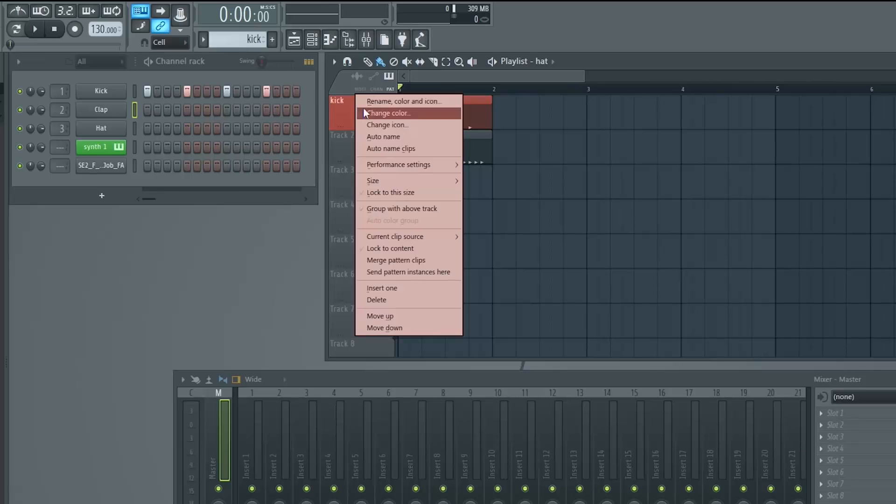
click(380, 105)
click(257, 89)
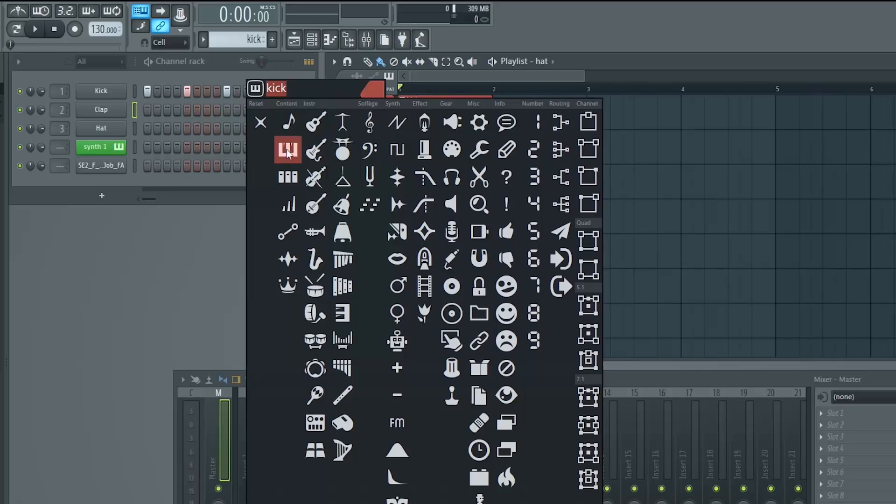
click(400, 499)
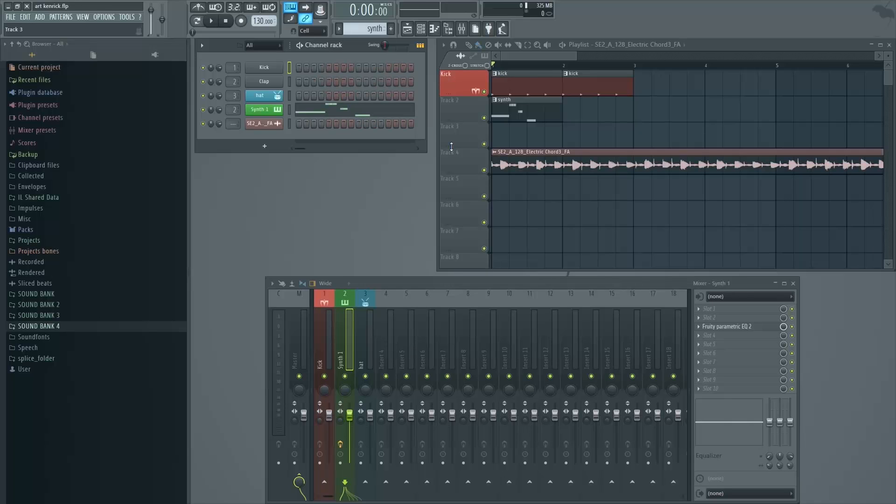
Step: Move Track 4, which holds the Electric Chord3 audio clip, up one position and back down
scroll(451, 147, down, 5)
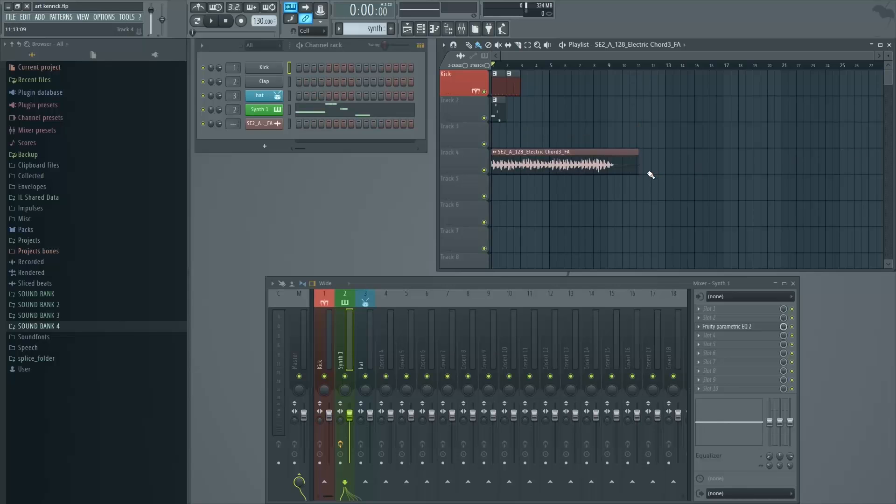
right_click(452, 152)
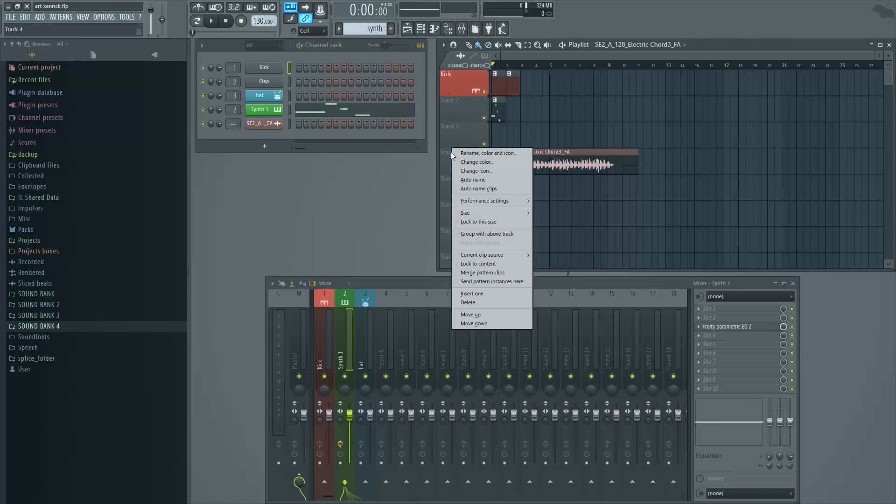
click(494, 315)
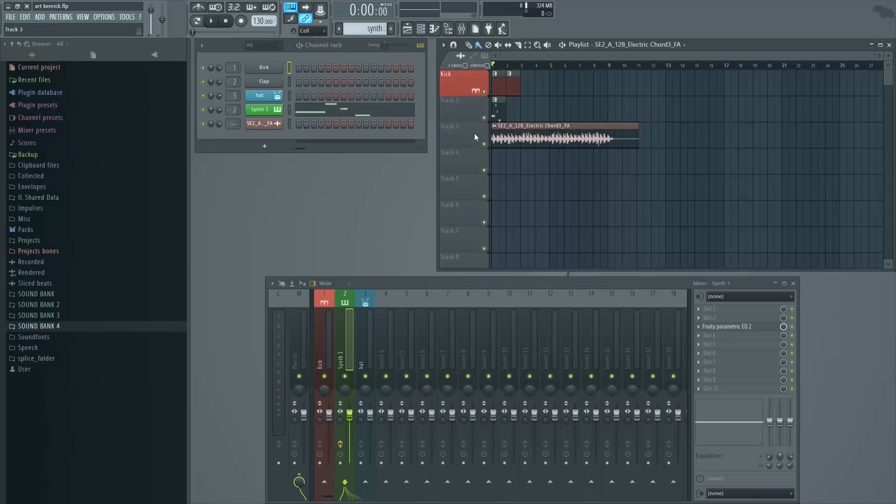
right_click(455, 127)
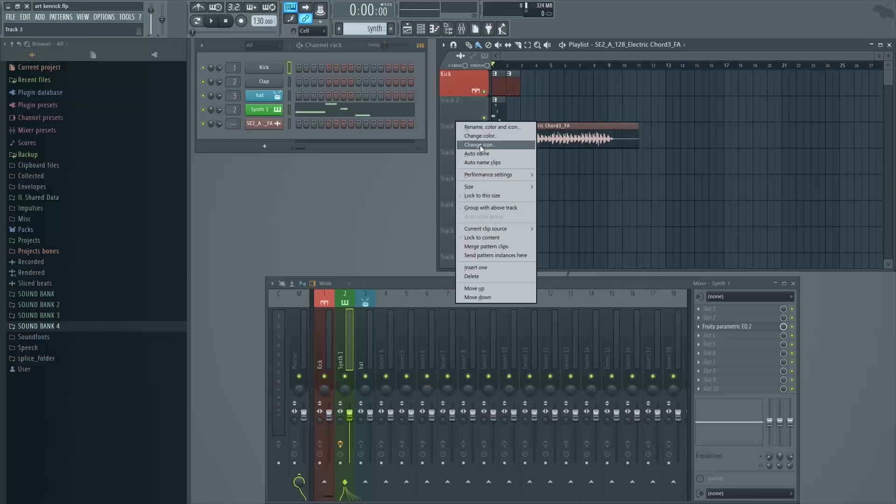
click(503, 298)
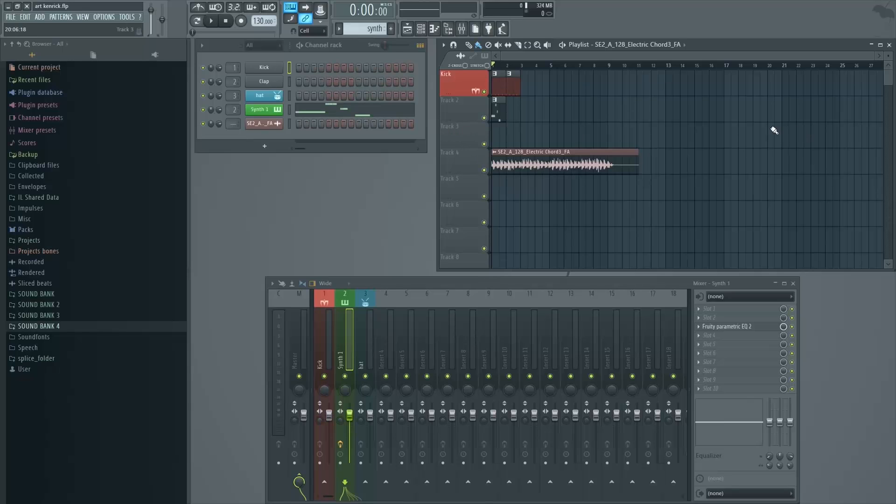
Step: Delete the empty Track 3 from the playlist and insert a new track at Track 2's position
right_click(455, 127)
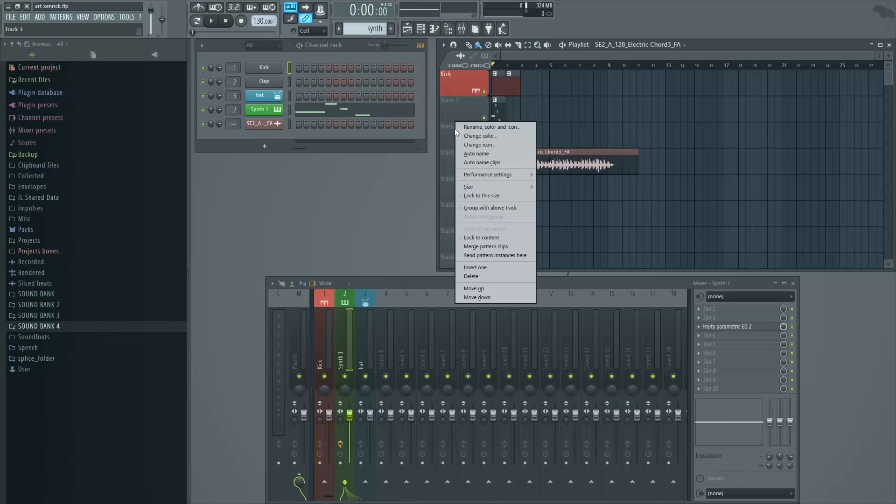
click(493, 254)
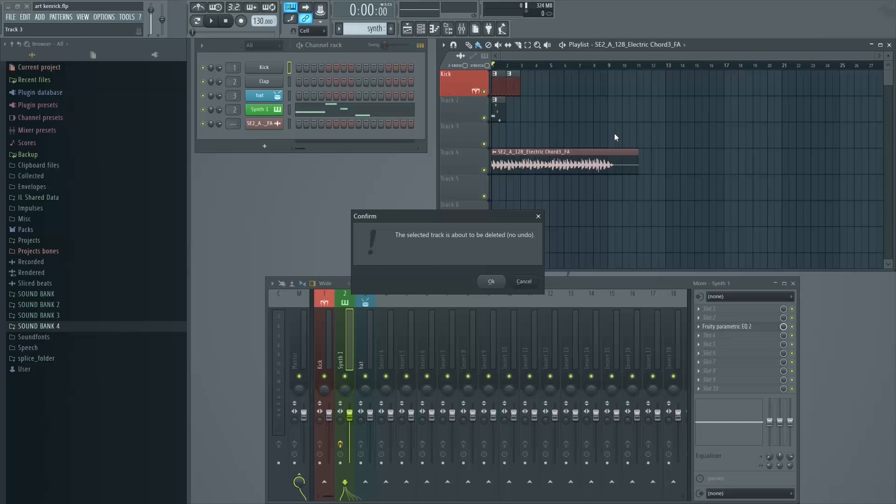
click(492, 281)
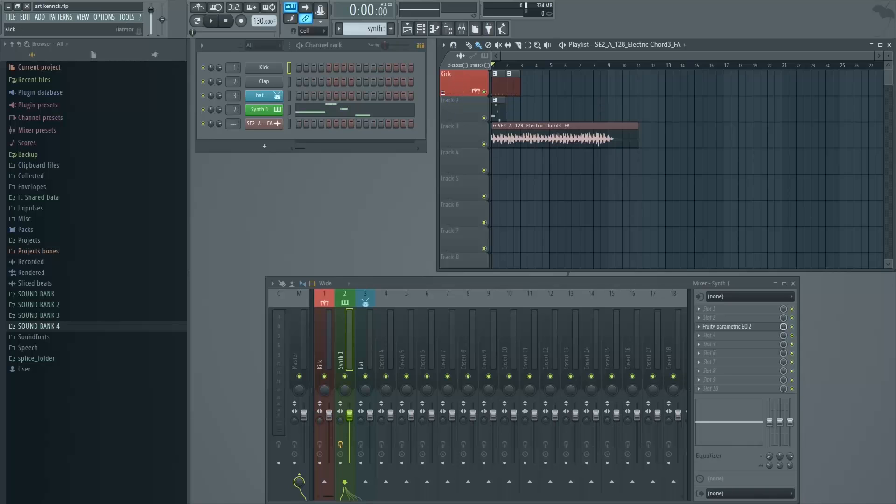
right_click(449, 97)
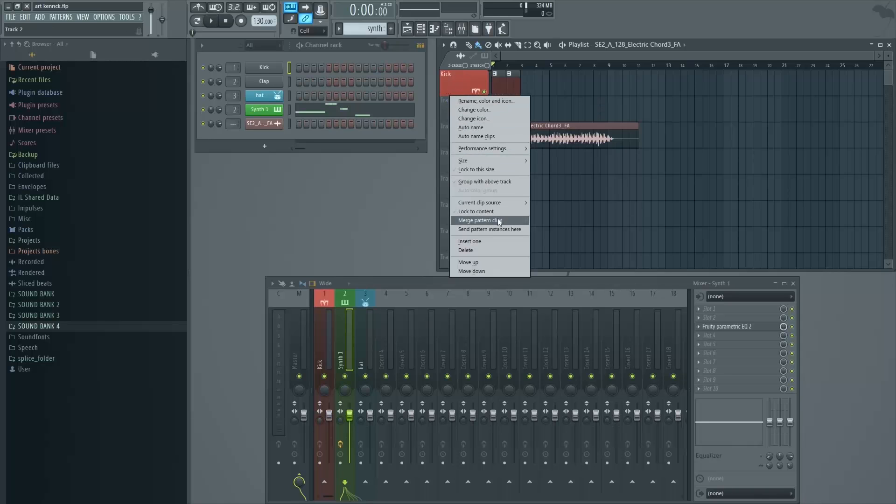
click(493, 241)
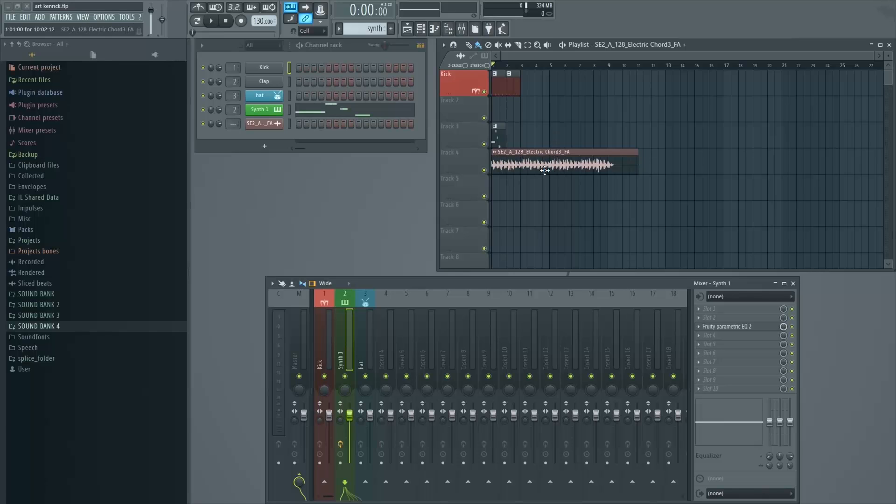
Step: View the Electric Chord3 sample's settings from its channel and again from its playlist clip
click(262, 127)
click(261, 127)
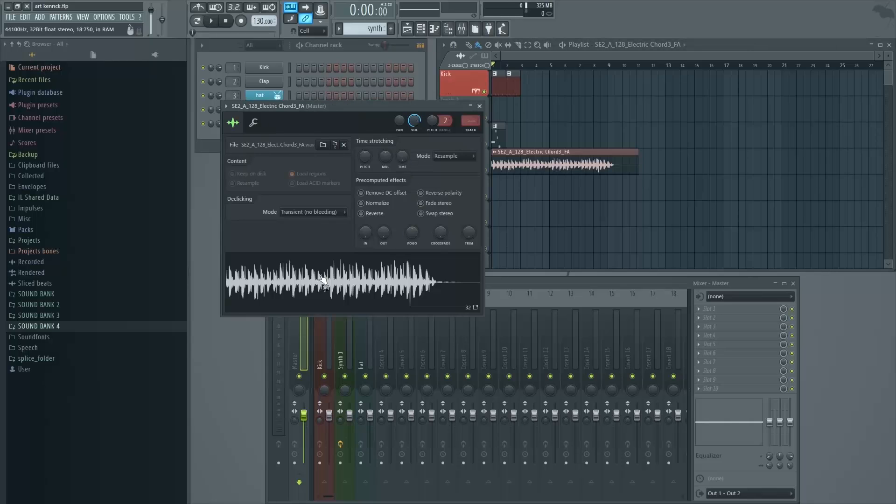
click(478, 106)
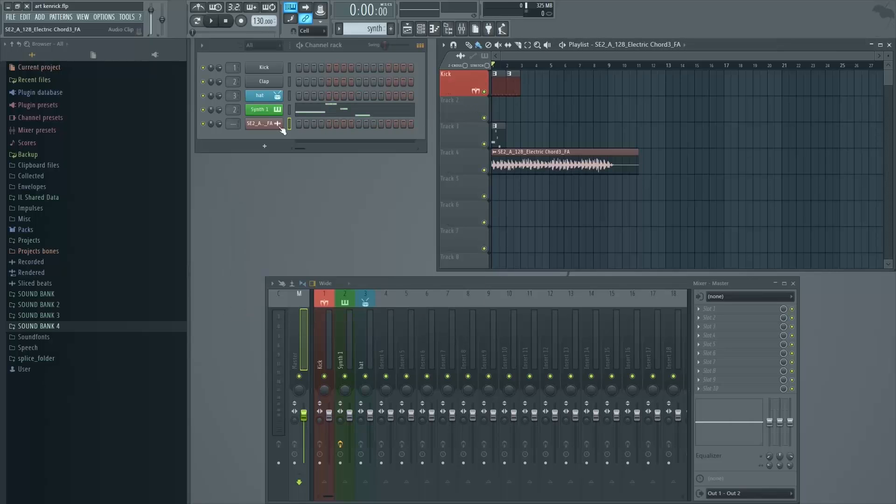
double_click(514, 164)
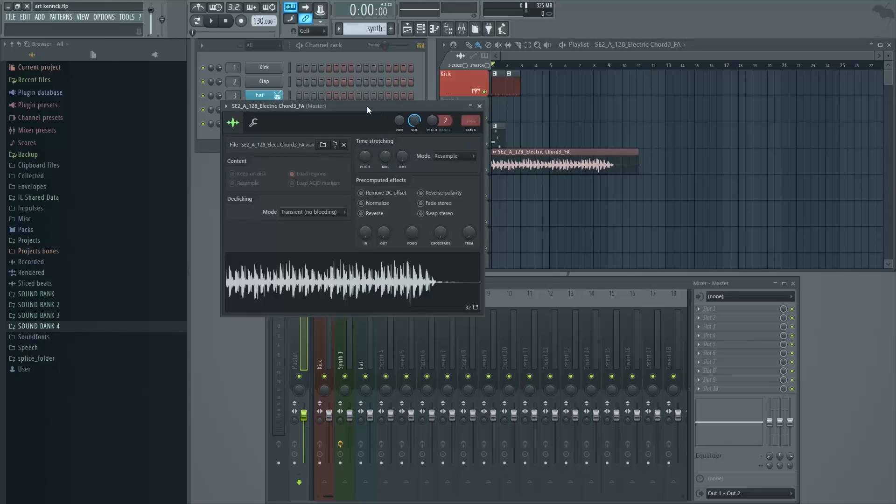
drag(367, 106, 436, 102)
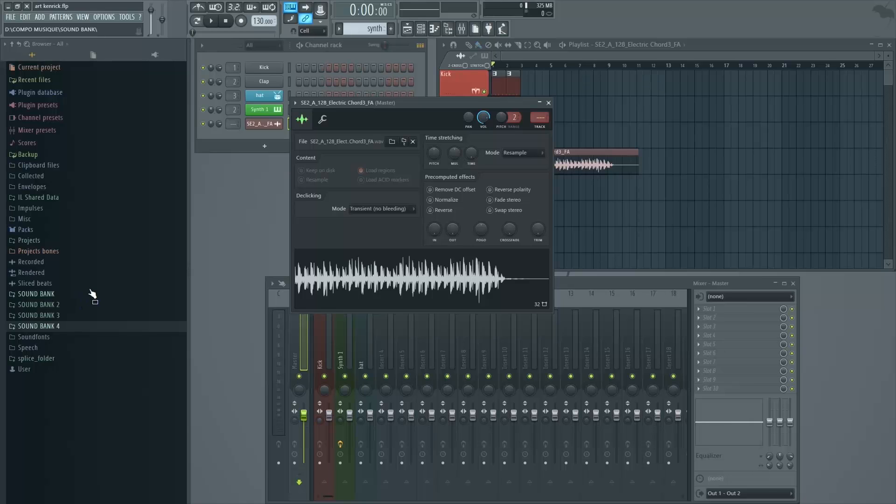
drag(92, 294, 392, 284)
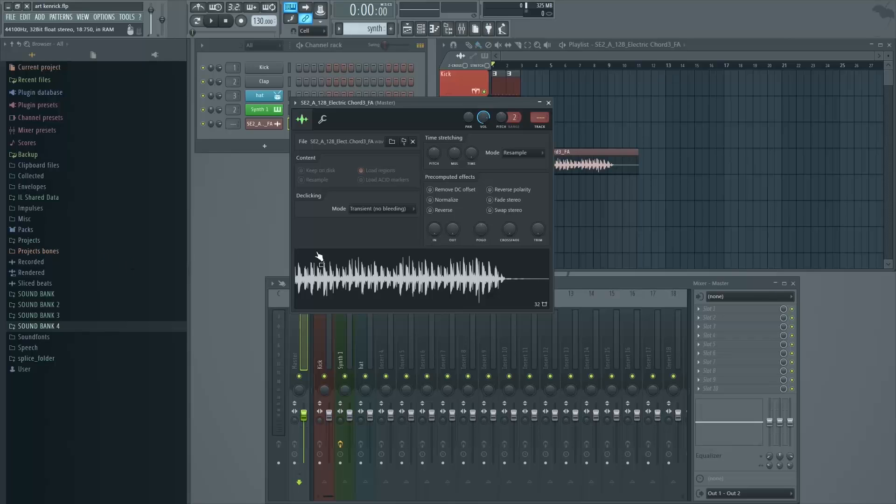
drag(408, 279, 84, 319)
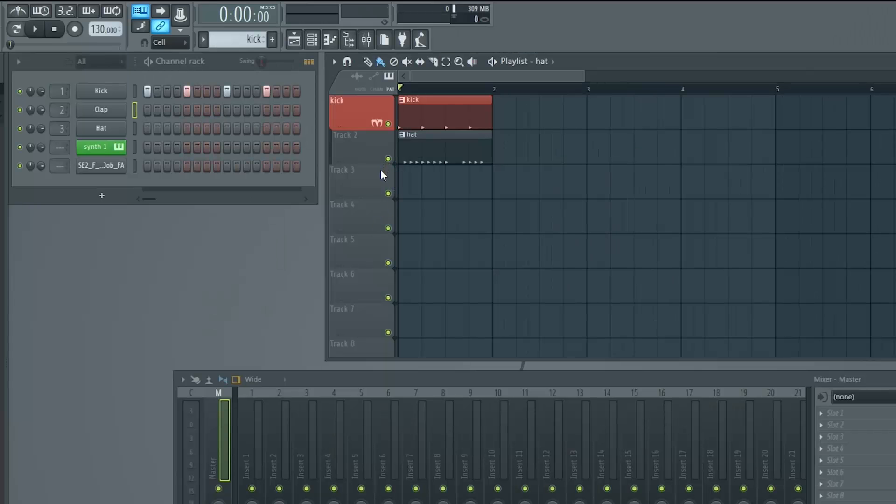
Step: Solo the kick track in the playlist and play the arrangement
right_click(388, 125)
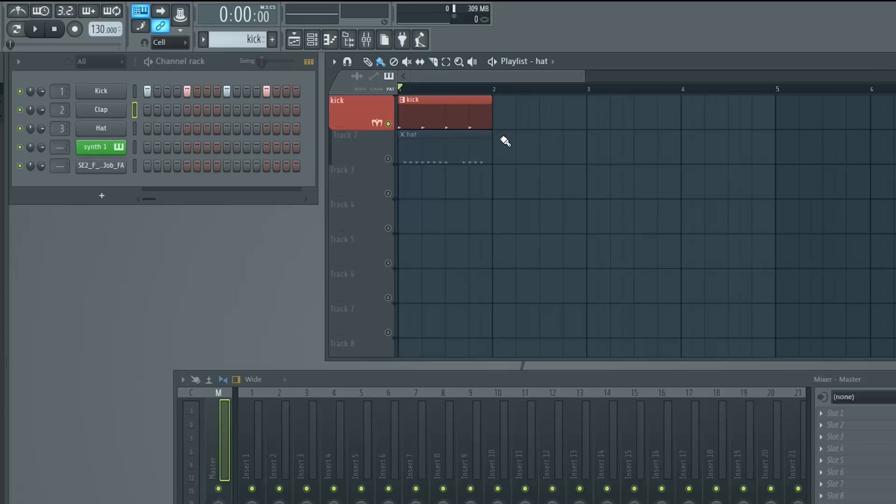
key(space)
key(space)
Step: Play the arrangement with Tracks 2 and 4 unmuted, and re-enable all playlist tracks
click(388, 159)
click(389, 228)
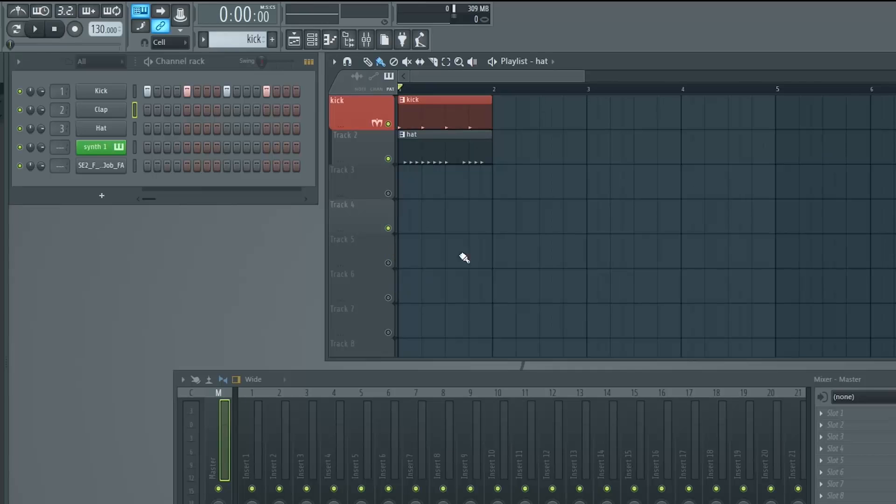
key(space)
key(space)
key(space)
key(space)
ctrl+click(389, 124)
ctrl+click(389, 124)
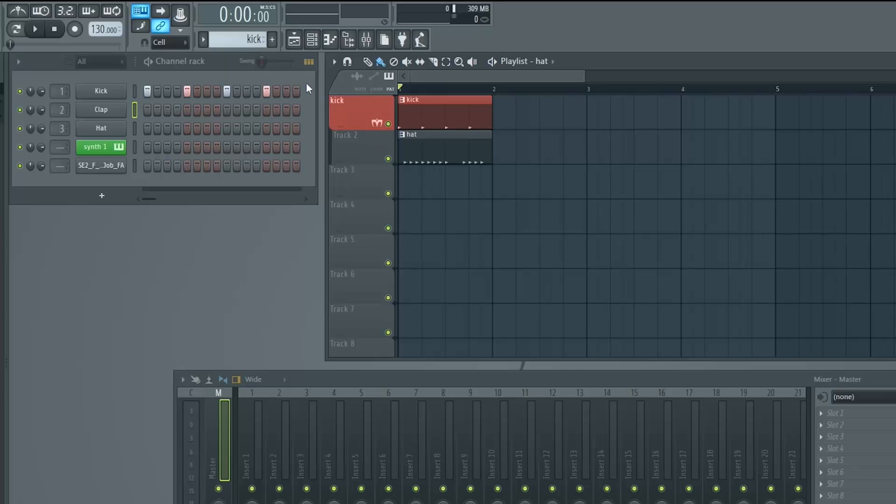
Step: Create a new pattern named sample and activate the first step of the SE2_F sample channel
click(272, 39)
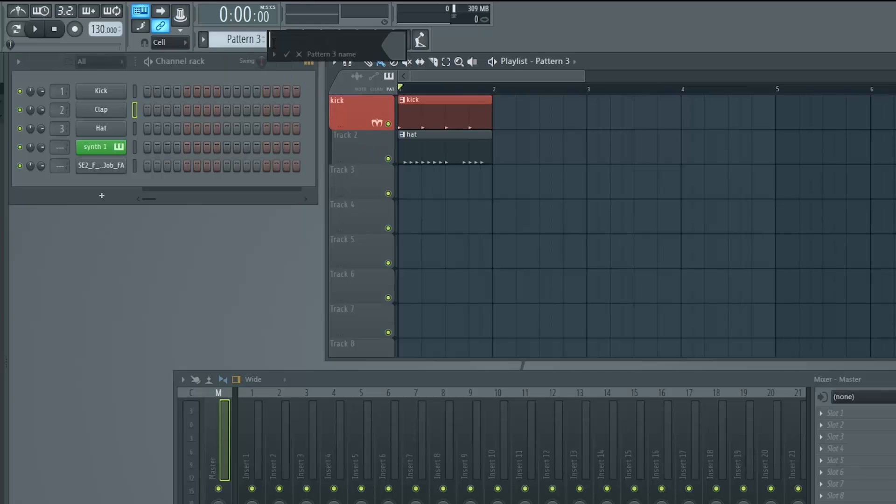
text(sample)
key(Return)
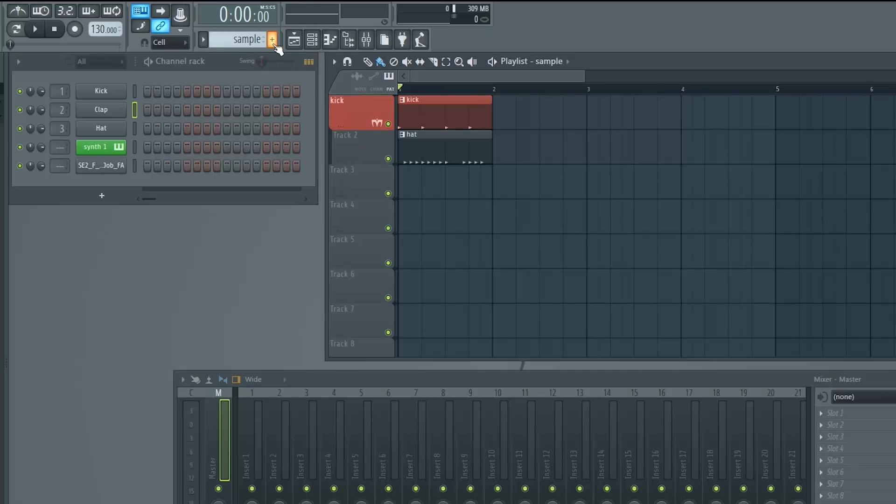
click(148, 165)
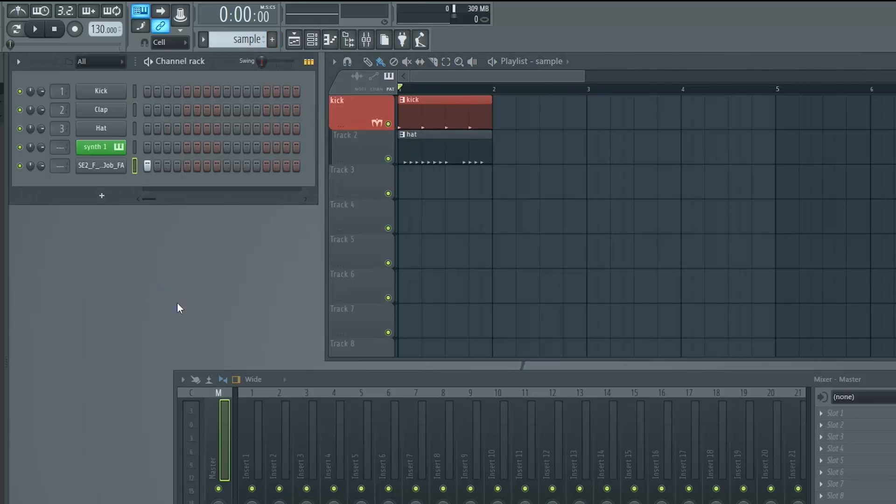
Step: Place the sample pattern on Track 3 at bar 1 and play the arrangement
click(420, 182)
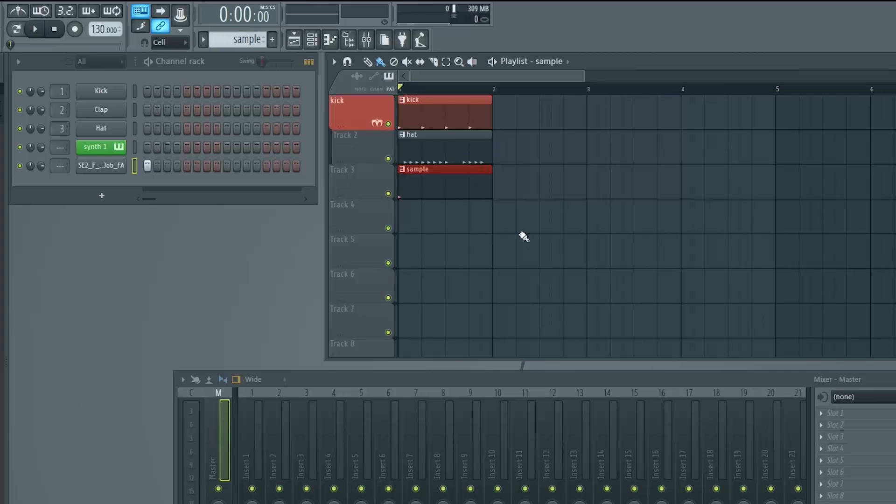
key(space)
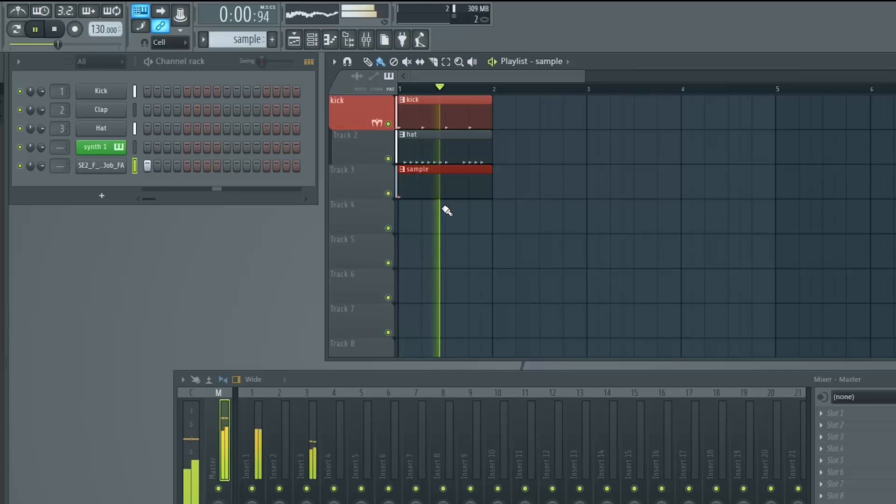
key(space)
Step: View the SE2_F sample's channel settings and remove its first step from the sample pattern
click(105, 166)
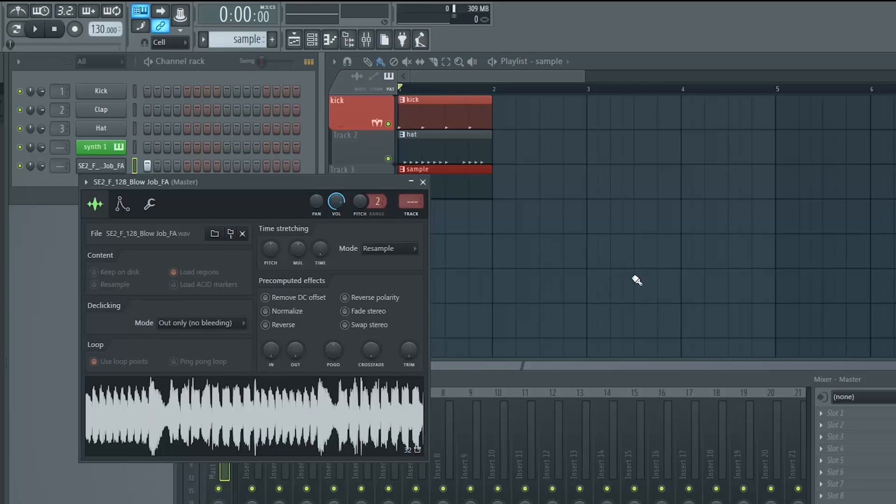
click(423, 182)
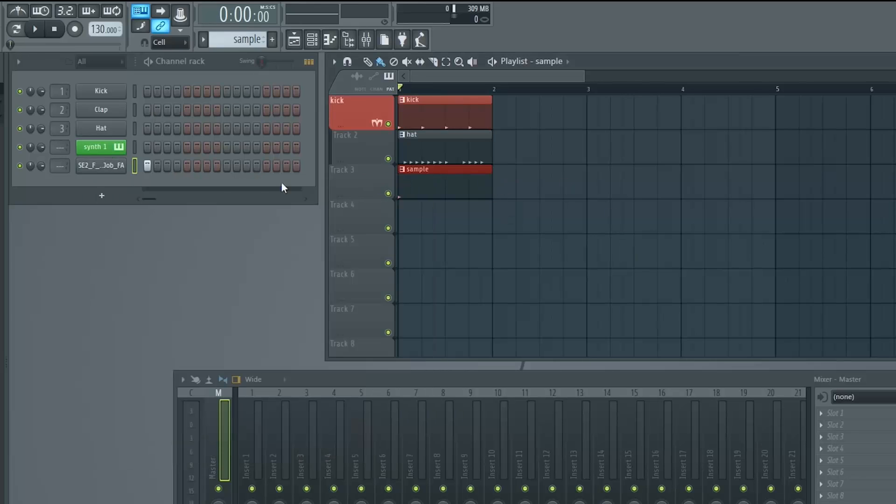
click(147, 164)
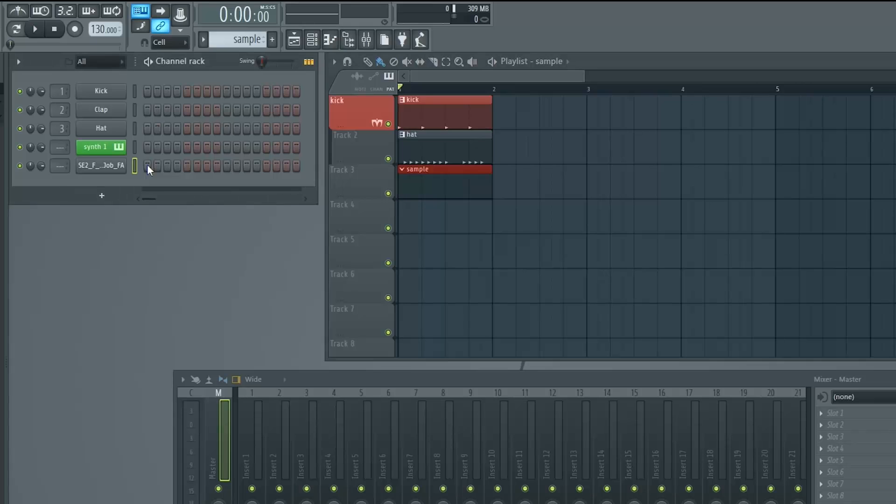
Step: Place the SE2_F sample on Track 4 at bar 1 as an audio clip taken from its channel's waveform, and close the channel settings
click(104, 168)
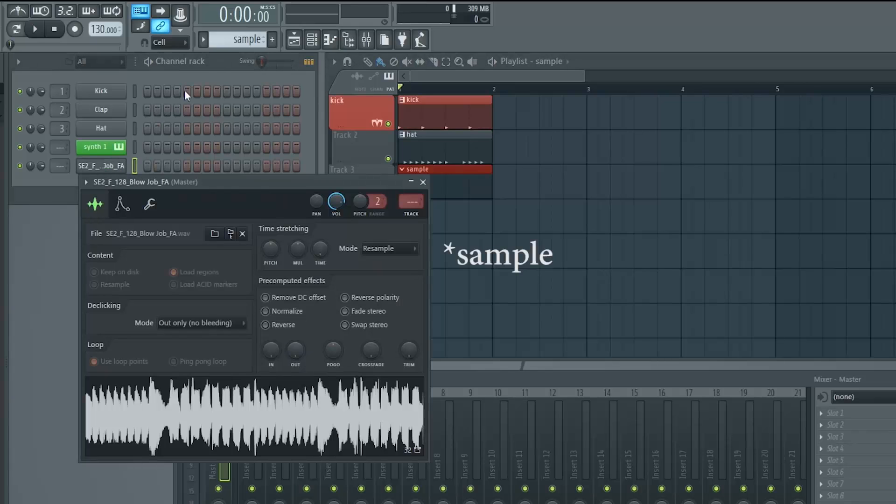
drag(237, 182, 182, 154)
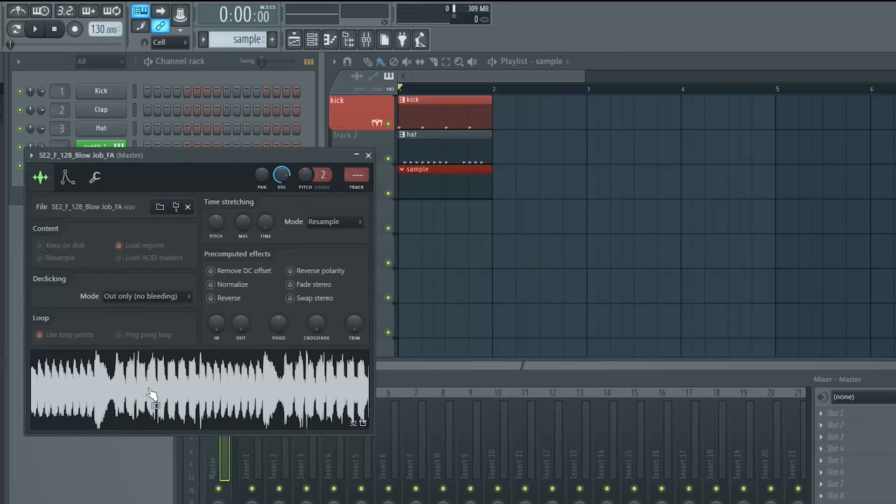
drag(153, 394, 401, 212)
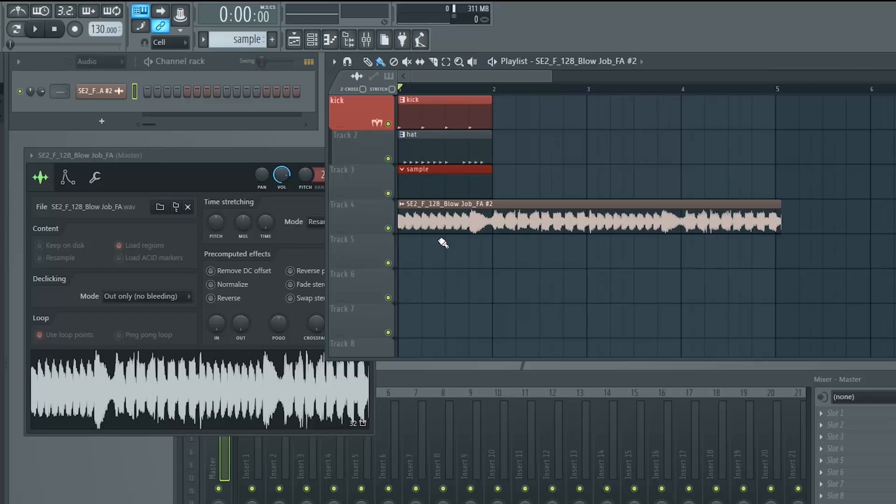
scroll(446, 243, up, 3)
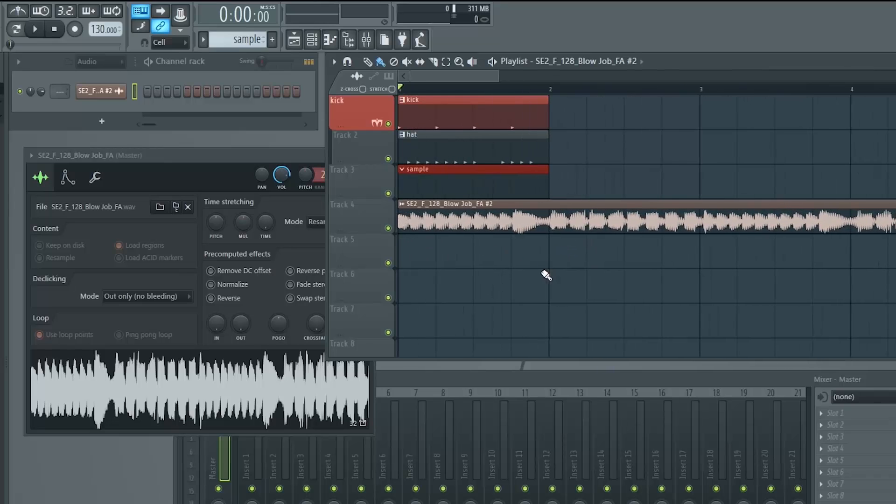
drag(278, 155, 270, 156)
click(361, 156)
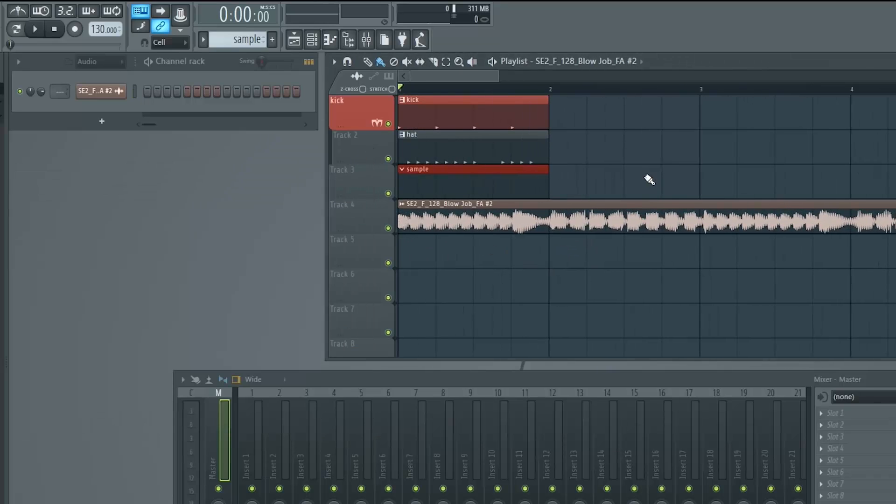
scroll(651, 181, down, 3)
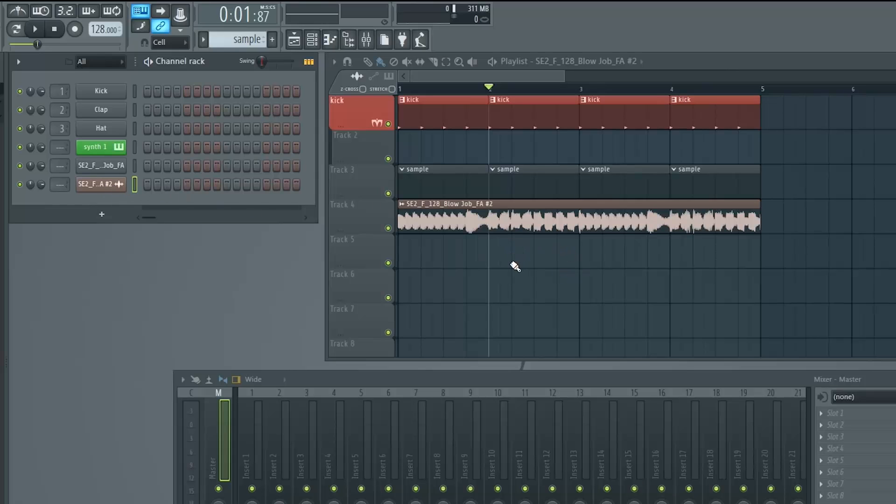
Step: Compare the channel settings of the original SE2_F sampler channel and its audio clip channel
click(102, 183)
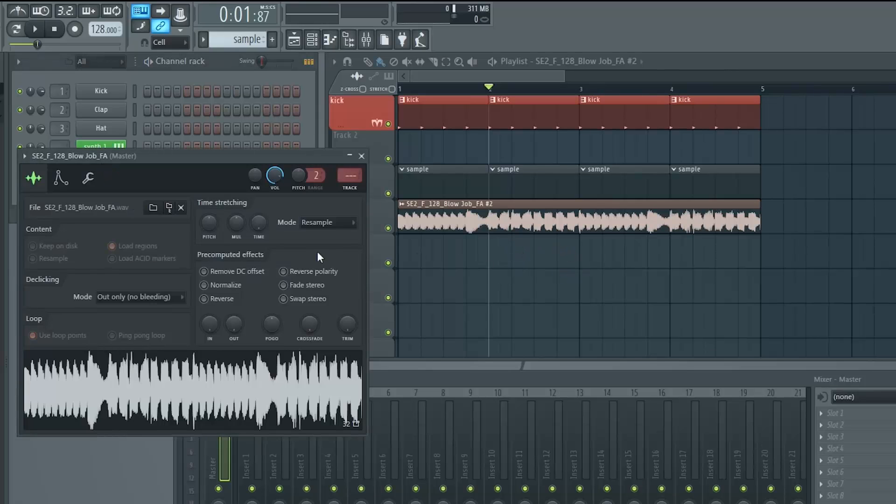
click(361, 156)
click(93, 185)
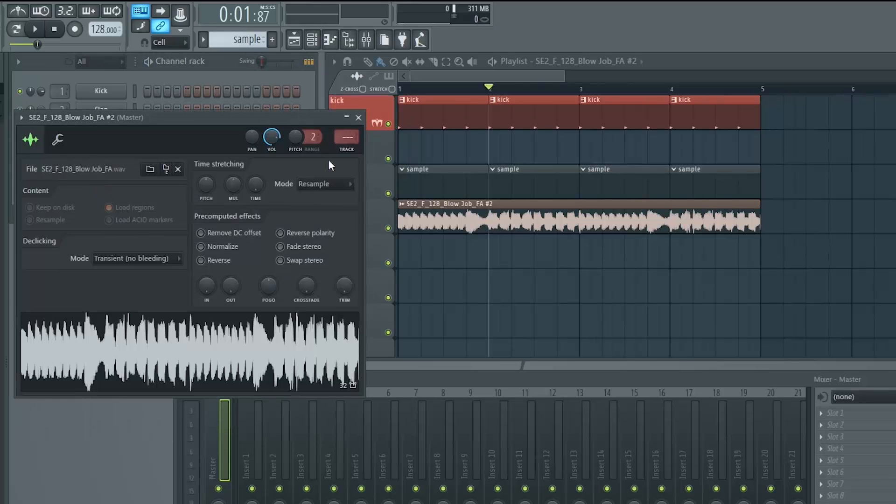
click(358, 118)
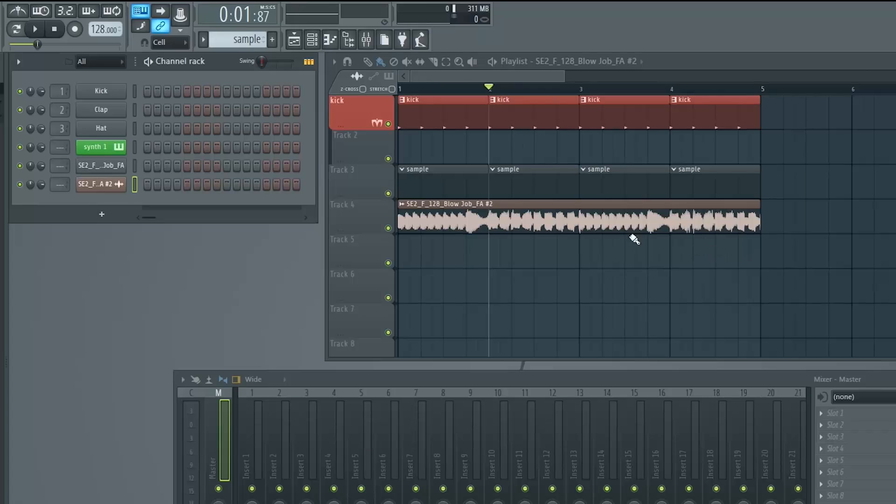
Step: Delete the original SE2_F sampler channel from the channel rack, keeping its audio clip channel
right_click(105, 166)
click(164, 285)
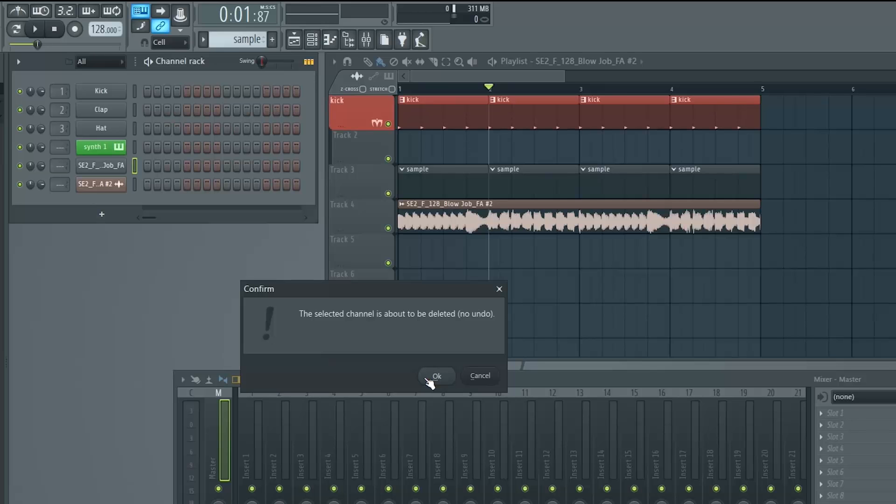
click(430, 379)
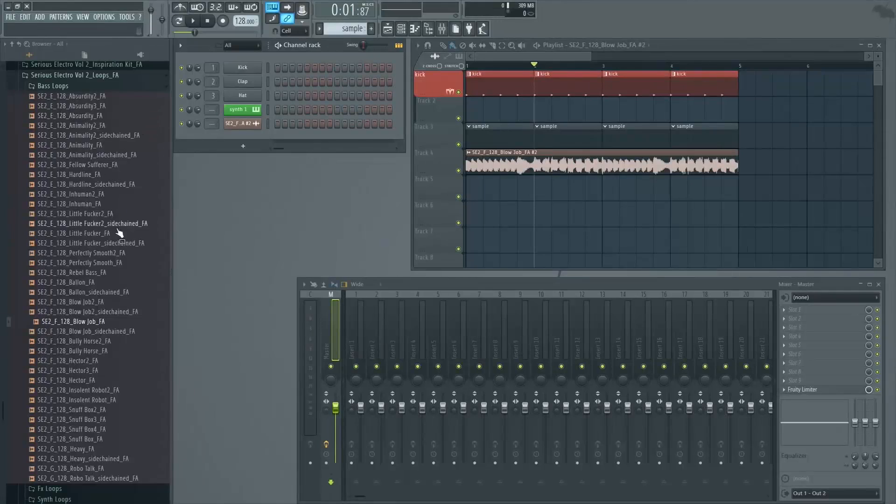
Step: Switch to File Explorer and add SE2_E_128_Absurdity2_FA.wav from the Bass Loops folder to Track 5 at bar 1
scroll(110, 280, up, 3)
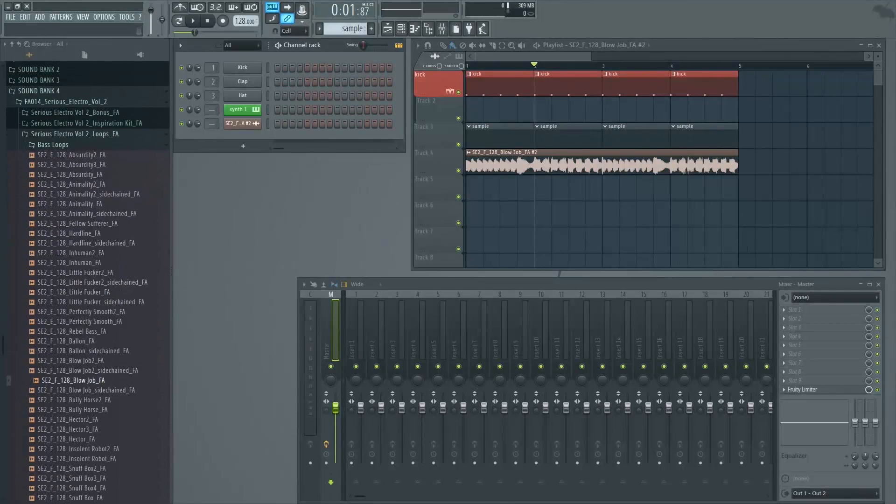
key(alt+Tab)
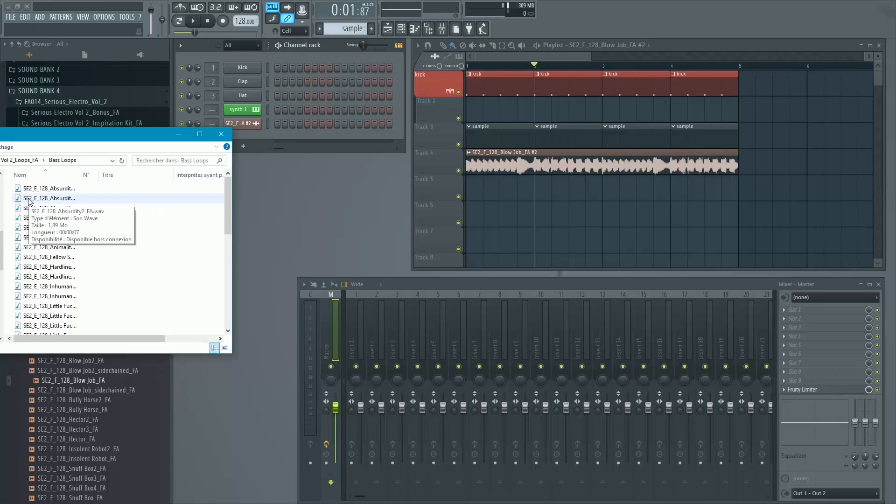
drag(27, 201, 485, 194)
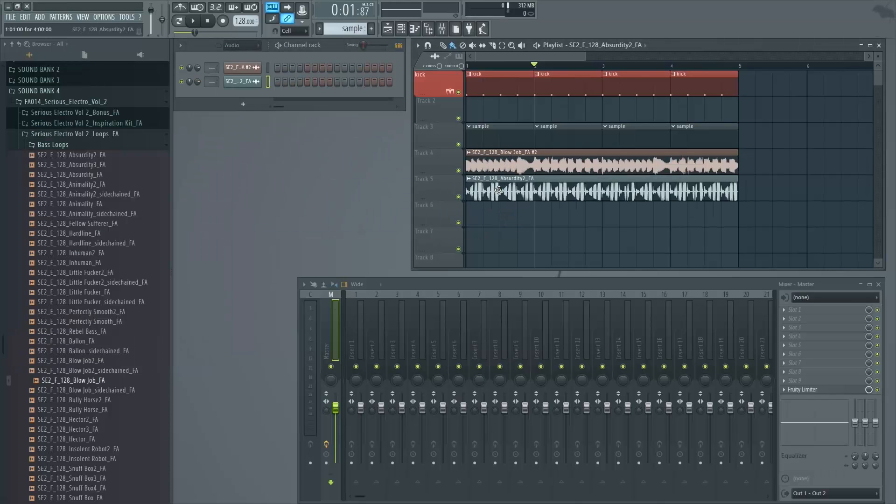
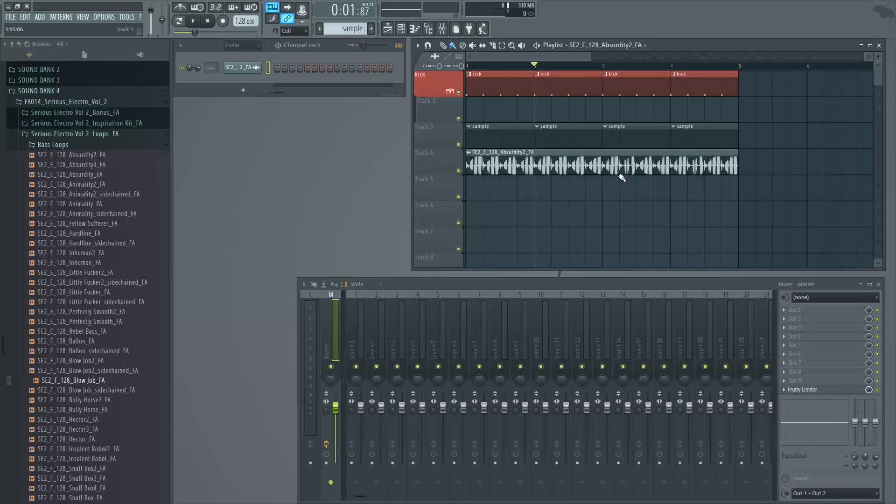
Step: View the channel rack under the All and Unsorted display filters, and set the filter back to All
click(245, 47)
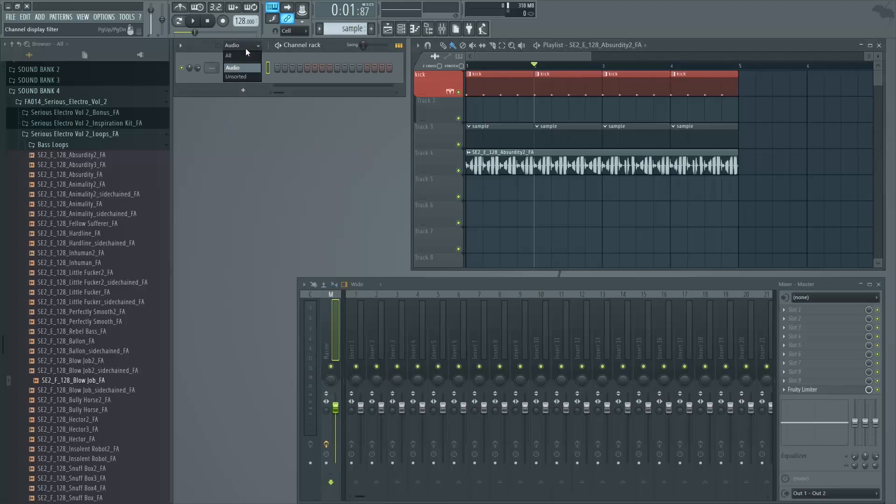
click(246, 54)
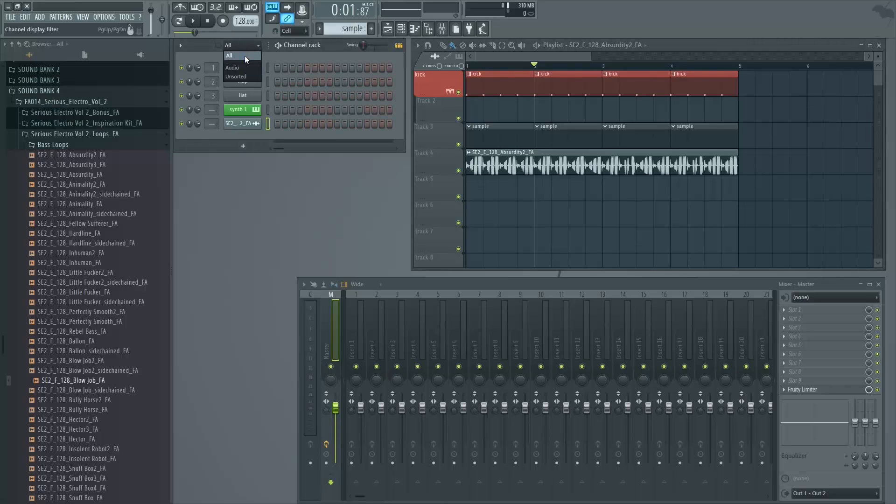
click(244, 55)
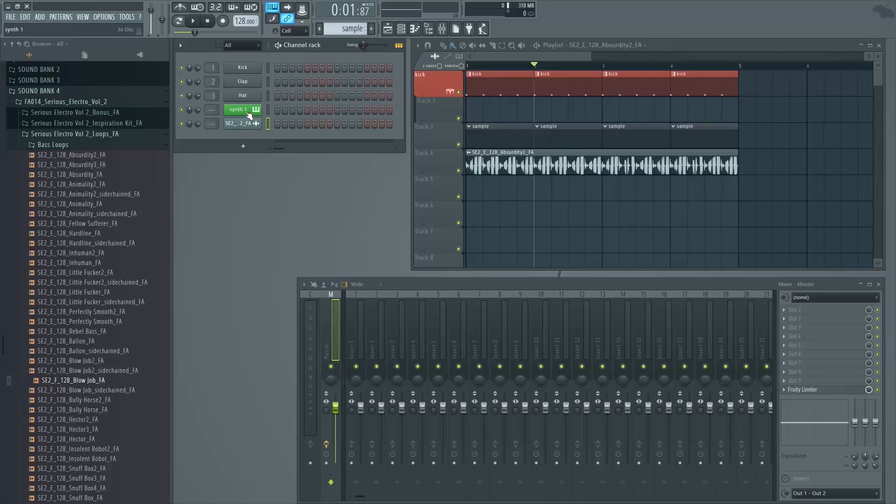
scroll(247, 47, down, 2)
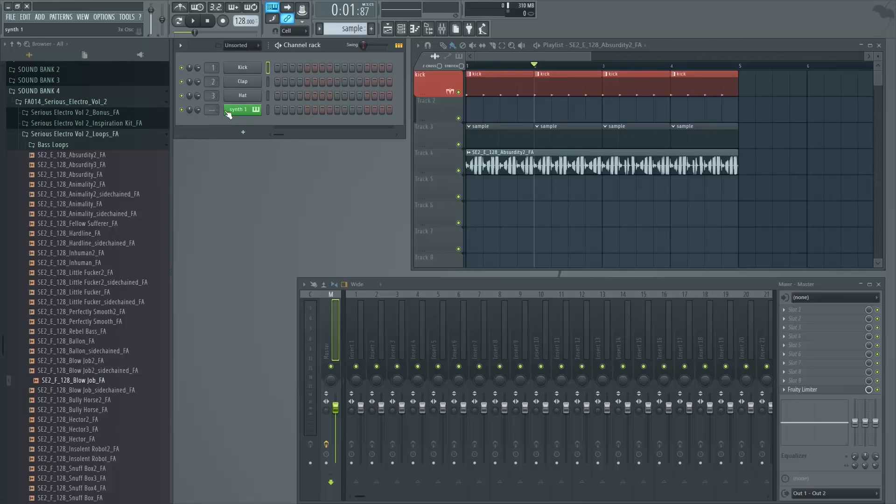
click(245, 45)
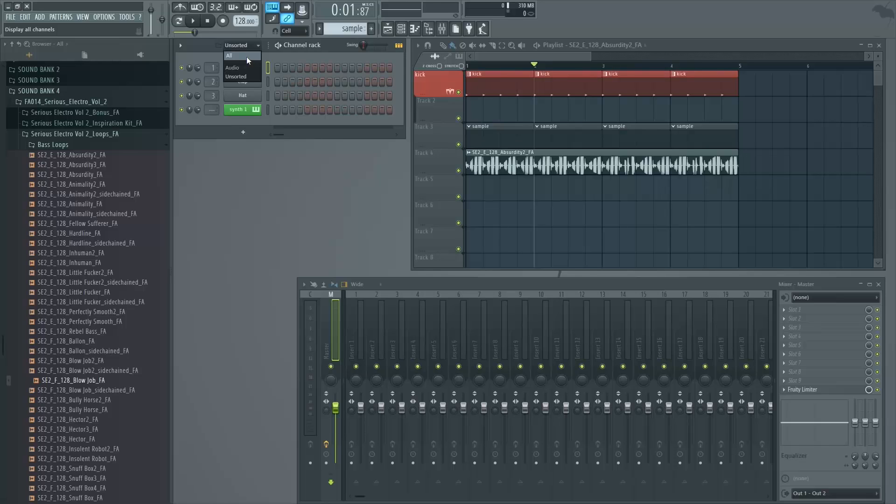
click(236, 56)
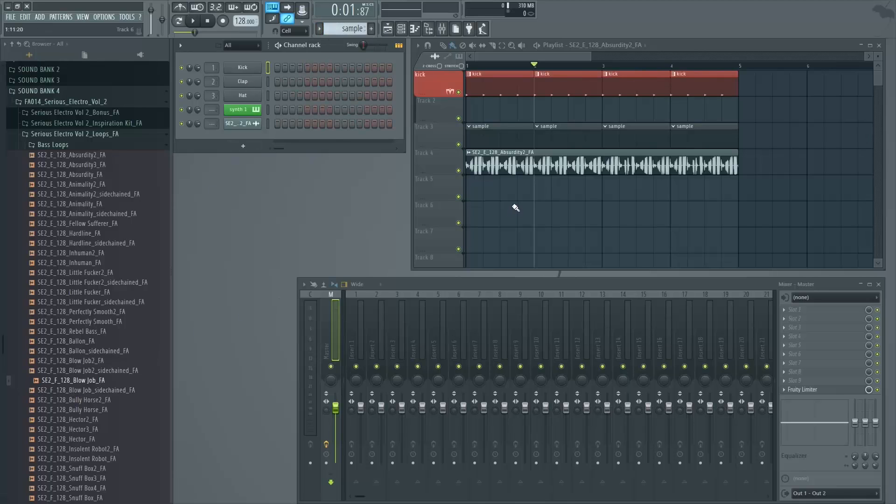
Step: Delete the sample pattern and view the Hat channel's sample settings
click(321, 31)
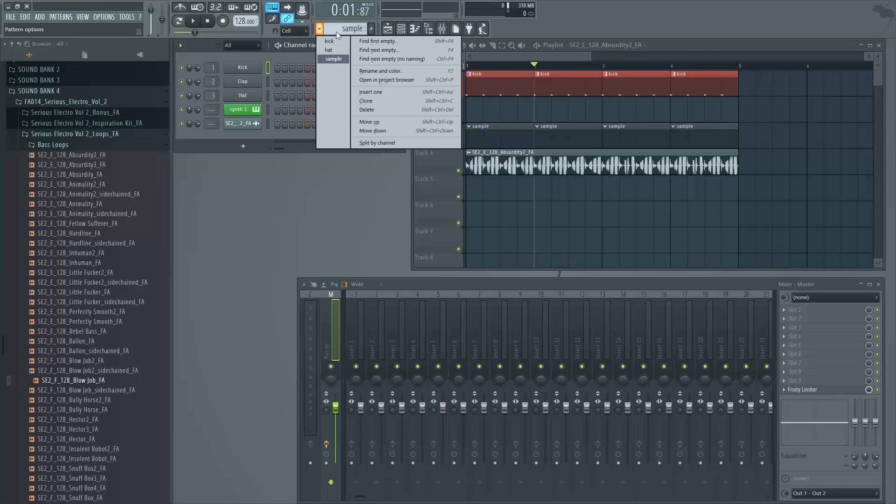
click(397, 110)
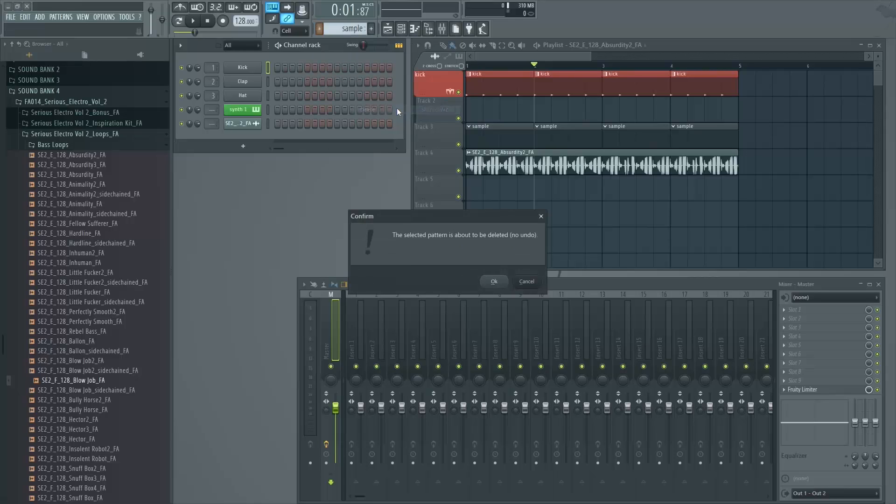
click(494, 282)
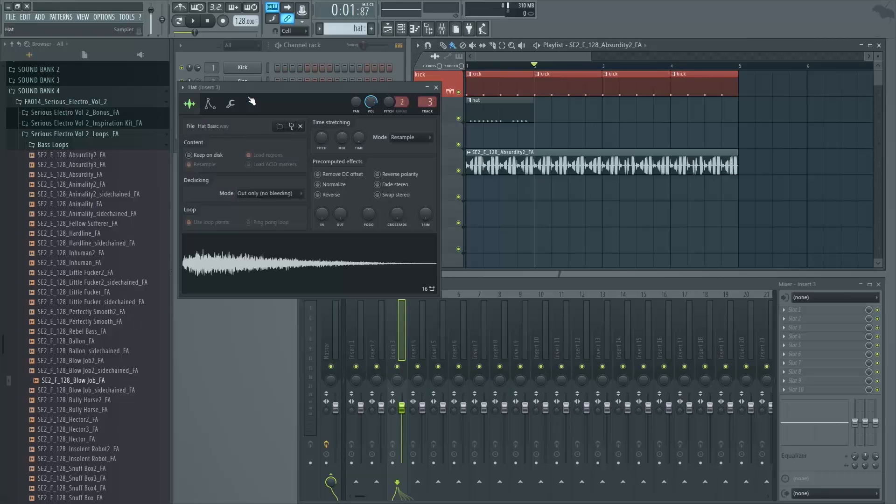
click(242, 95)
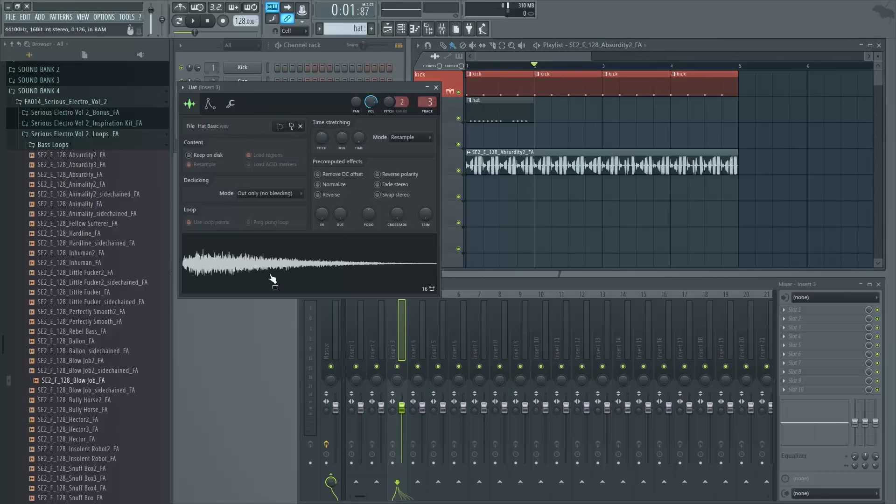
click(436, 88)
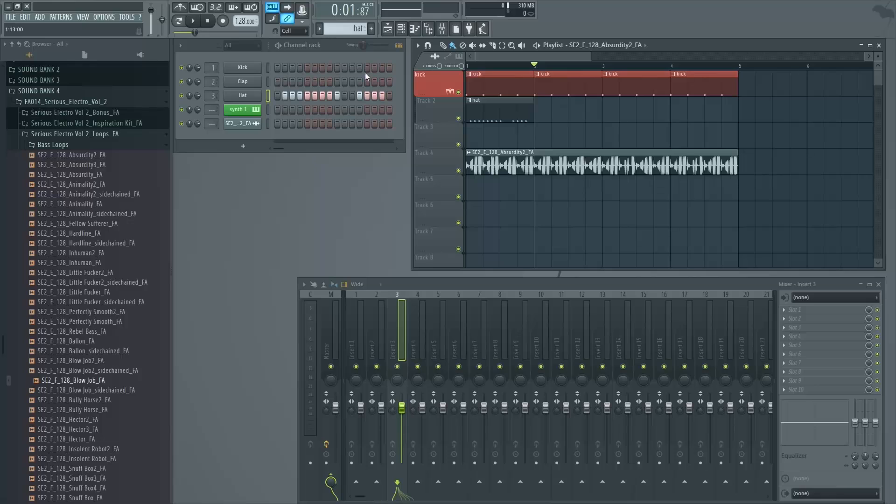
Step: Create a new pattern named synth and view the synth 1 channel's 3x Osc settings
click(372, 29)
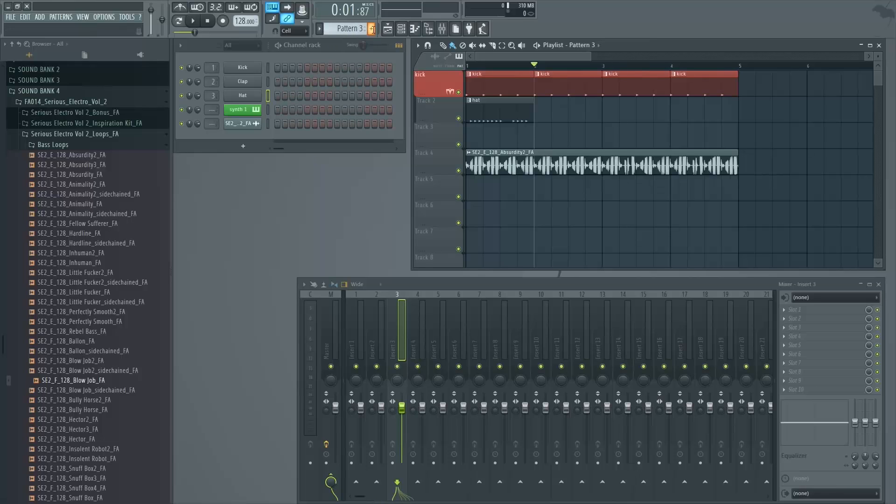
text(synth)
key(Return)
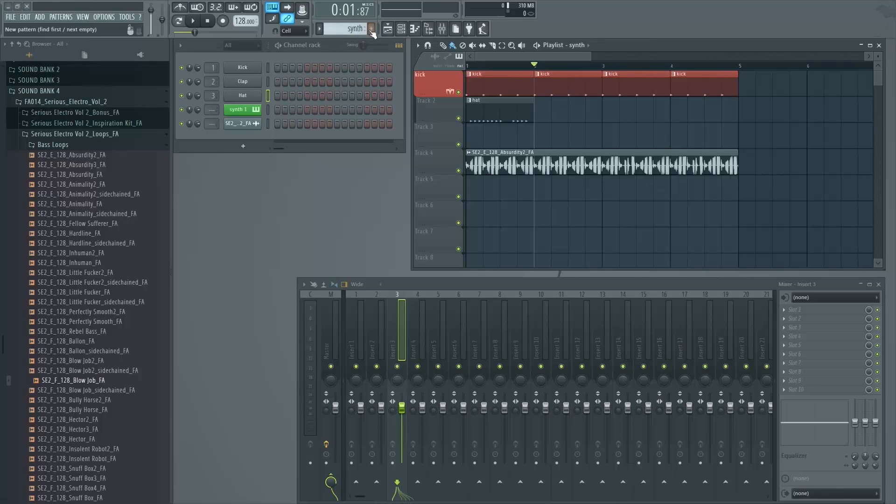
click(247, 110)
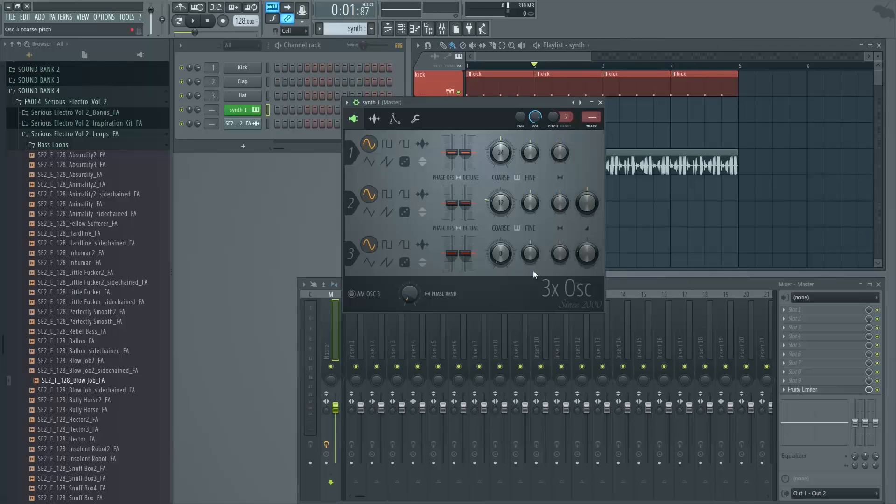
click(600, 102)
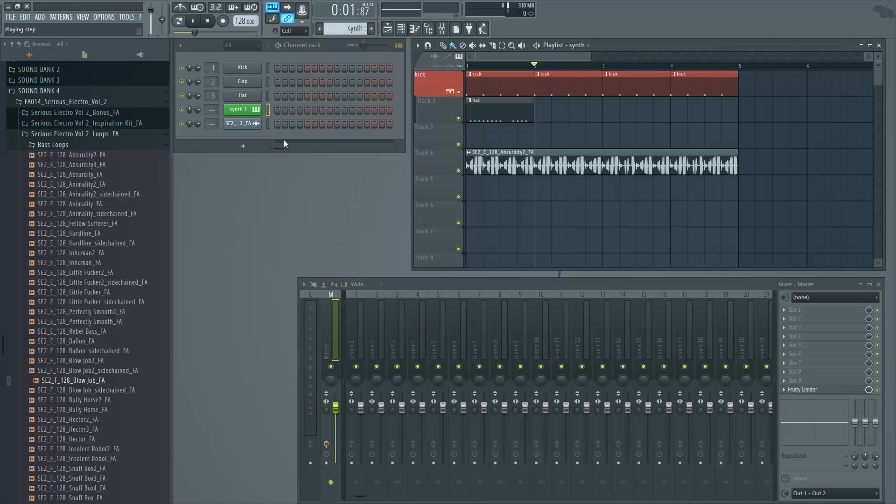
Step: Open the piano roll for synth 1 and explore its note range and its vertical and horizontal zoom
right_click(242, 112)
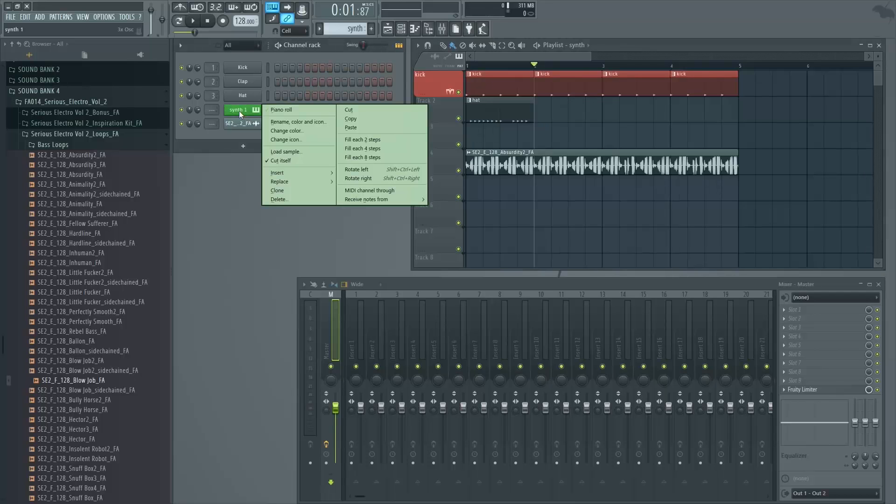
click(290, 110)
scroll(410, 148, down, 2)
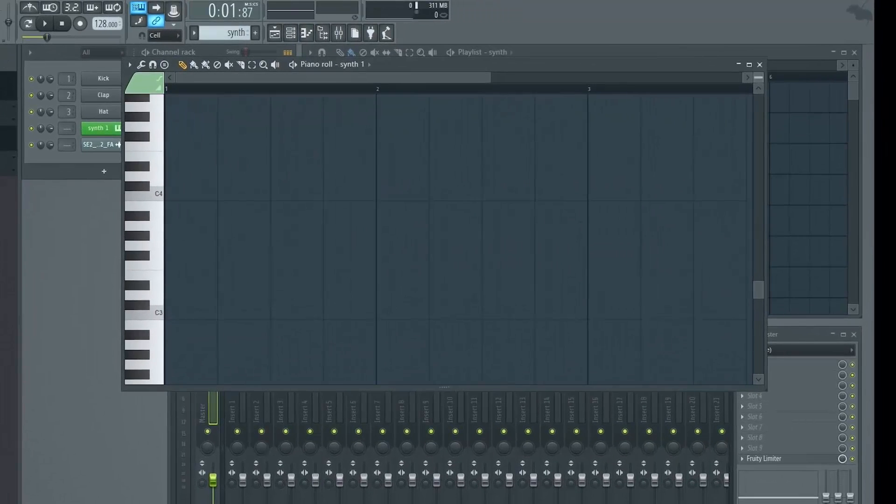
drag(799, 66, 758, 83)
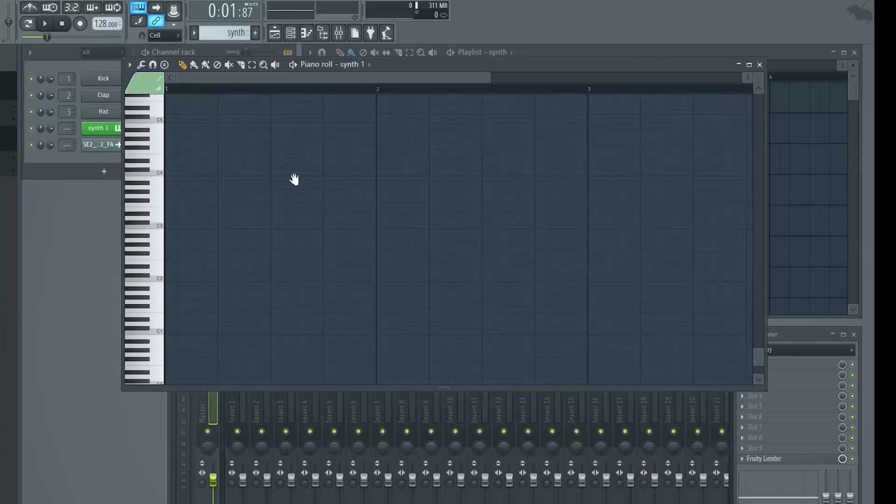
drag(294, 180, 347, 237)
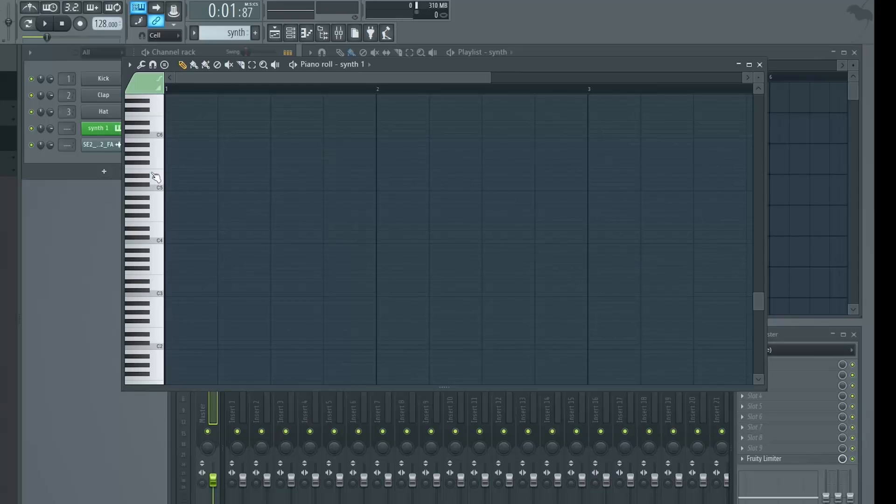
mouse_move(154, 127)
mouse_down()
mouse_move(155, 322)
mouse_move(154, 117)
mouse_up()
mouse_move(323, 249)
mouse_down()
mouse_move(492, 290)
mouse_move(329, 189)
mouse_move(290, 260)
mouse_move(302, 264)
mouse_move(272, 261)
mouse_move(528, 324)
mouse_move(562, 140)
mouse_move(306, 156)
mouse_move(330, 304)
mouse_move(580, 196)
mouse_move(278, 214)
mouse_move(474, 279)
mouse_move(296, 306)
mouse_move(350, 287)
mouse_move(278, 224)
mouse_up()
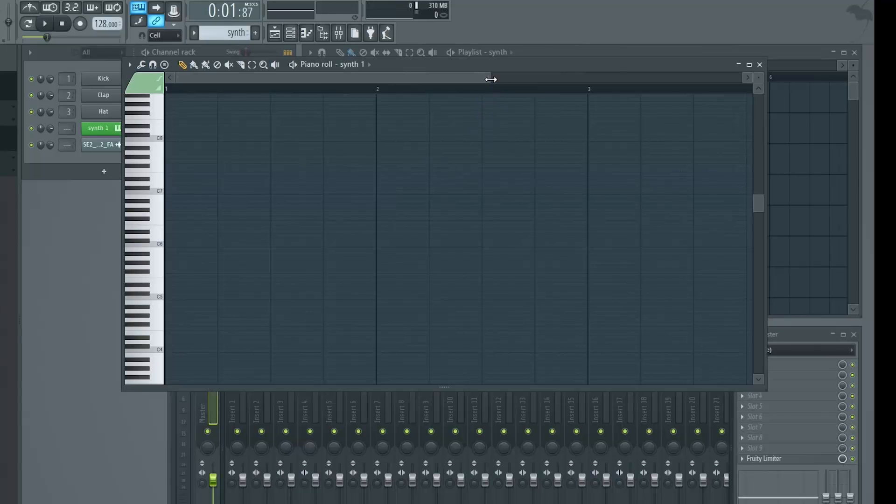
drag(494, 80, 575, 91)
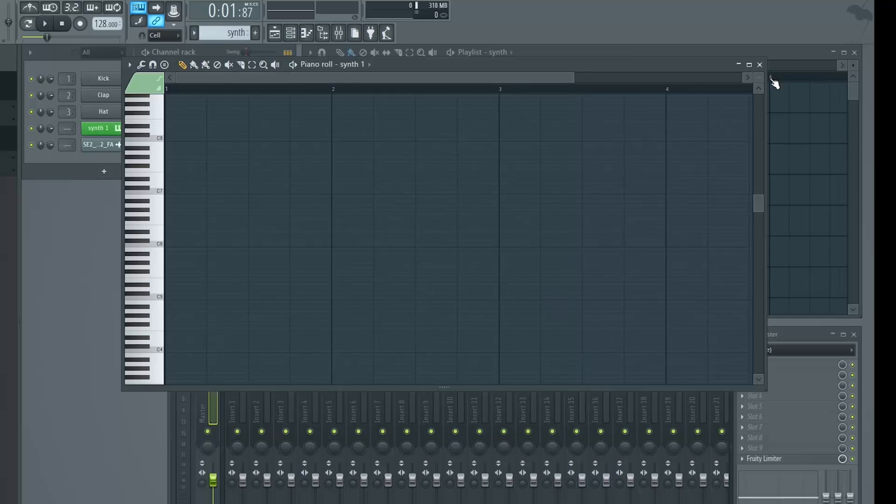
mouse_move(758, 77)
mouse_down()
mouse_move(759, 56)
mouse_move(758, 83)
mouse_up()
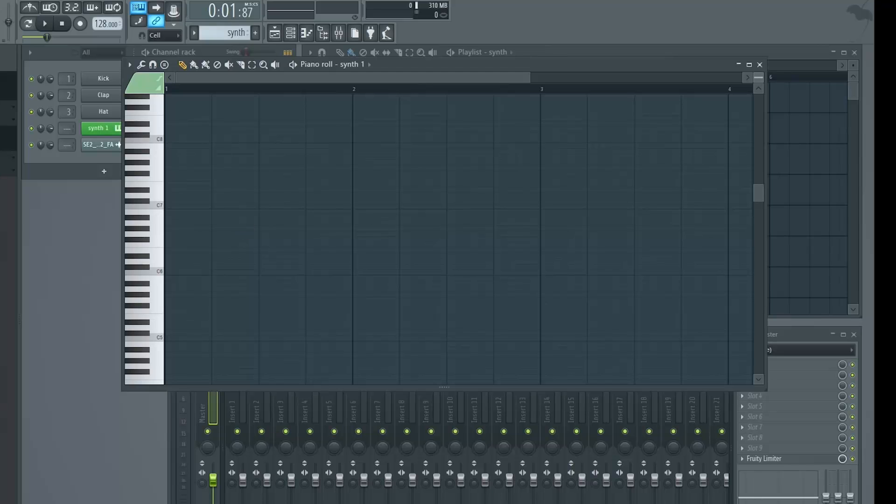
mouse_move(759, 77)
mouse_down()
mouse_move(759, 63)
mouse_move(758, 86)
mouse_move(759, 75)
mouse_up()
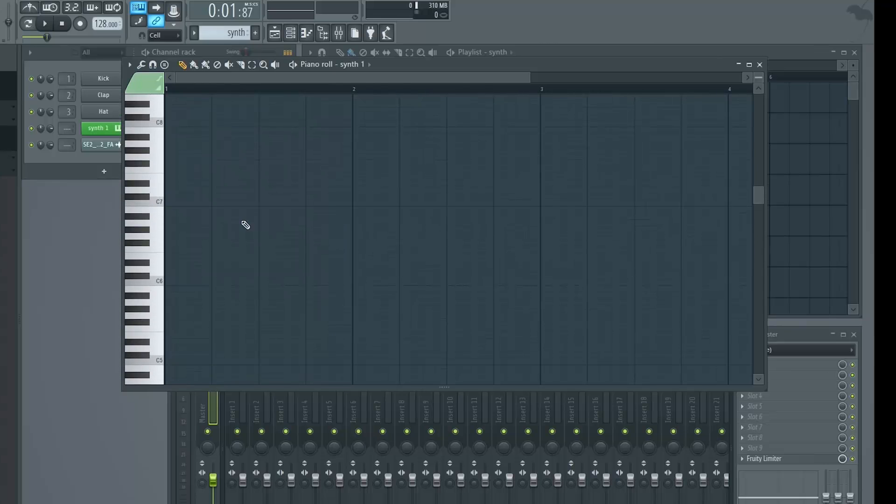
ctrl+right_click(247, 256)
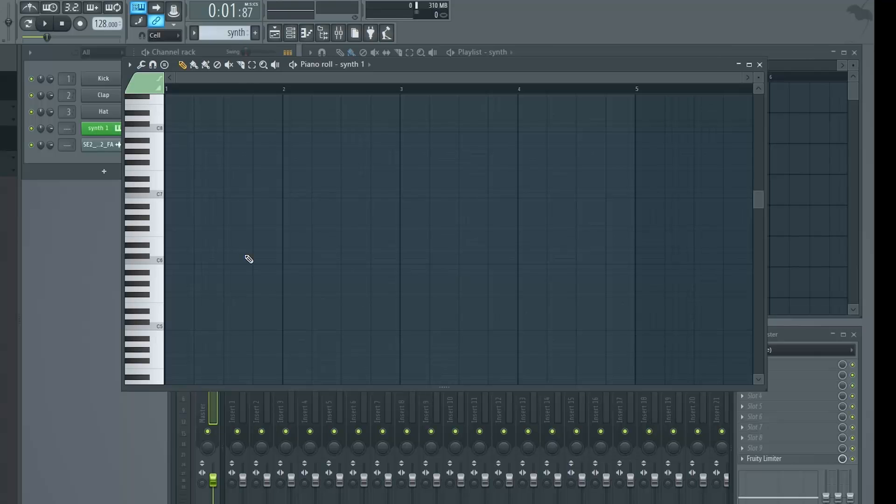
scroll(246, 257, up, 2)
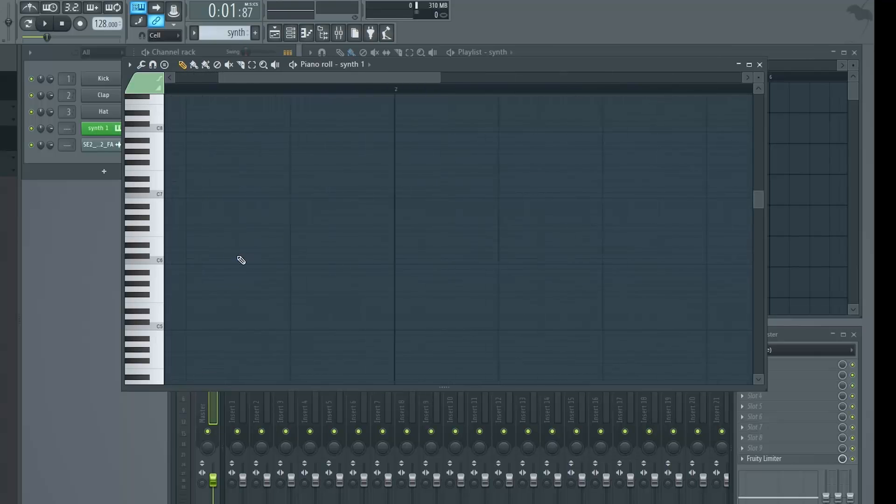
scroll(240, 260, down, 2)
scroll(234, 258, up, 3)
scroll(234, 258, up, 3)
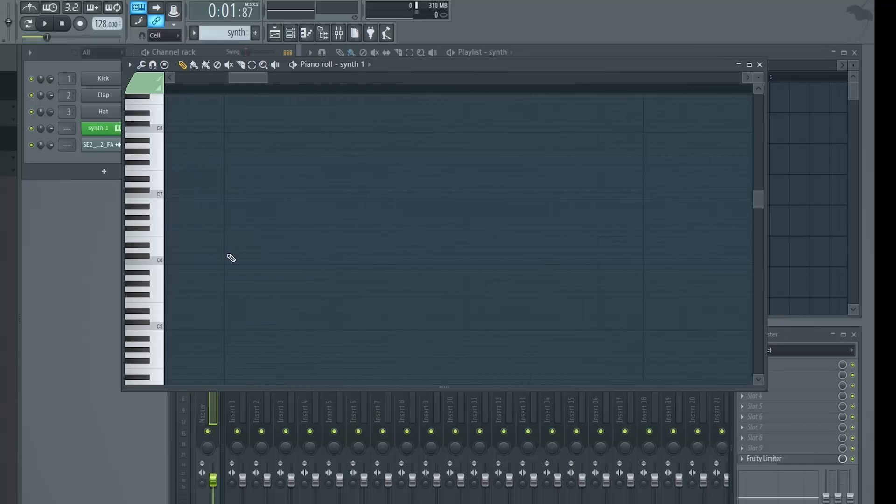
scroll(232, 257, down, 5)
scroll(247, 254, up, 3)
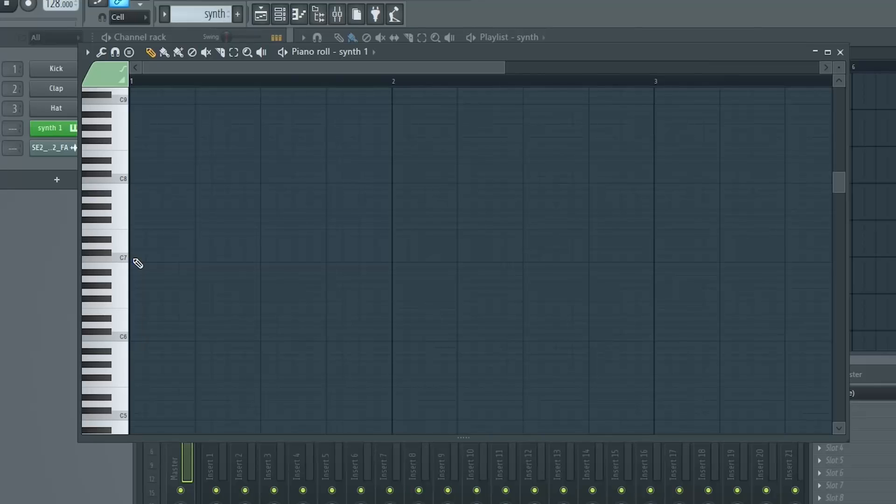
Step: Draw a C7 note at the start of bar 1 and lengthen it to one full beat
click(137, 261)
ctrl+scroll(177, 291, up, 3)
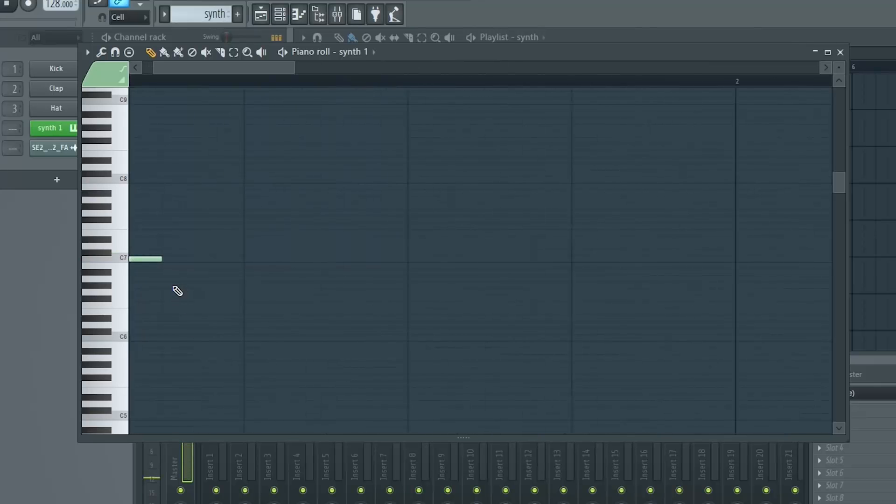
drag(177, 291, 314, 292)
drag(839, 67, 827, 89)
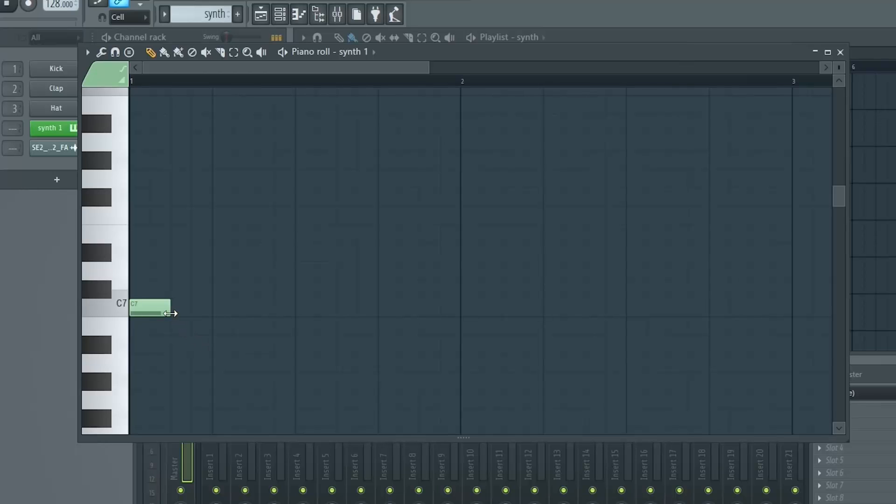
click(119, 304)
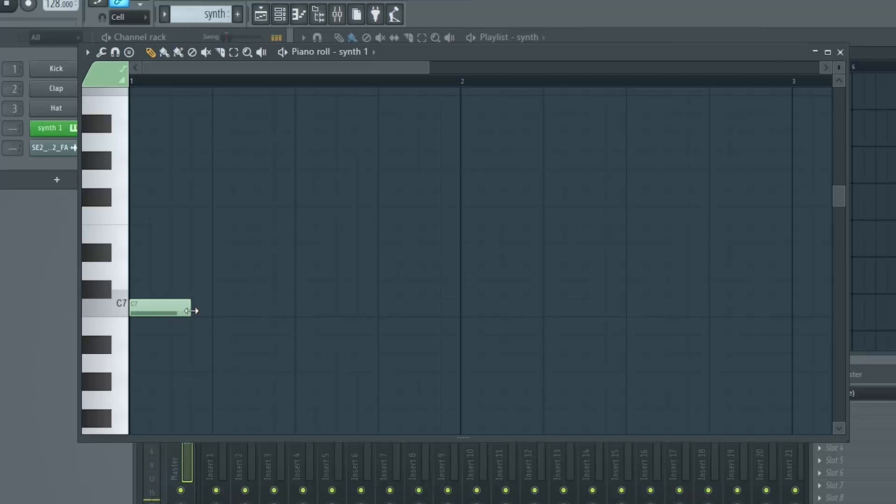
mouse_move(192, 311)
mouse_down()
mouse_move(164, 308)
mouse_move(772, 298)
mouse_move(172, 308)
mouse_move(206, 313)
mouse_up()
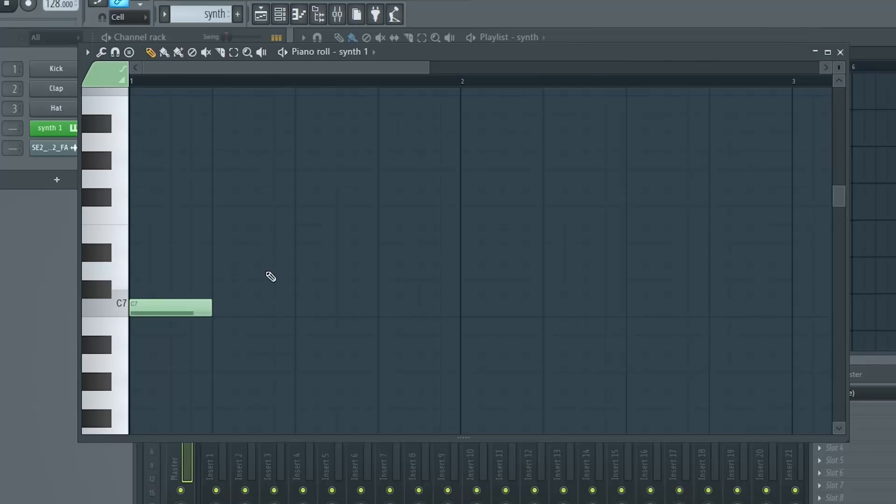
Step: Add consecutive half-beat notes E7, C#7 and A6 directly after the one-beat C7 note
click(215, 236)
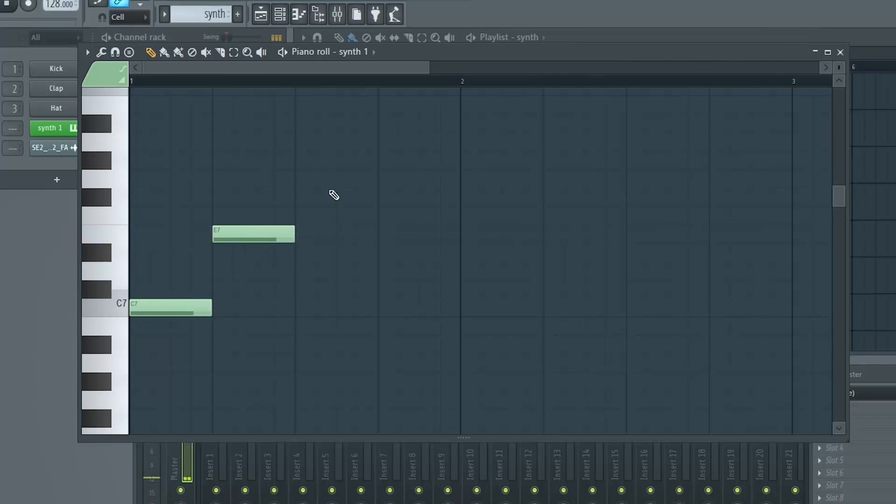
drag(295, 235, 255, 237)
click(270, 289)
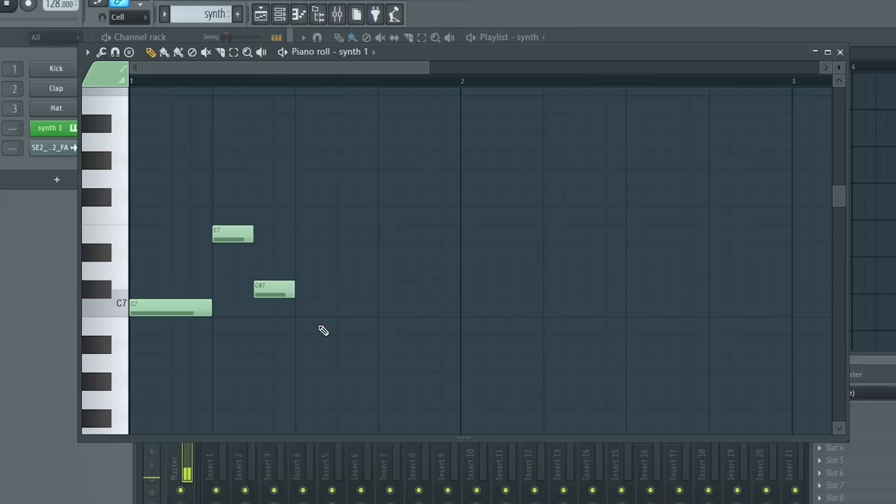
click(309, 362)
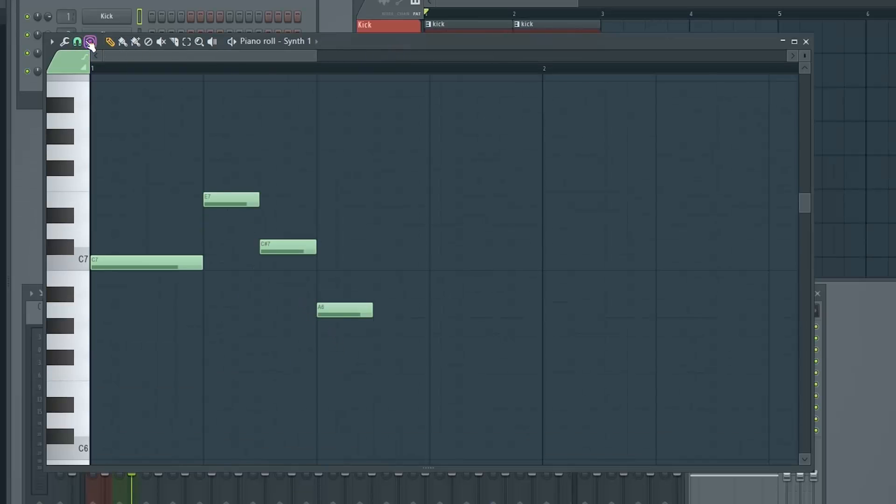
Step: Add and delete a test note in the first beat, and delete and redraw the E7 note
click(110, 151)
right_click(140, 156)
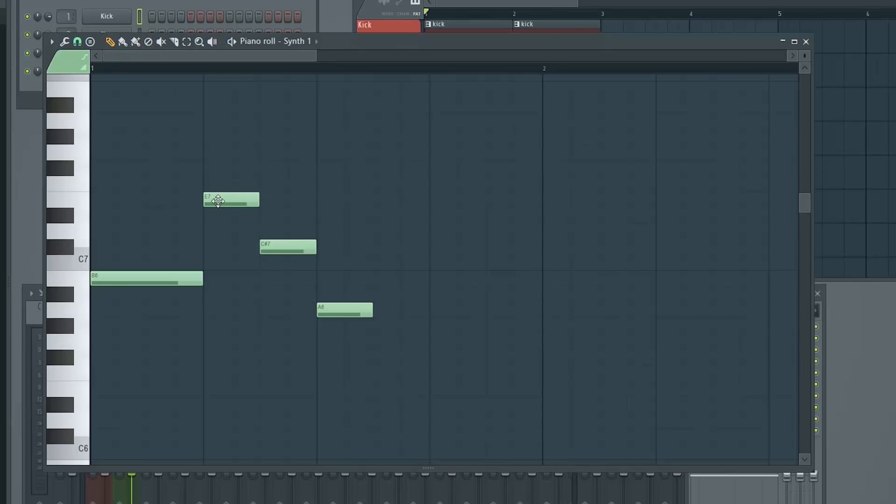
right_click(224, 202)
click(214, 202)
Step: Mute the E7 note, play the pattern to hear it without that note, and unmute it
click(162, 43)
click(232, 203)
key(space)
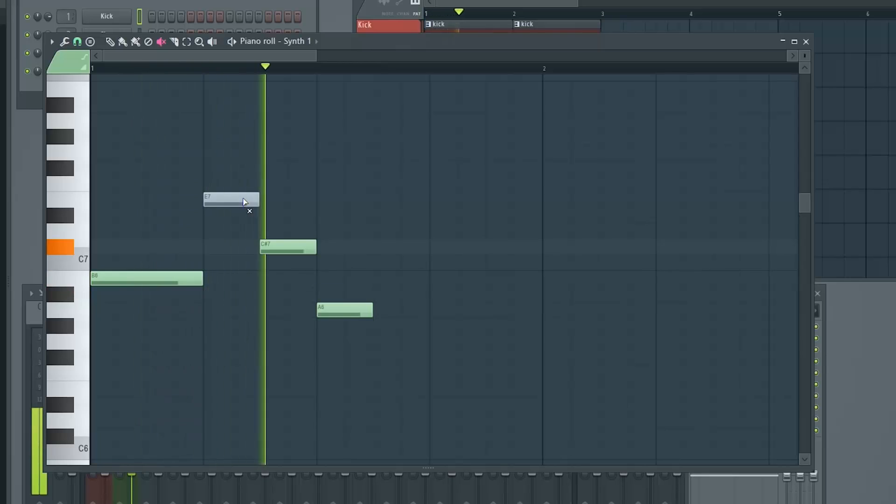
key(space)
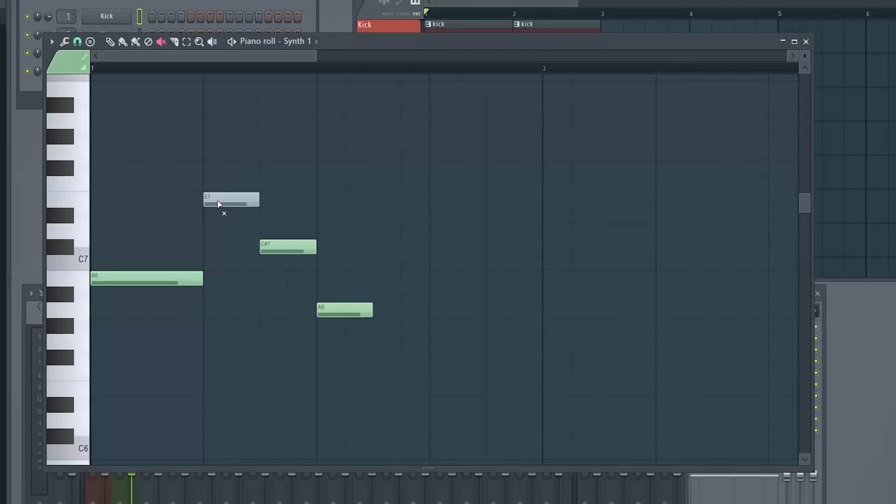
click(223, 205)
Step: Slice the E7 note into two equal halves and try moving the second half
click(176, 43)
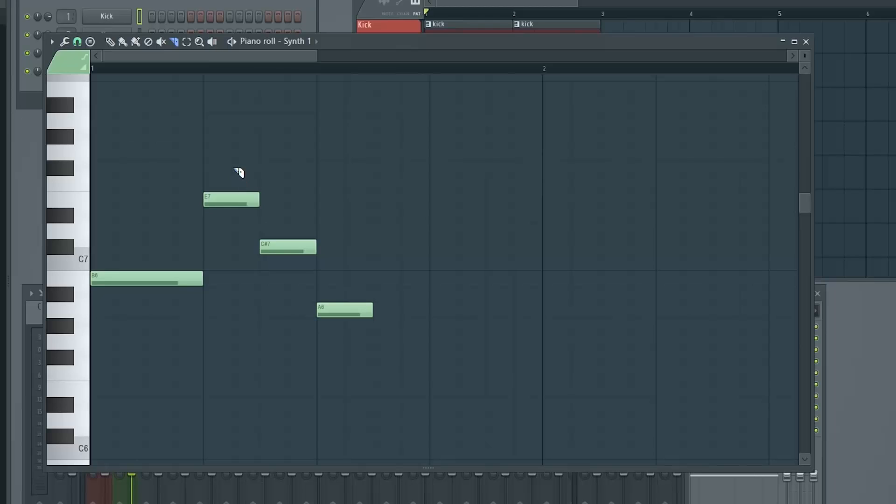
drag(233, 164, 243, 244)
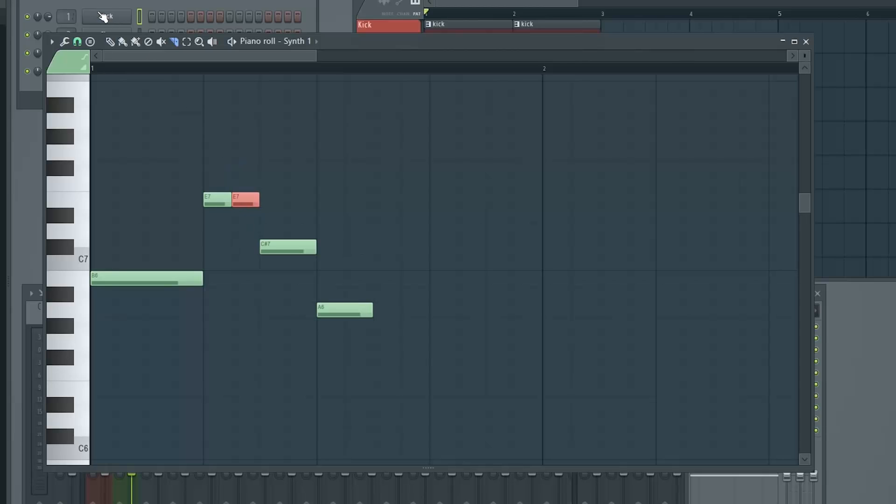
click(110, 42)
mouse_move(244, 199)
mouse_down()
mouse_move(302, 205)
mouse_move(280, 124)
mouse_move(282, 191)
mouse_move(255, 207)
mouse_up()
key(c)
click(222, 174)
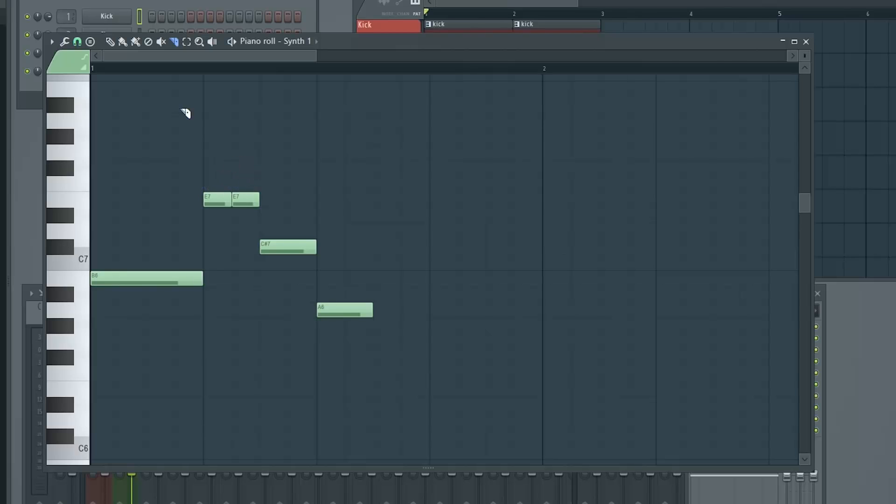
Step: Set the piano roll snap to 1/4 step and slice the E7 notes into smaller pieces
click(77, 43)
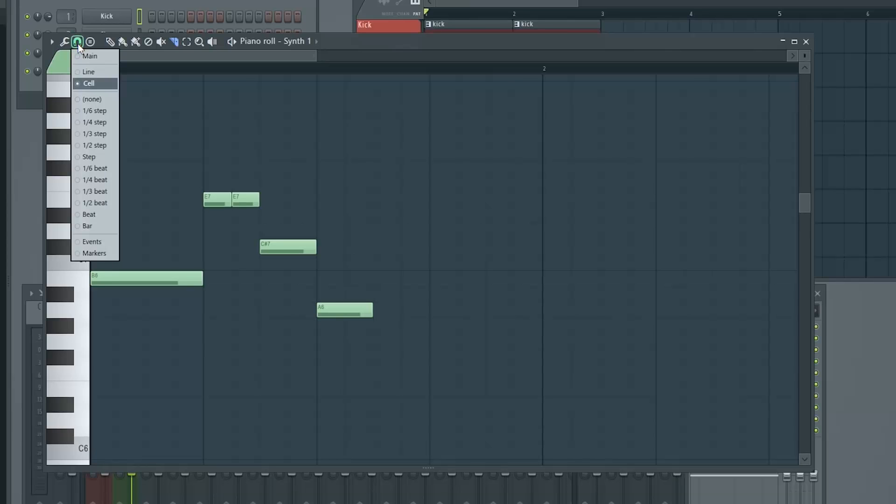
click(100, 122)
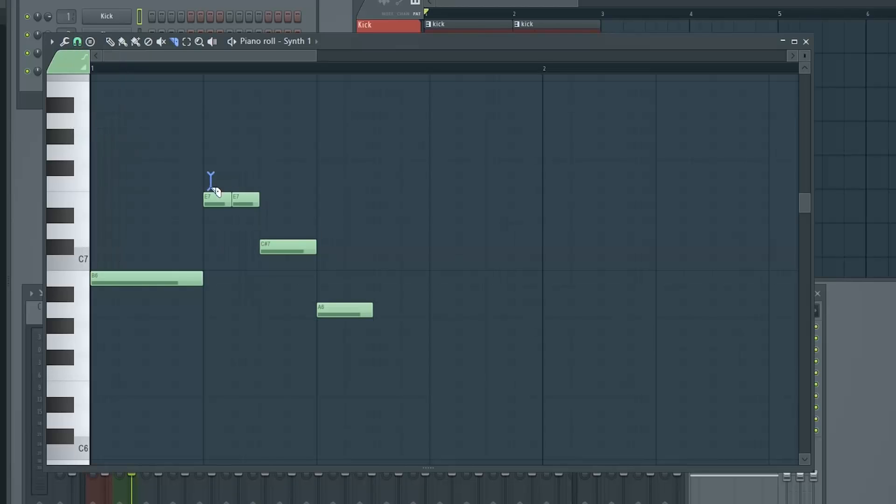
drag(216, 189, 212, 208)
drag(226, 174, 225, 217)
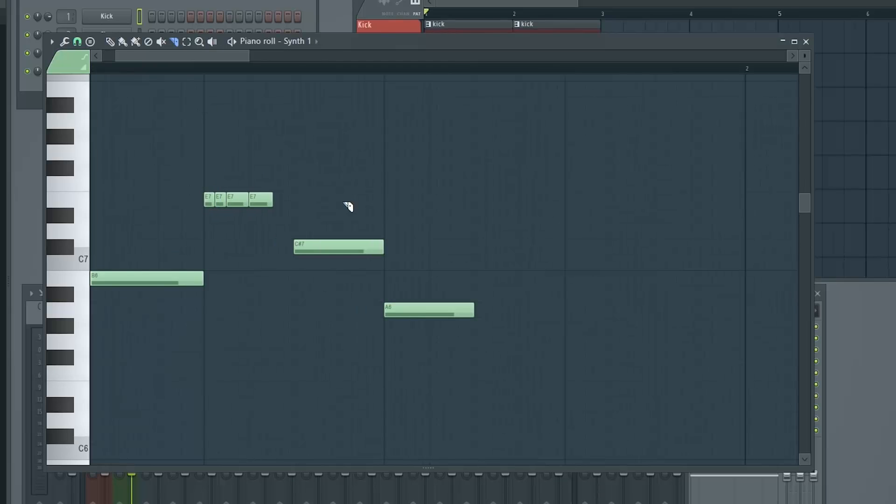
Step: Slice the C#7 note in half, discarding its second half, and cut the beginning of the remaining part into small pieces
drag(349, 206, 358, 292)
key(ctrl+z)
drag(351, 207, 357, 294)
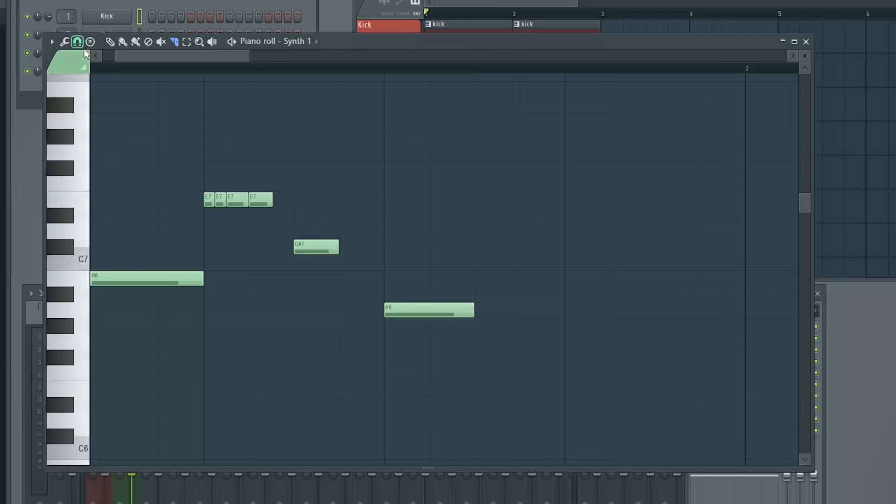
drag(303, 220, 315, 260)
key(p)
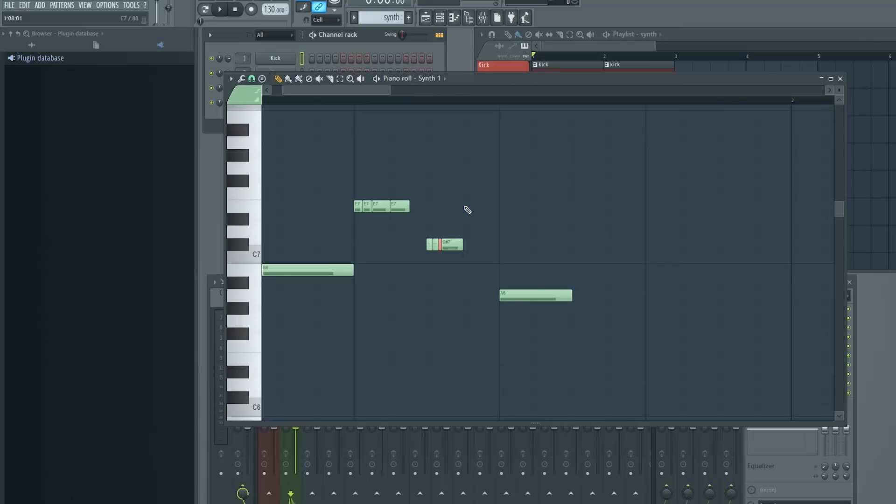
Step: Undo the recent note edits one by one back to the first E7 slice, and restore the sliced notes from the project history
key(ctrl+alt+z)
key(ctrl+alt+z)
key(ctrl+alt+z)
key(ctrl+alt+z)
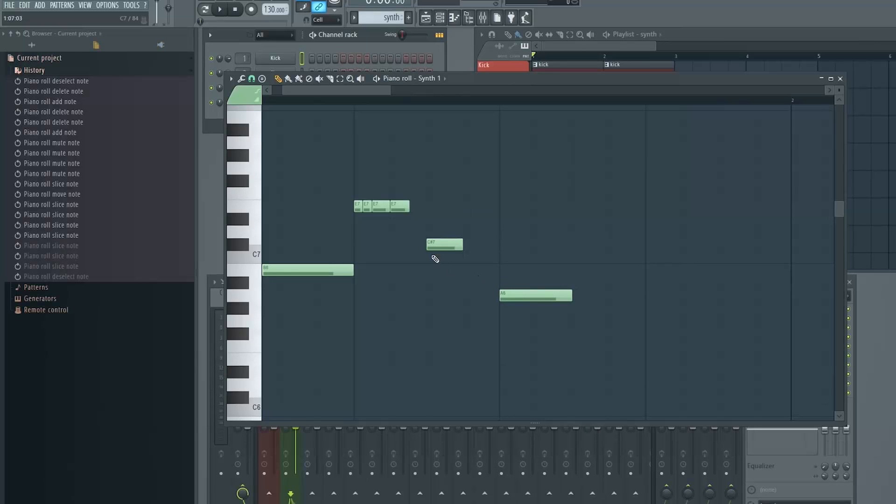
key(ctrl+alt+z)
key(ctrl+alt+z)
key(ctrl+alt+z)
key(ctrl+alt+z)
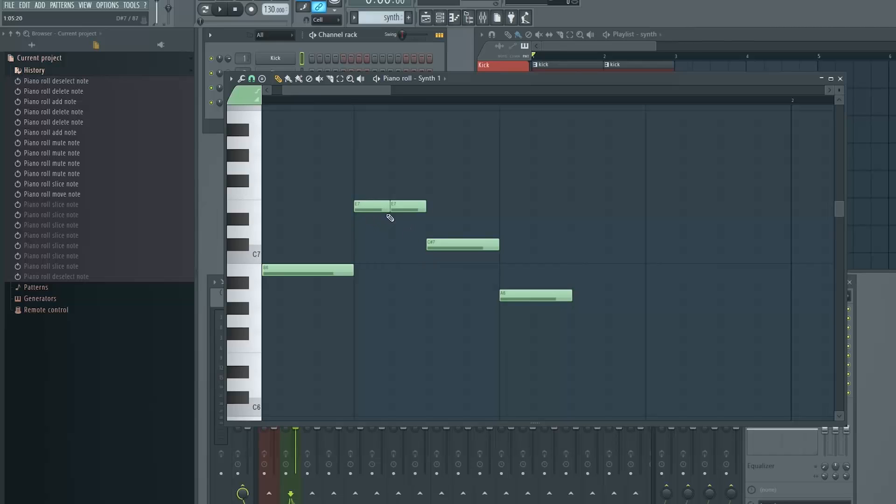
key(ctrl+alt+z)
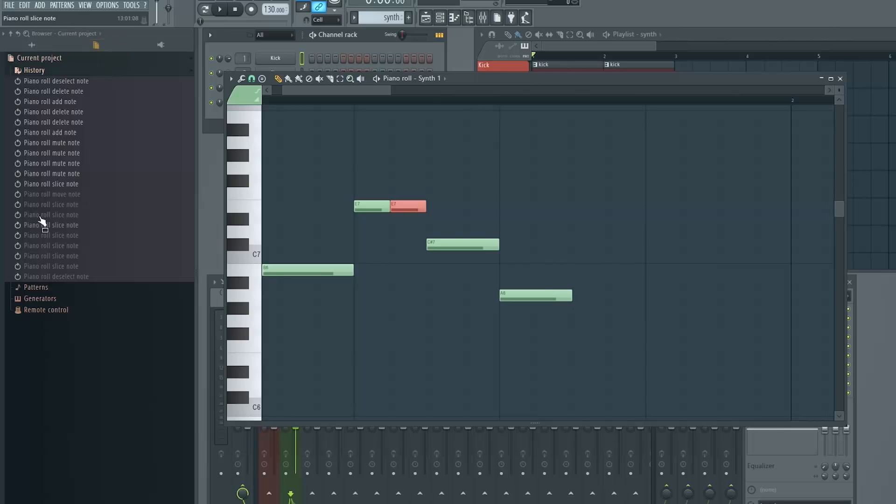
click(43, 92)
click(47, 266)
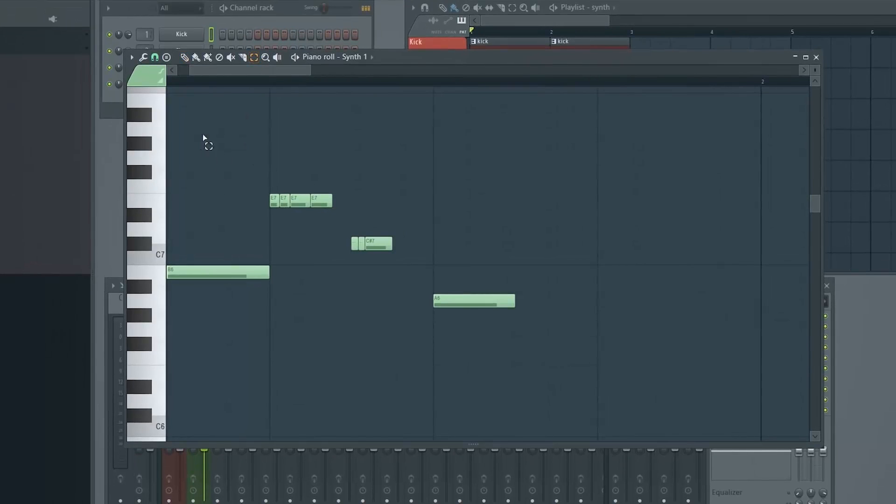
Step: Marquee-select all the notes in the pattern, first with the Select tool and again from the Draw tool
mouse_move(201, 123)
mouse_down()
mouse_move(267, 220)
mouse_move(427, 335)
mouse_move(562, 374)
mouse_up()
key(p)
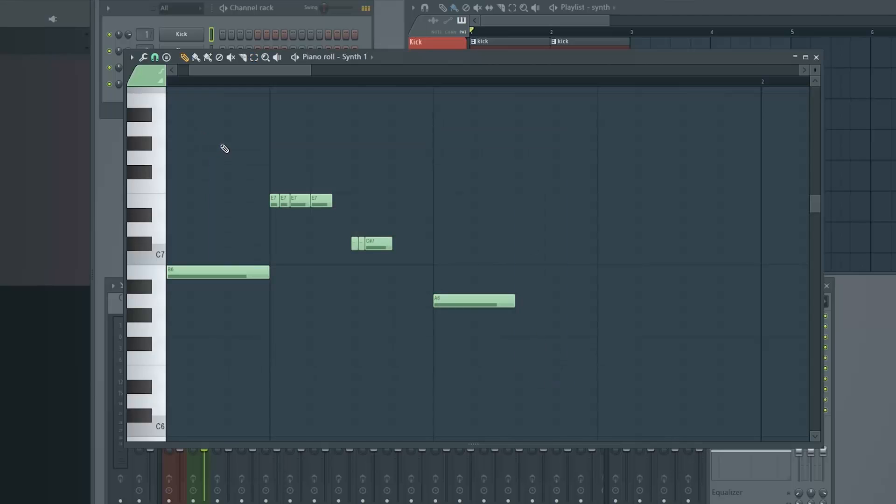
drag(197, 124, 587, 383)
Step: Scrub across the notes with the Playback tool and again from the Draw tool to audition them
click(285, 134)
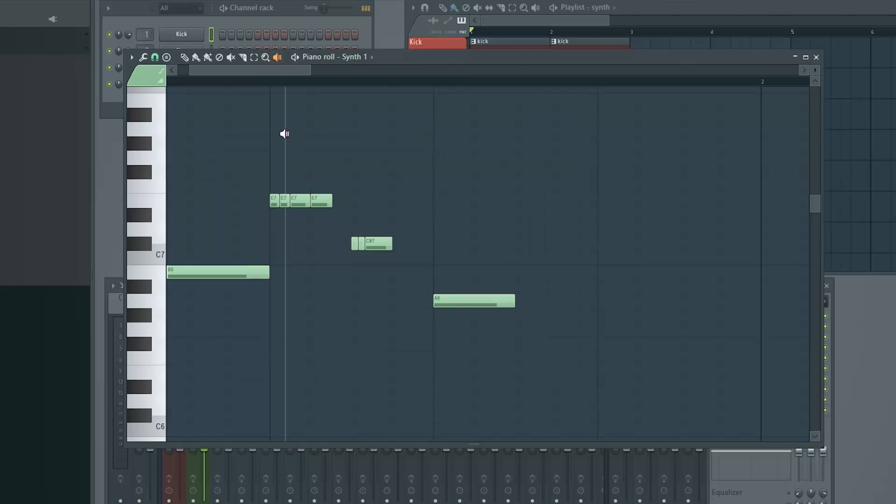
drag(285, 134, 296, 139)
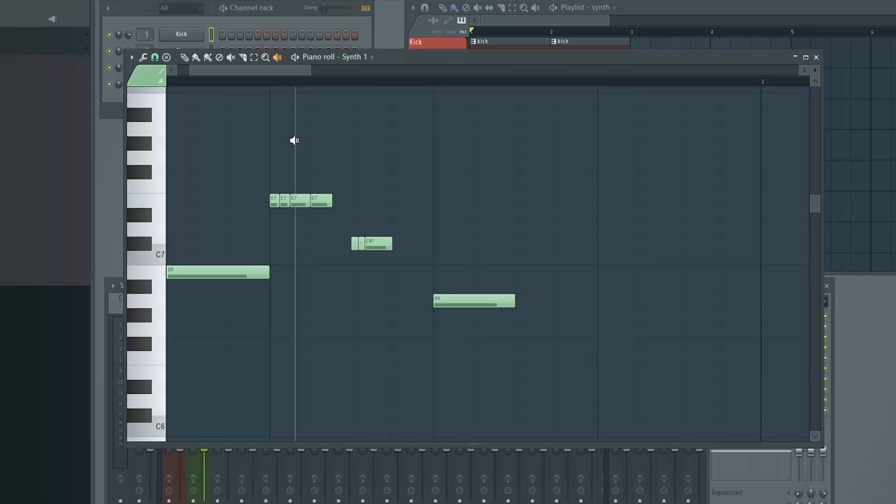
mouse_move(295, 140)
mouse_down()
mouse_move(222, 136)
mouse_move(360, 148)
mouse_move(346, 148)
mouse_move(351, 154)
mouse_up()
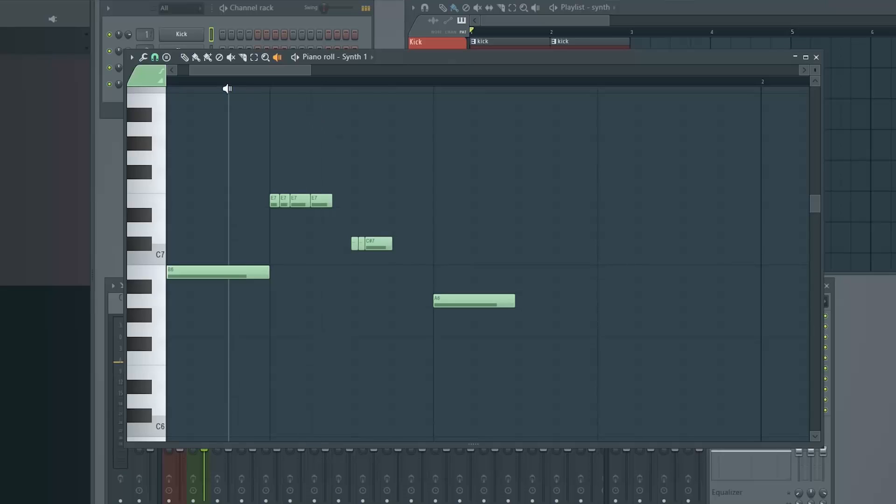
click(185, 57)
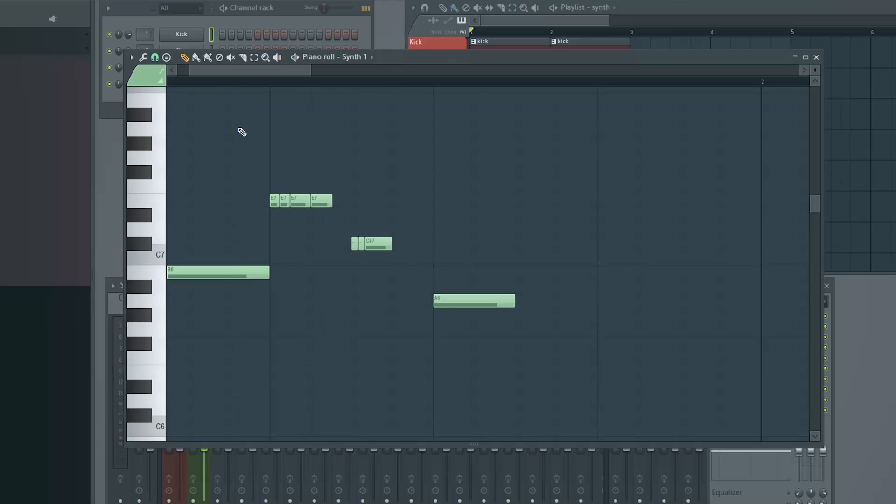
alt+right_click(239, 130)
key(y)
mouse_move(233, 143)
mouse_down()
mouse_move(403, 147)
mouse_move(233, 134)
mouse_up()
click(142, 57)
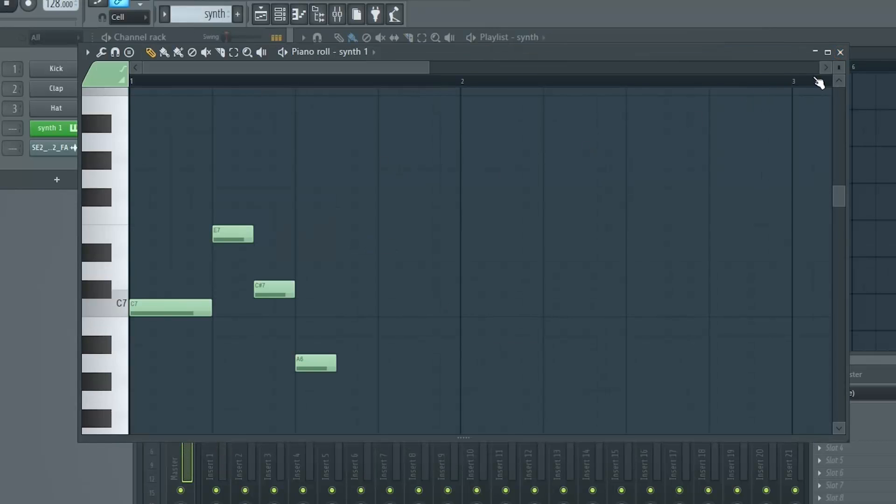
Step: Close the piano roll and place the synth pattern on Track 5 of the playlist at bar 1
click(841, 53)
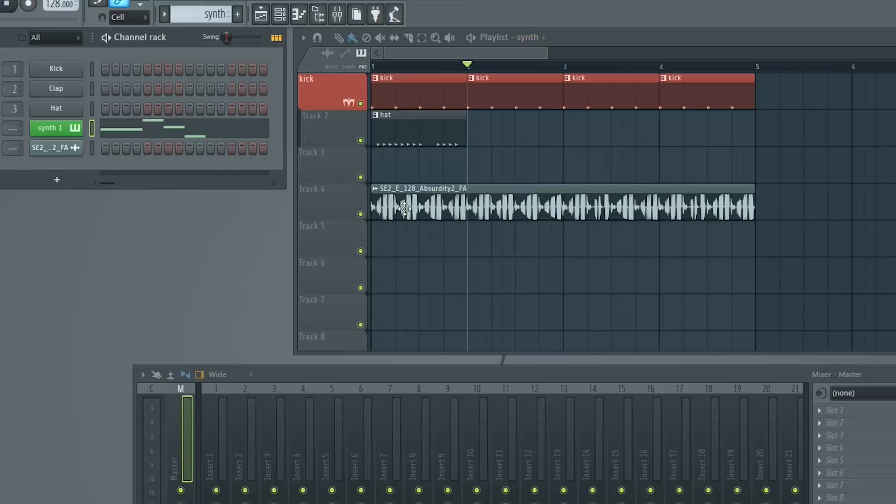
click(390, 252)
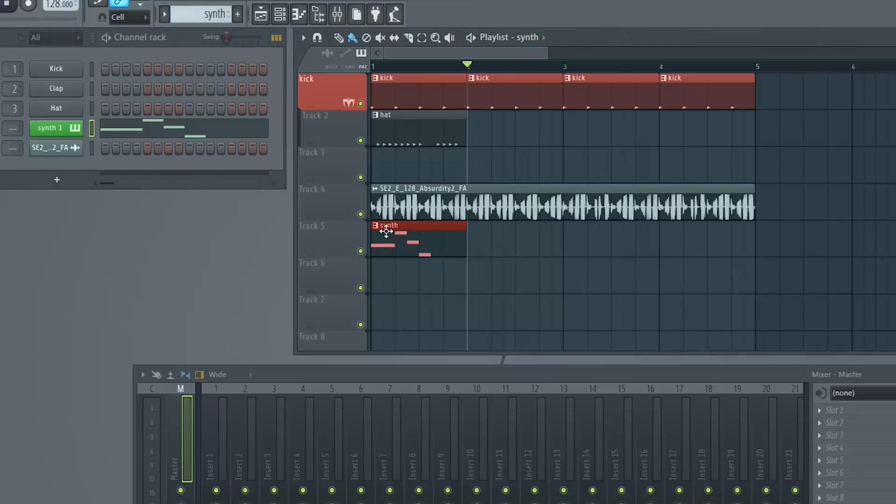
Step: Mute Track 4 and Track 2 in the playlist and play the remaining kick and synth clips from bar 1
click(361, 214)
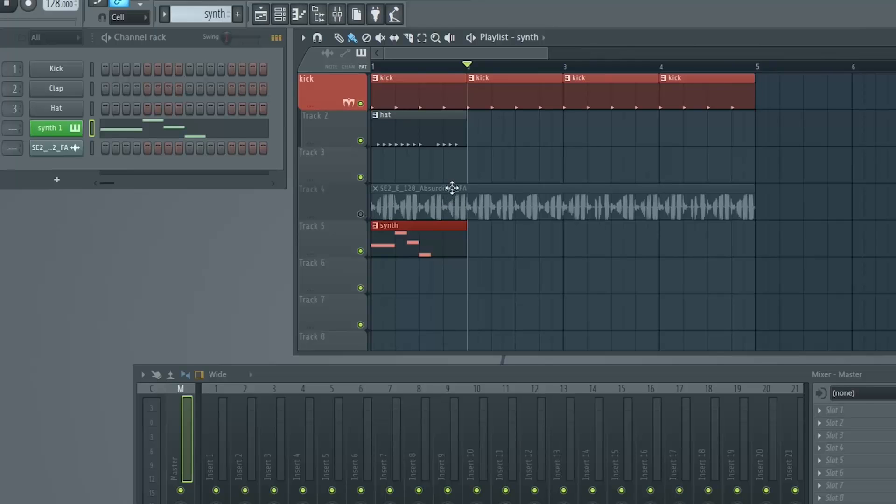
click(361, 141)
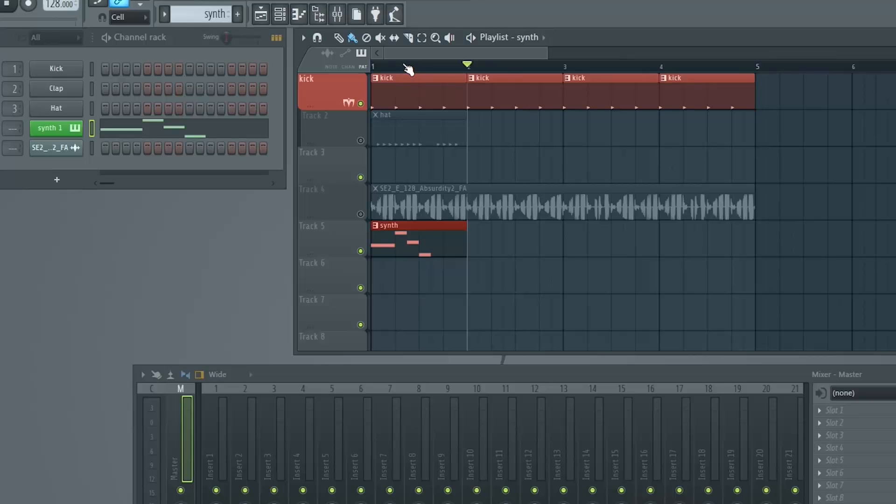
drag(465, 67, 283, 176)
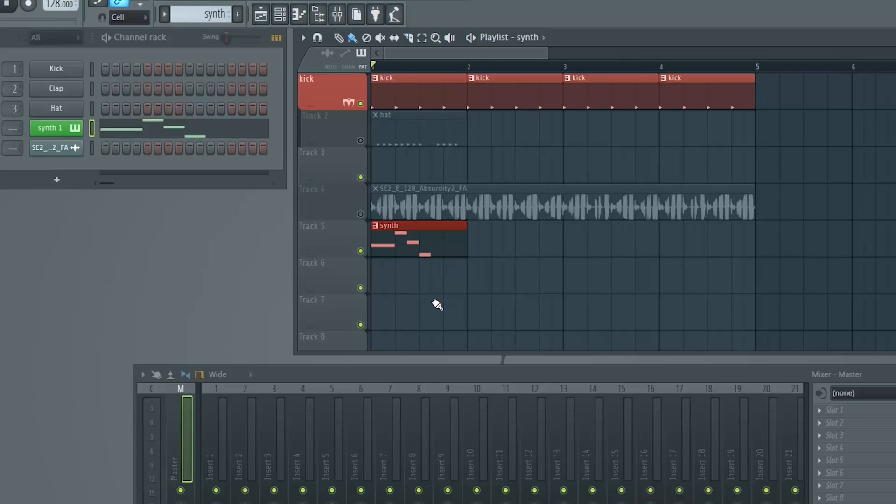
key(space)
key(space)
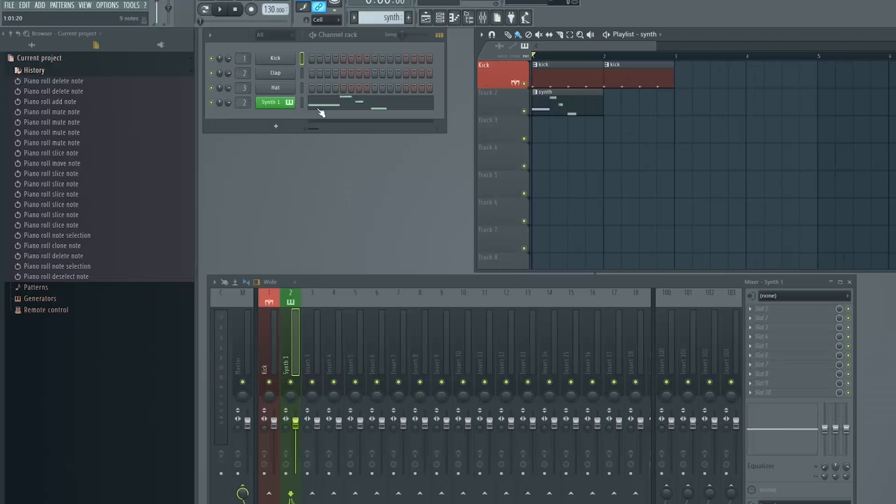
Step: Review the Synth 1 notes in the piano roll, and copy them into the Hat channel
click(394, 106)
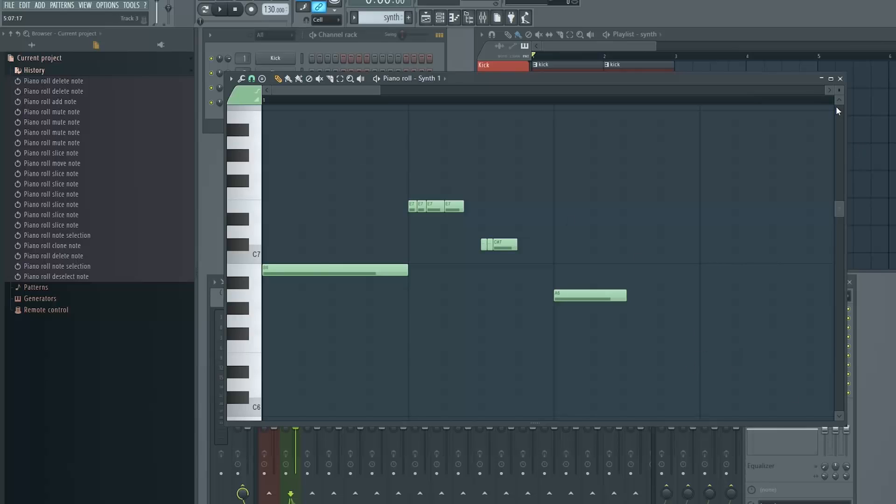
click(840, 78)
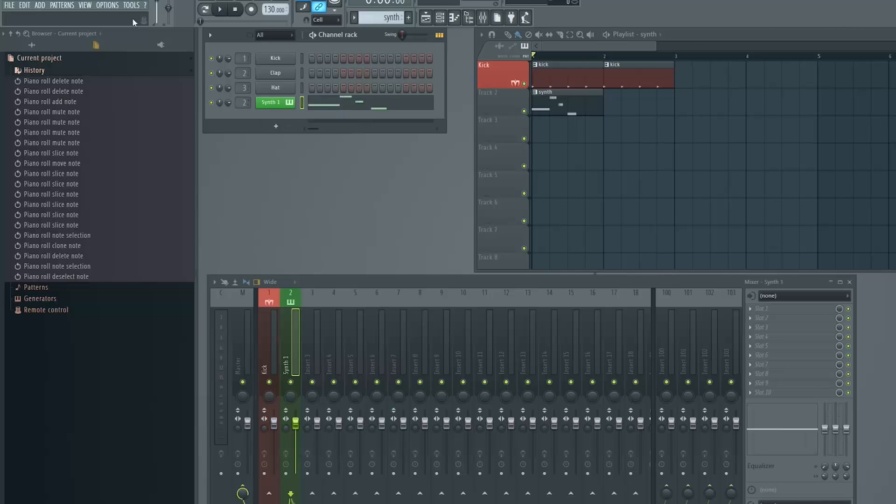
click(24, 5)
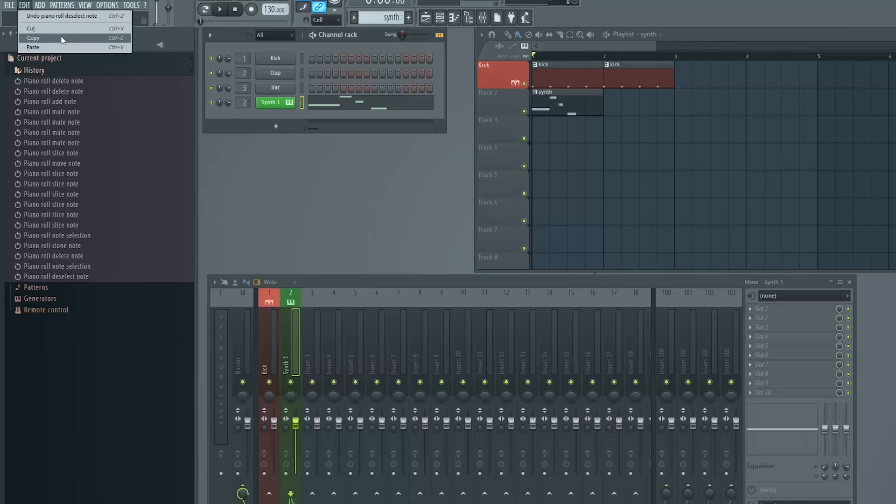
click(334, 175)
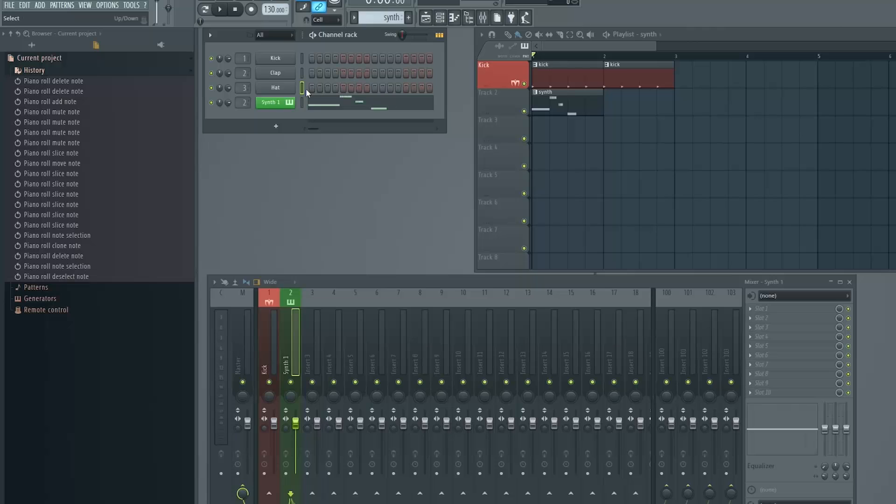
key(ctrl+v)
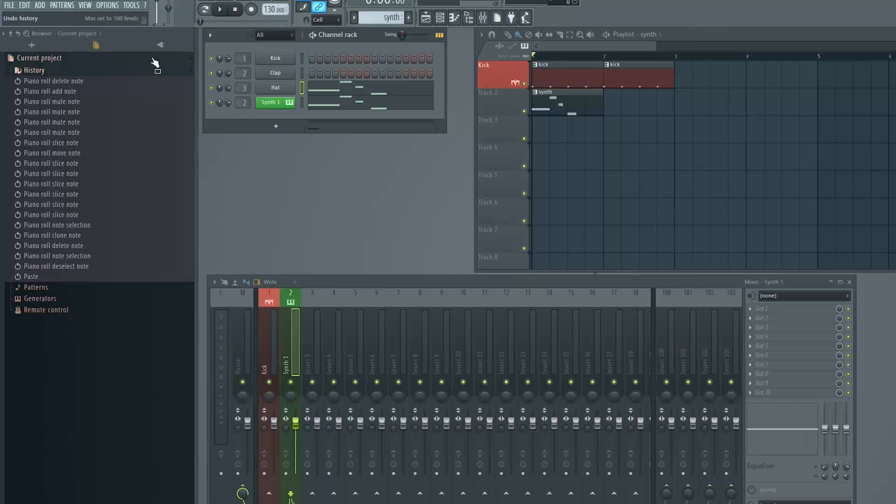
Step: Open the Hat channel's piano roll to examine the pasted notes, and close it
click(24, 5)
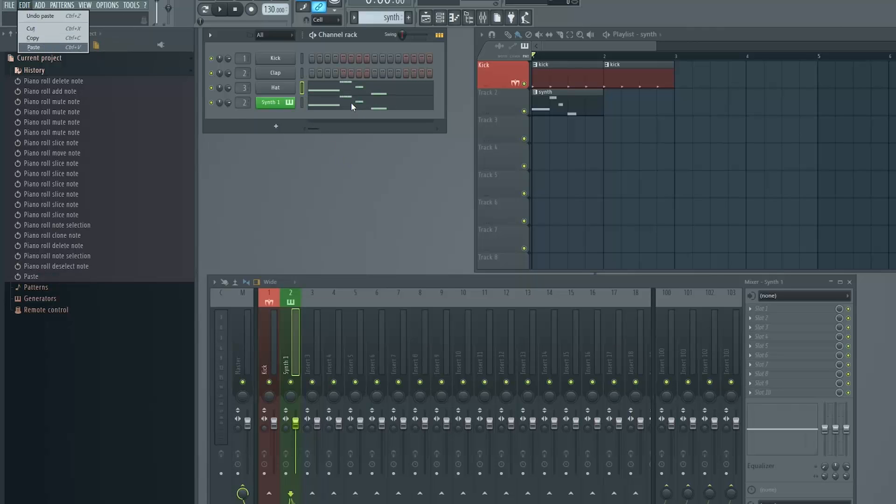
click(338, 123)
click(343, 86)
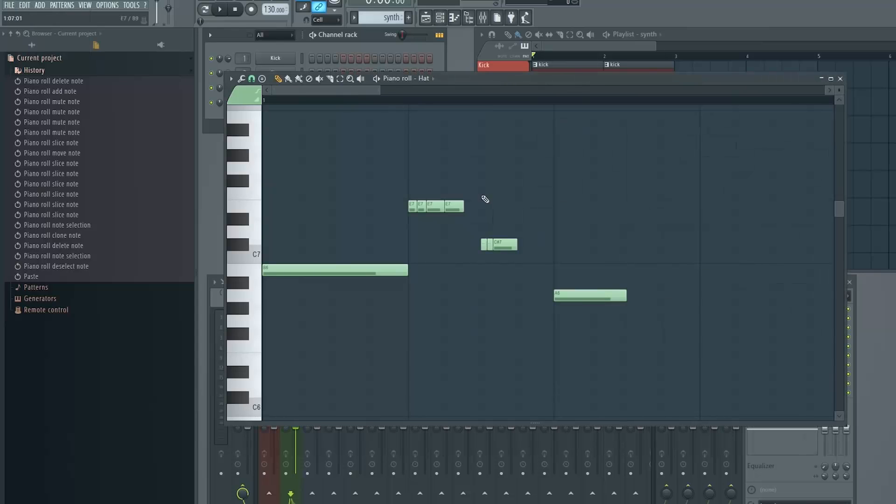
click(842, 79)
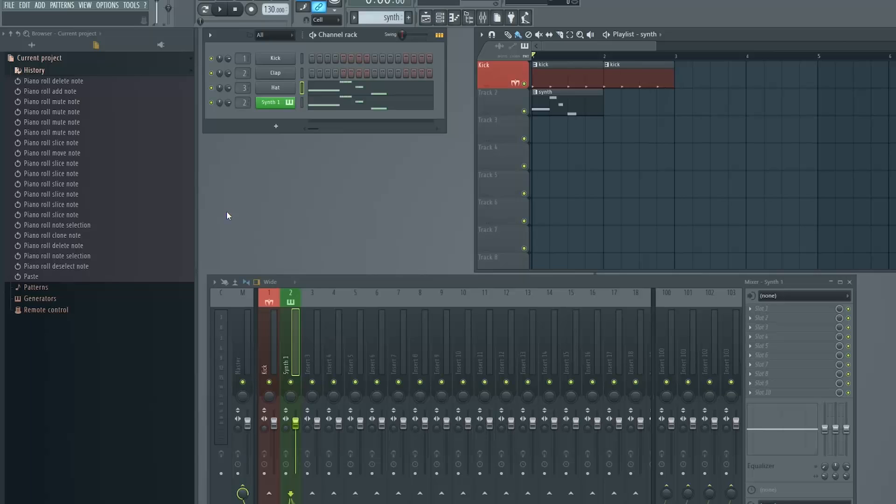
Step: Cut the pasted notes from the Hat channel
key(ctrl+x)
click(24, 6)
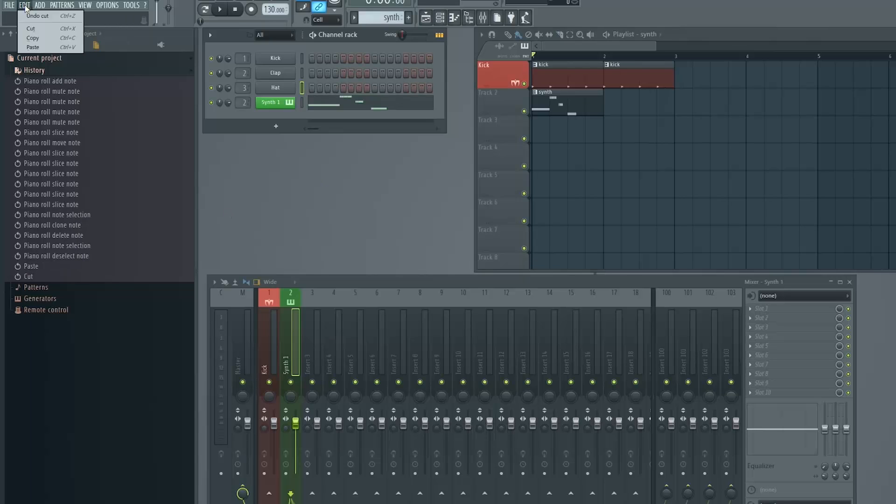
click(366, 190)
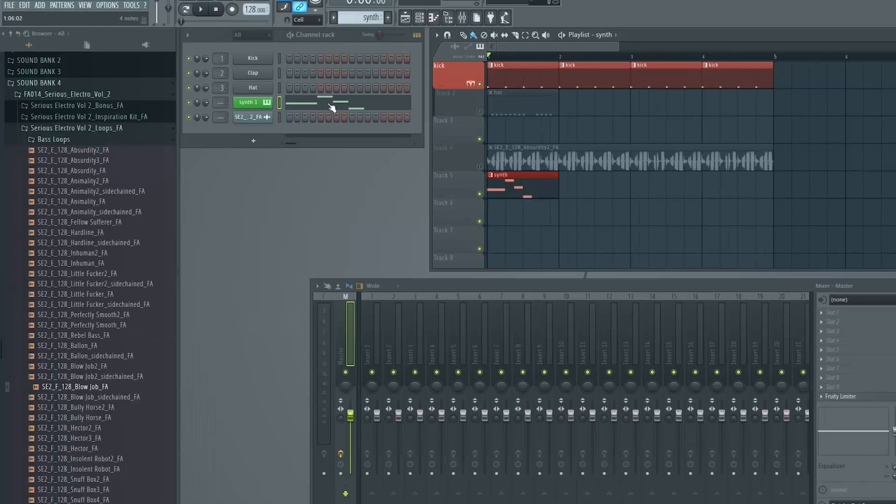
Step: Open the synth 1 piano roll and move its window below the channel rack and playlist clips
click(360, 110)
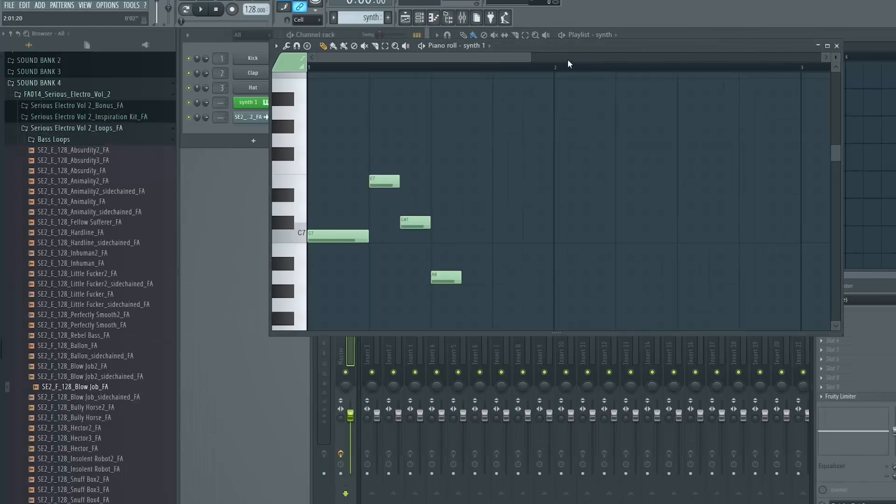
drag(617, 45, 527, 254)
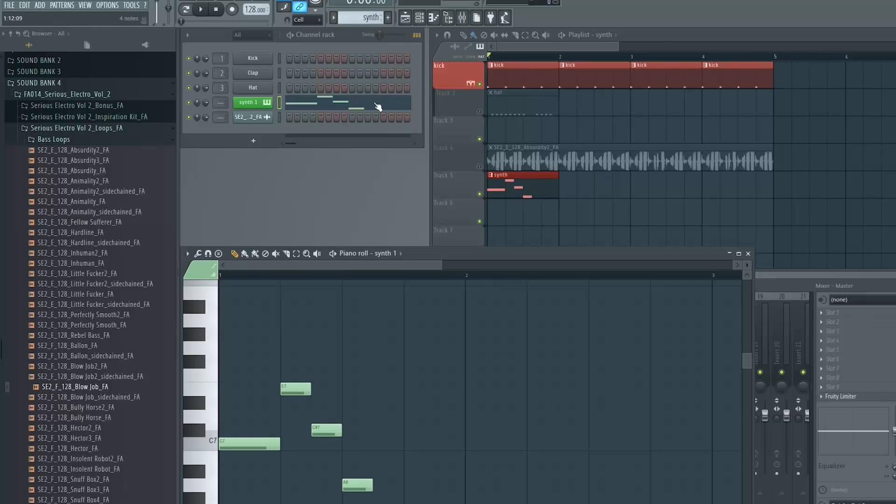
click(413, 415)
mouse_move(413, 414)
mouse_down()
mouse_move(414, 395)
mouse_move(372, 420)
mouse_move(393, 370)
mouse_move(410, 393)
mouse_move(413, 448)
mouse_move(409, 421)
mouse_up()
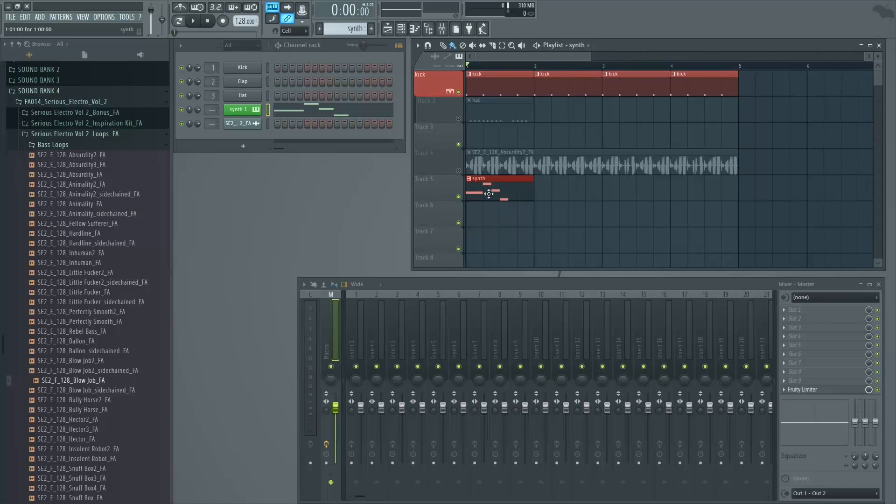
Step: Try the Track 5 synth clip one beat later in the playlist, audition it, and undo the move
drag(489, 194, 508, 192)
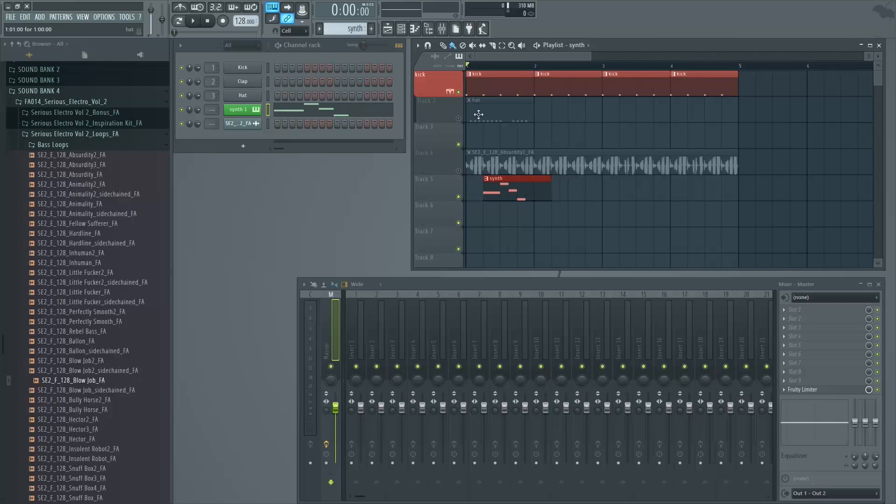
key(space)
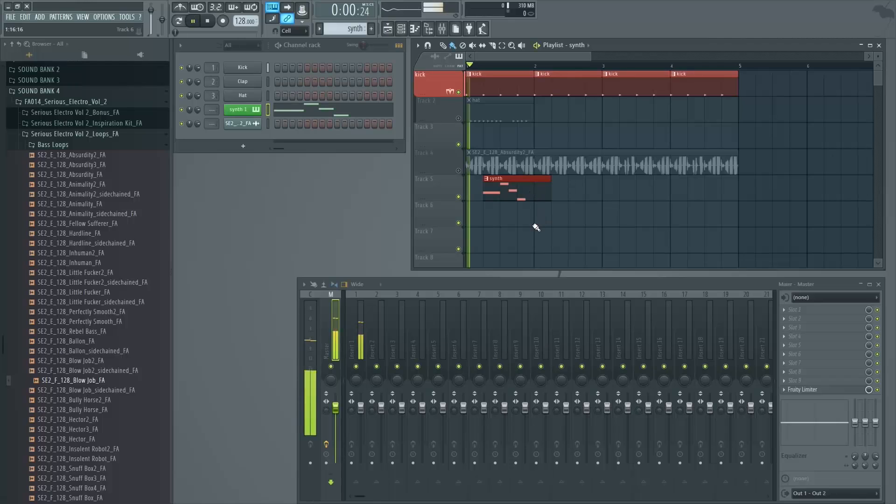
key(space)
key(ctrl+z)
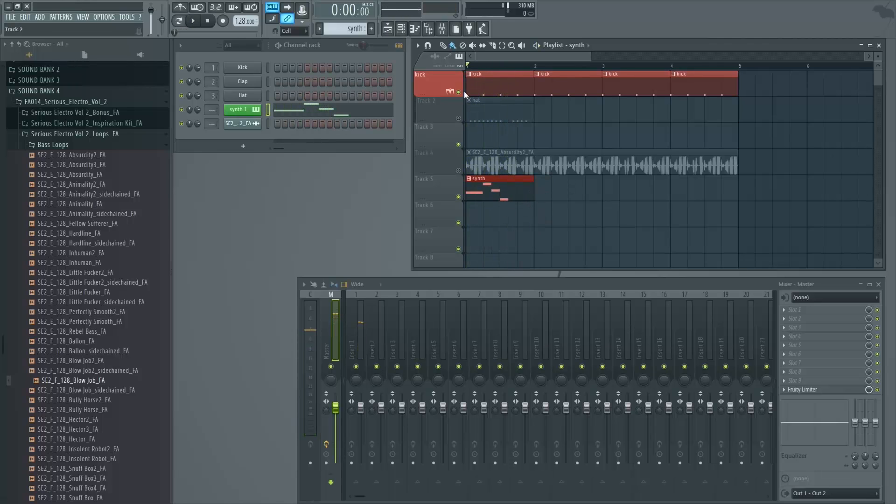
key(space)
key(space)
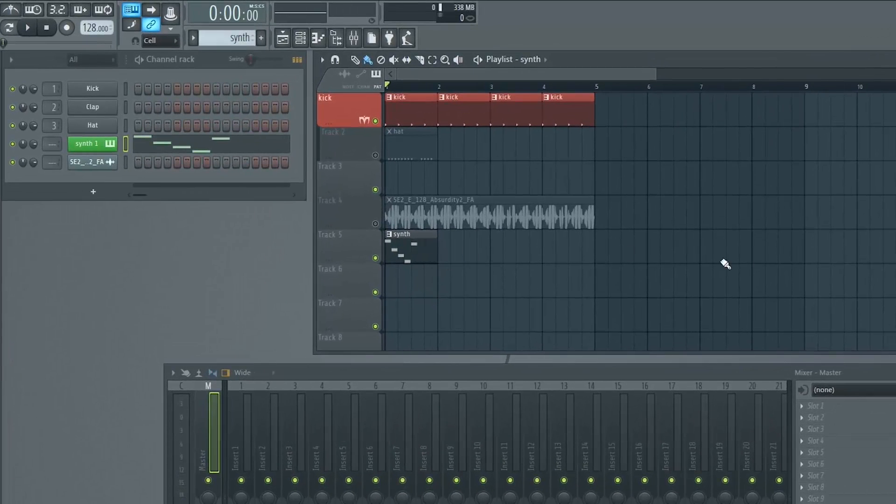
Step: Duplicate the synth clip on Track 5 so that the copy starts at bar 2
shift+drag(398, 254, 444, 252)
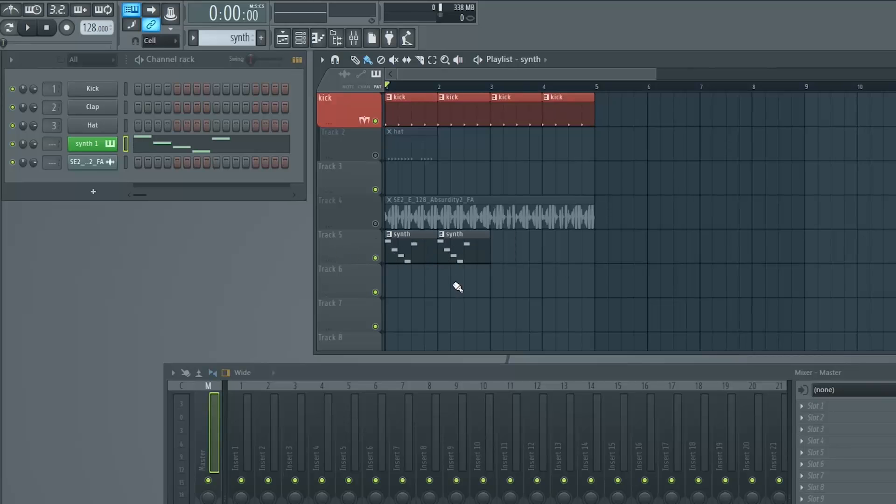
ctrl+scroll(515, 255, up, 3)
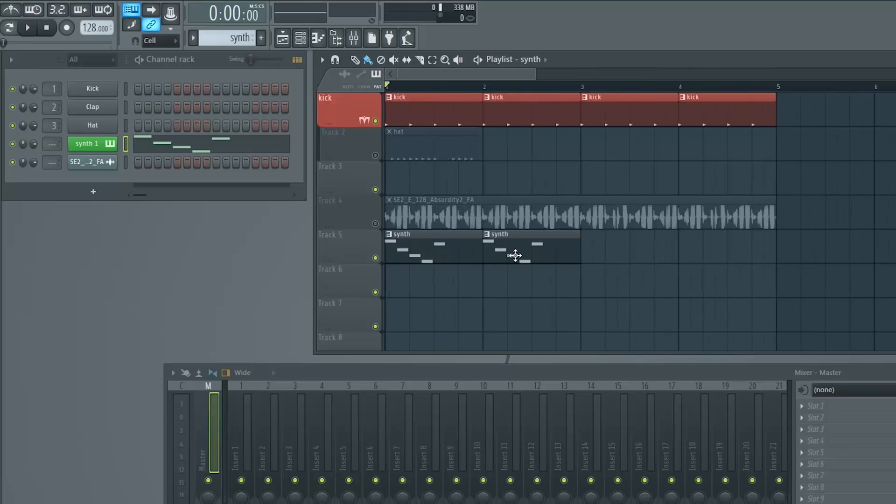
mouse_move(515, 255)
mouse_down()
mouse_move(536, 256)
mouse_move(520, 261)
mouse_up()
Step: Open the duplicated synth clip in the piano roll, try moving its F6 note, and close the piano roll
double_click(524, 255)
drag(506, 284, 480, 332)
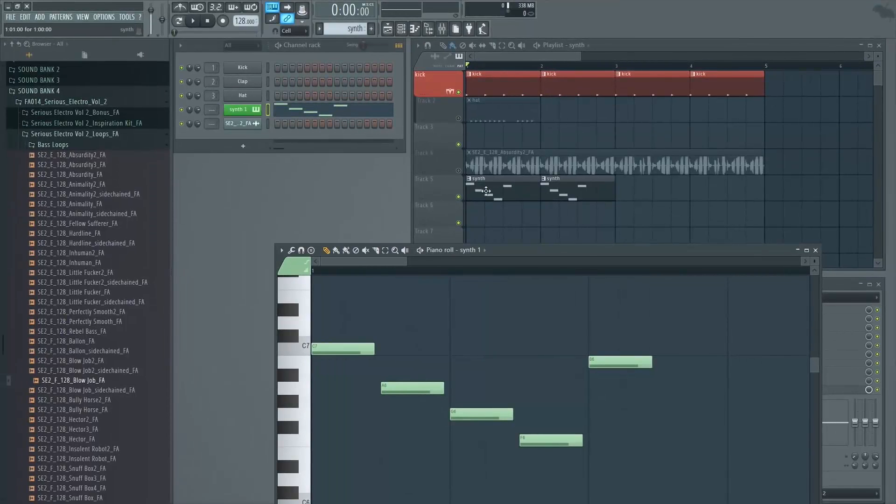
mouse_move(549, 444)
mouse_down()
mouse_move(550, 350)
mouse_move(551, 442)
mouse_up()
click(816, 251)
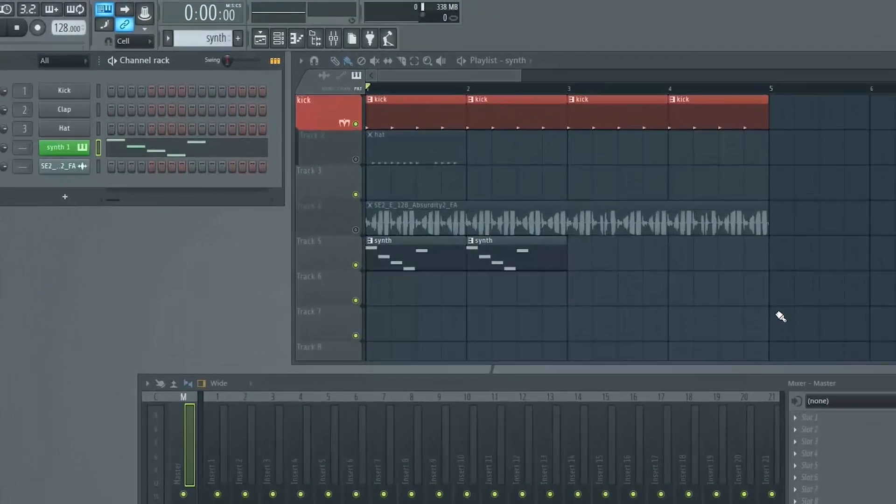
Step: Make the synth clip at bar 2 a unique pattern and raise its F6 note to A#6 in the piano roll
right_click(473, 245)
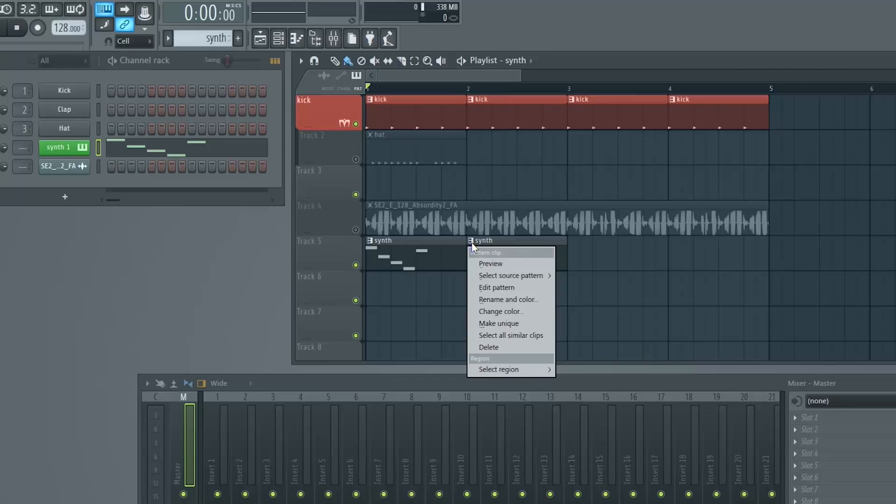
click(539, 324)
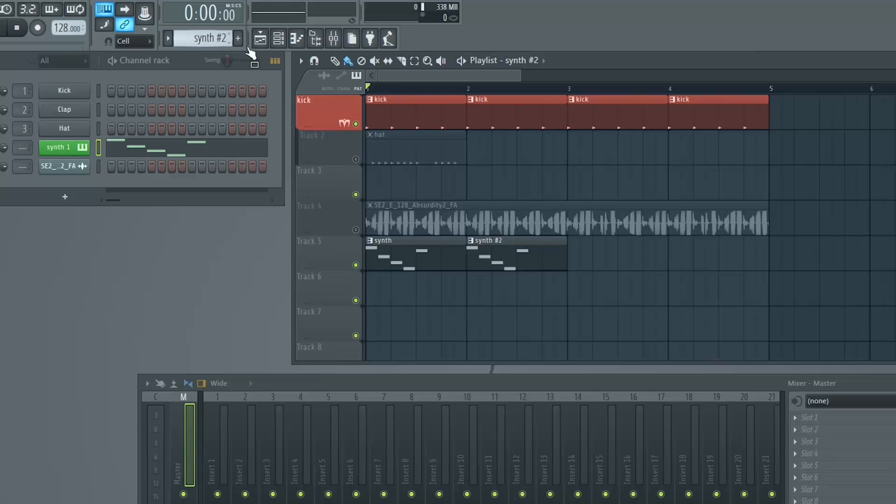
double_click(507, 260)
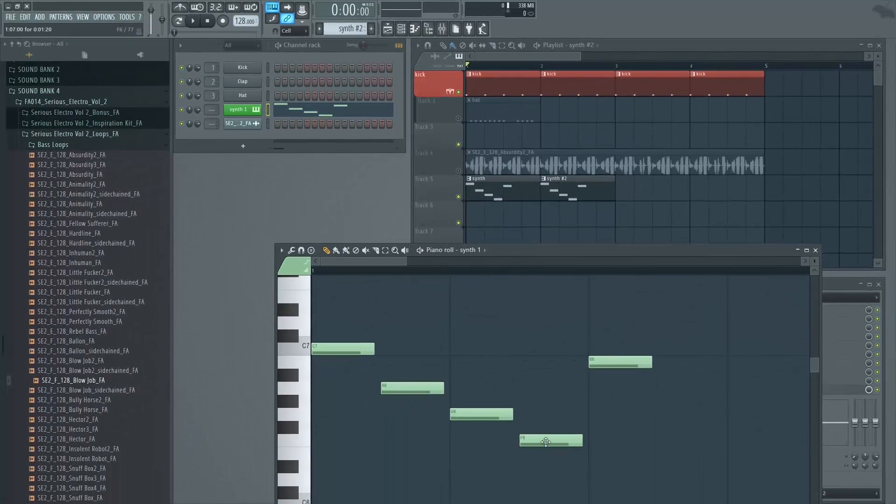
click(546, 438)
drag(546, 439, 546, 374)
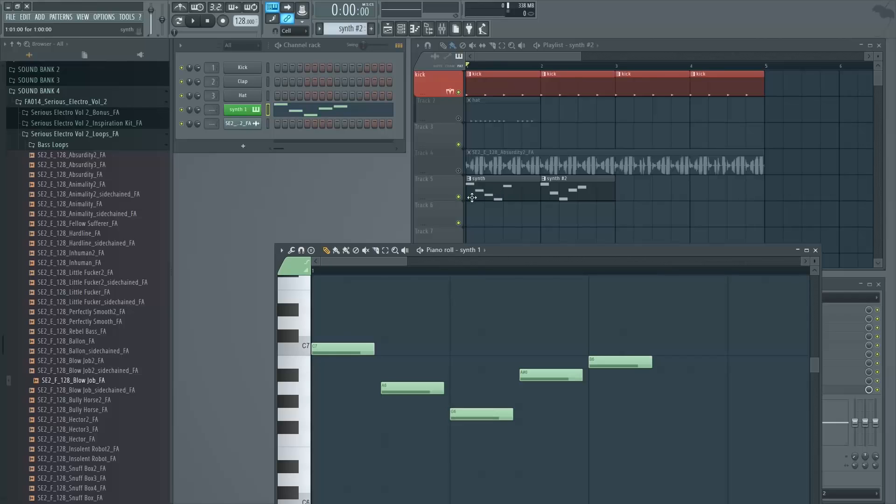
key(F7)
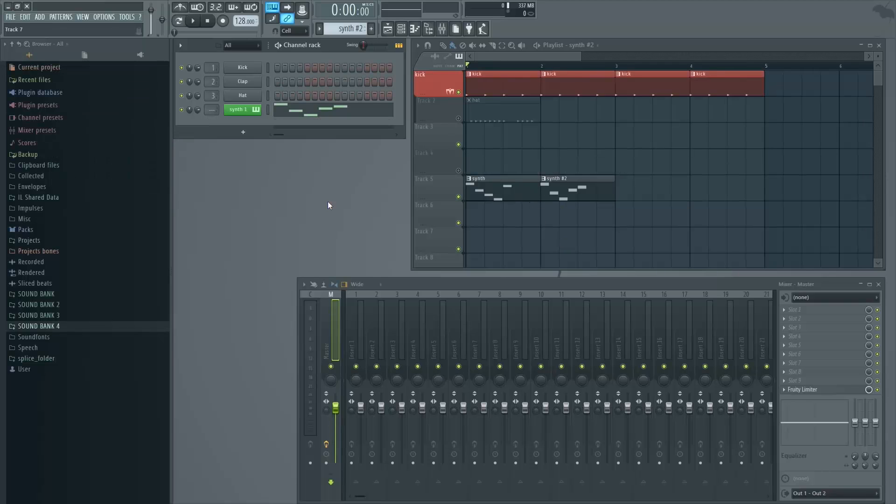
Step: Open the synth clip at bar 1 in the piano roll to examine its notes, and close it
double_click(503, 189)
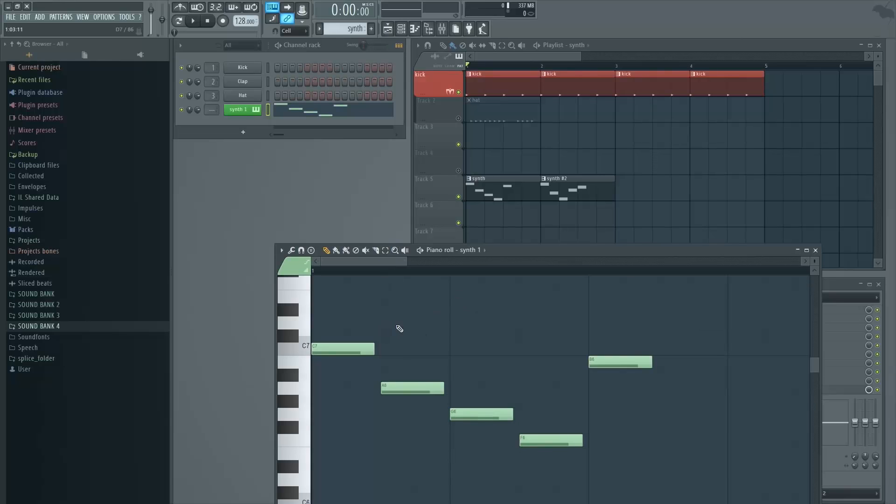
scroll(400, 328, up, 1)
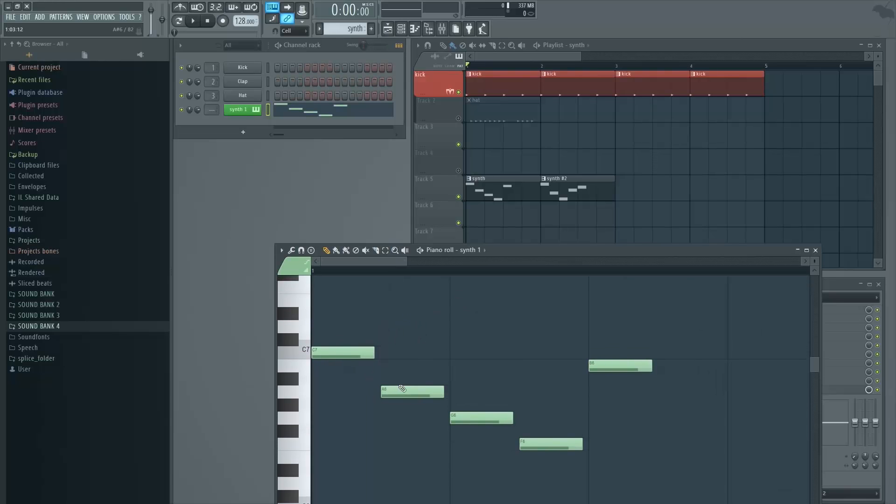
click(815, 251)
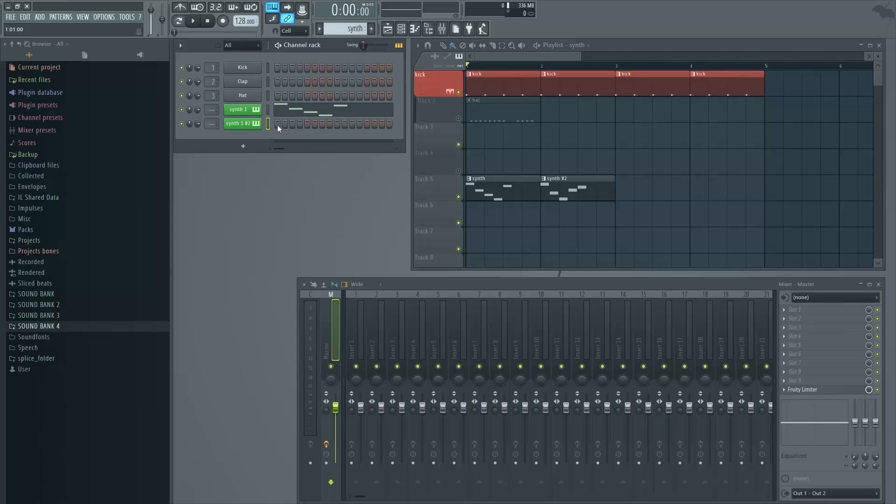
Step: Add a step pattern to the synth 3 #2 channel within the first nine steps and play the arrangement
drag(278, 125, 325, 124)
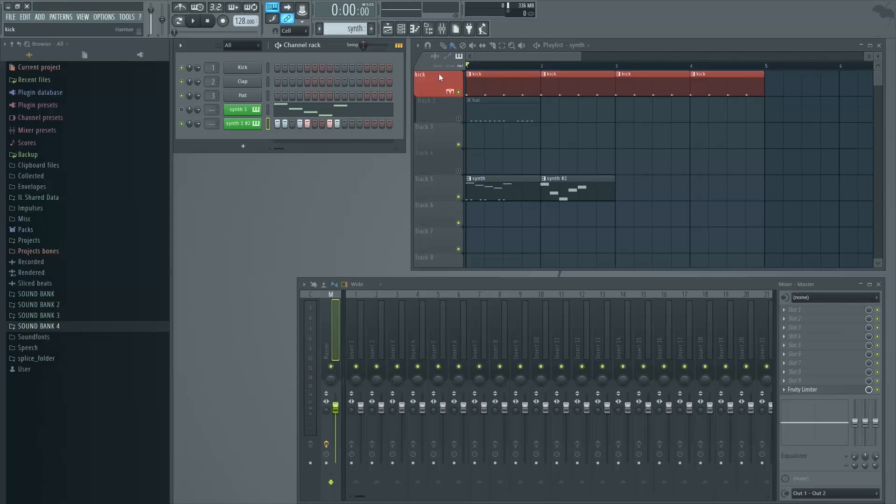
key(space)
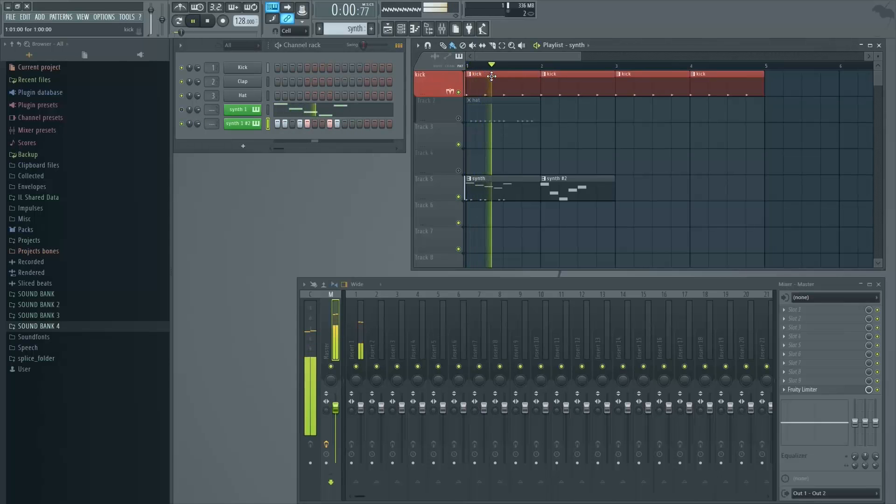
Step: Stop playback, extend the kick clip to the end of bar 4, and open the Kick channel in the piano roll
key(space)
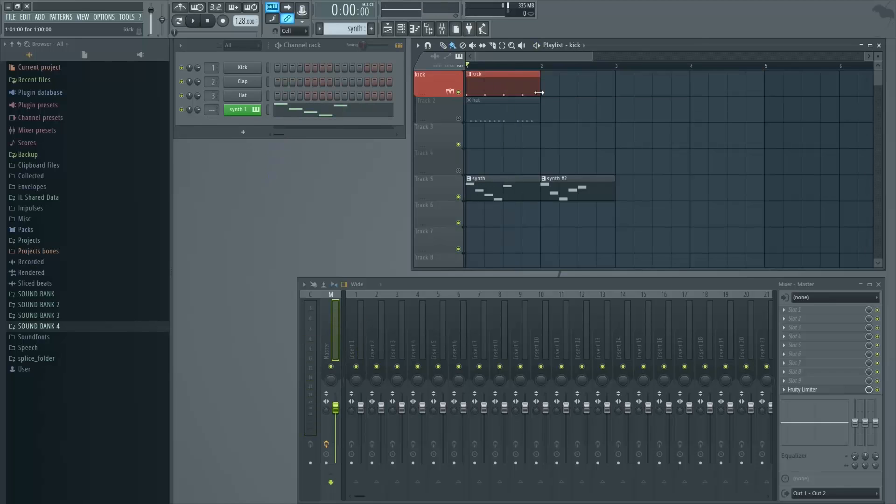
drag(539, 93, 763, 97)
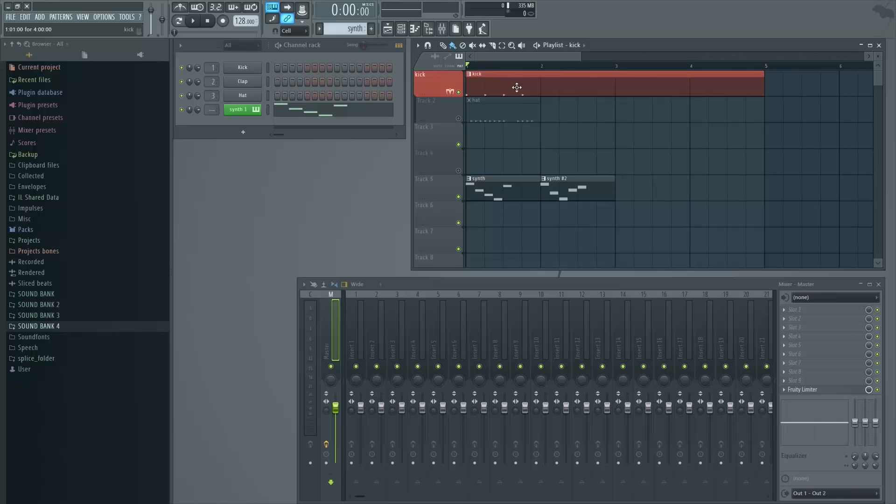
click(513, 89)
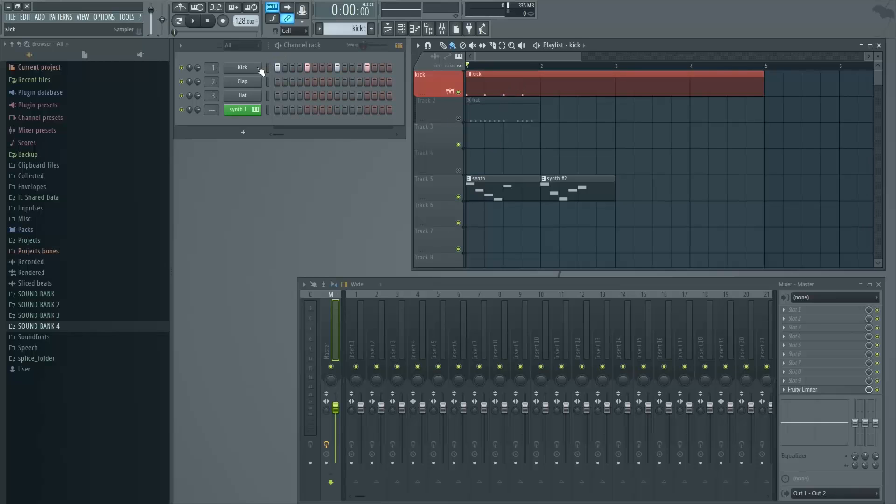
right_click(245, 69)
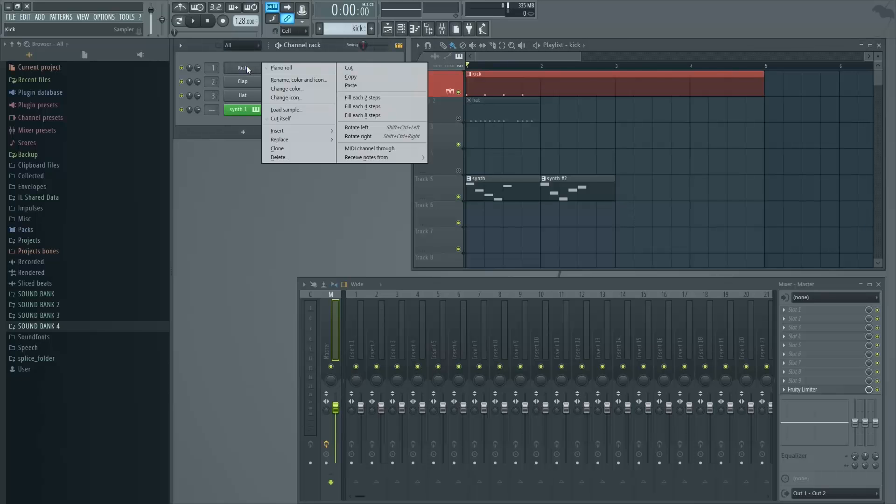
click(277, 68)
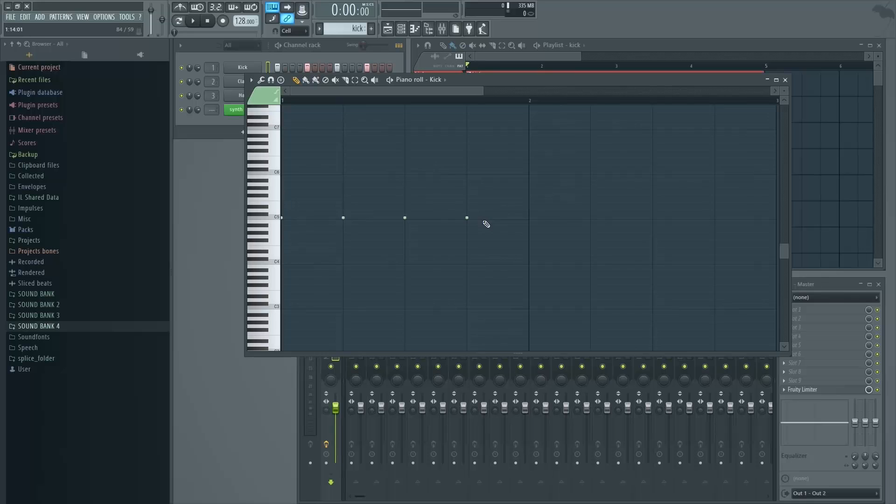
Step: Select all four C5 kick notes in the piano roll and lengthen them to slightly over half a beat each
key(ctrl+a)
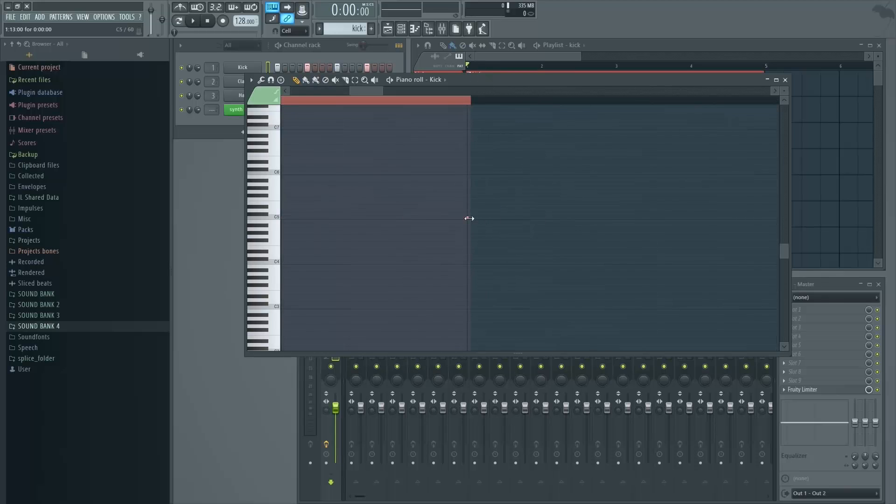
drag(468, 217, 687, 218)
scroll(430, 277, down, 5)
scroll(384, 274, down, 1)
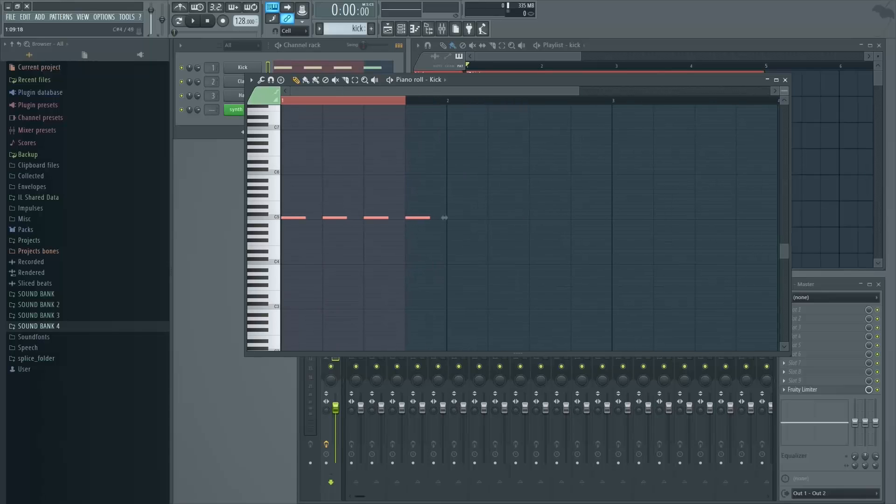
scroll(380, 258, up, 4)
scroll(381, 271, up, 3)
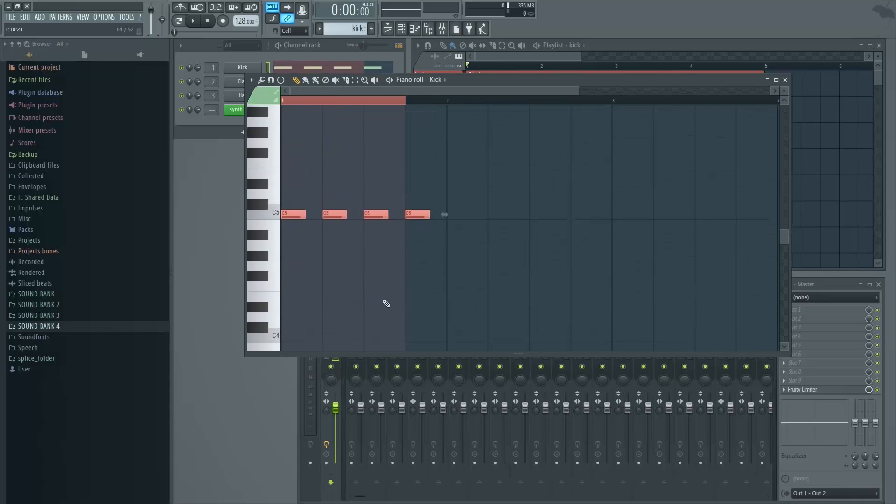
Step: Add A#4 notes on the first three beats of bar 2, D#5 on the fourth beat, and another note at the start of bar 3
click(449, 257)
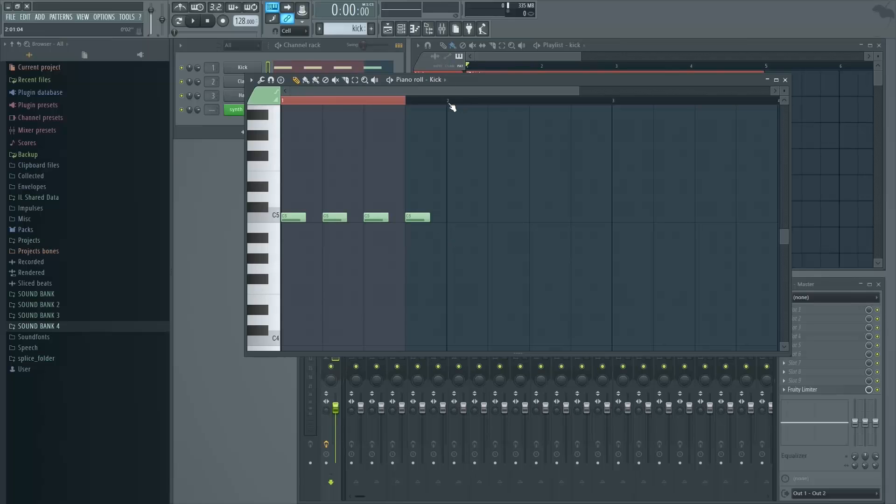
click(452, 238)
click(494, 238)
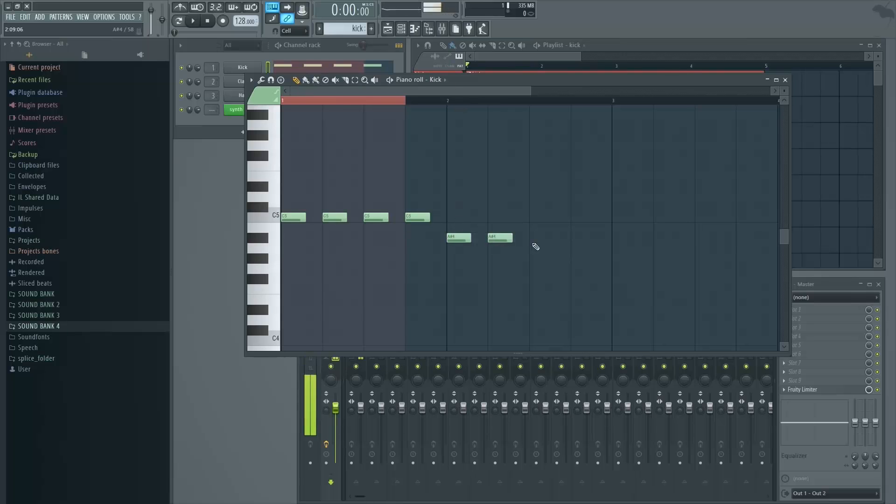
click(536, 238)
click(556, 186)
drag(556, 186, 583, 188)
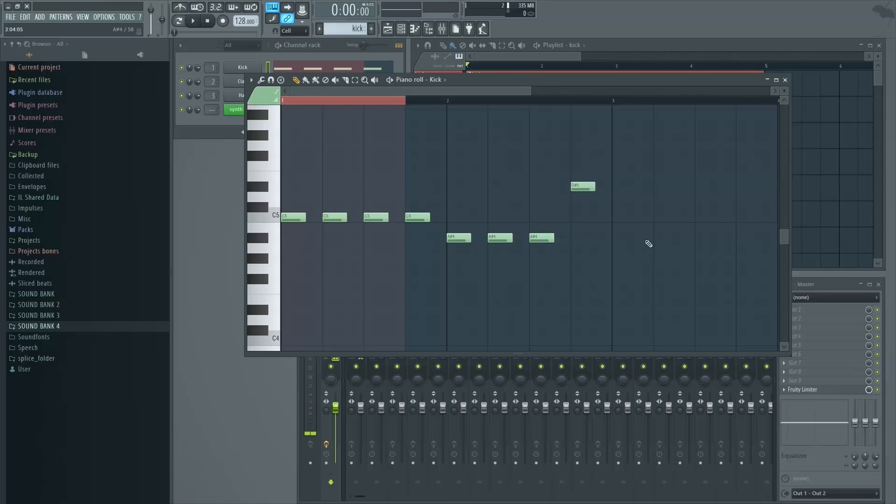
drag(507, 204, 441, 193)
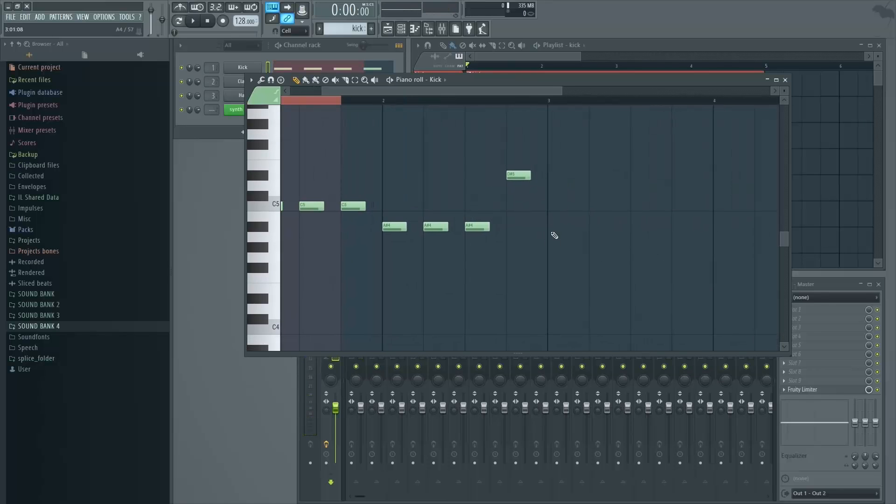
click(551, 220)
Step: Close the piano roll and shorten the kick clip in the playlist to one bar
key(F7)
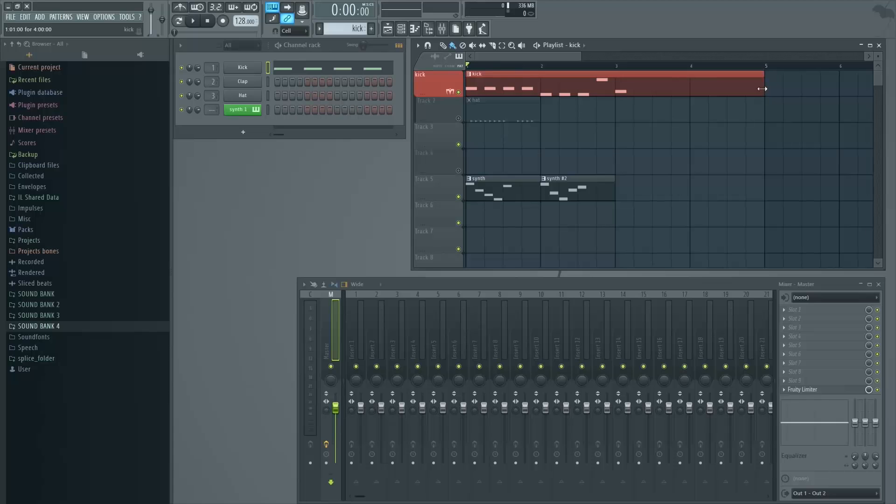
drag(763, 89, 541, 89)
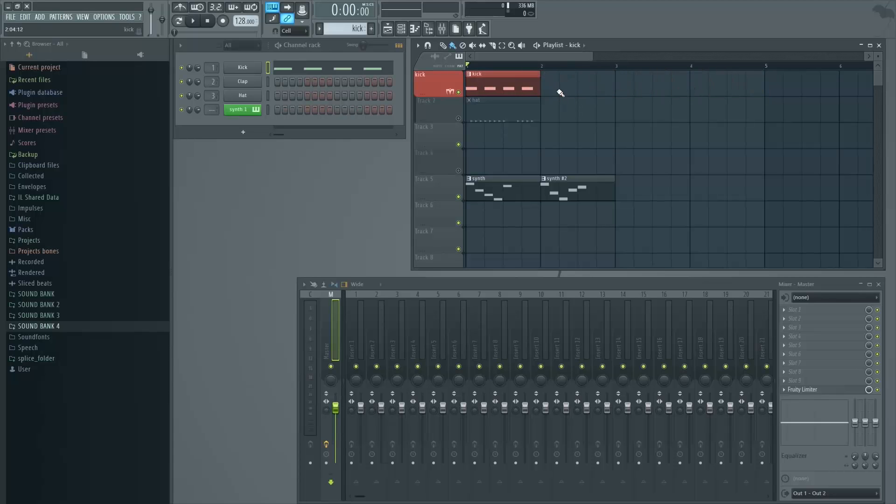
Step: Try copying the kick clip to bar 2 trimmed to the pattern's second bar, repeat it in bars 3 and 4, and delete the copies
drag(485, 86, 764, 94)
right_click(633, 91)
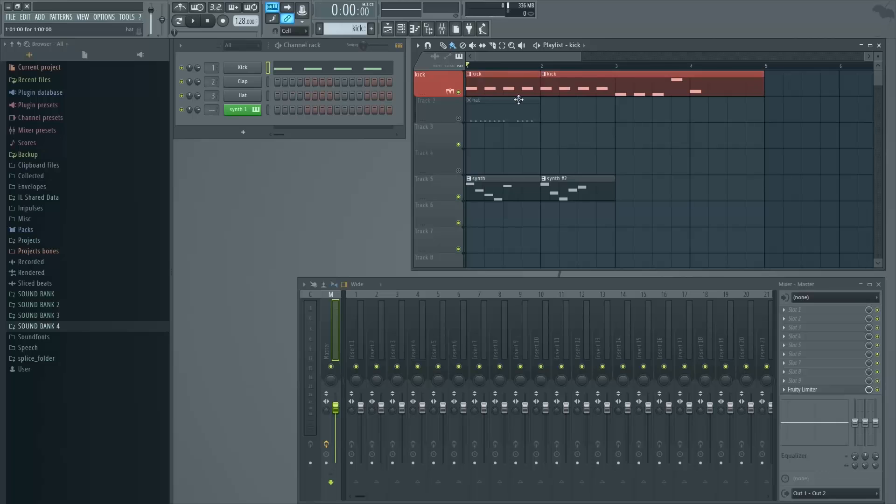
drag(543, 91, 617, 91)
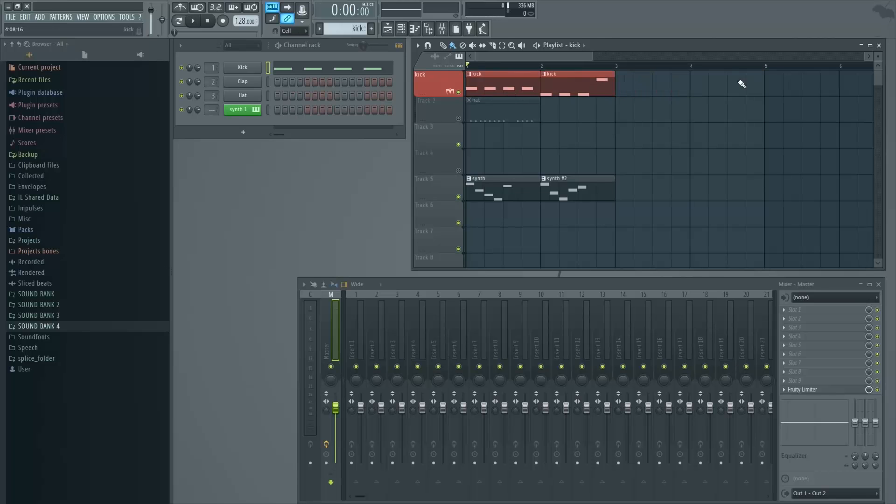
mouse_move(566, 89)
mouse_down()
mouse_move(643, 82)
mouse_move(714, 91)
mouse_up()
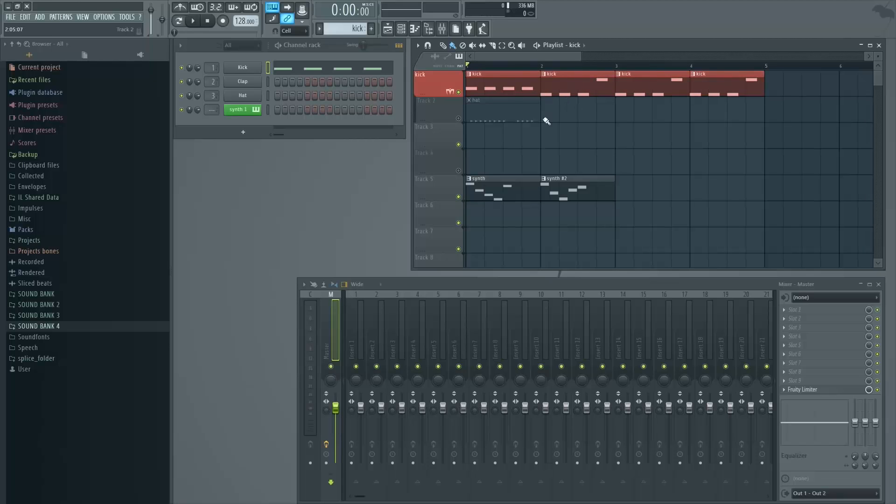
right_click(730, 88)
right_click(645, 86)
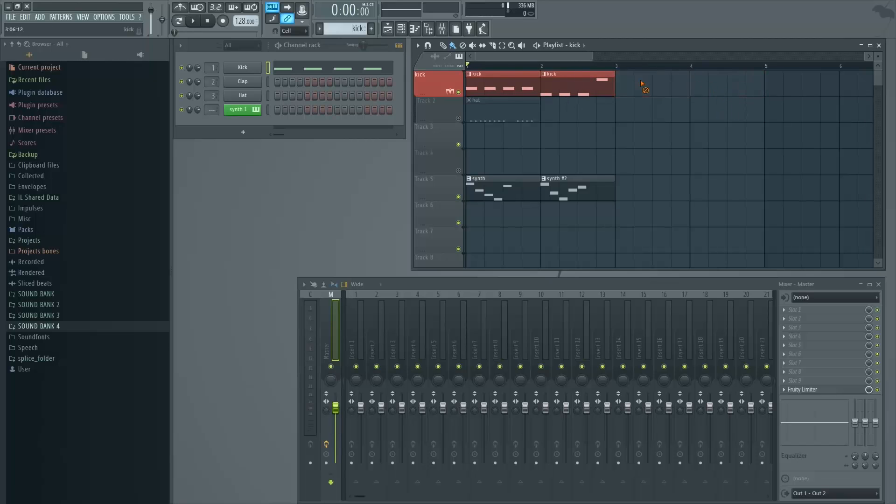
right_click(579, 86)
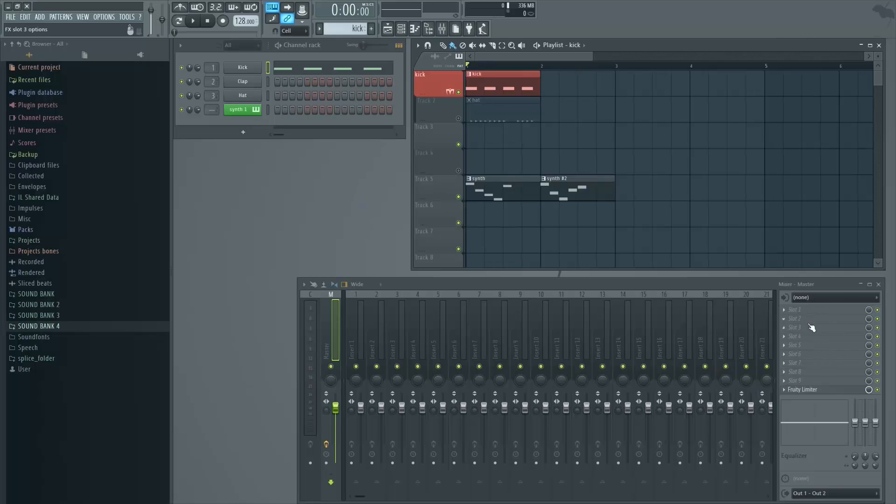
Step: Play the arrangement, route the synth 1 channel to mixer track 4, and play again to check its signal in the mixer
key(space)
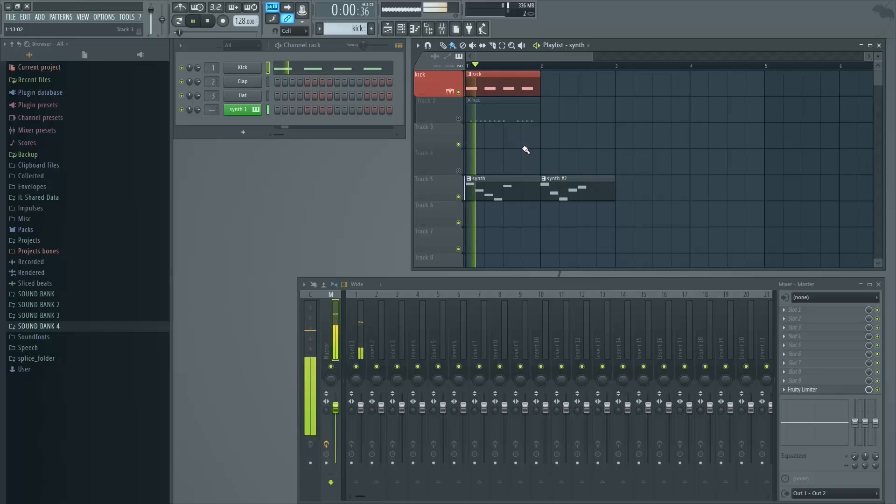
key(space)
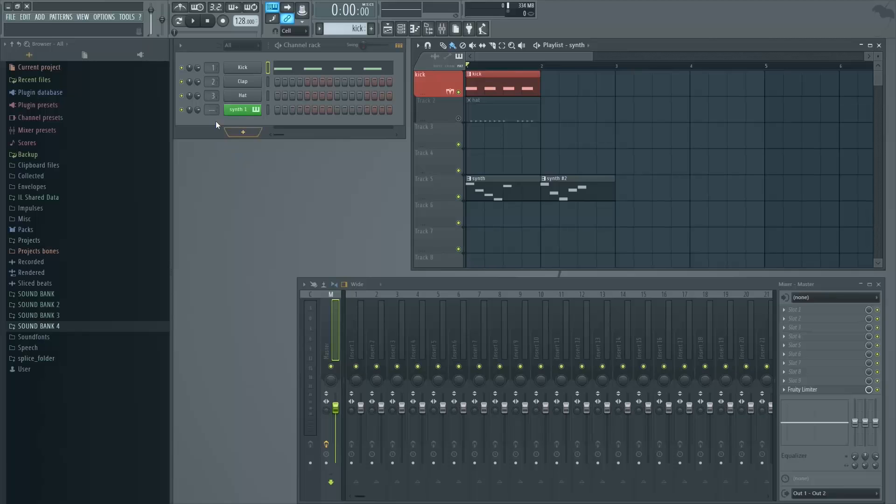
drag(213, 110, 212, 92)
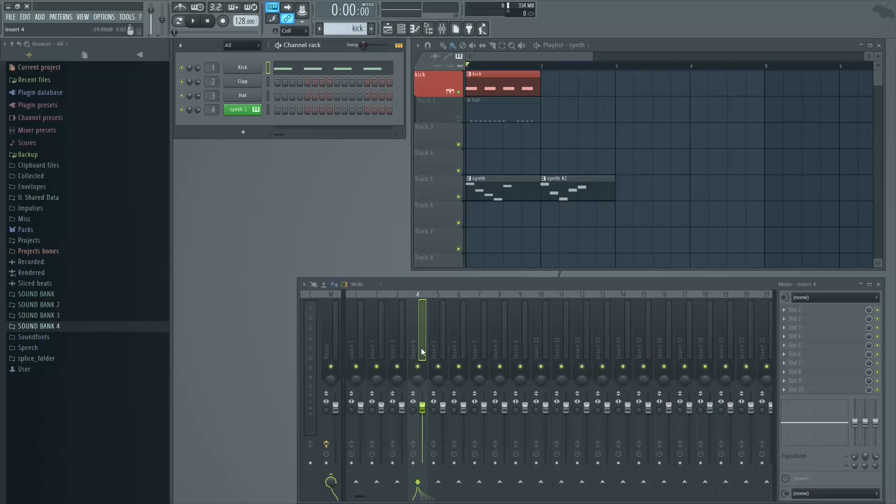
key(space)
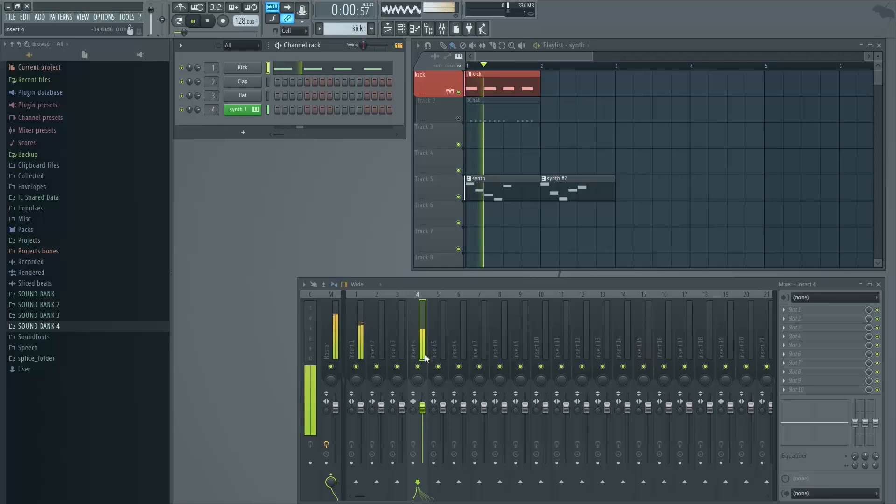
key(space)
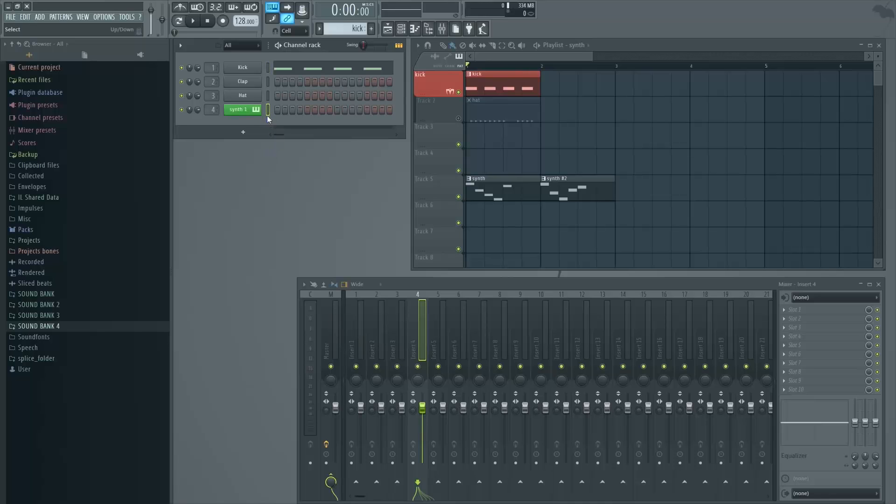
Step: Route the selected synth 1 channel to mixer track 2, try another target track, and set it back to 2
drag(364, 281, 358, 275)
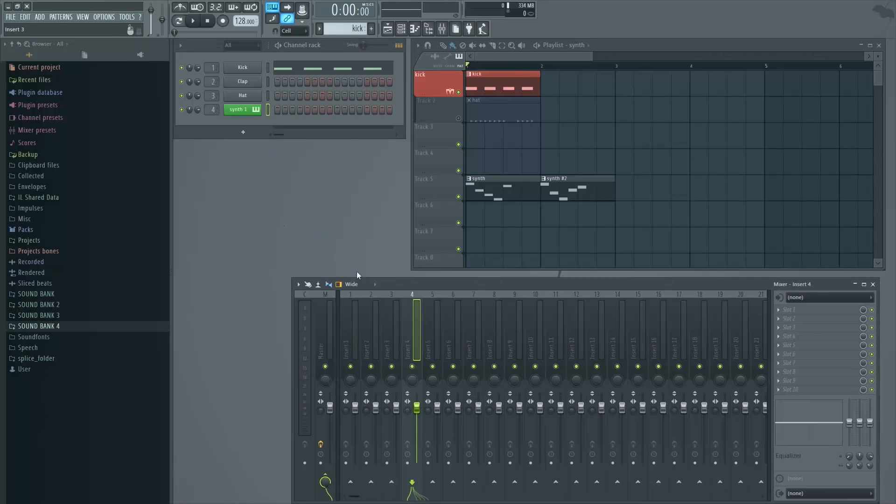
click(370, 343)
right_click(373, 341)
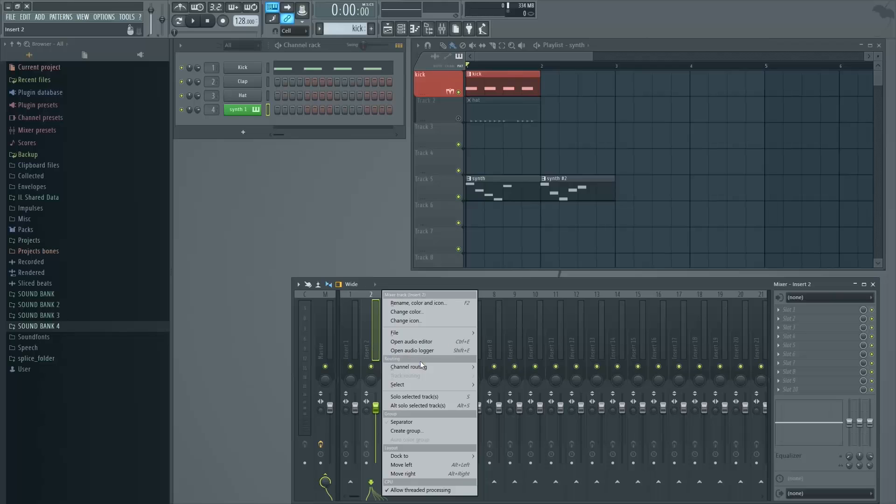
mouse_move(426, 366)
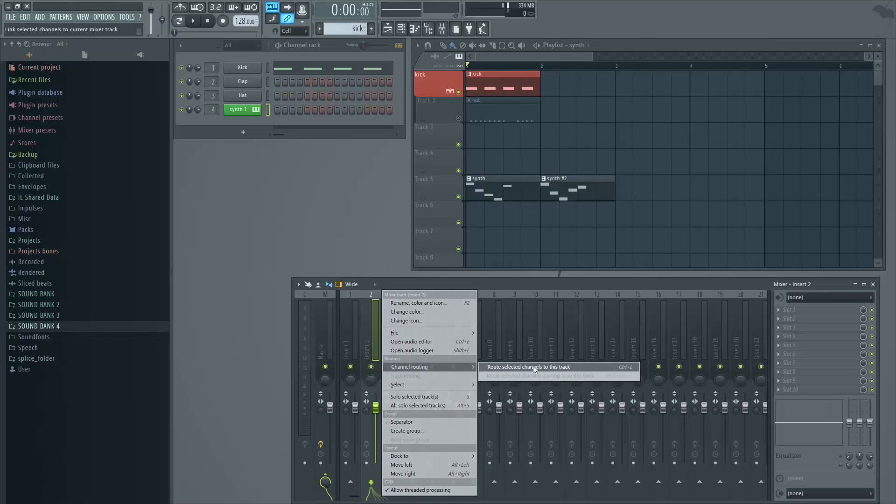
click(592, 368)
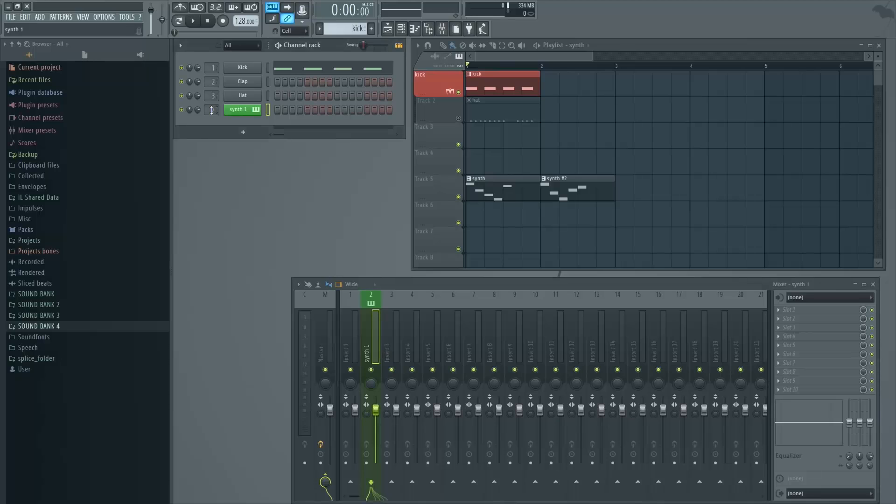
drag(212, 110, 212, 103)
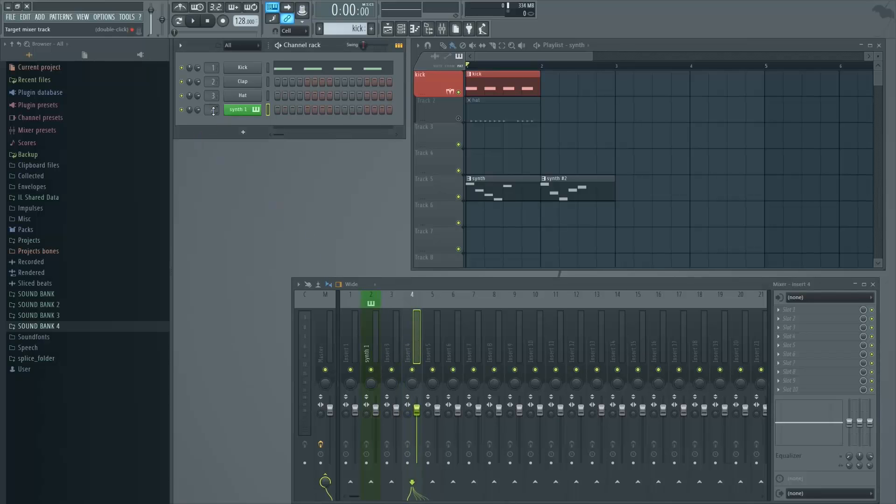
drag(212, 111, 212, 119)
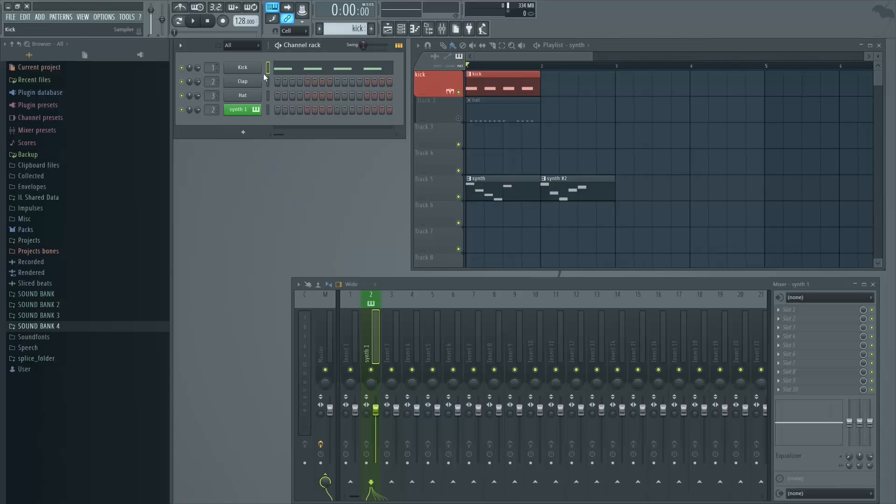
Step: Route the selected Kick channel to mixer track 1
right_click(351, 351)
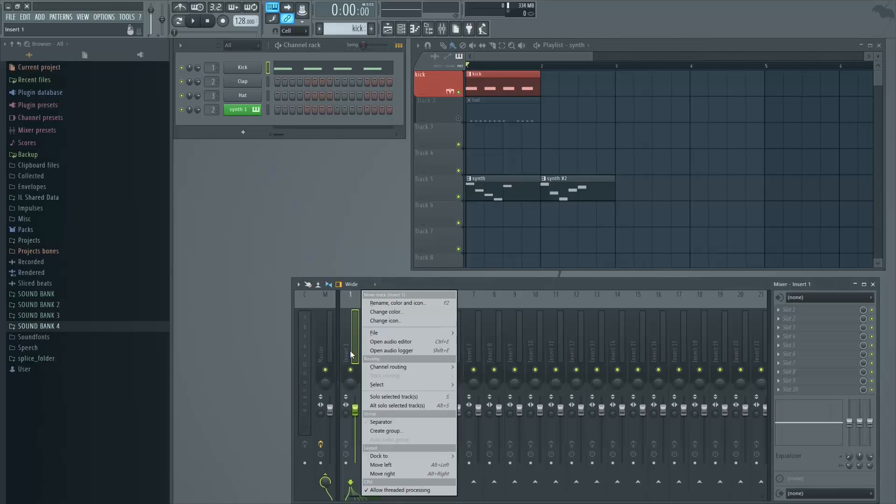
mouse_move(421, 368)
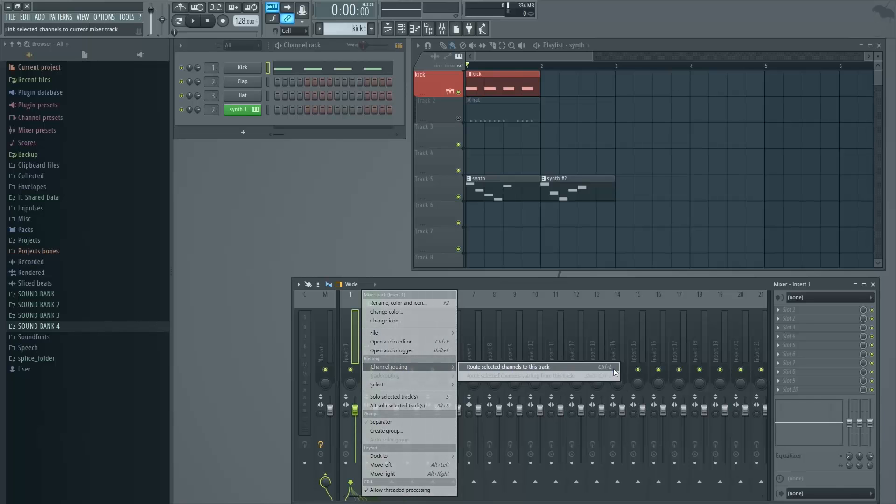
click(590, 367)
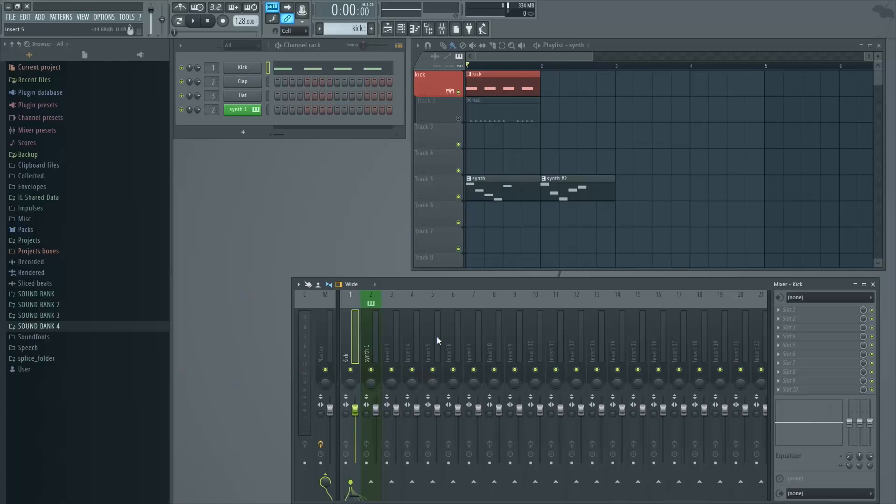
Step: Color the Kick mixer track red and give it the same icon as the kick playlist track
right_click(352, 348)
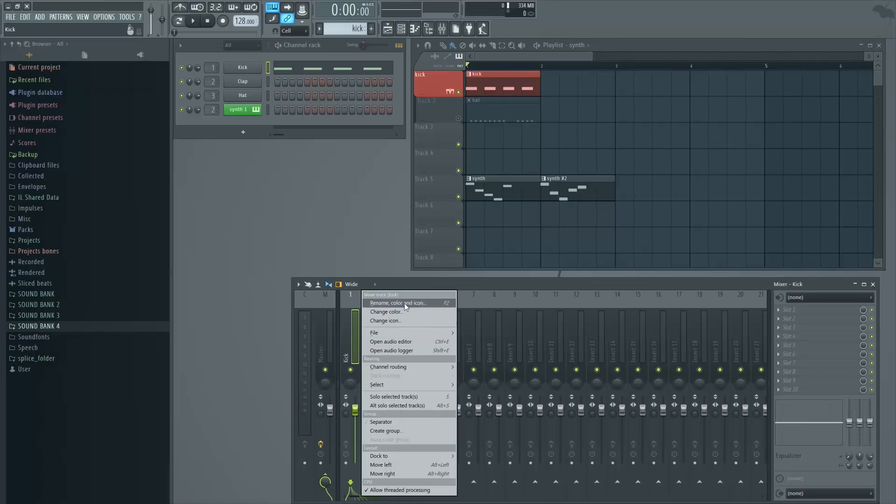
click(421, 304)
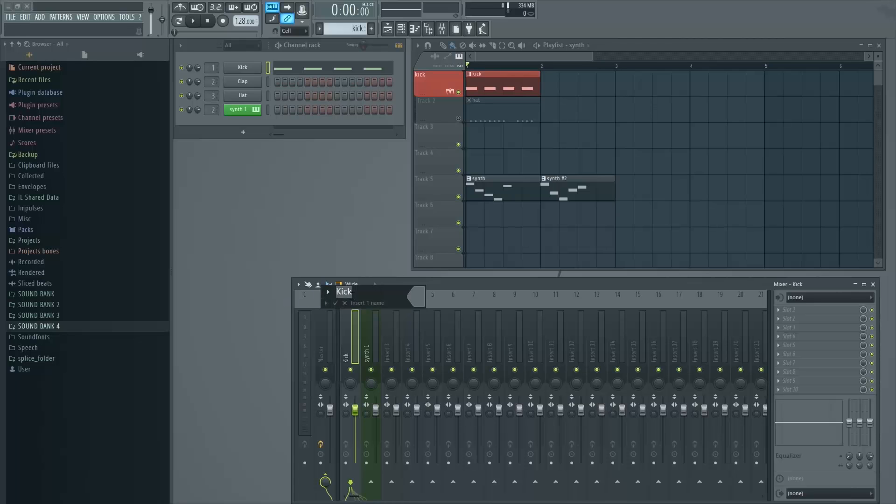
click(419, 299)
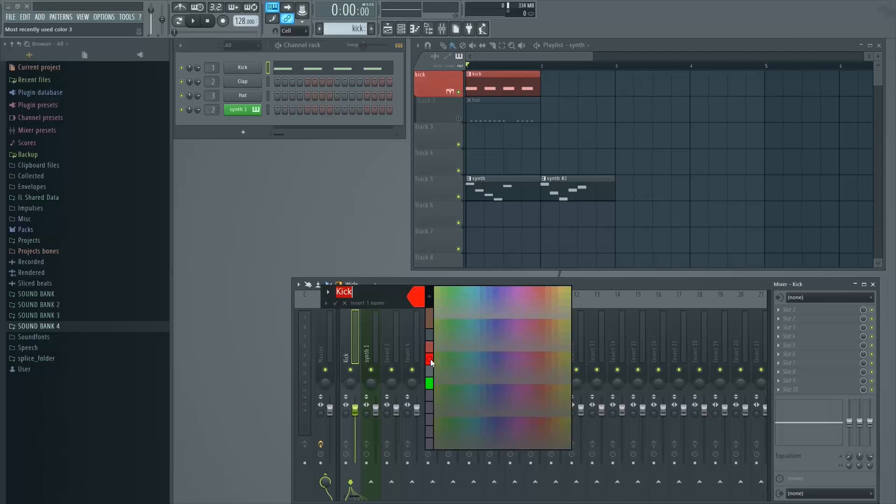
click(428, 361)
click(335, 301)
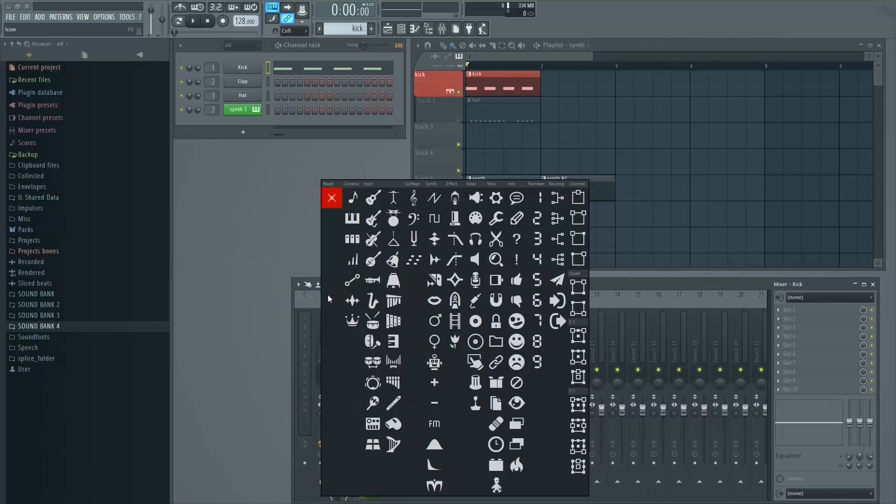
click(435, 485)
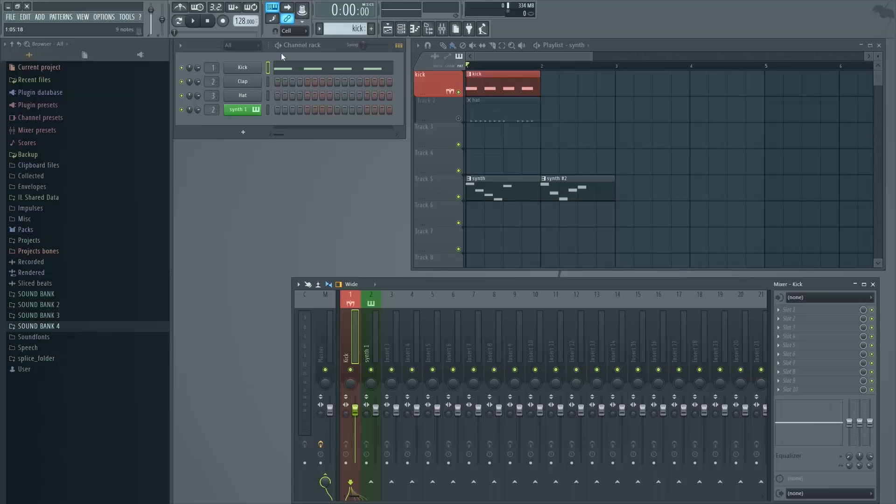
Step: Open the hat pattern, color the Hat channel light blue, and give it the drum icon
click(499, 117)
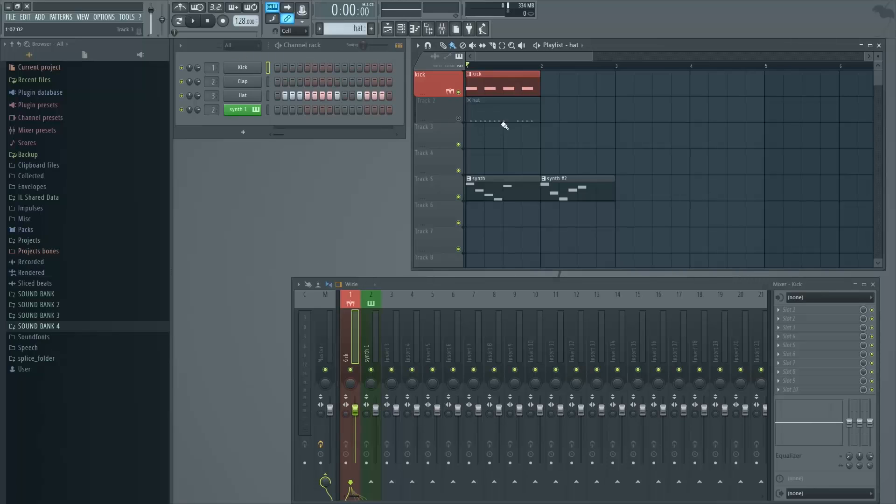
right_click(246, 100)
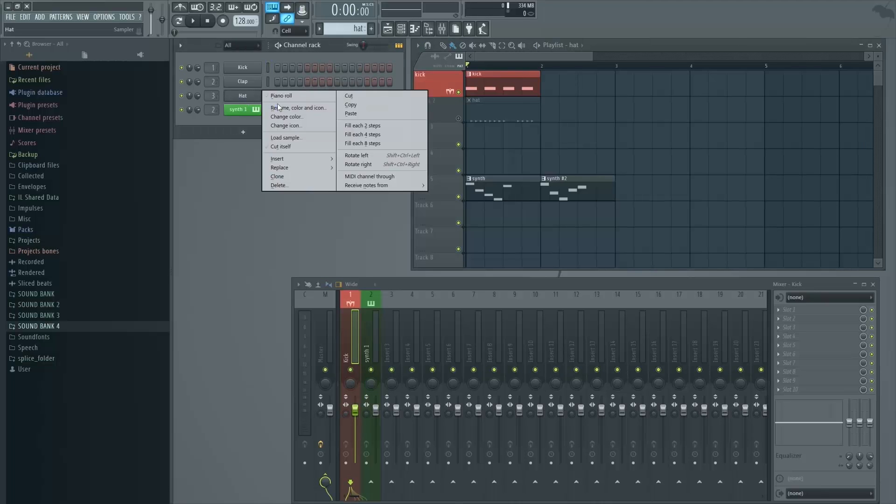
click(292, 111)
click(292, 107)
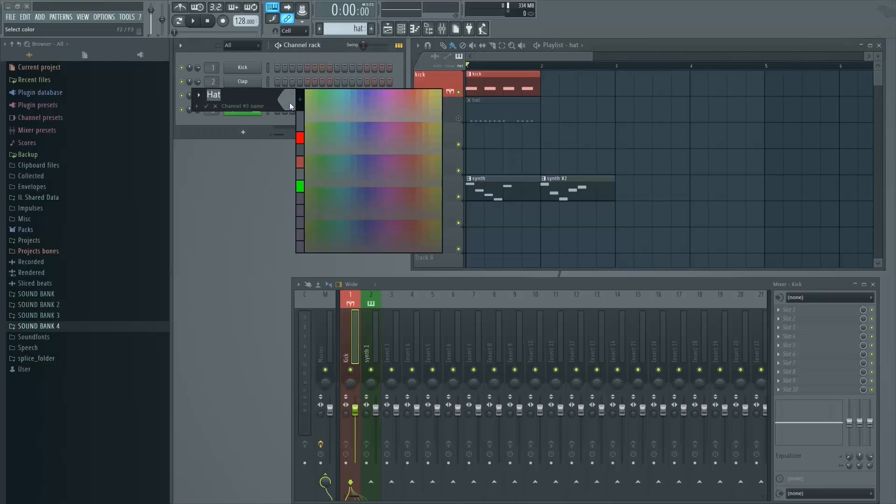
click(350, 94)
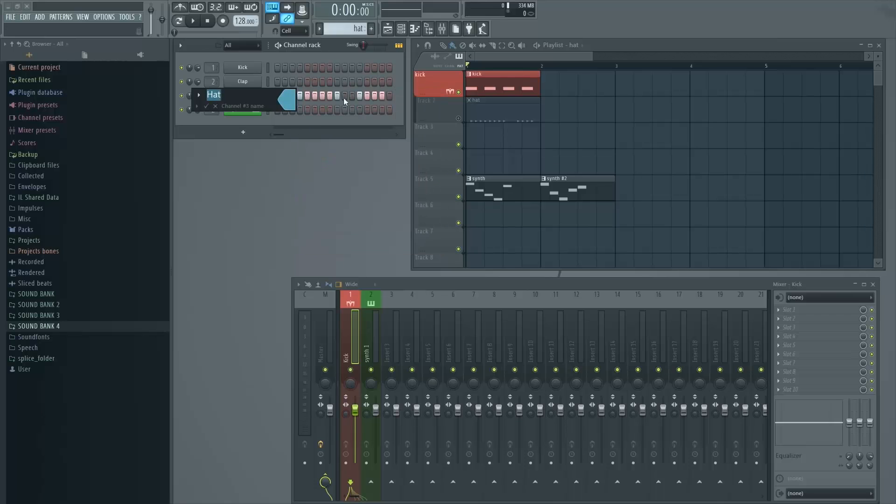
click(198, 96)
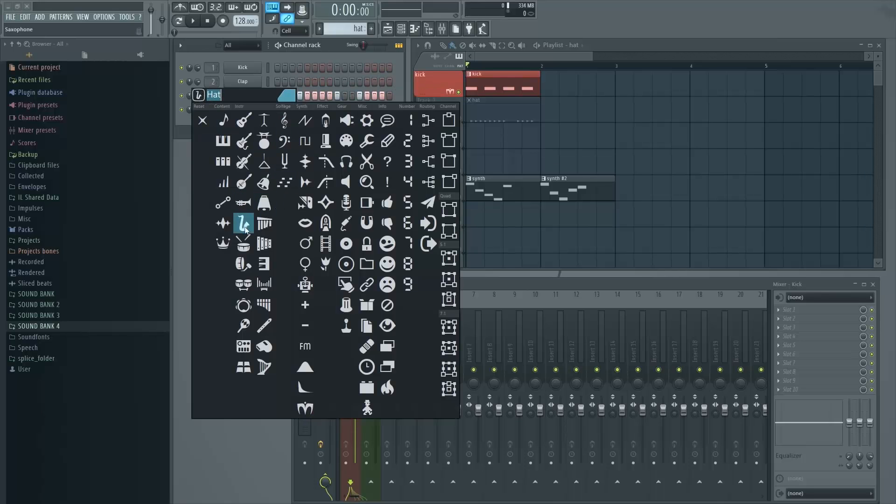
click(244, 243)
key(Return)
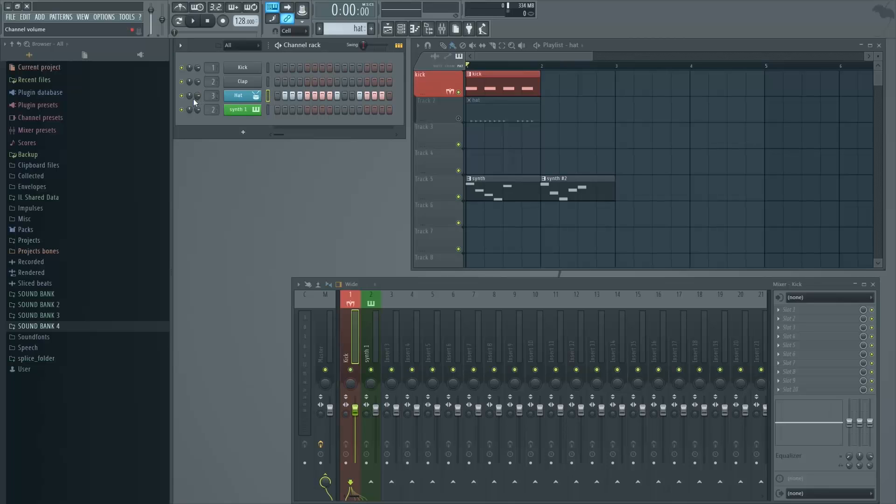
Step: Route the selected Hat channel to mixer track 3 and select mixer track 4
right_click(392, 356)
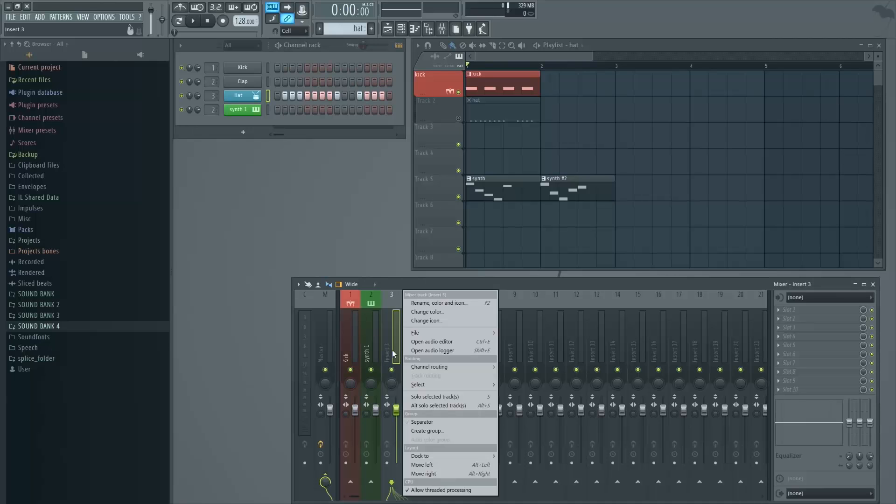
mouse_move(469, 371)
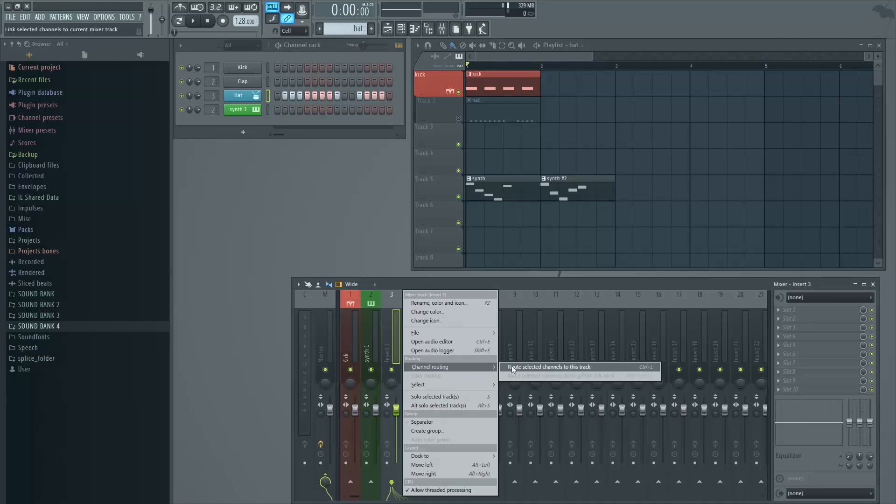
click(619, 368)
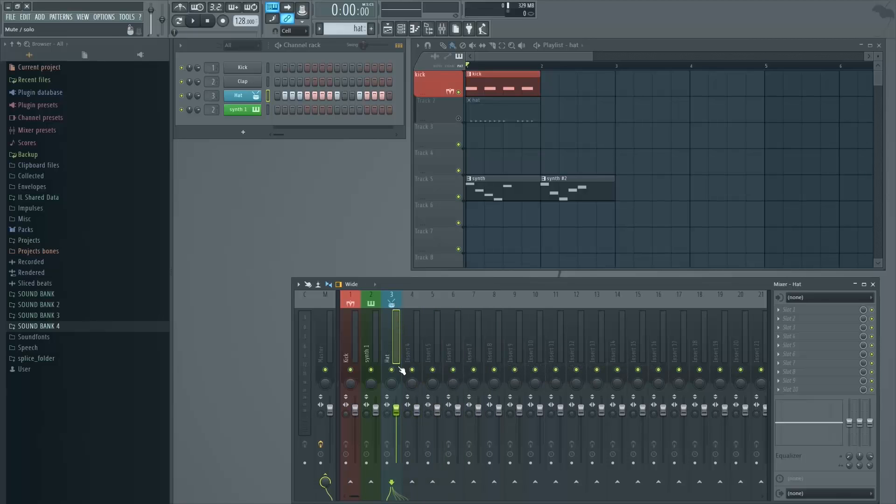
key(Right)
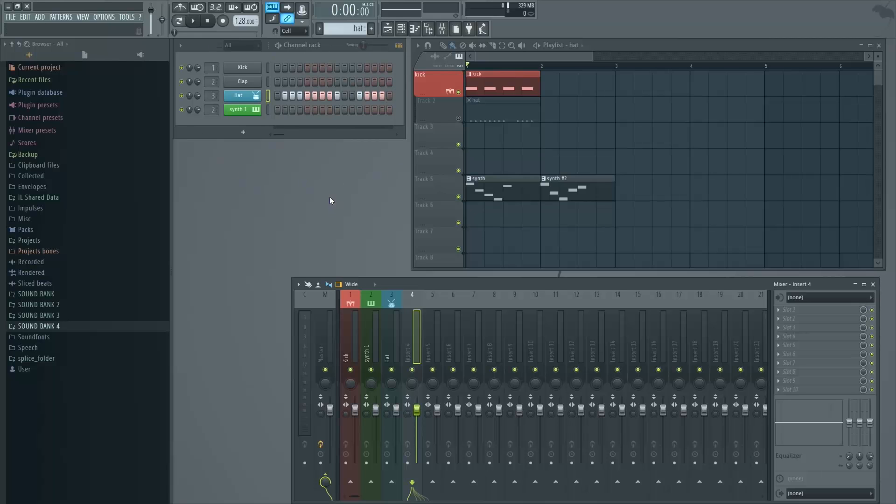
Step: Unmute playlist track 2 and play the arrangement briefly to check the Hat signal in the mixer
click(459, 118)
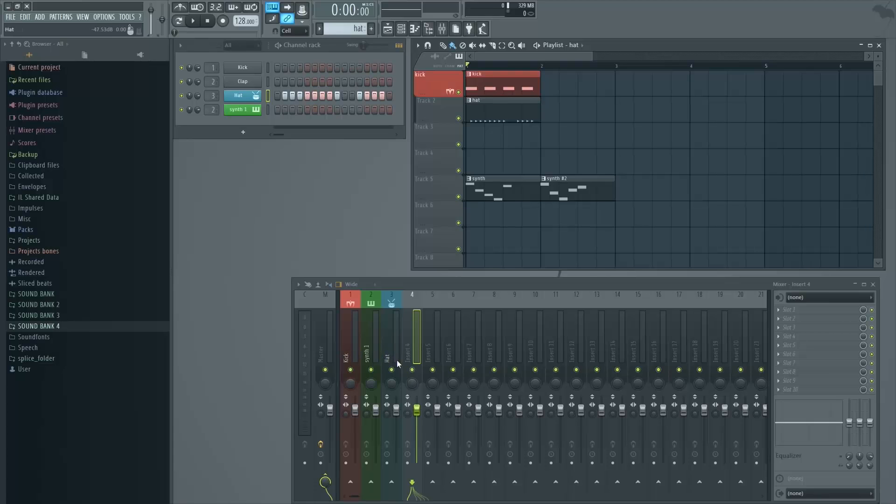
key(space)
key(space)
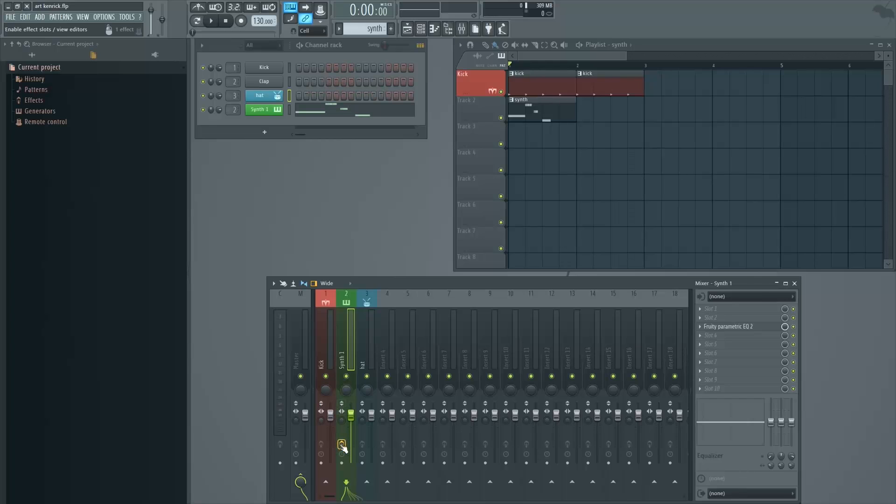
Step: View Synth 1's Fruity parametric EQ 2 editor, close it, and toggle effect slots 1 and 2 off and back on
click(729, 326)
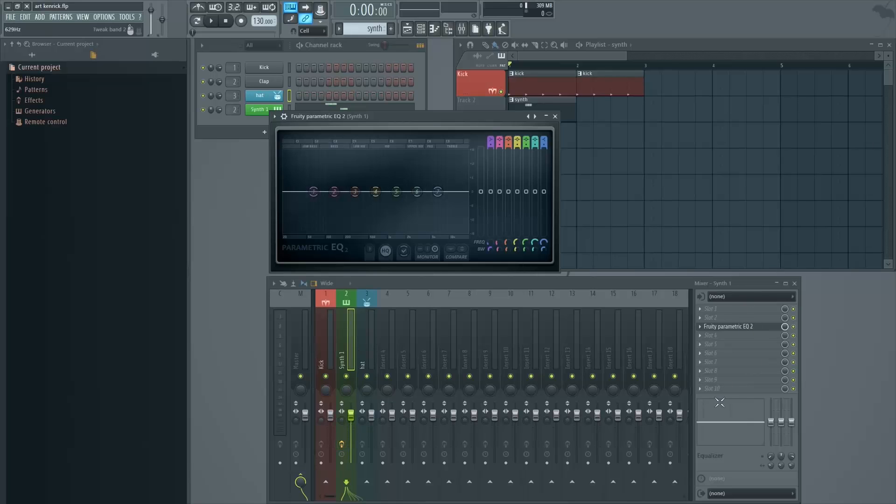
click(555, 117)
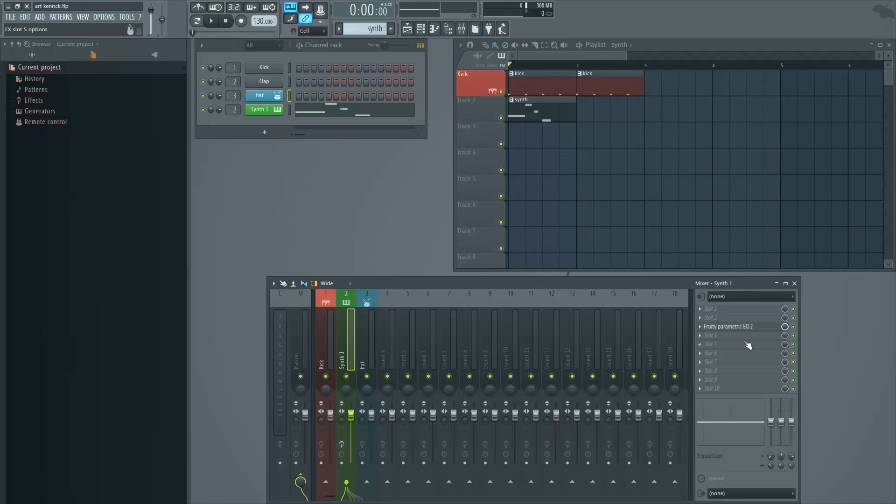
click(793, 310)
click(794, 318)
click(794, 318)
click(794, 310)
Step: Check the mixer's Plugin Delay Compensation options and select the Kick, hat and Synth 1 mixer tracks to compare their effect slots
click(273, 283)
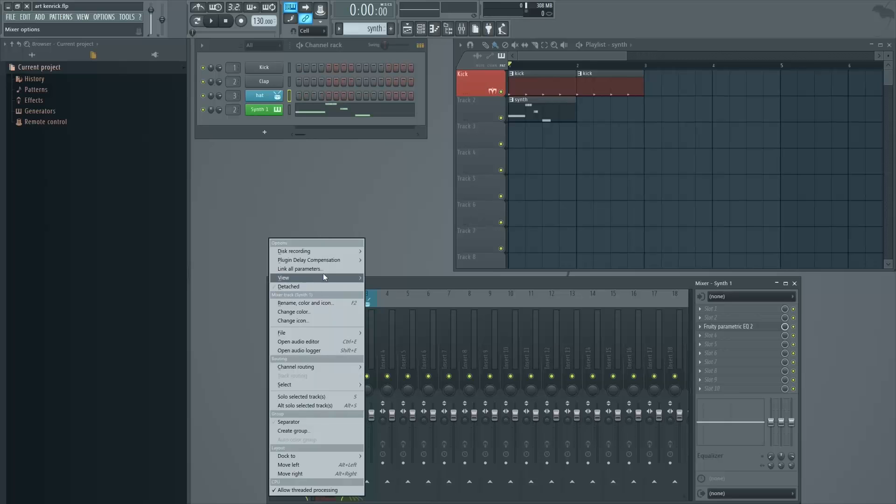
mouse_move(335, 262)
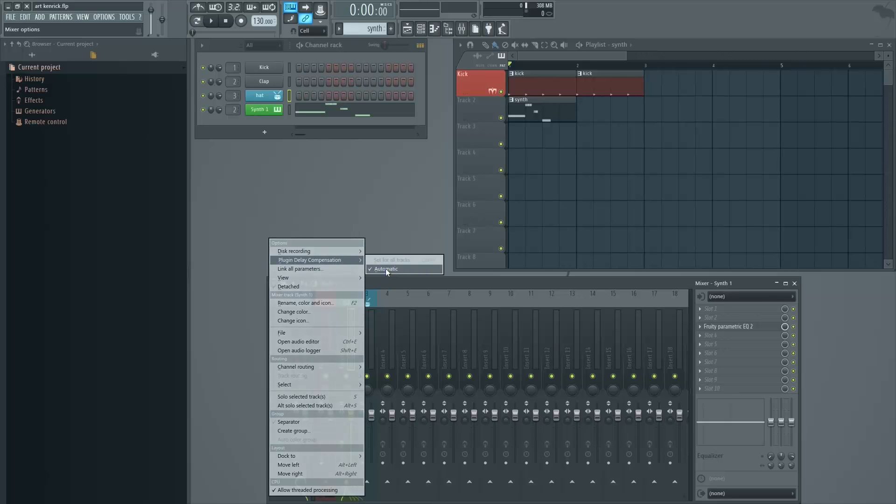
click(442, 284)
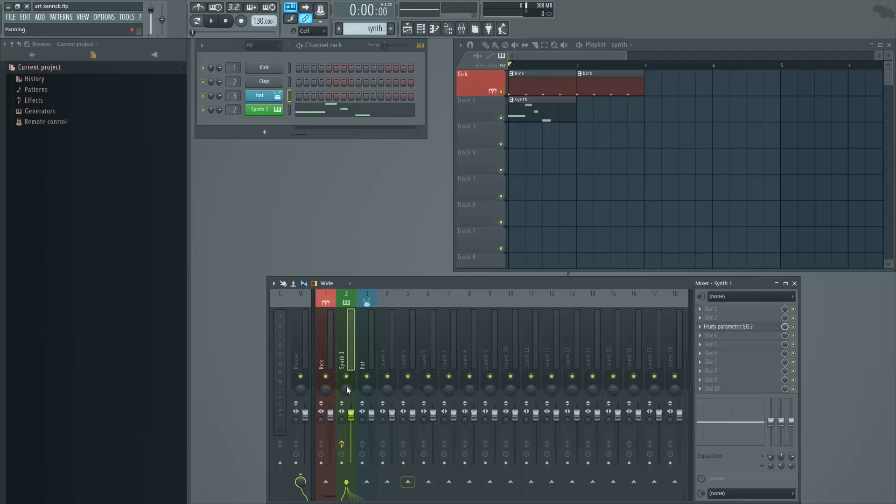
click(324, 360)
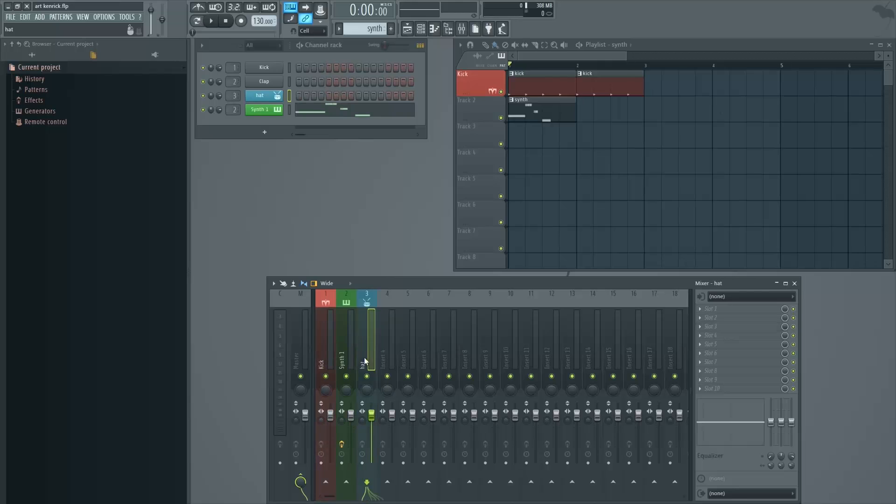
click(349, 357)
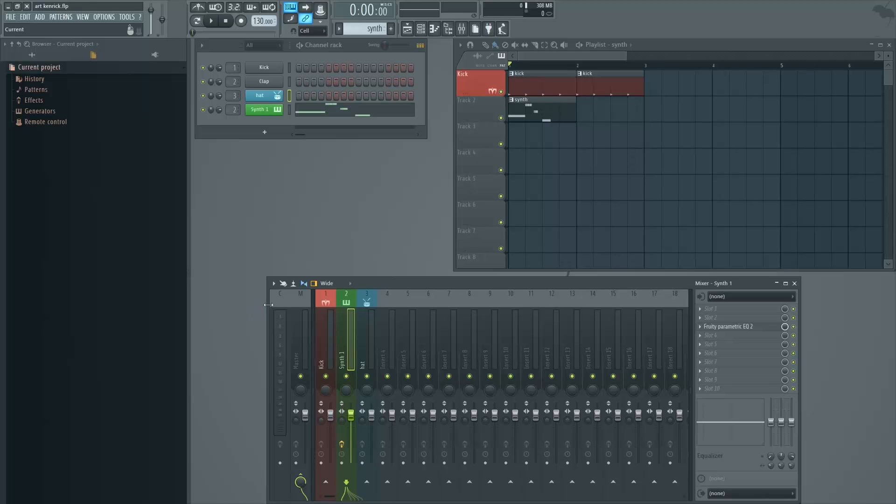
Step: Detach the mixer window and move it aside, and look at the playlist's options, including Detached
click(275, 284)
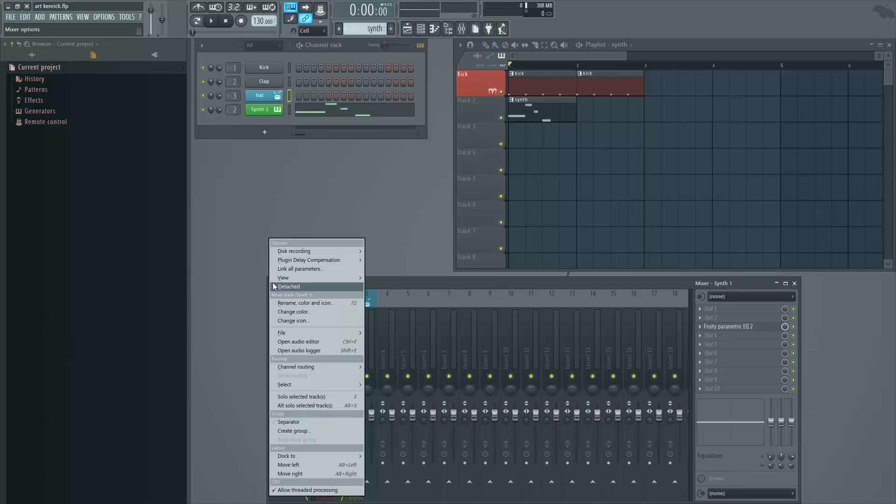
click(325, 286)
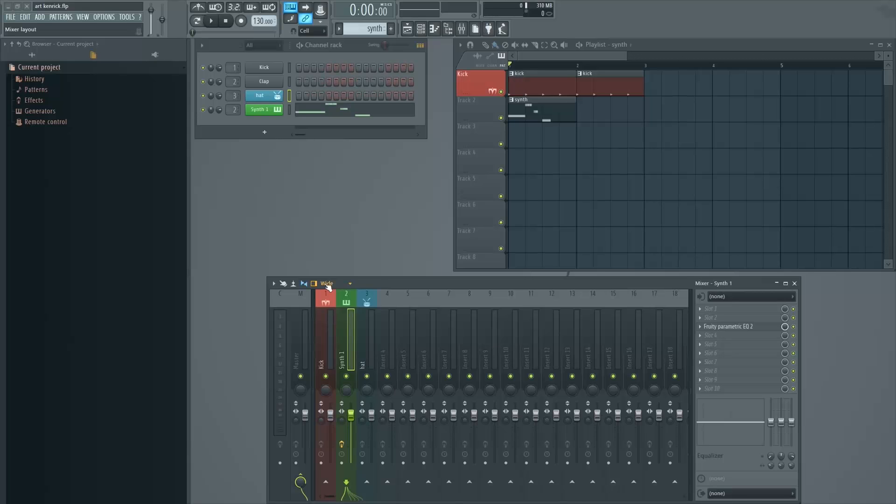
drag(386, 280, 362, 310)
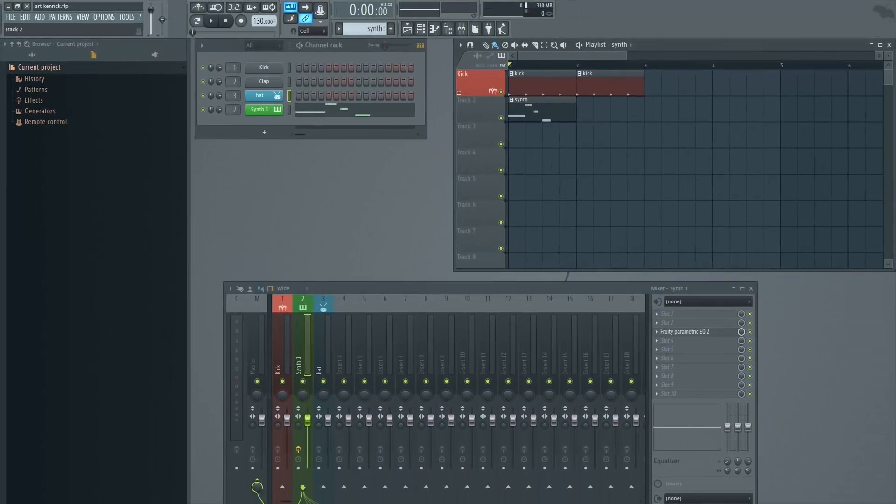
click(460, 45)
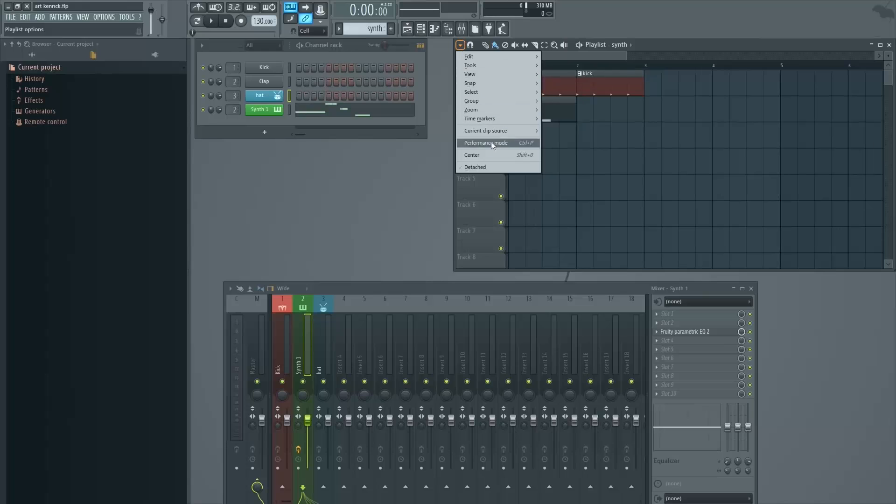
click(356, 201)
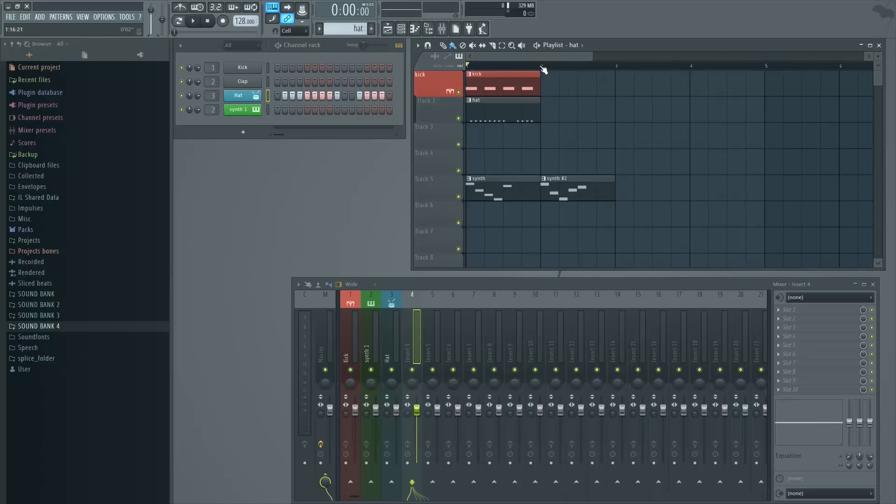
Step: Set a time selection over bar 1 of the playlist, play it as a loop, and deselect the clips
click(484, 69)
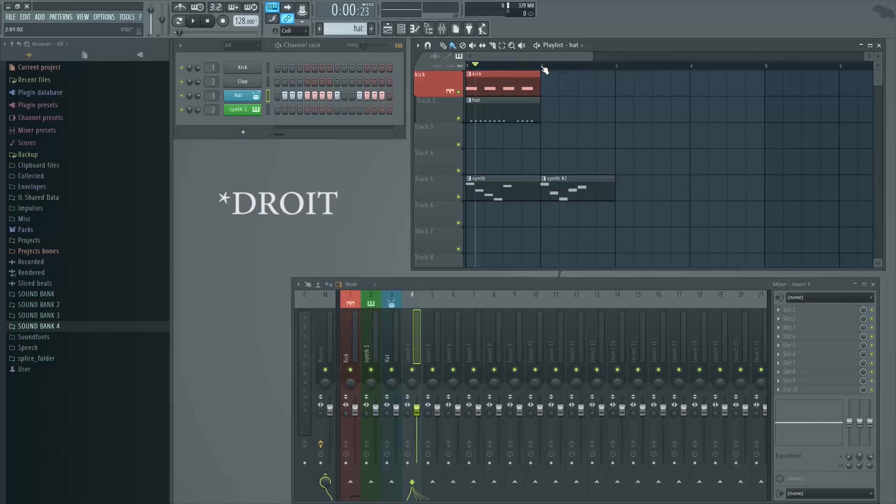
drag(542, 69, 469, 61)
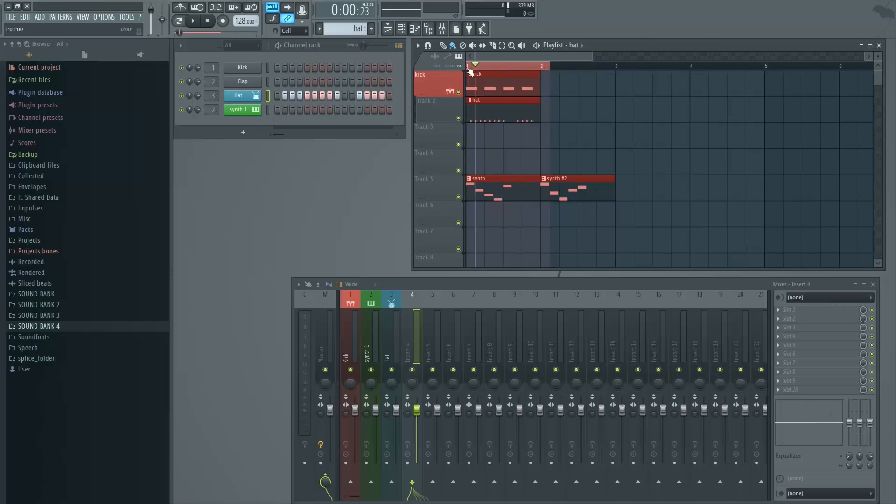
right_click(545, 70)
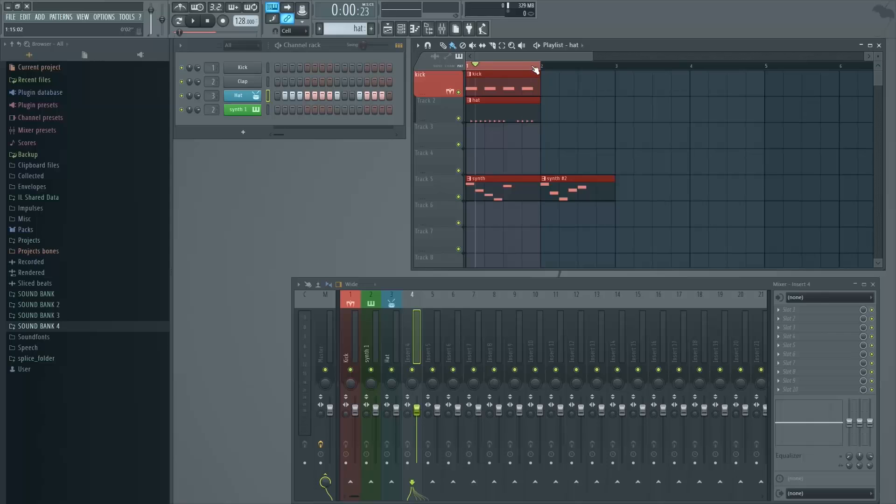
key(space)
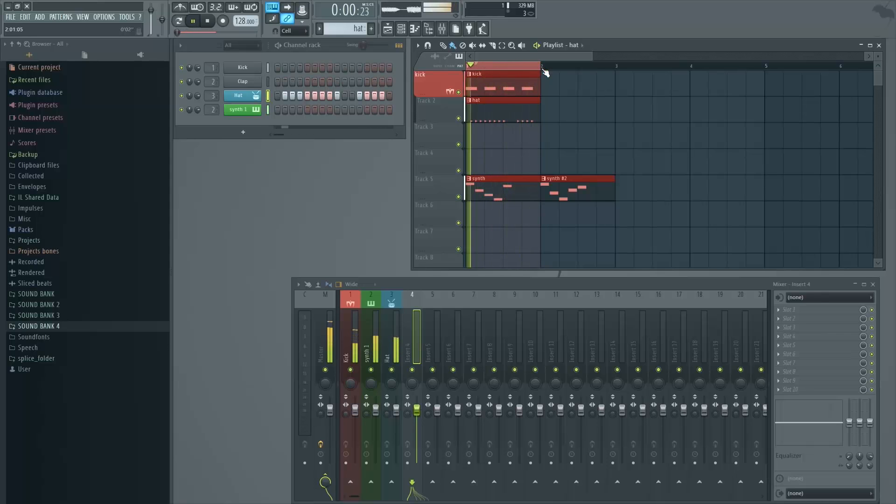
key(space)
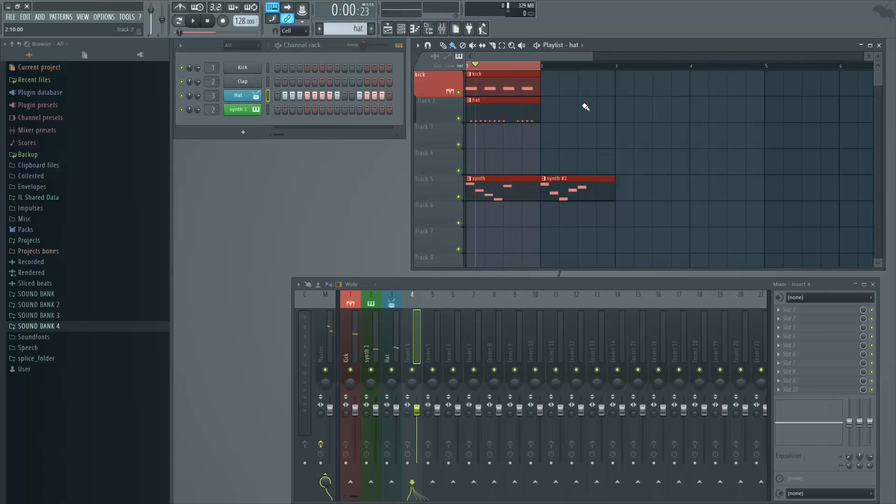
key(ctrl+d)
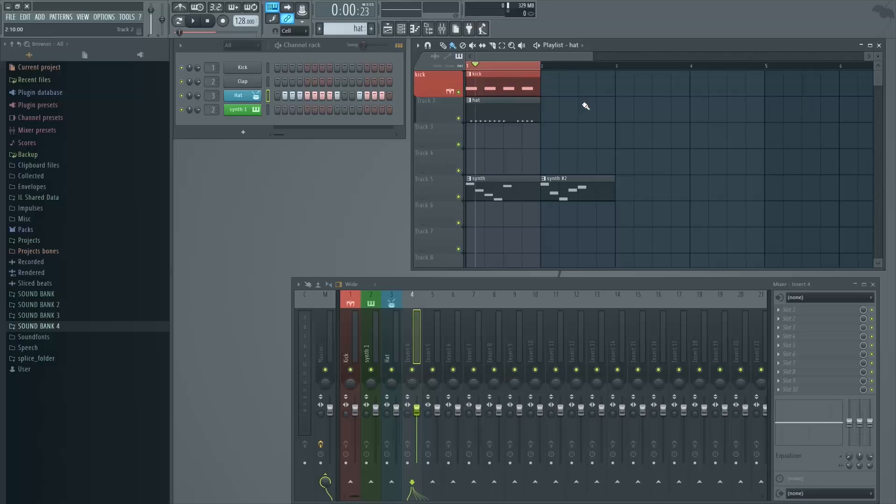
Step: Set a time selection over bar 1 of the playlist, audition it with the synth 1 mixer track panned 100% left, and reset the panning
drag(542, 66, 469, 67)
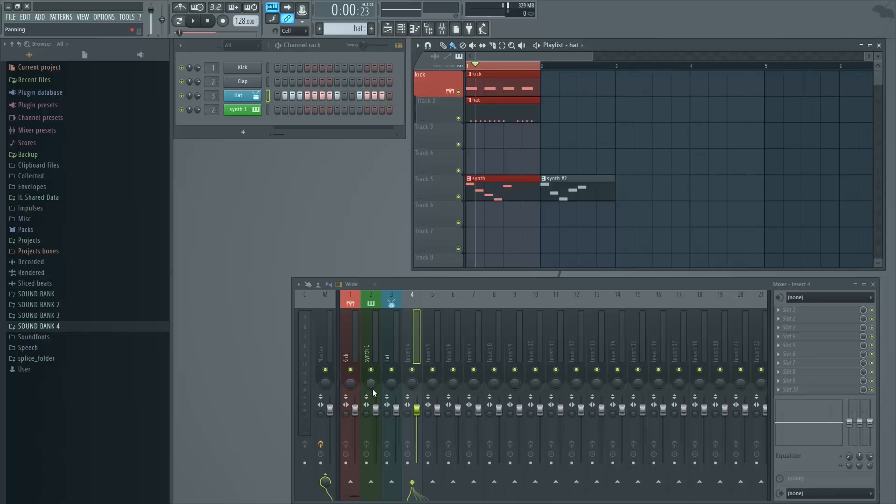
drag(373, 394, 373, 420)
key(space)
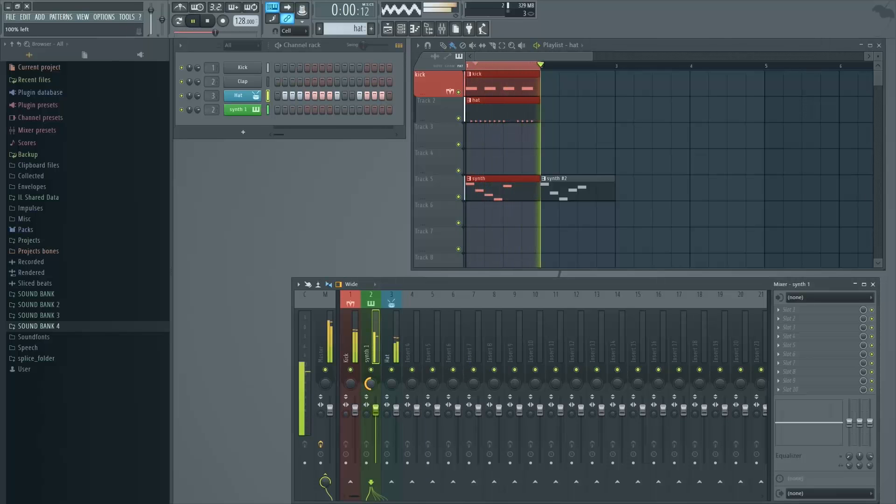
key(space)
right_click(372, 384)
click(380, 364)
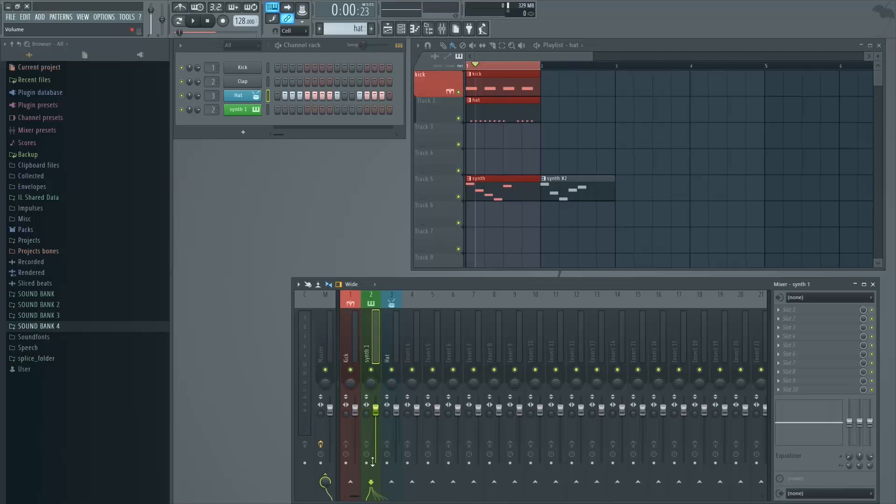
Step: Select the Kick, synth 1 and Hat mixer tracks in turn to examine their routing to the Master
click(353, 354)
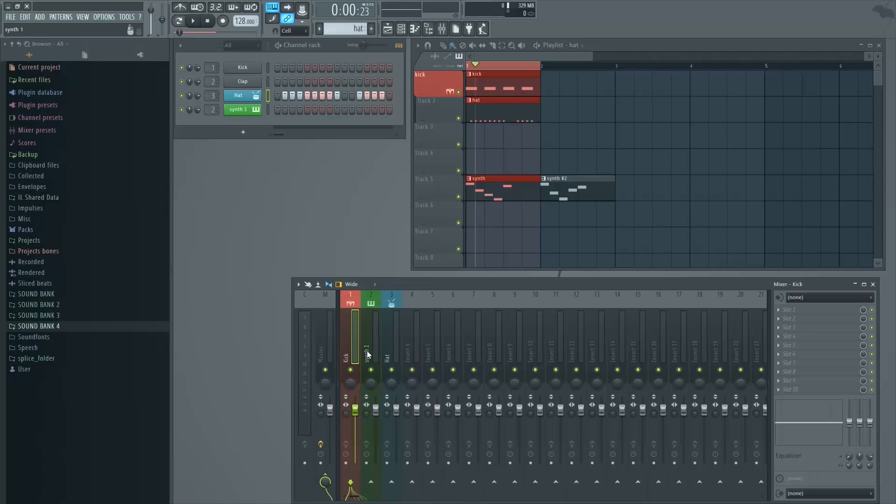
click(373, 356)
click(390, 356)
click(355, 352)
click(373, 353)
click(405, 354)
click(388, 353)
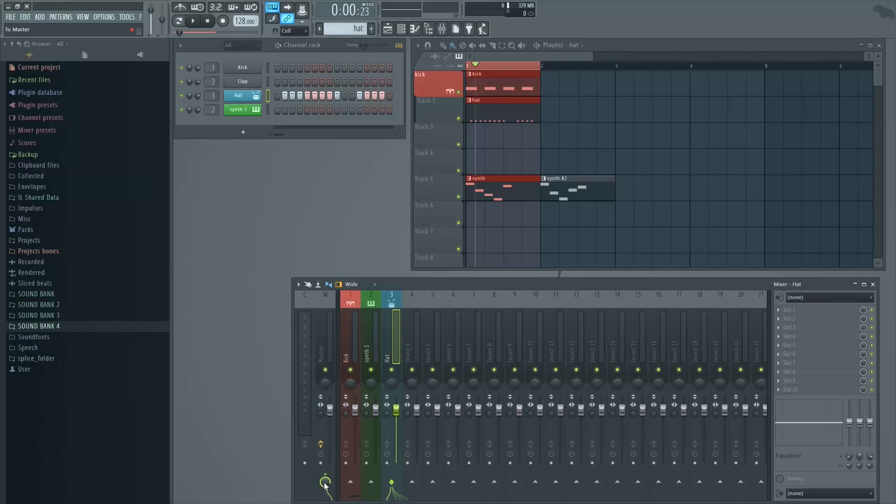
Step: Select the Master mixer track and play the loop to examine the levels feeding into it
click(326, 351)
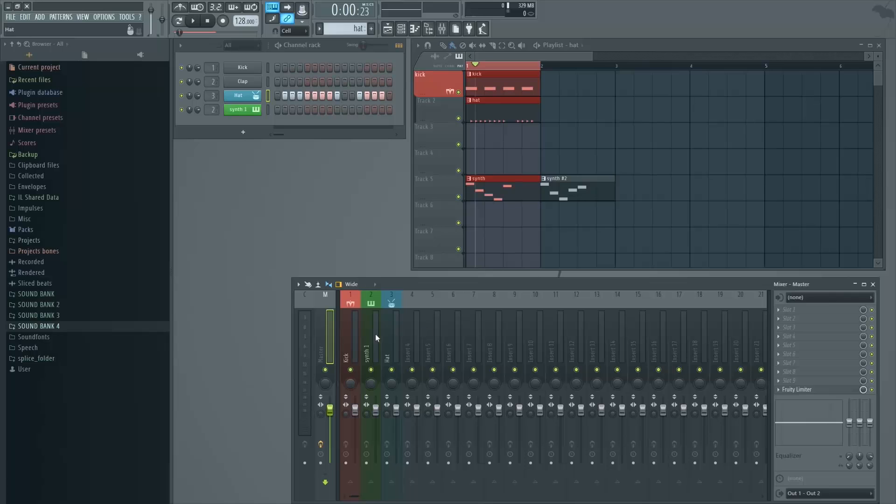
key(space)
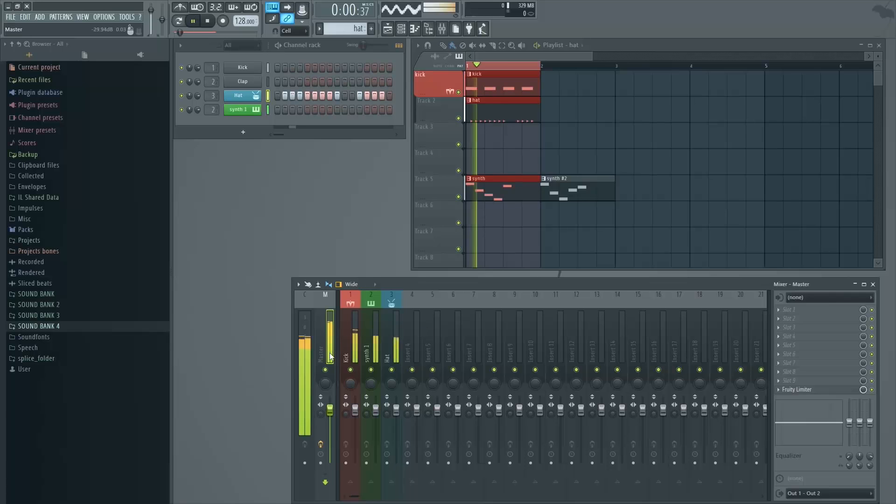
key(space)
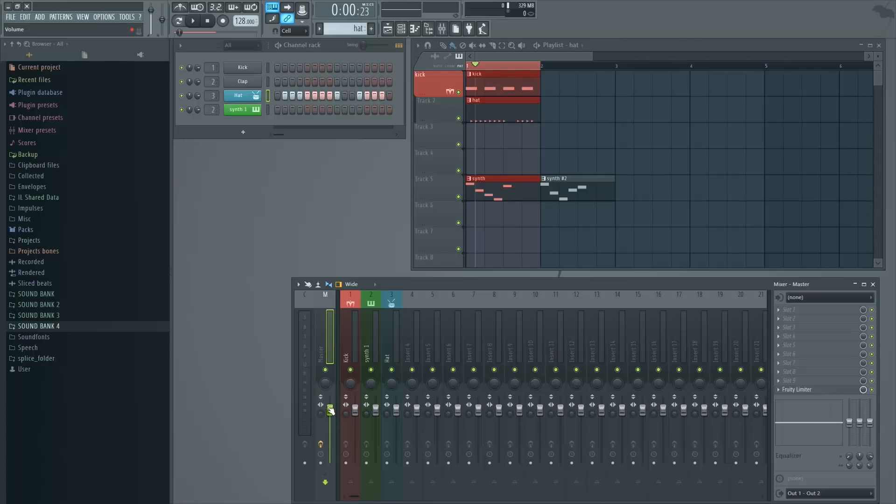
Step: Audition the loop with the Master track panned about 18% right, and reset its panning
drag(330, 411, 325, 376)
key(space)
key(space)
key(space)
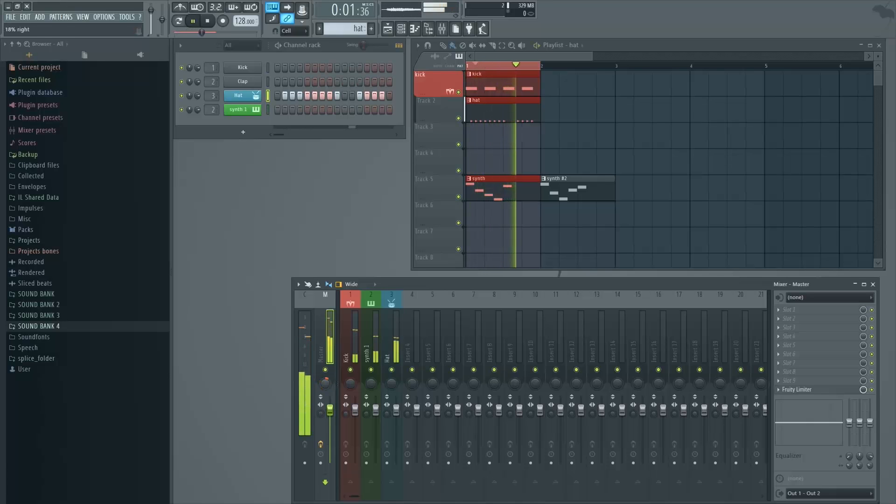
right_click(325, 376)
click(350, 368)
key(space)
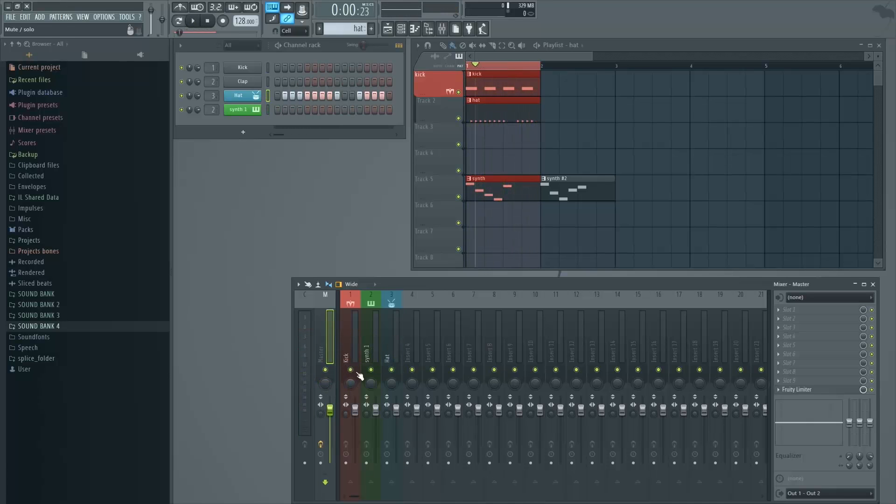
Step: Mute the Kick mixer track and play the loop without it
click(350, 370)
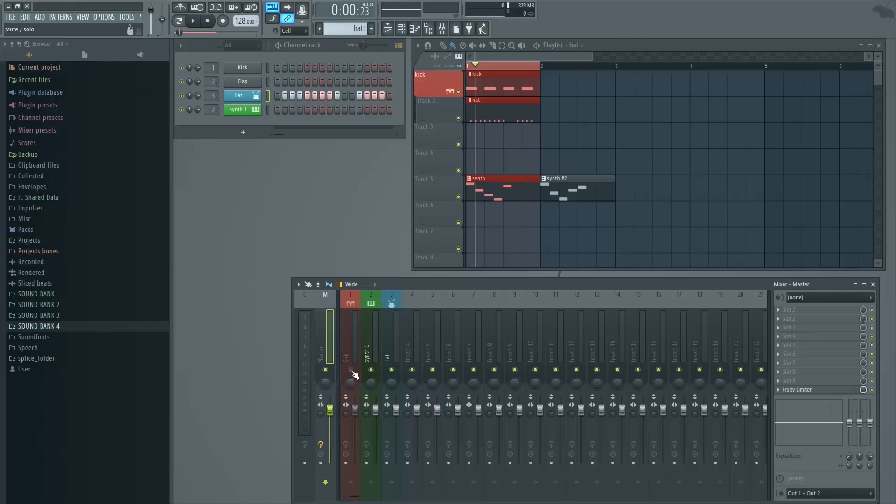
key(space)
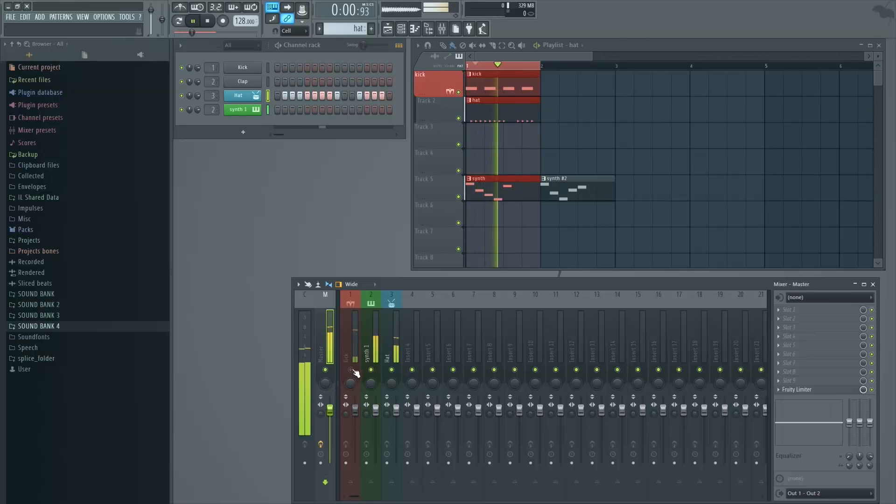
key(space)
Step: Solo the Kick mixer track, play the loop, and restore all tracks from solo
right_click(351, 370)
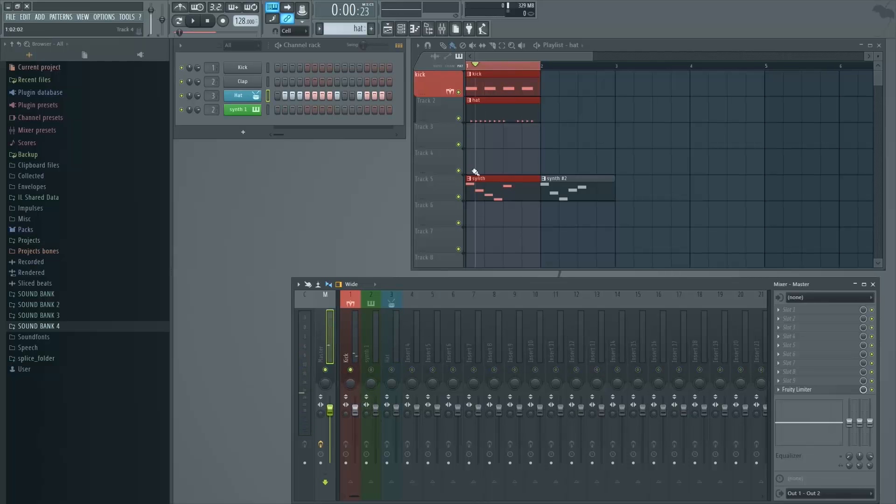
right_click(459, 92)
right_click(460, 93)
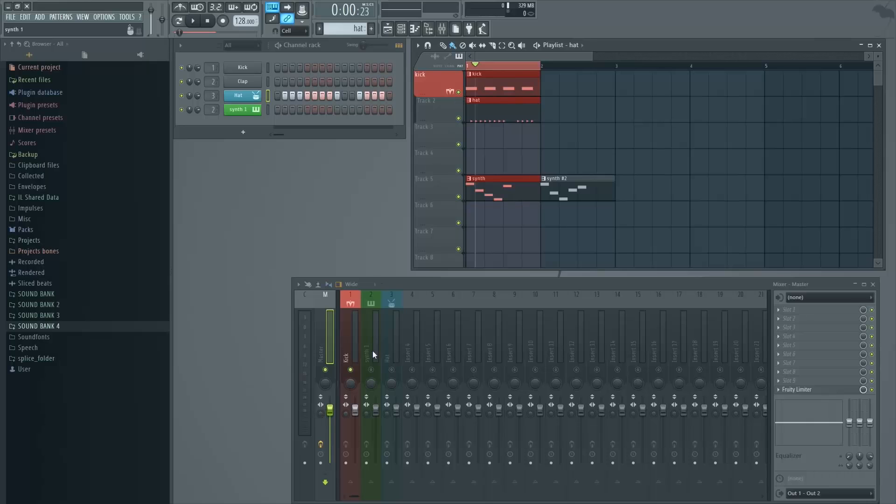
key(space)
key(space)
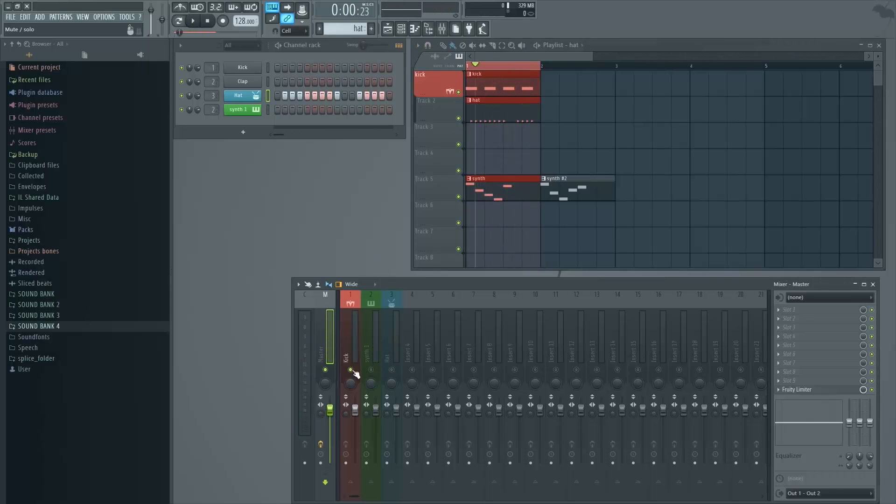
right_click(351, 370)
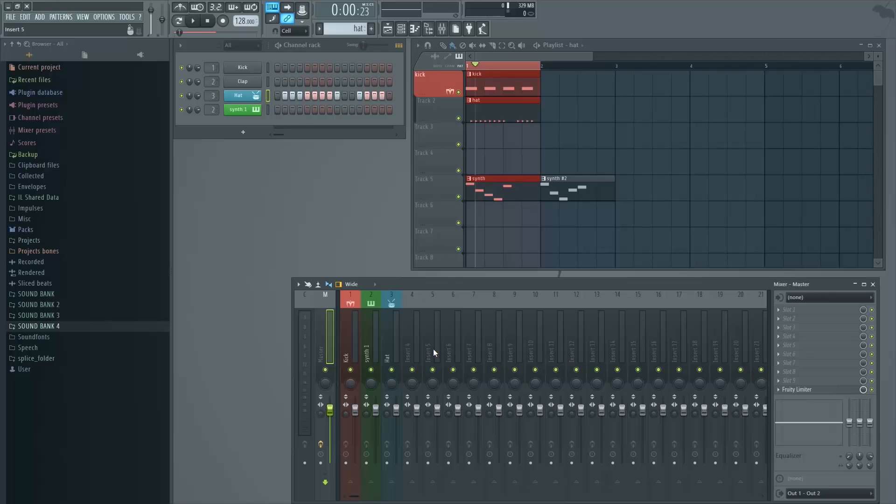
Step: Load Fruity Parametric EQ 2 into effect slot 1 of the synth 1 mixer track and move its editor aside
click(377, 347)
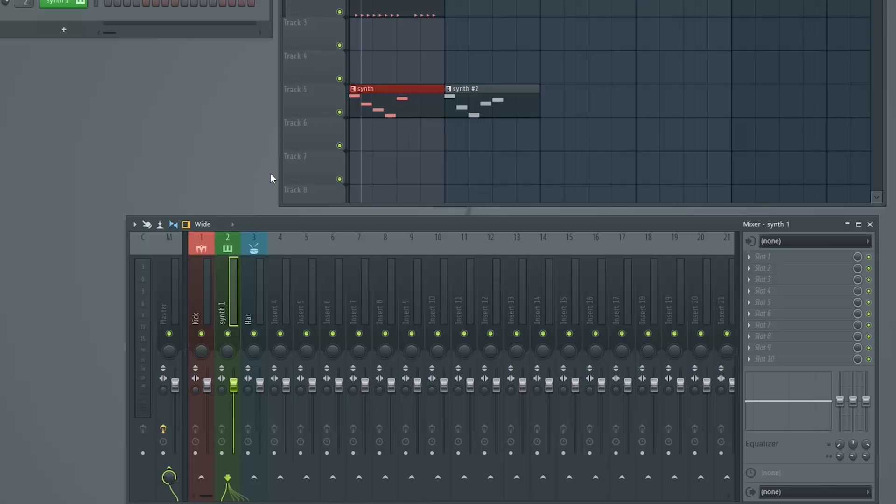
click(752, 260)
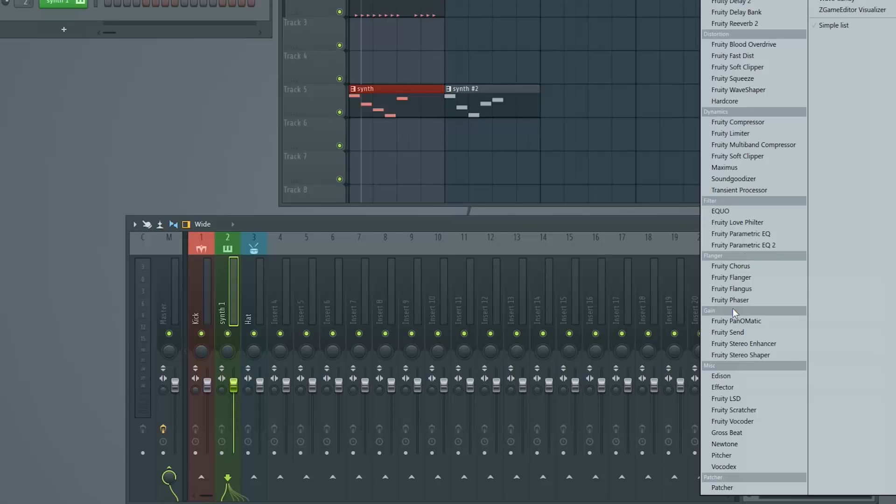
click(790, 245)
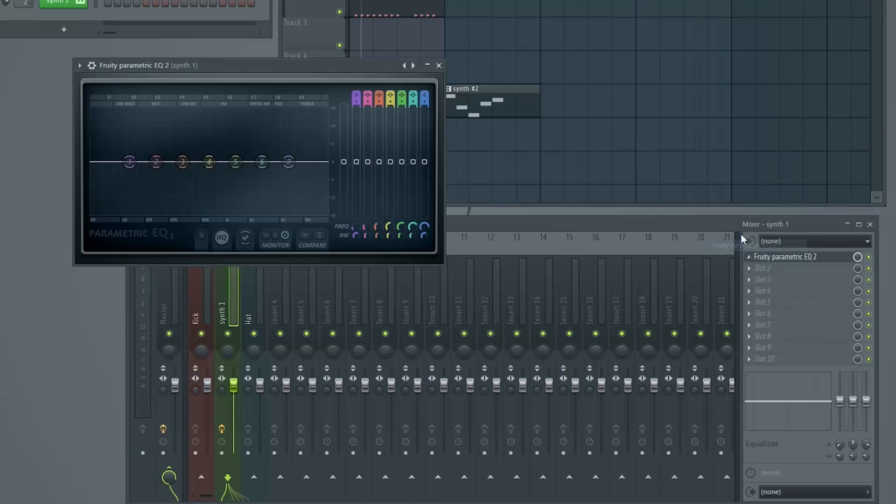
drag(294, 71, 375, 62)
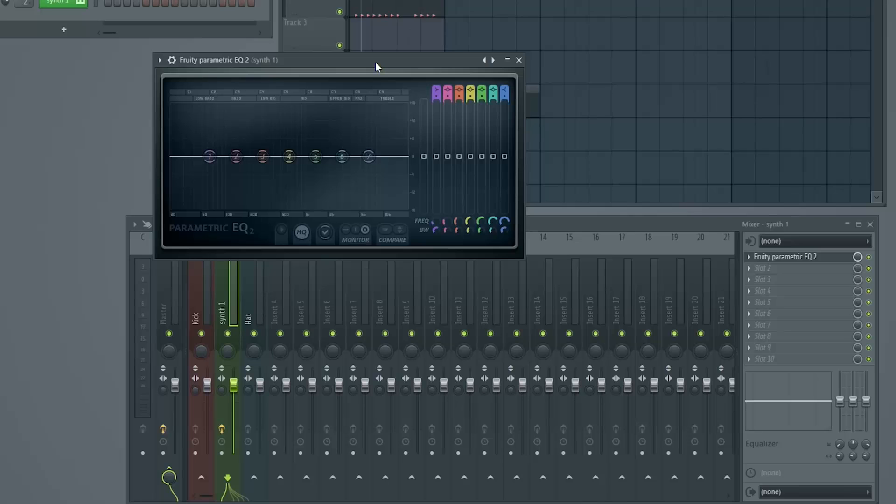
drag(375, 63, 353, 61)
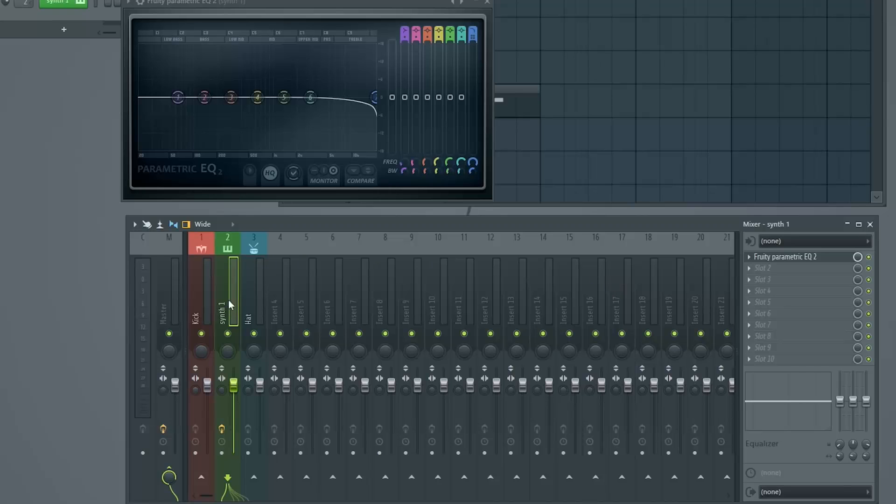
Step: Lower the low-pass cutoff of band 7 in synth 1's Fruity parametric EQ 2 while playing the loop
drag(362, 9, 353, 9)
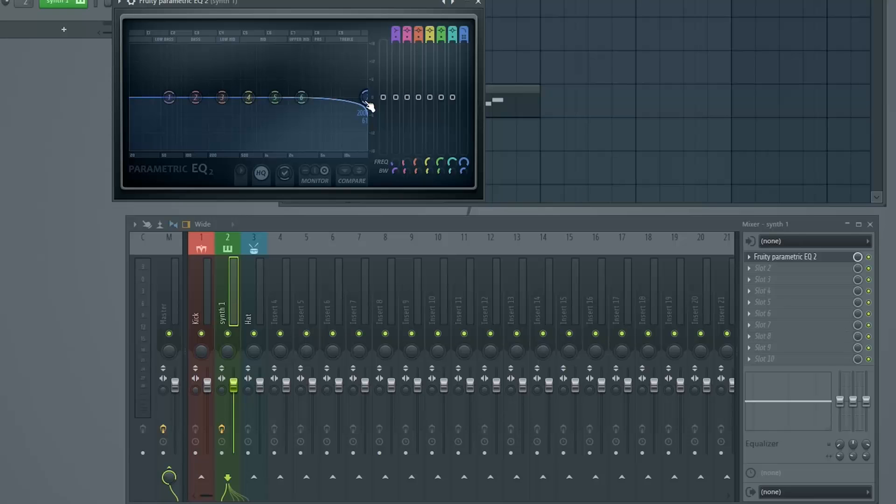
key(space)
mouse_move(370, 106)
mouse_down()
mouse_move(211, 97)
mouse_move(360, 97)
mouse_up()
key(space)
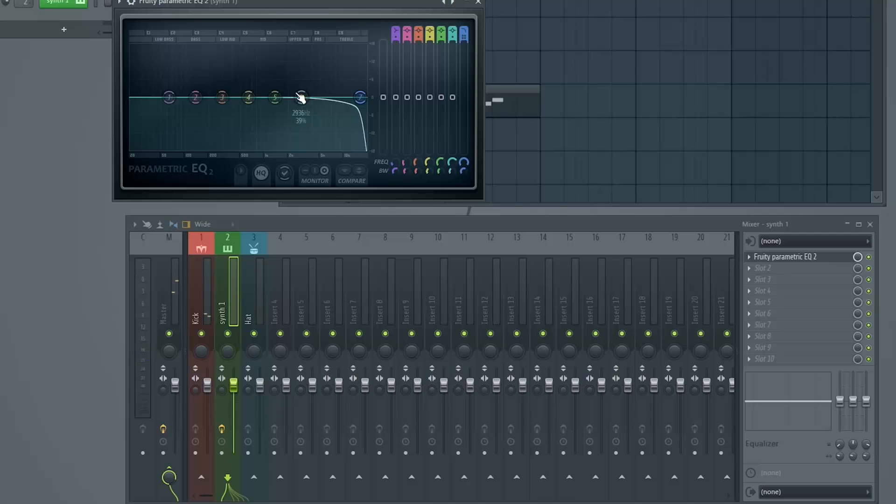
Step: Close the Fruity parametric EQ 2 editor and move the effect to slot 3, and back up to slot 2
click(798, 258)
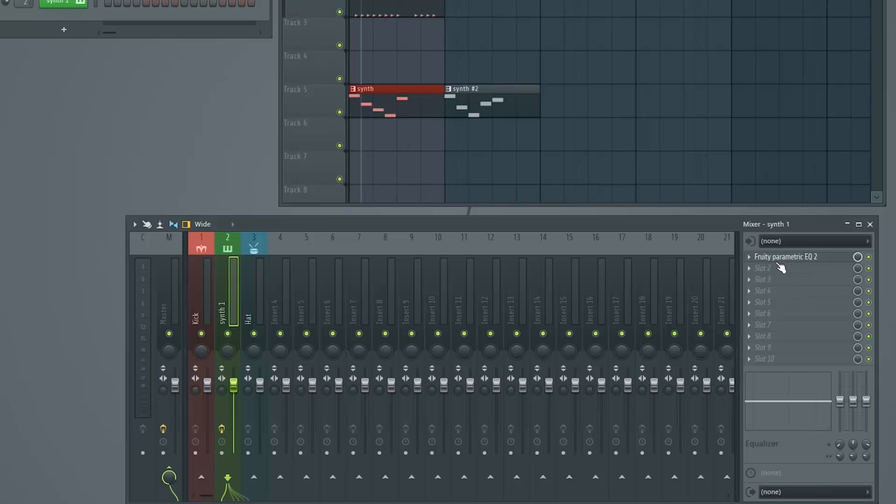
drag(783, 262, 799, 287)
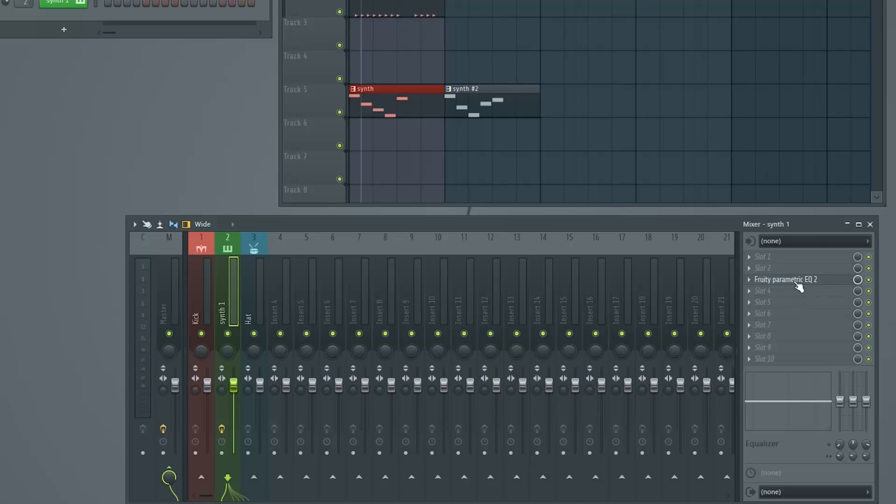
mouse_move(799, 287)
mouse_down()
mouse_move(800, 340)
mouse_move(799, 274)
mouse_up()
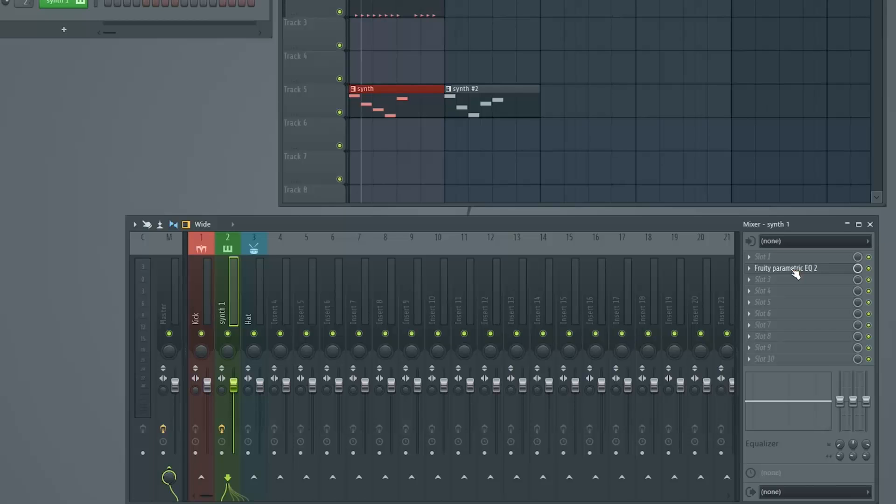
Step: Try a low-band boost in the synth 1 mixer track's built-in equalizer and reset it
mouse_move(840, 401)
mouse_down()
mouse_move(840, 423)
mouse_move(840, 389)
mouse_up()
right_click(840, 390)
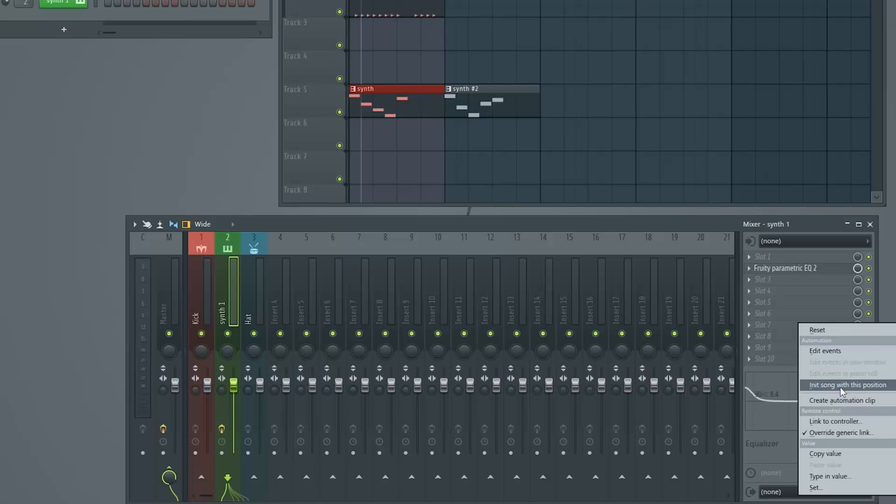
click(822, 330)
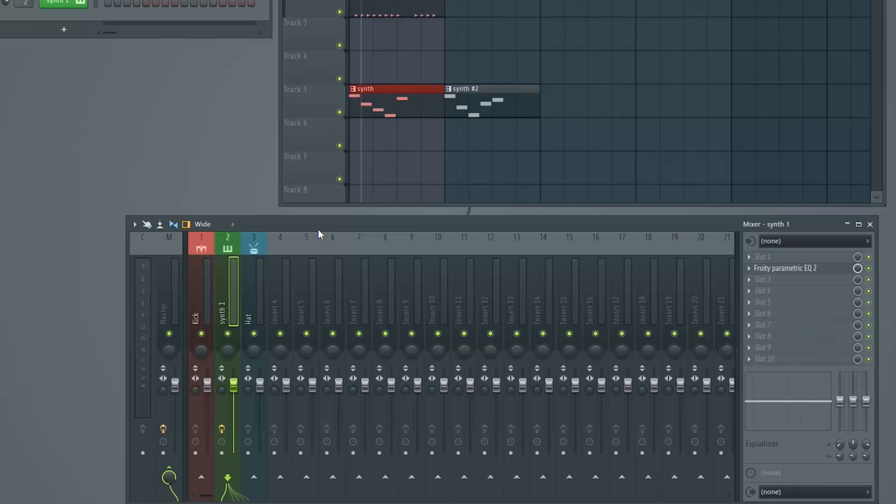
Step: Toggle the mixer's extra stereo controls off and on, and compare peak-level and waveform metering while playing the loop
click(173, 224)
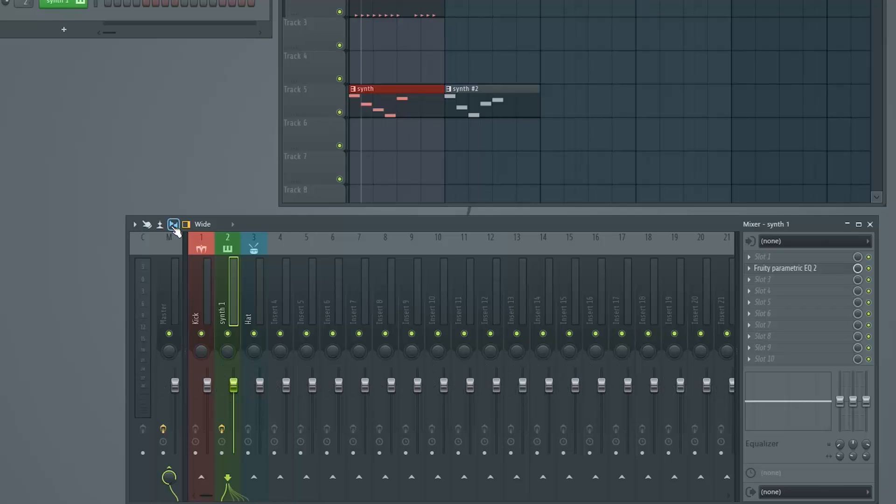
click(173, 224)
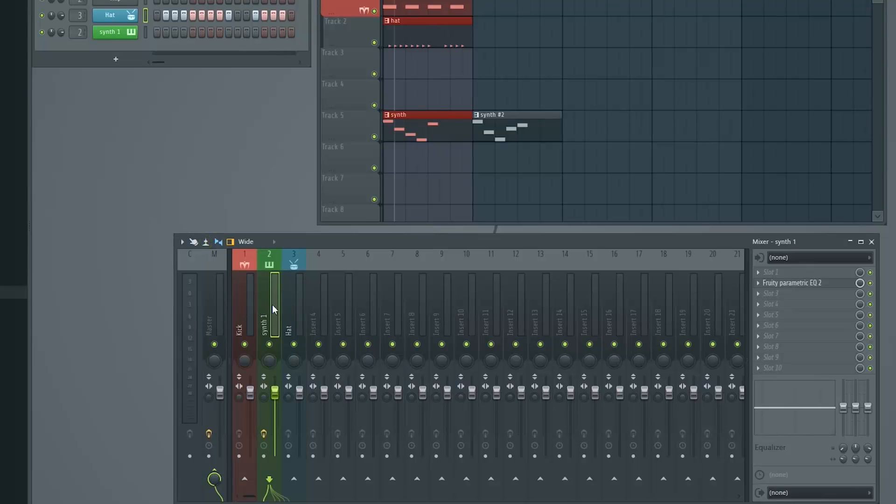
key(space)
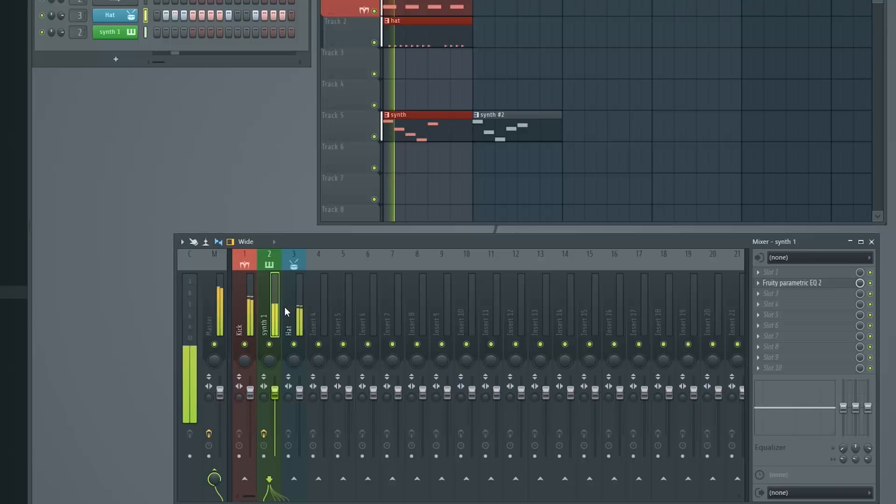
key(space)
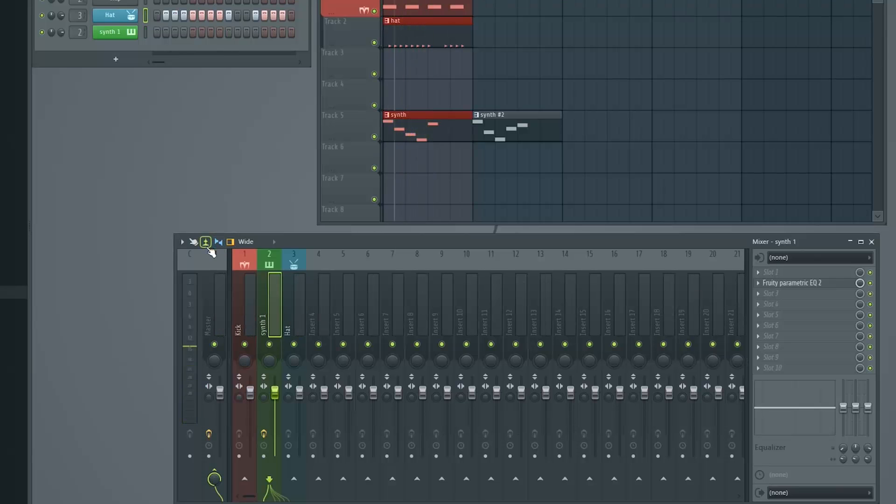
key(space)
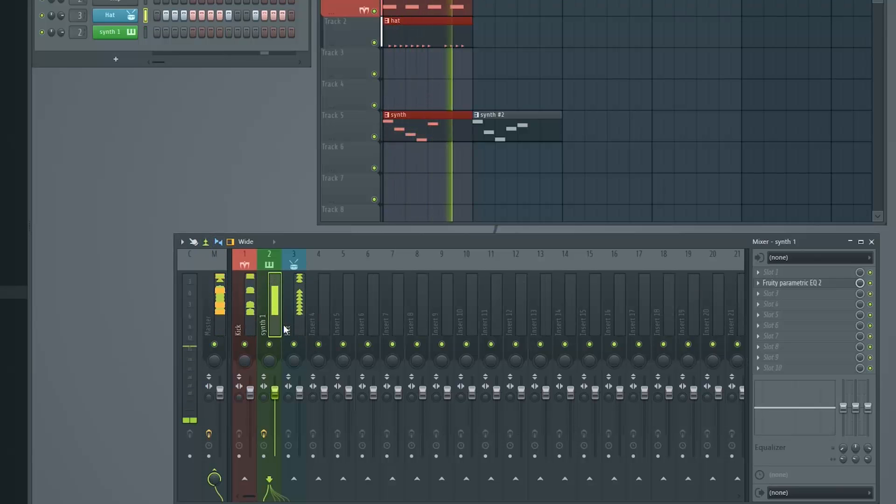
key(space)
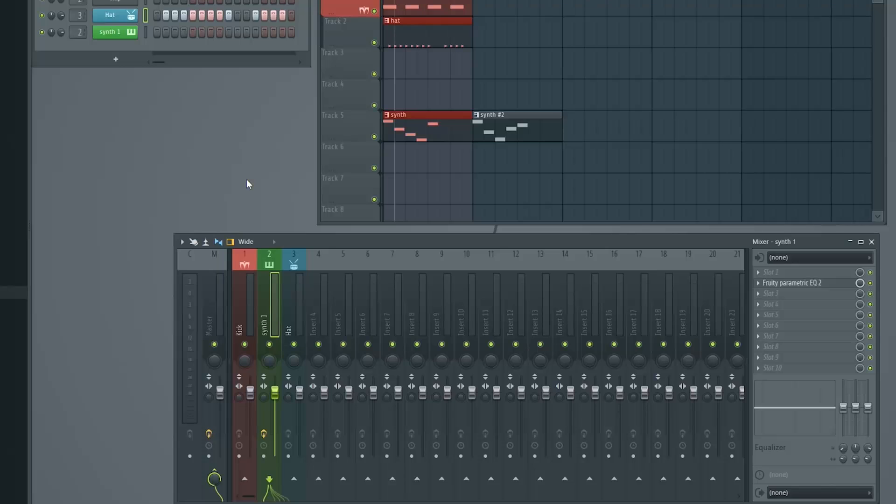
Step: Toggle the mixer's track inspector panel off and on twice
click(231, 242)
click(231, 242)
click(230, 242)
click(231, 242)
Step: Preview the mixer's Compact and Compact 2 layouts and return it to the Wide layout
click(251, 244)
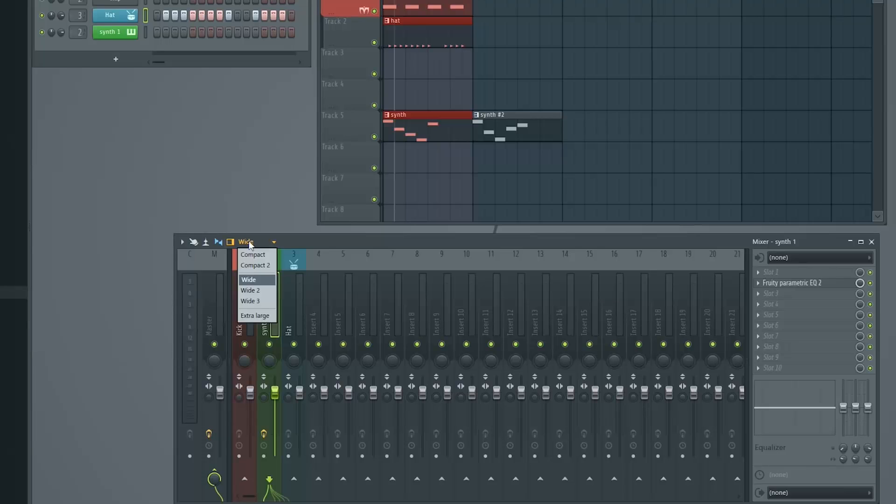
click(259, 256)
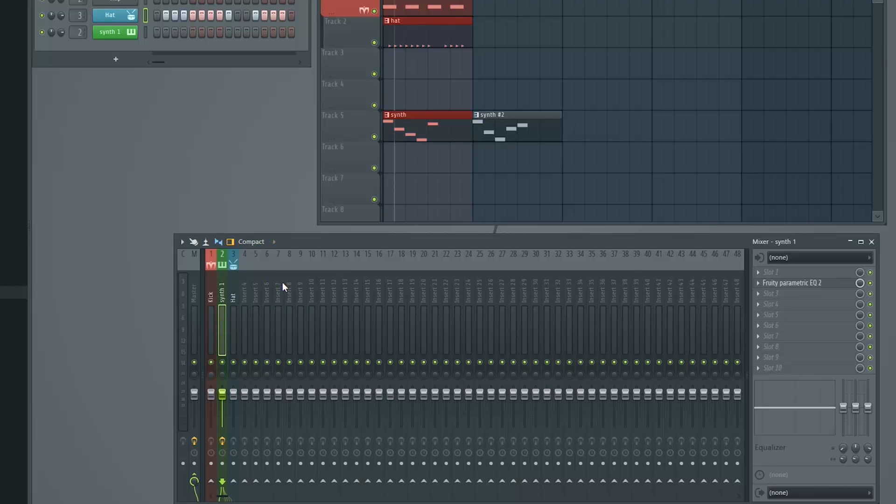
click(259, 244)
click(261, 267)
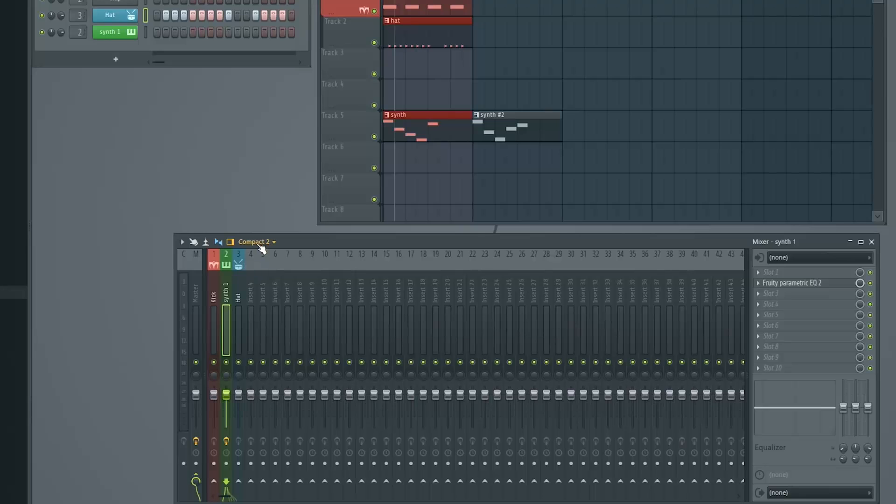
click(258, 243)
click(262, 280)
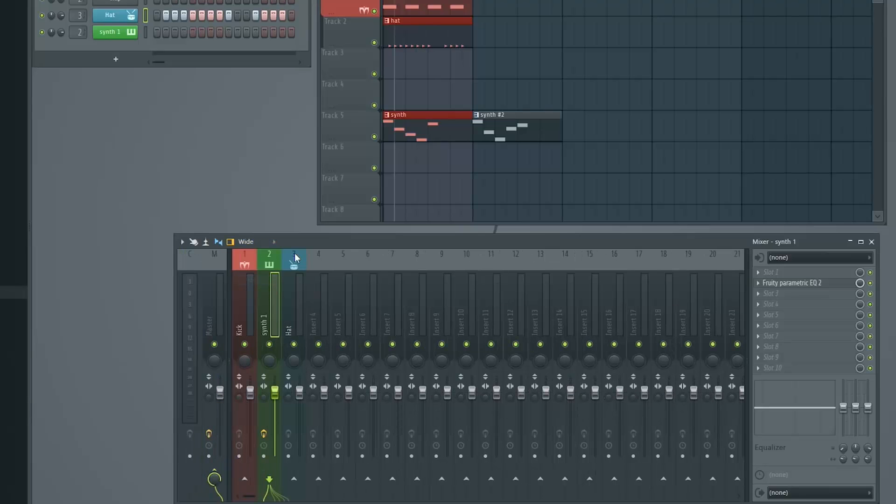
Step: Compare the mixer's Wide 2, Wide 3 and Extra large layouts, and restore the Wide layout
click(251, 244)
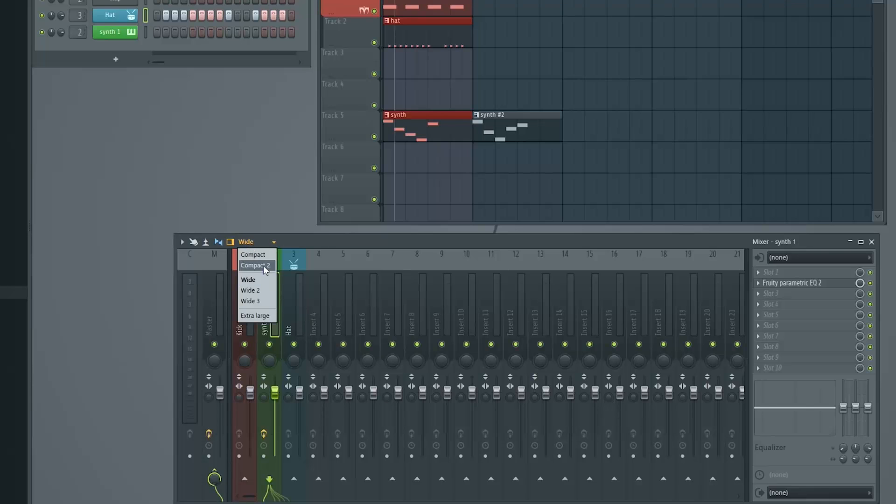
click(263, 290)
click(250, 242)
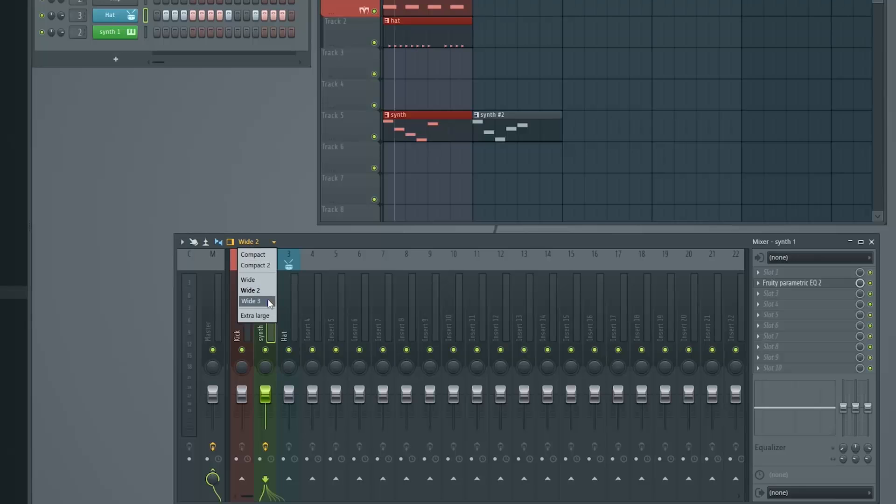
click(269, 303)
click(259, 247)
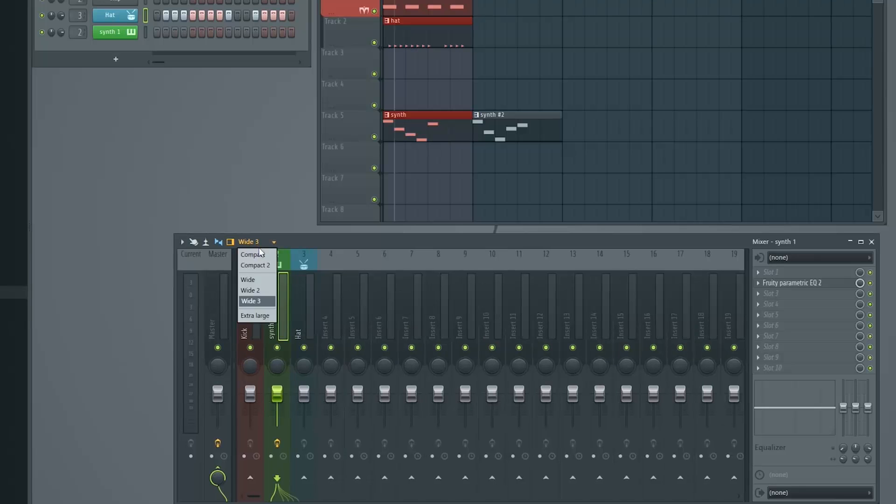
click(268, 318)
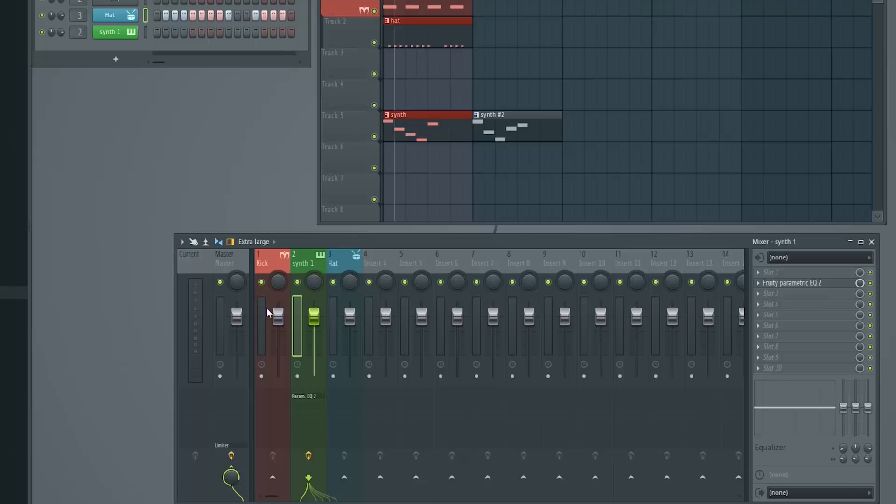
click(255, 241)
click(263, 281)
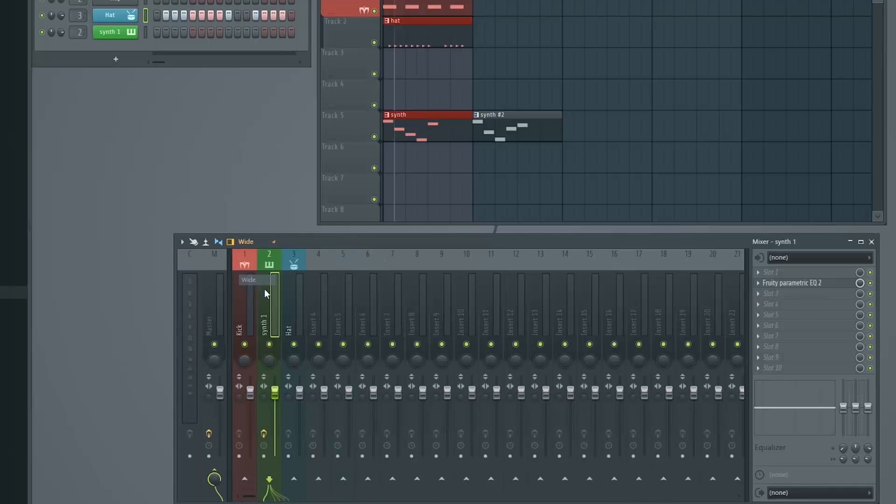
Step: Try to pull the synth 1 mixer track directly across Hat to insert 4
click(296, 322)
click(319, 322)
click(293, 318)
click(276, 320)
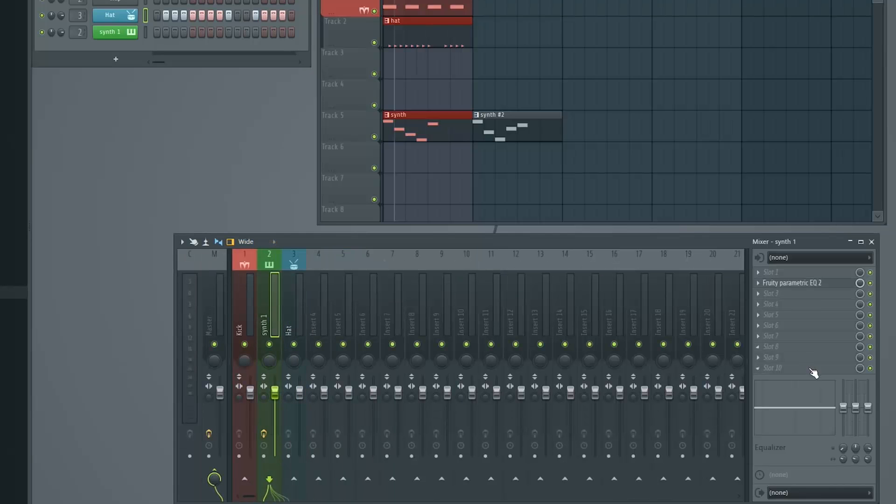
click(295, 322)
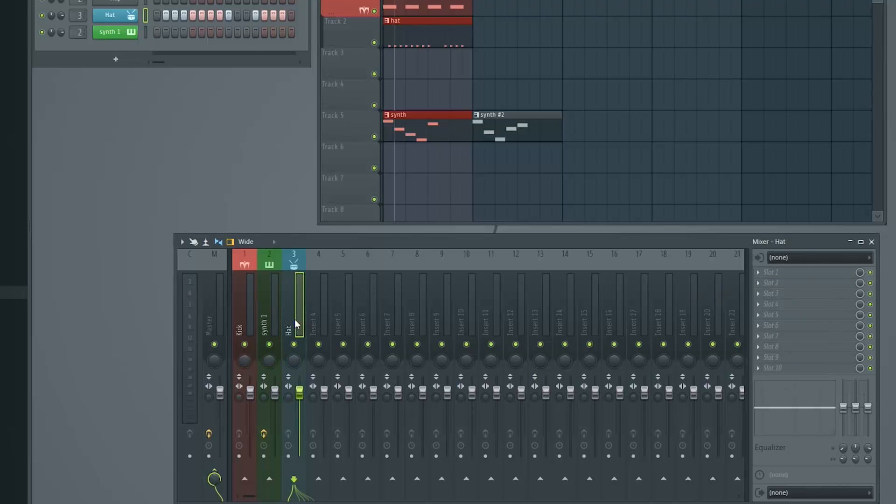
click(273, 331)
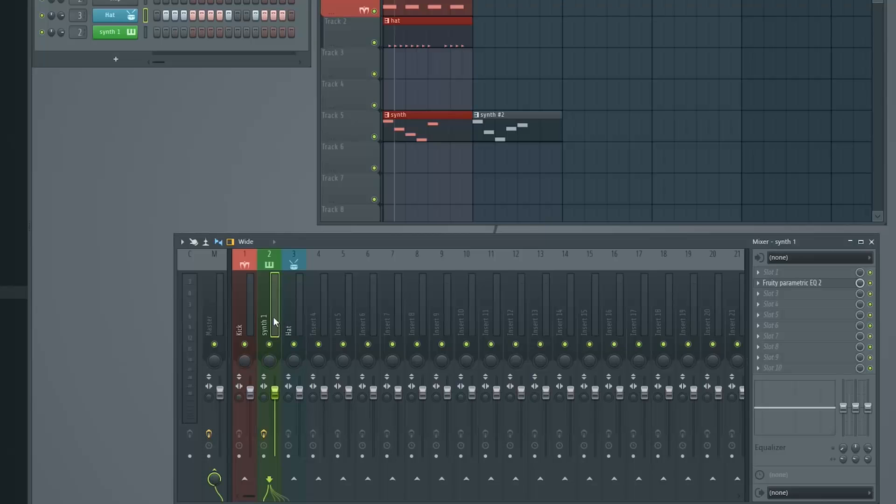
drag(268, 321, 328, 318)
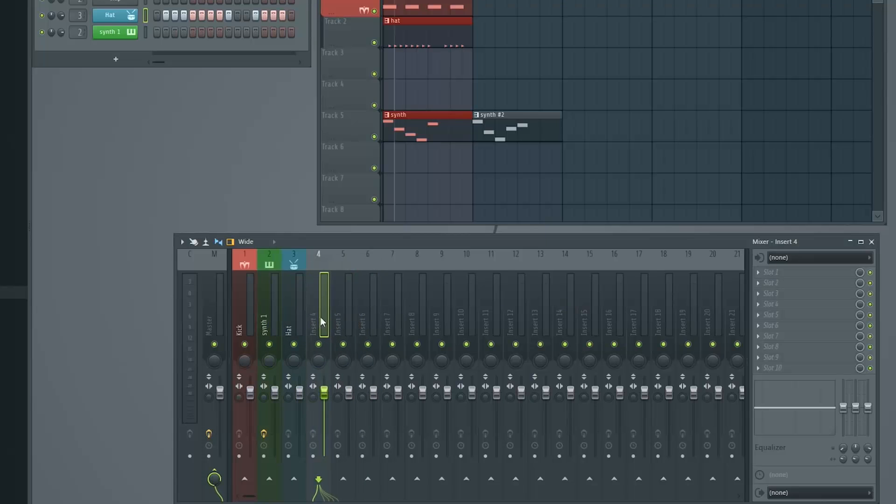
click(267, 320)
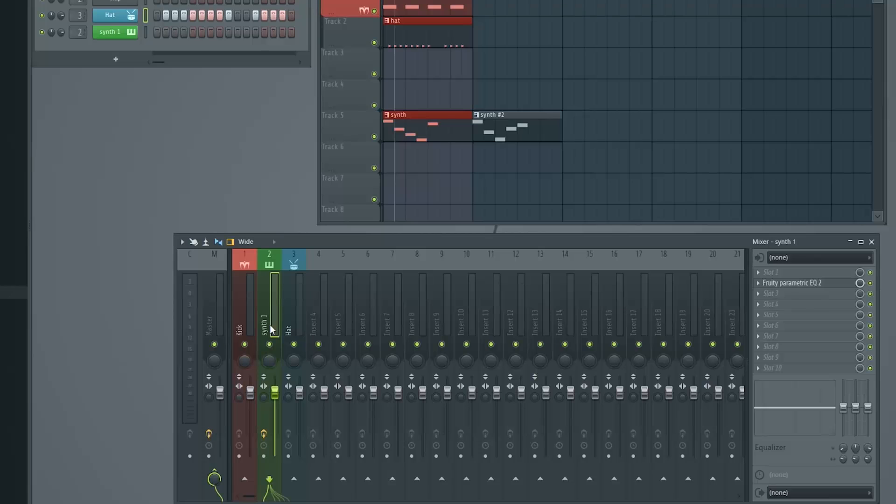
click(294, 326)
click(309, 327)
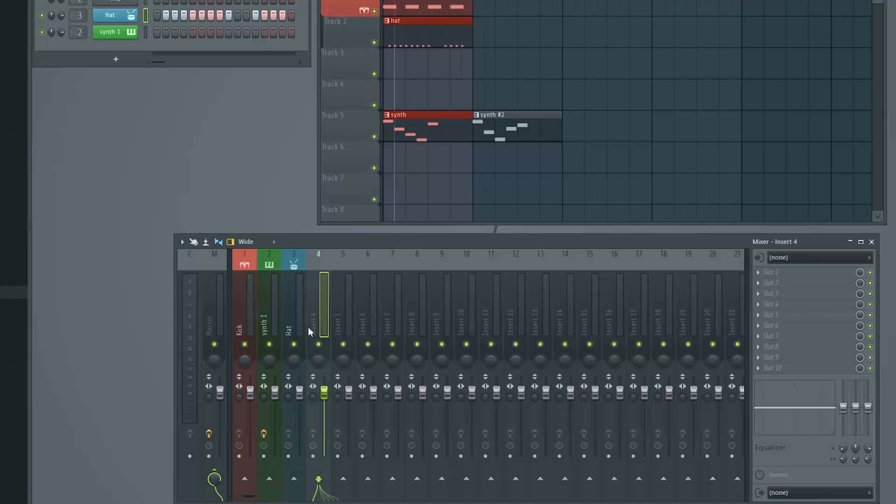
Step: Shift the synth 1 mixer track back and forth between inserts 1 and 7, leaving it on insert 3 after Hat
click(268, 319)
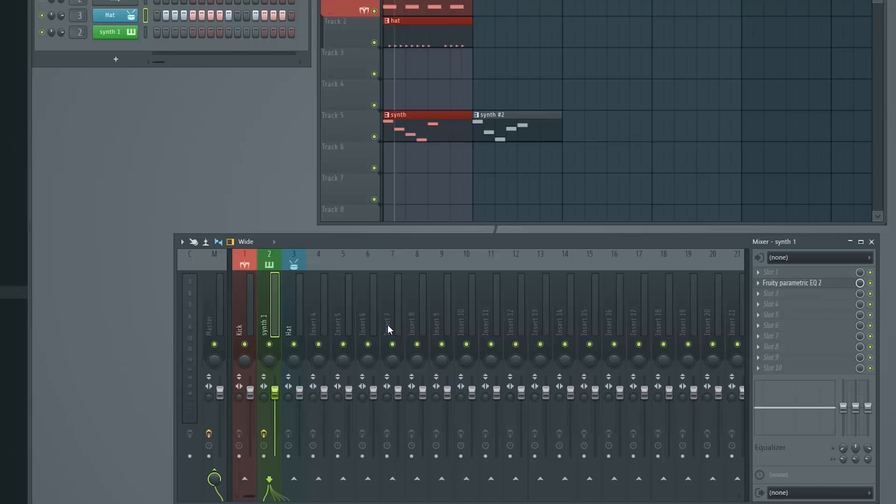
key(alt+Right)
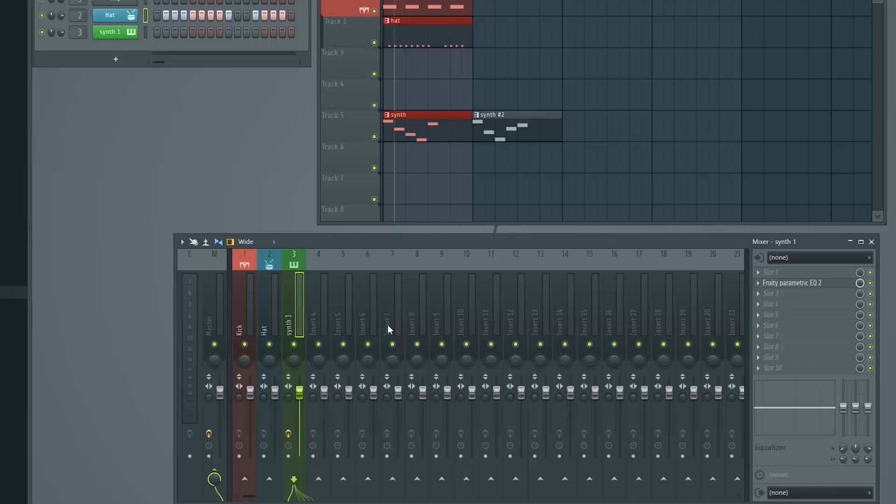
key(alt+Left)
key(alt+Left)
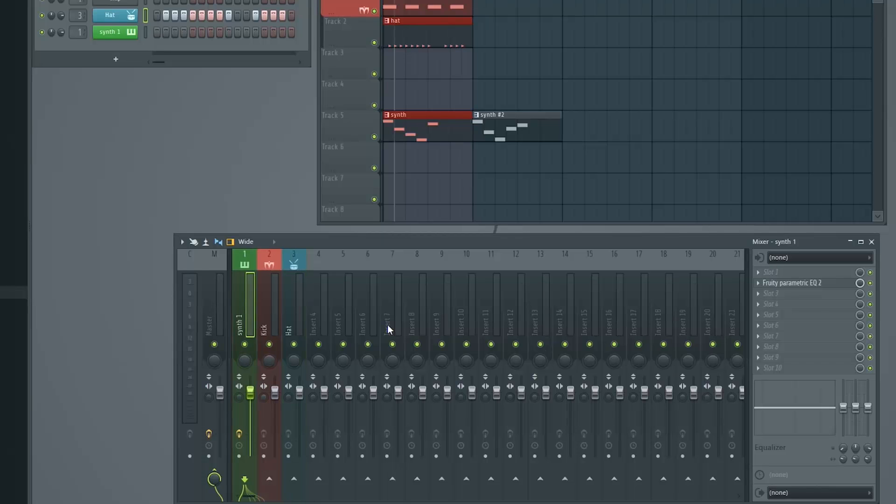
key(alt+Right)
key(alt+Right)
key(alt+Right)
key(alt+Right)
key(alt+Right)
key(alt+Right)
key(alt+Left)
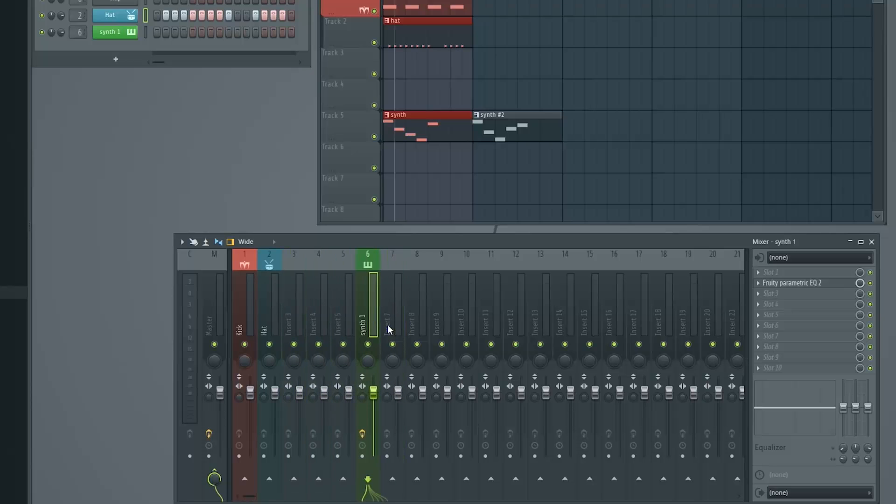
key(alt+Left)
key(alt+Left)
key(alt+Left)
key(alt+Left)
key(alt+Right)
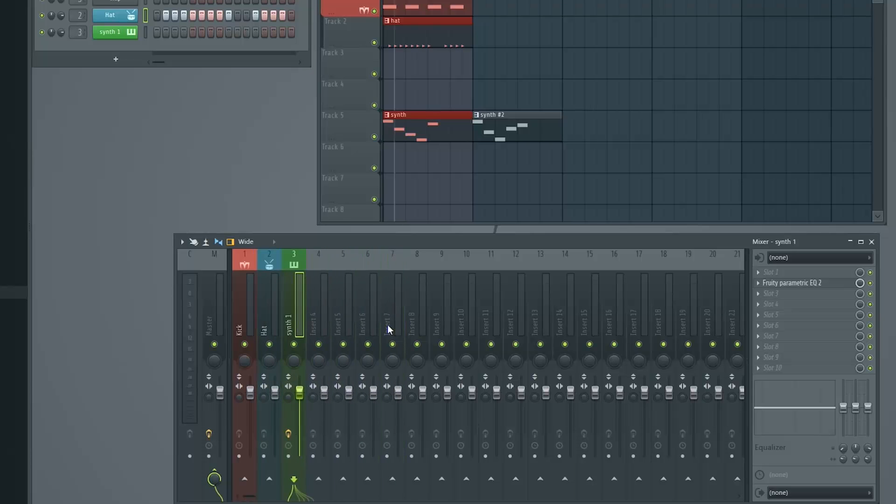
Step: Select the Kick, Hat and synth 1 mixer tracks together, move them seven inserts along, and return them to inserts 1 to 3
click(245, 314)
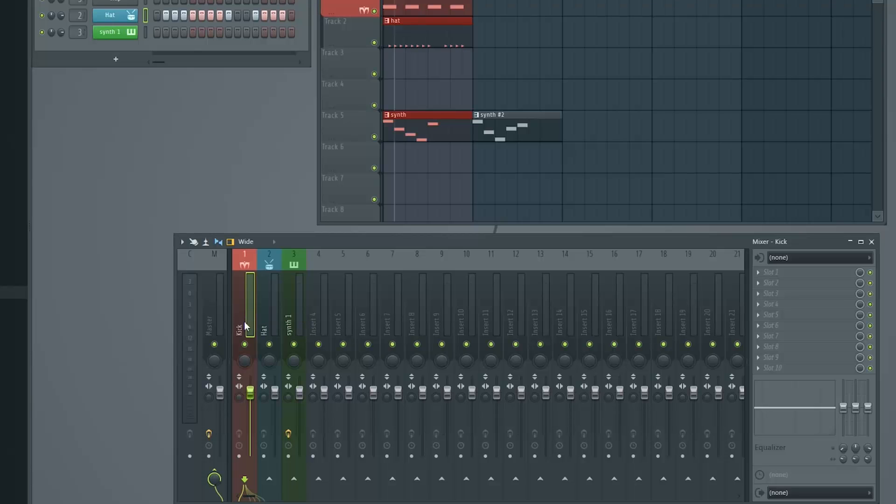
drag(246, 326, 293, 324)
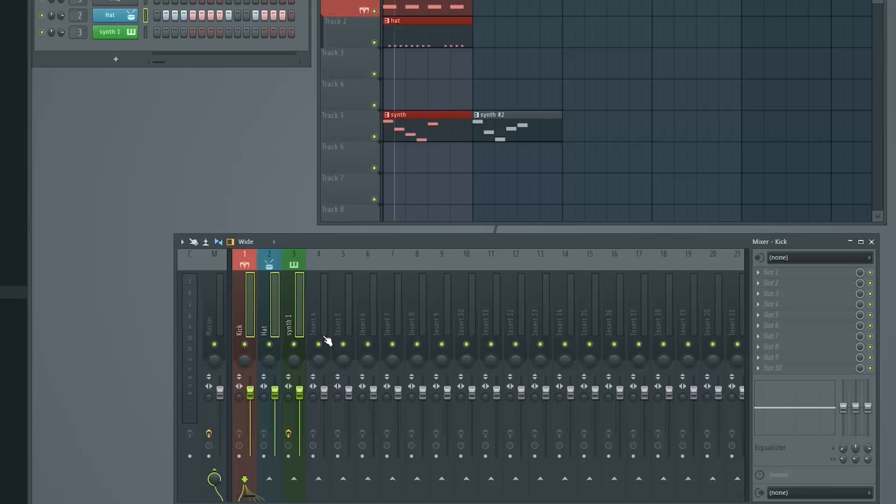
key(alt+Right)
key(alt+Right)
key(alt+Right)
key(alt+Right)
key(alt+Right)
key(alt+Right)
key(alt+Right)
key(alt+Left)
key(alt+Left)
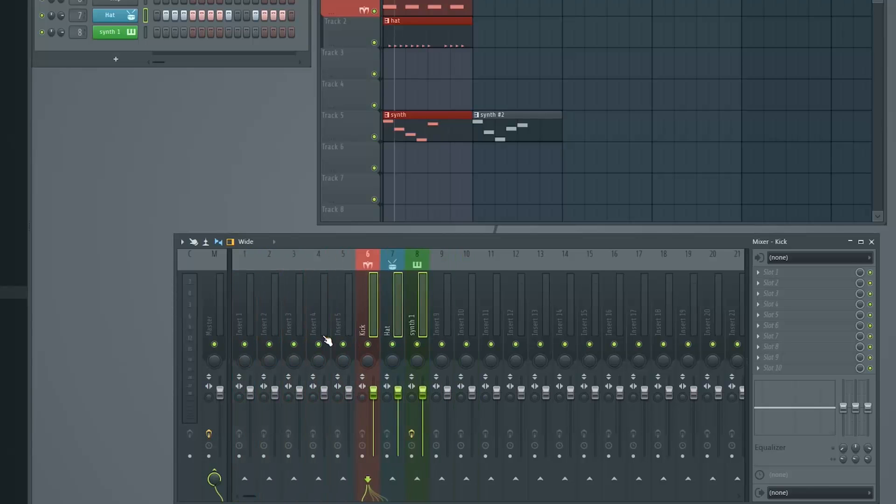
key(alt+Left)
key(alt+Left)
key(alt+Left)
key(alt+Left)
key(alt+Left)
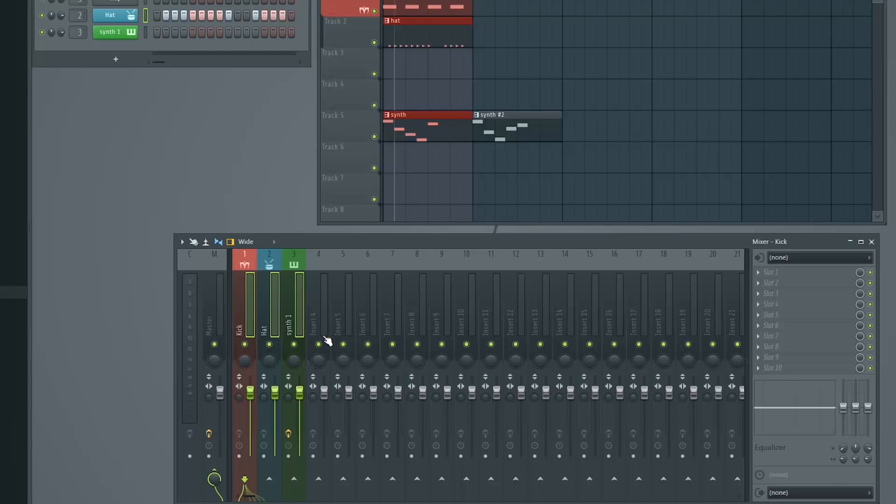
Step: Open the Hat mixer track's name and color editor and its options menu, close both, and select the synth 1 track
click(281, 314)
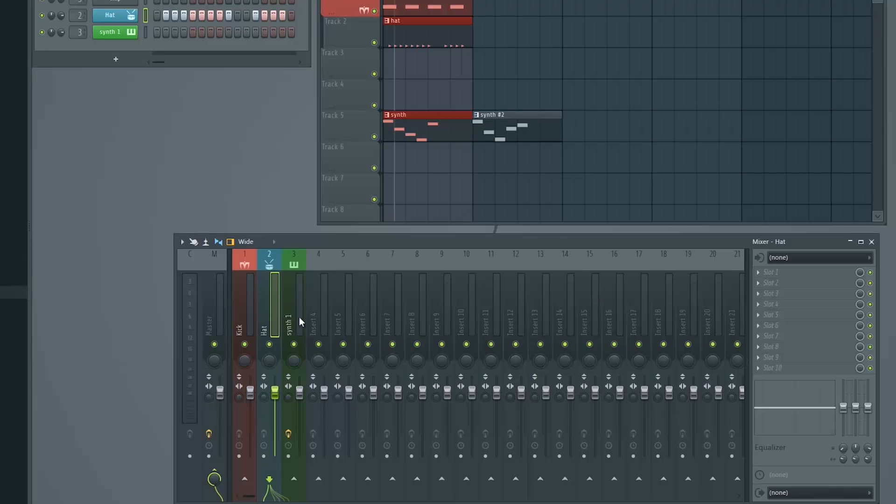
double_click(267, 320)
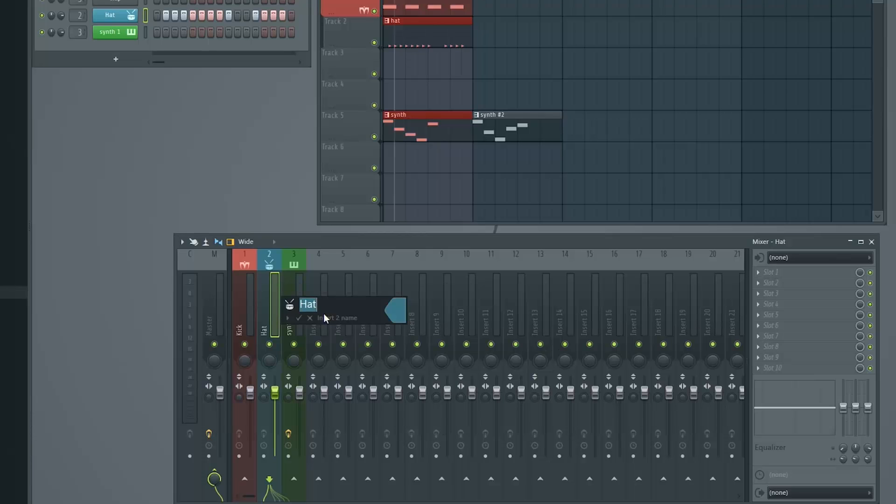
key(Return)
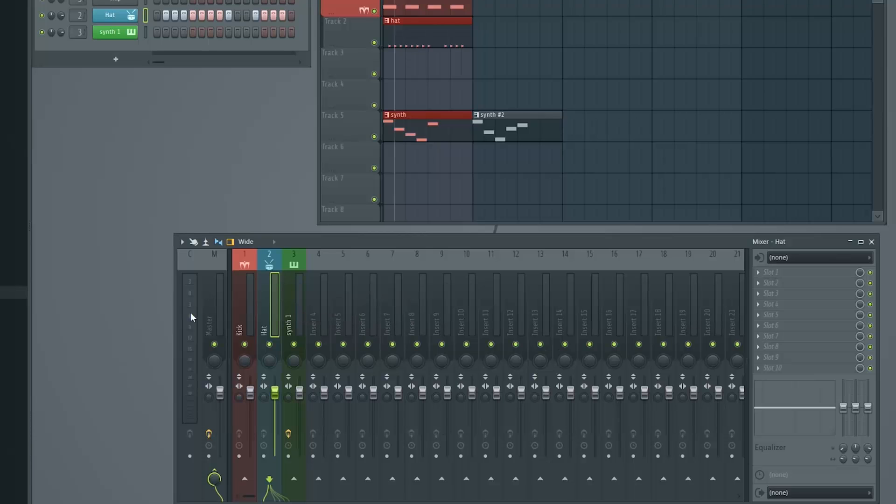
right_click(274, 323)
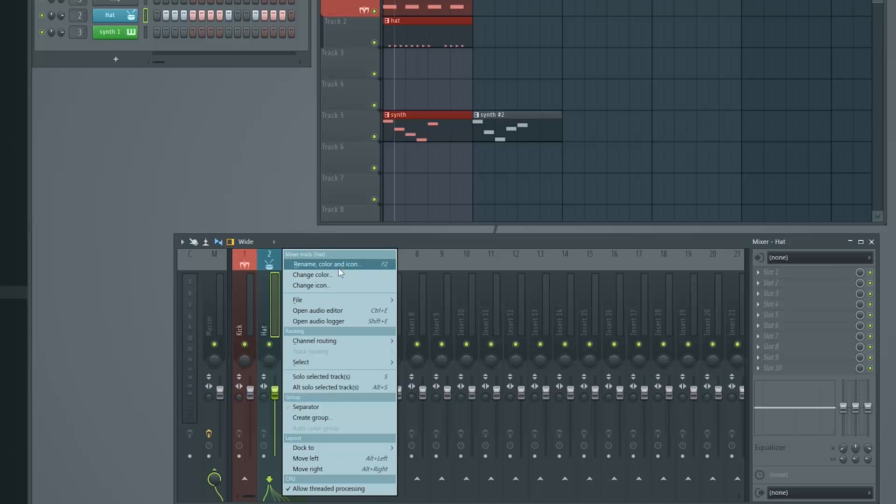
click(297, 328)
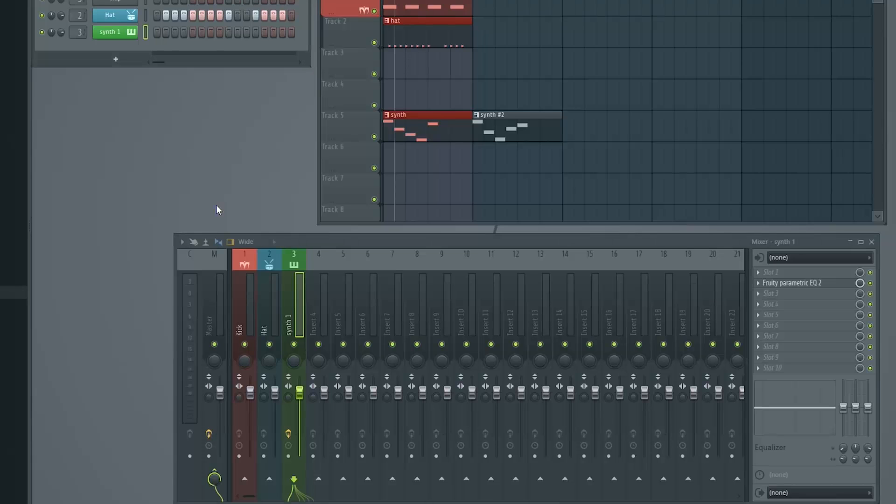
Step: Clone the synth 1 channel in the channel rack
right_click(117, 33)
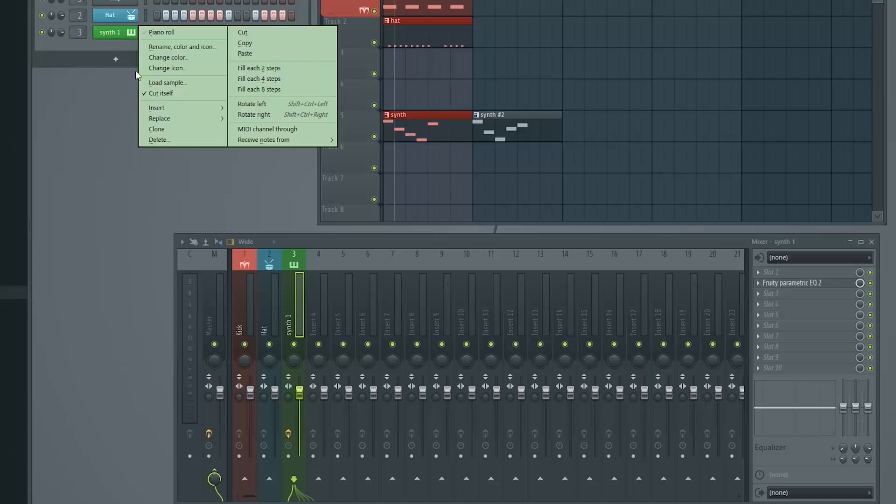
click(157, 130)
click(559, 38)
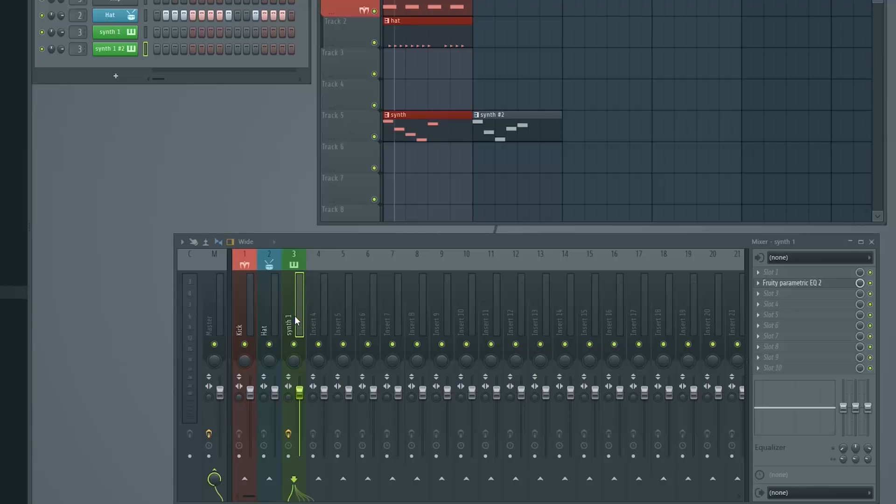
Step: Cut band 4 at 579 Hz with a 24% bandwidth in synth 1's Fruity parametric EQ 2 and close the editor
click(792, 283)
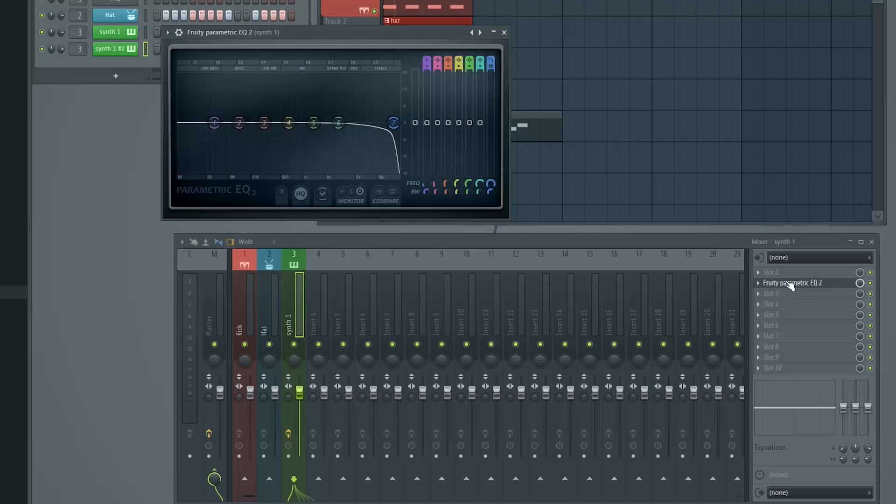
drag(289, 123, 286, 154)
scroll(286, 151, up, 3)
scroll(284, 154, down, 6)
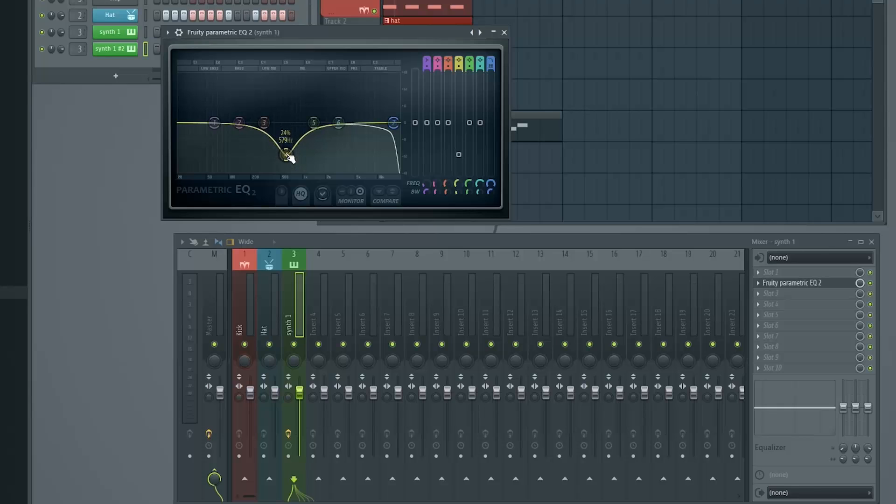
key(Escape)
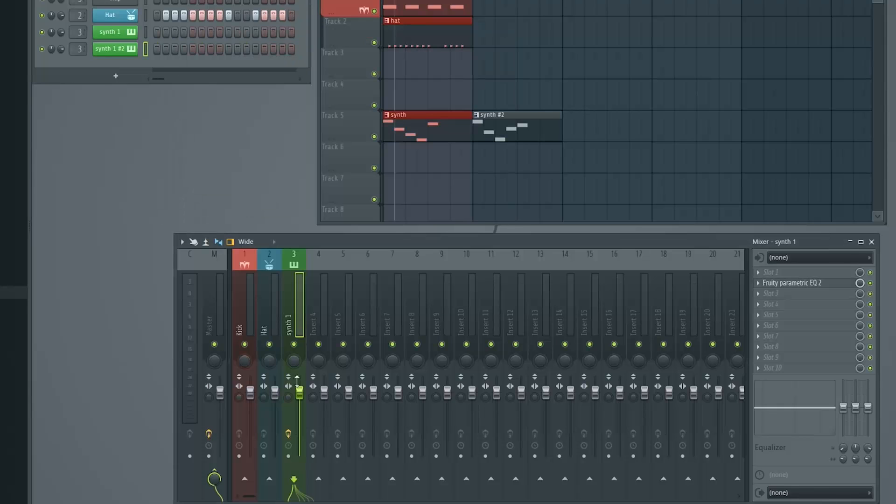
right_click(293, 312)
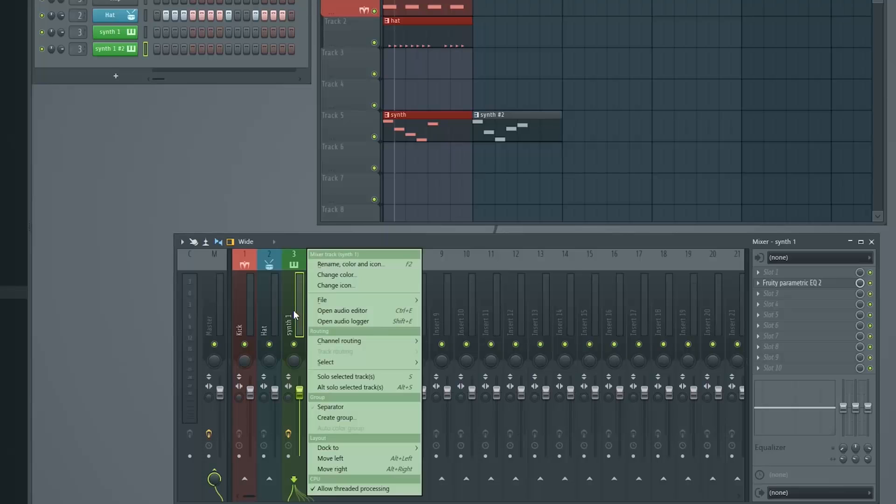
mouse_move(340, 299)
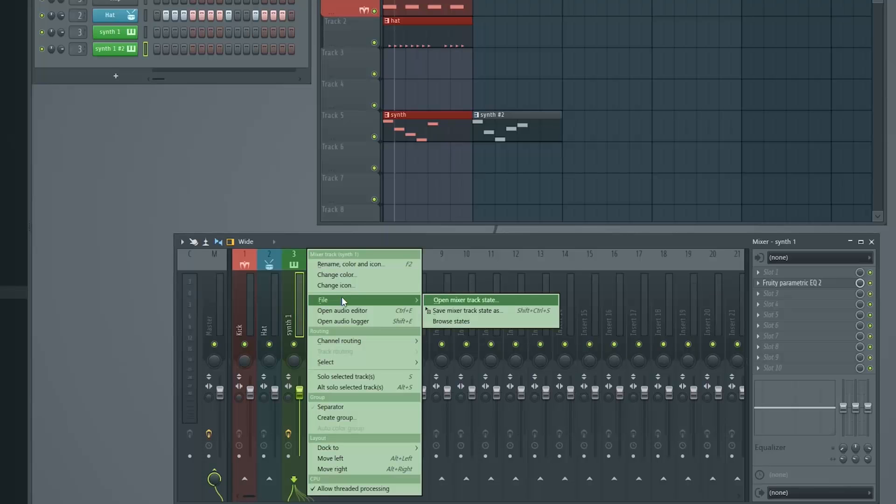
click(520, 310)
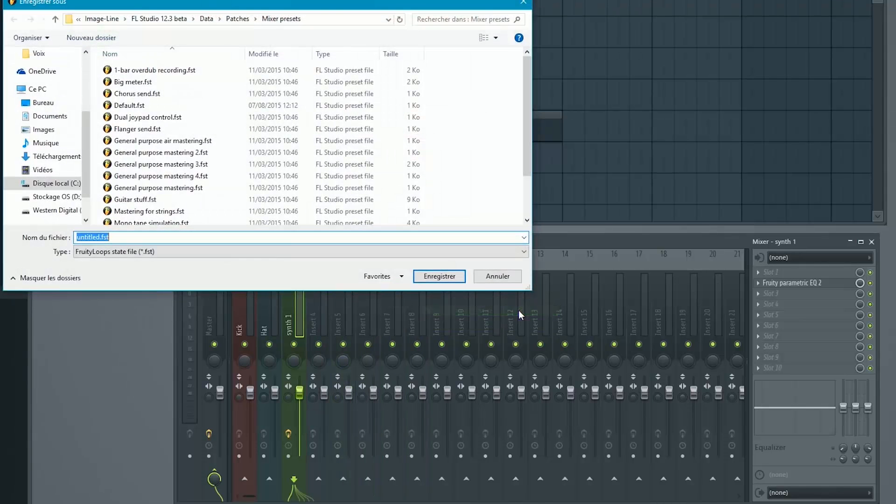
click(497, 277)
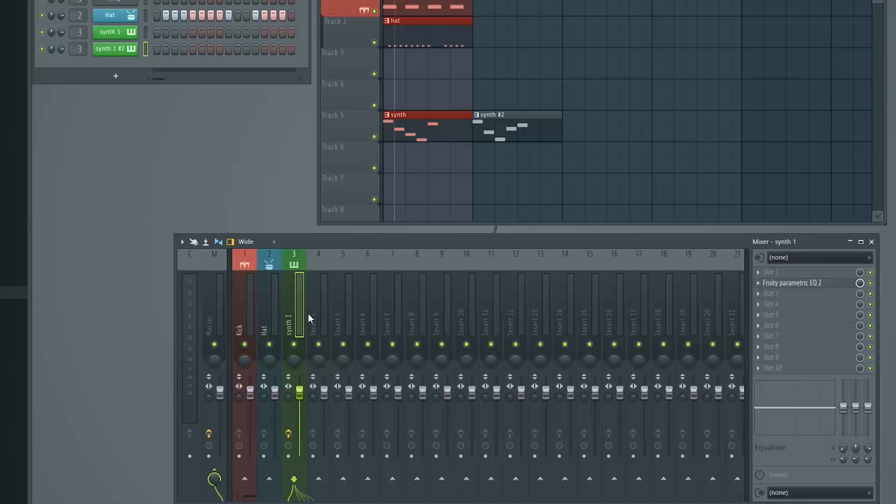
Step: Copy the synth 1 mixer track's state, including its effects, onto insert 4
right_click(296, 318)
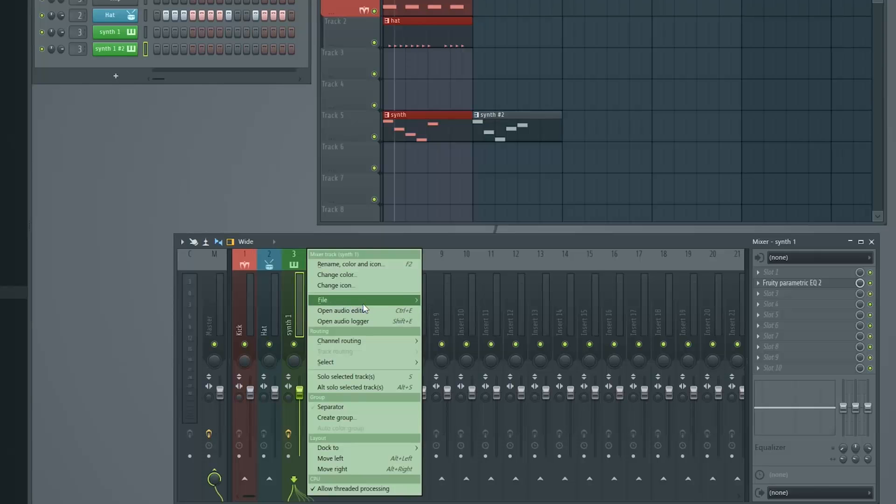
mouse_move(381, 303)
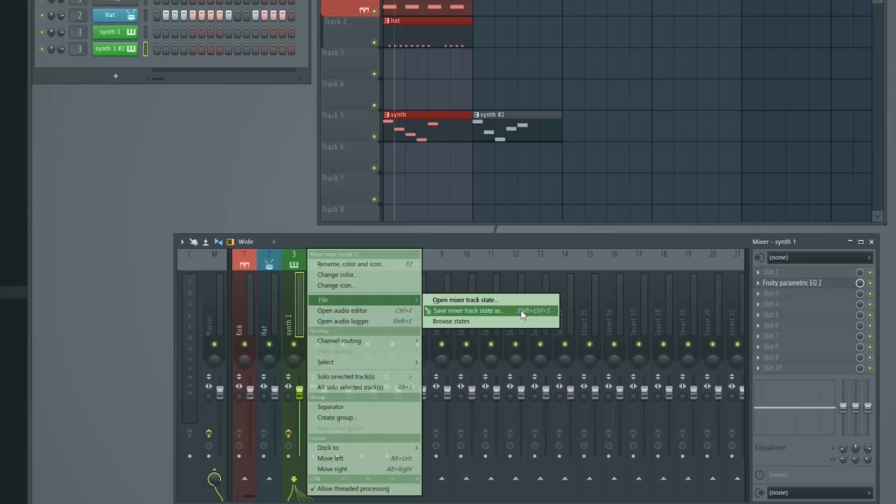
drag(521, 311, 318, 313)
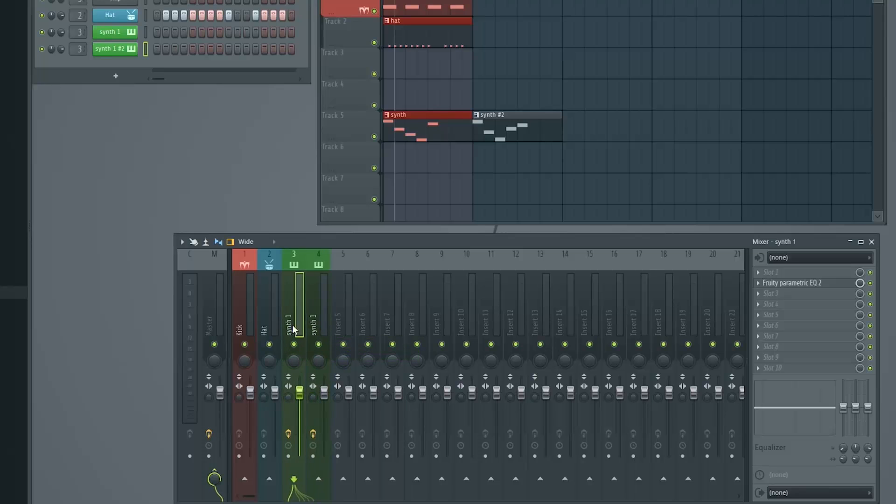
Step: Compare the Fruity parametric EQ 2 curves on the copied track at insert 4 and the original synth 1 track
click(296, 327)
click(313, 328)
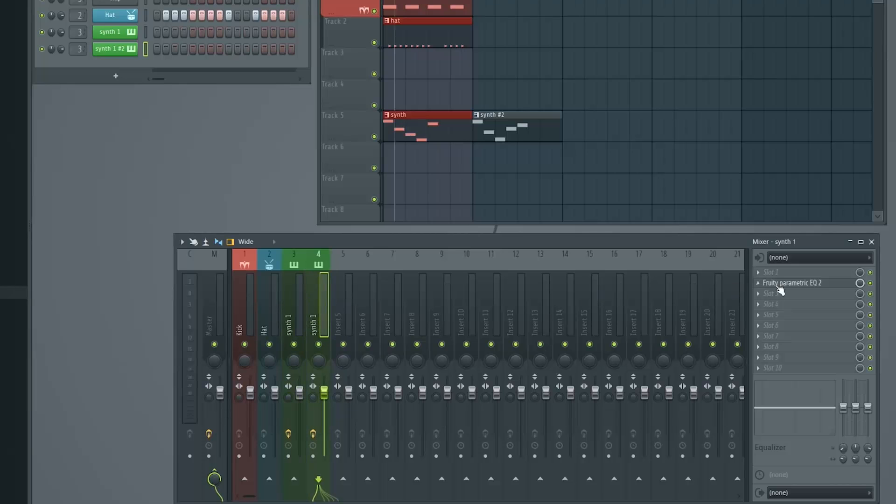
click(798, 283)
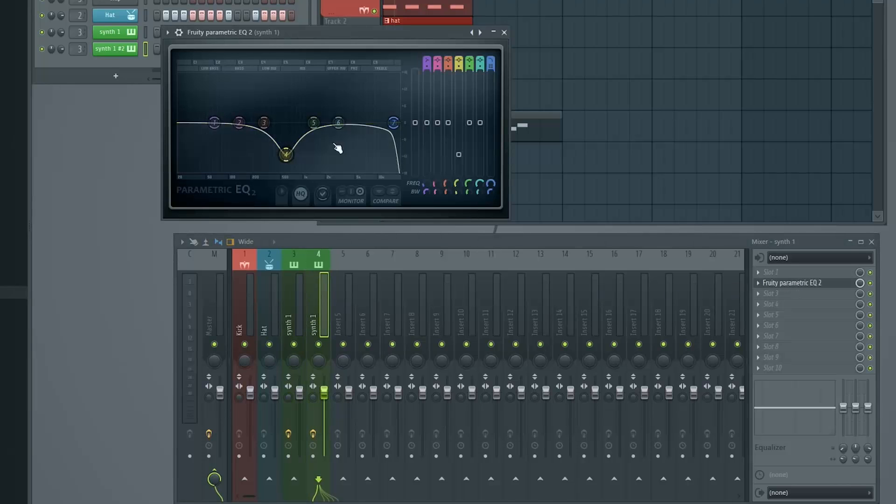
click(504, 34)
click(295, 318)
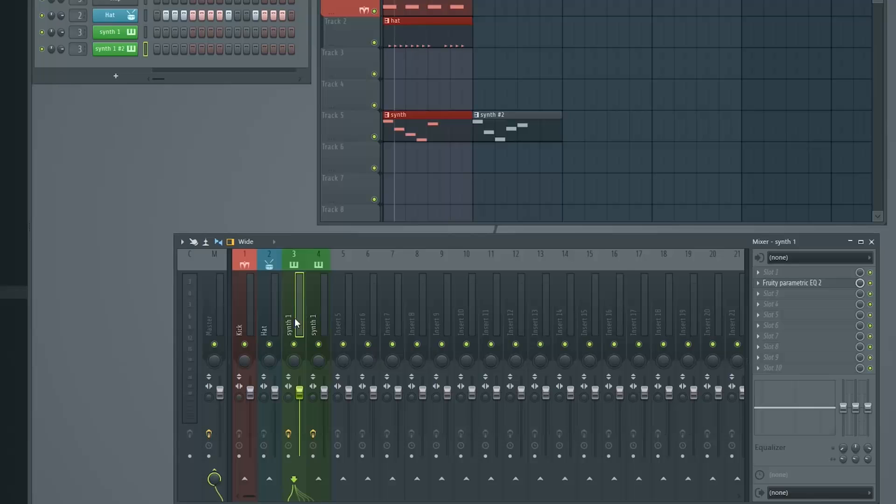
click(791, 283)
click(505, 33)
Step: Route the synth 1 #2 channel to mixer track 4
scroll(79, 49, up, 1)
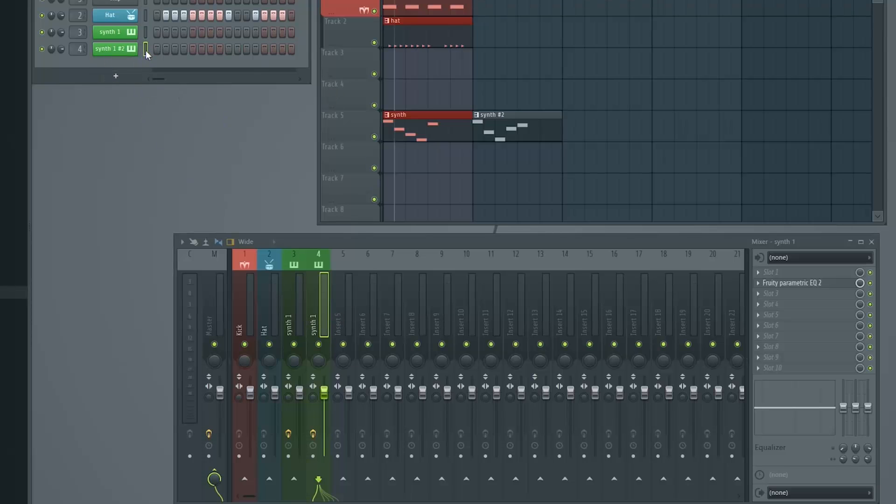
right_click(317, 320)
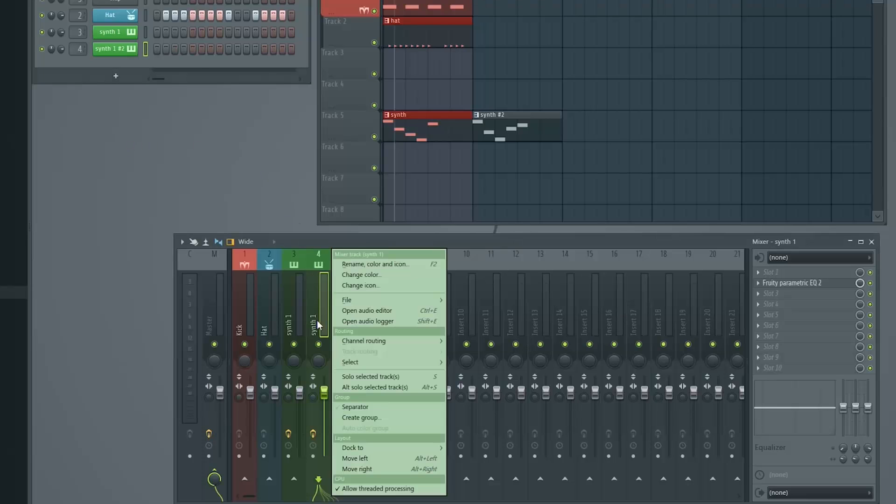
mouse_move(419, 346)
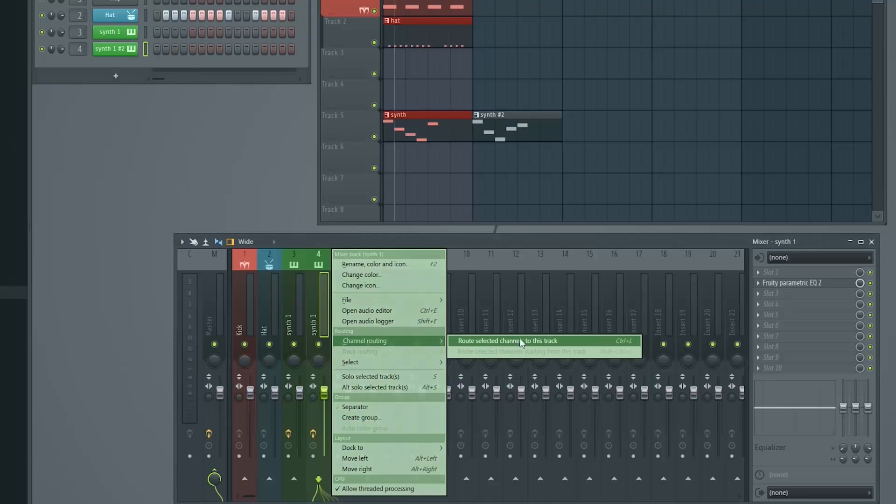
click(588, 343)
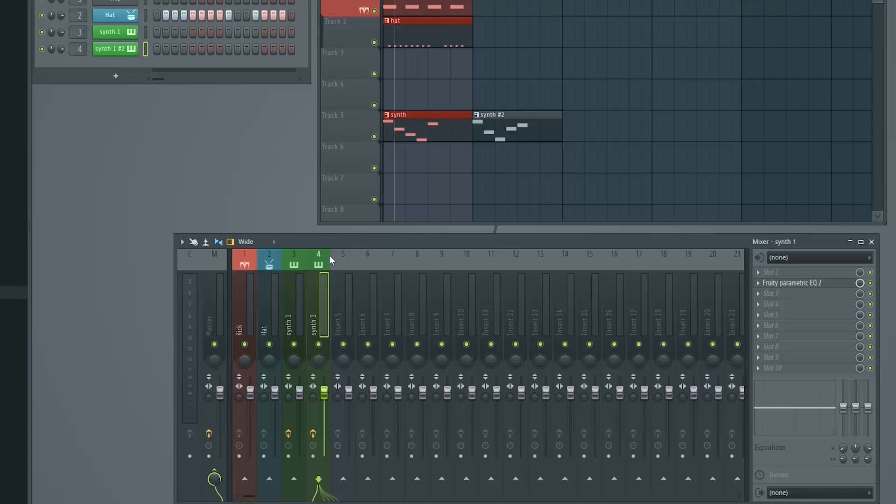
Step: Rename mixer track 4 as synth 2, color it light blue, and leave that track selected
double_click(321, 308)
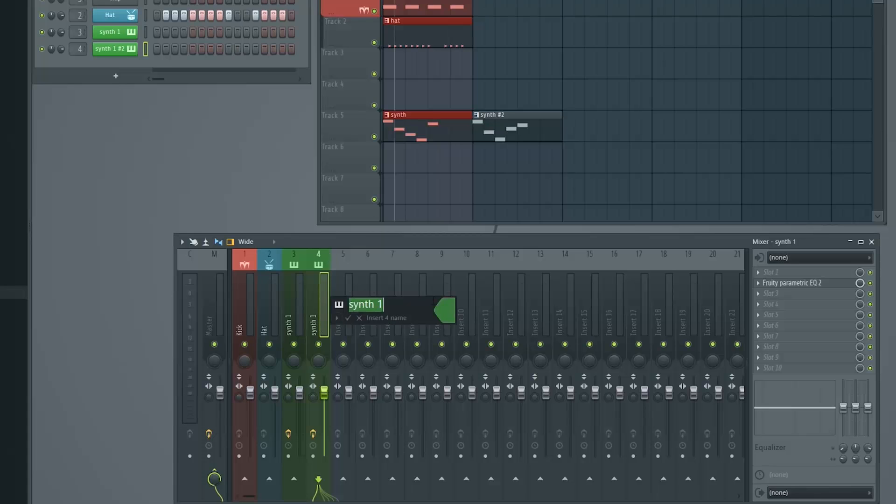
text(synth 2)
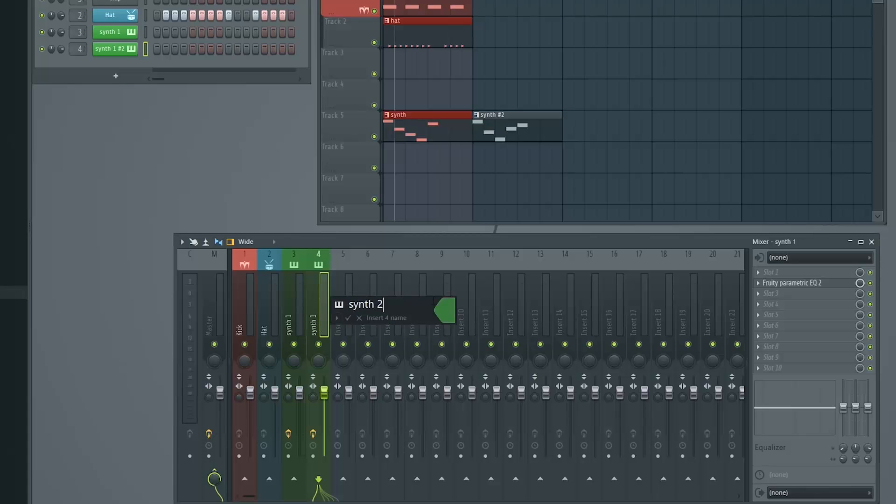
click(444, 302)
click(516, 307)
key(Return)
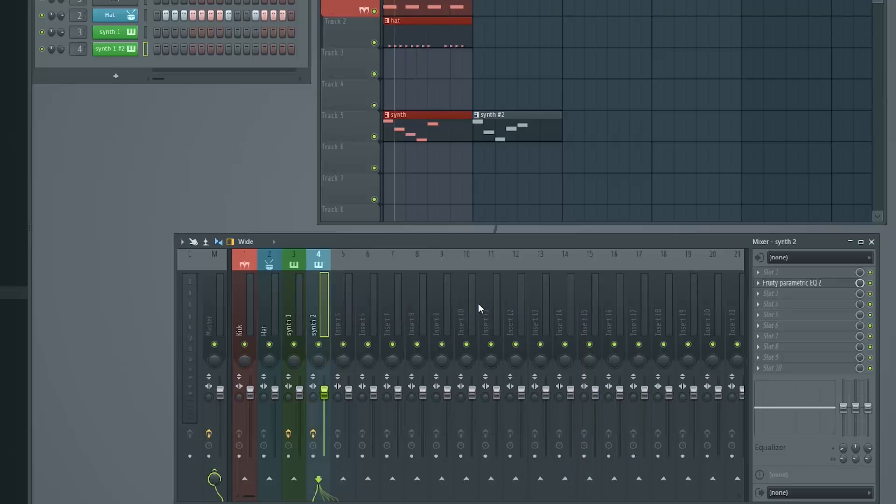
click(291, 257)
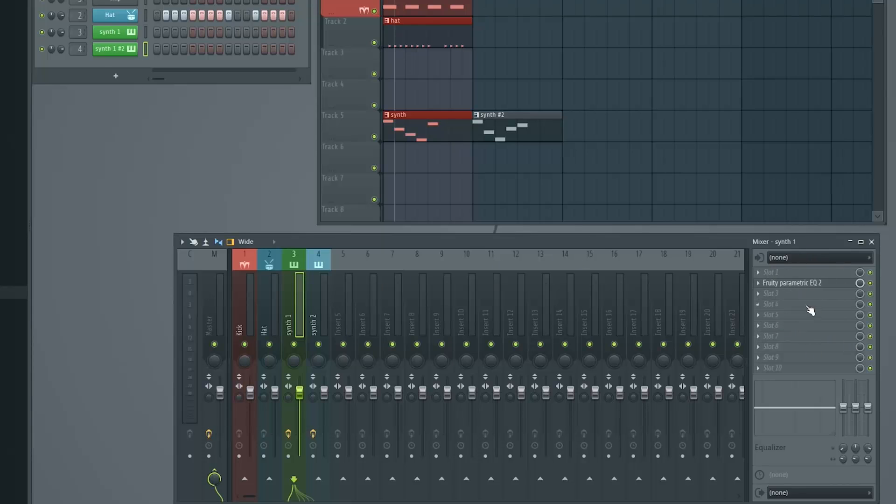
click(314, 329)
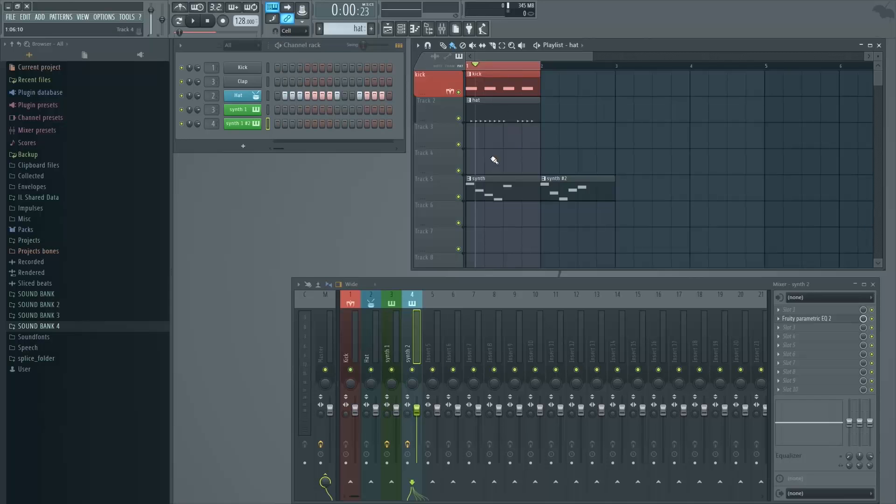
Step: Move the kick clip one step along the playlist with Cell snap and return it to the start of bar 1
scroll(496, 156, up, 2)
scroll(496, 156, up, 1)
scroll(495, 159, up, 2)
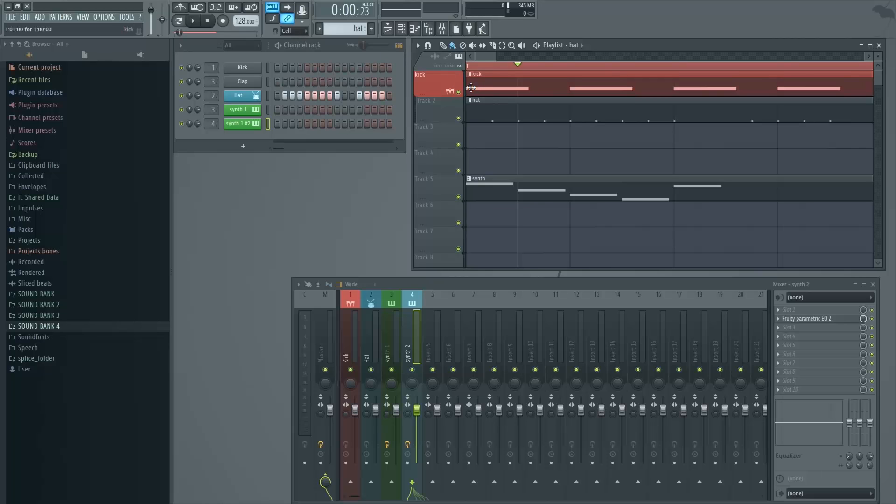
drag(474, 88, 502, 88)
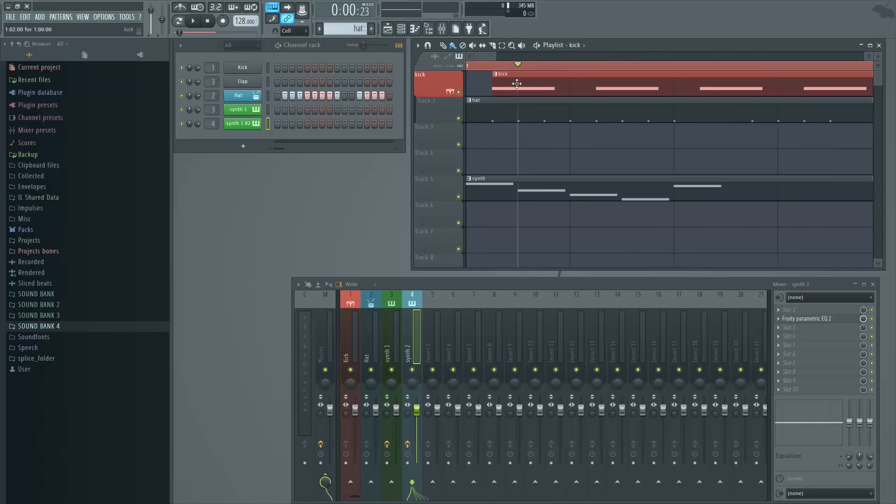
drag(516, 80, 463, 86)
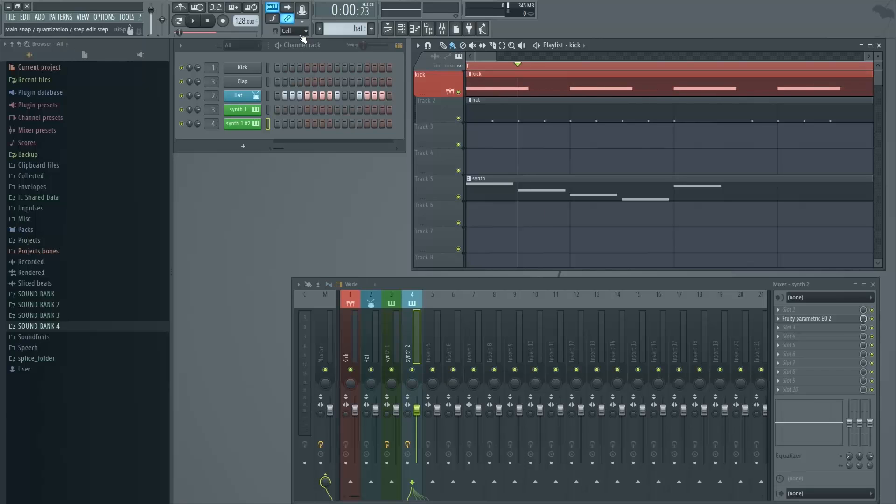
Step: Set the main snap to 1/4 step, try nudging the kick clip, and change the snap to 1/6 step
click(302, 33)
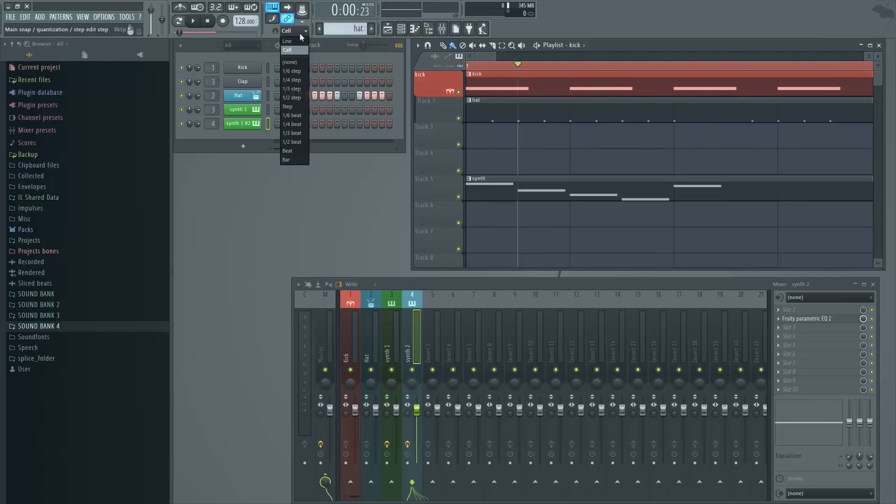
click(304, 81)
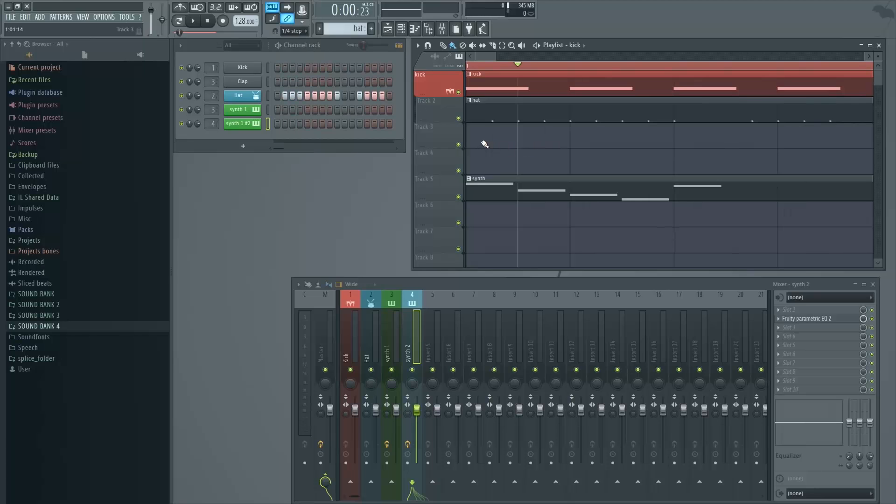
mouse_move(478, 89)
mouse_down()
mouse_move(556, 92)
mouse_move(475, 95)
mouse_up()
click(295, 34)
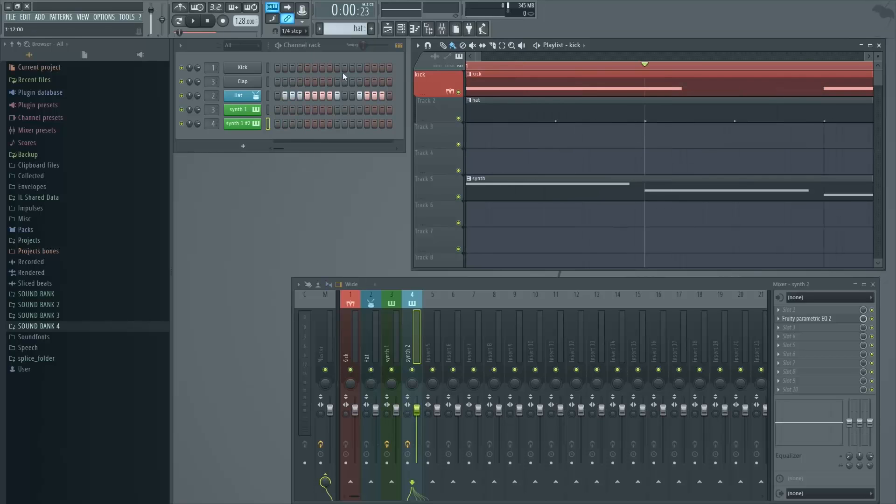
click(300, 31)
click(294, 71)
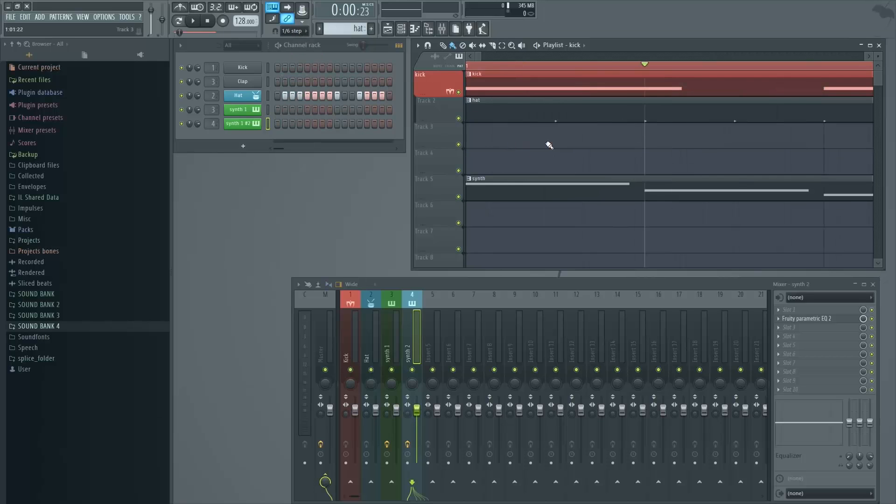
Step: Set the main snap to (none), move the kick clip freely and back to bar 1, and try nudging it with Step snap
click(294, 30)
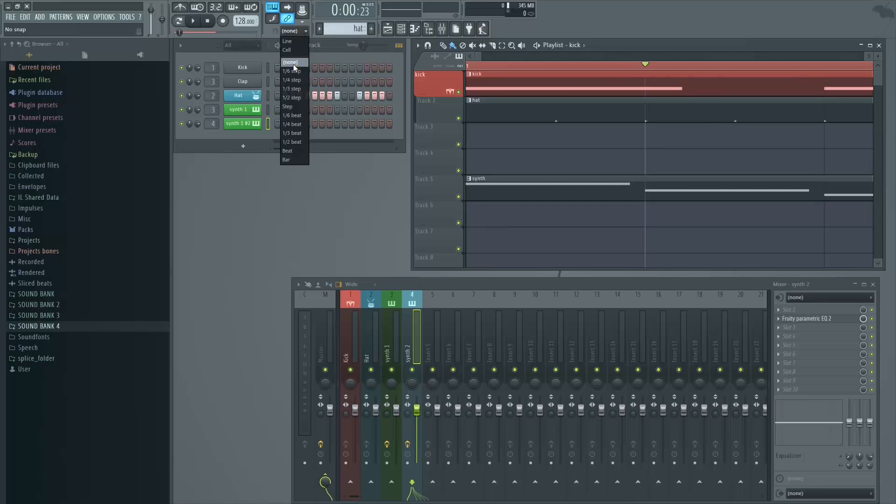
click(294, 64)
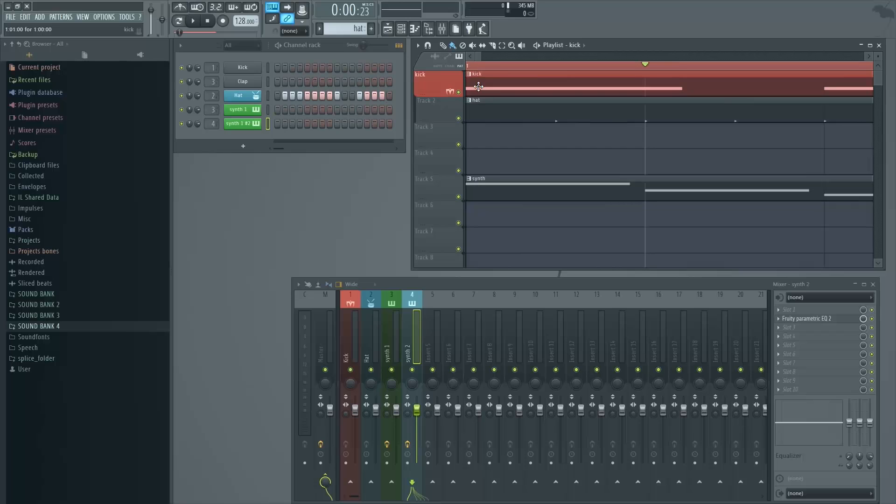
drag(478, 86, 503, 89)
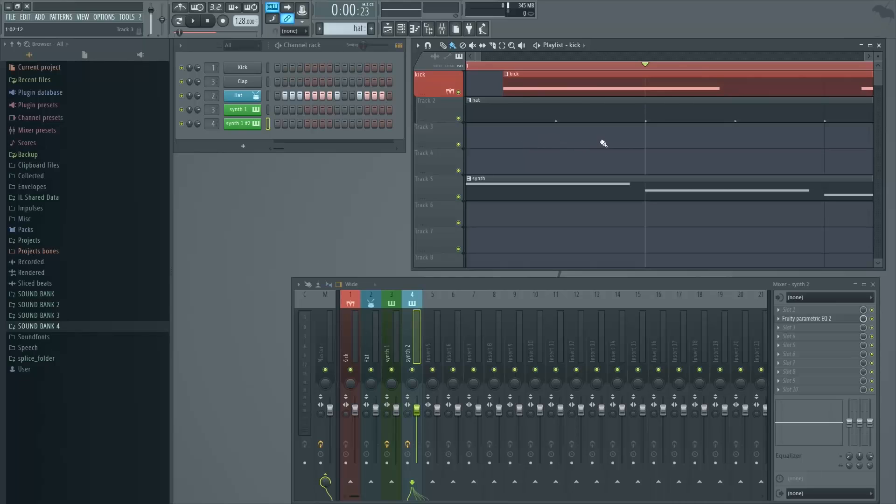
drag(522, 94, 484, 91)
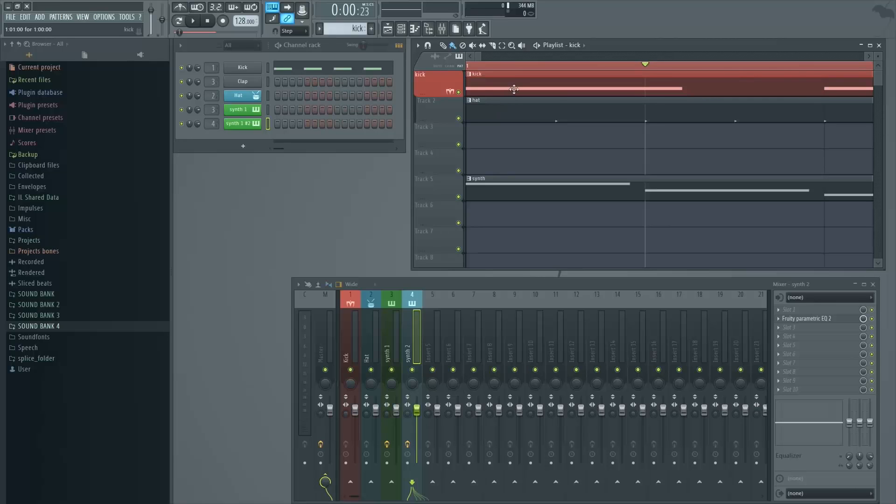
mouse_move(489, 83)
mouse_down()
mouse_move(564, 82)
mouse_move(485, 84)
mouse_up()
drag(485, 84, 504, 93)
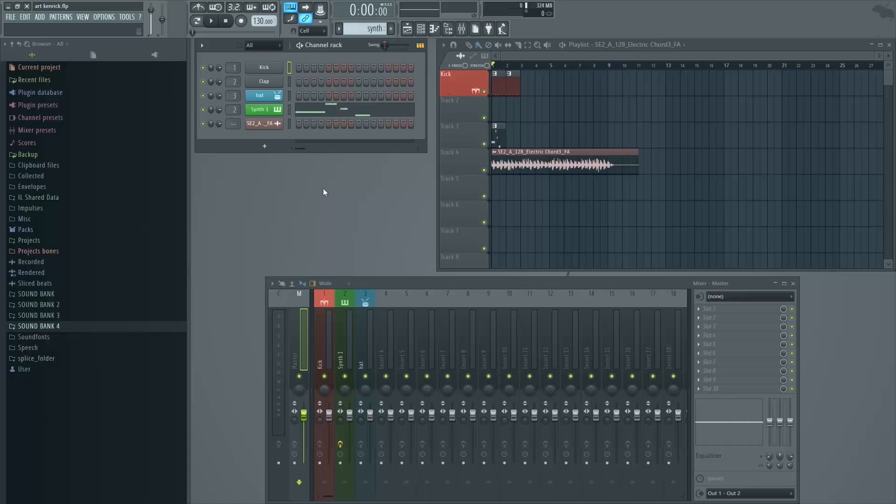
Step: Export the project as an MP3 file in the Projects folder, keeping the suggested file name
click(10, 17)
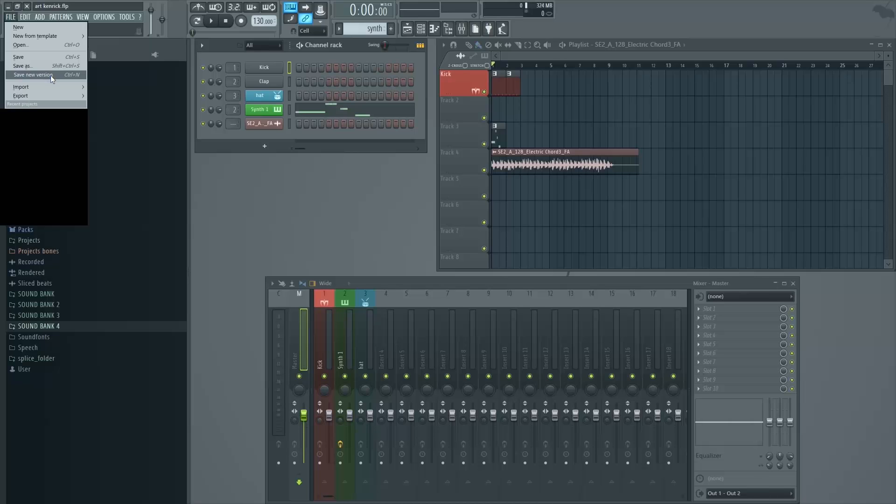
mouse_move(44, 95)
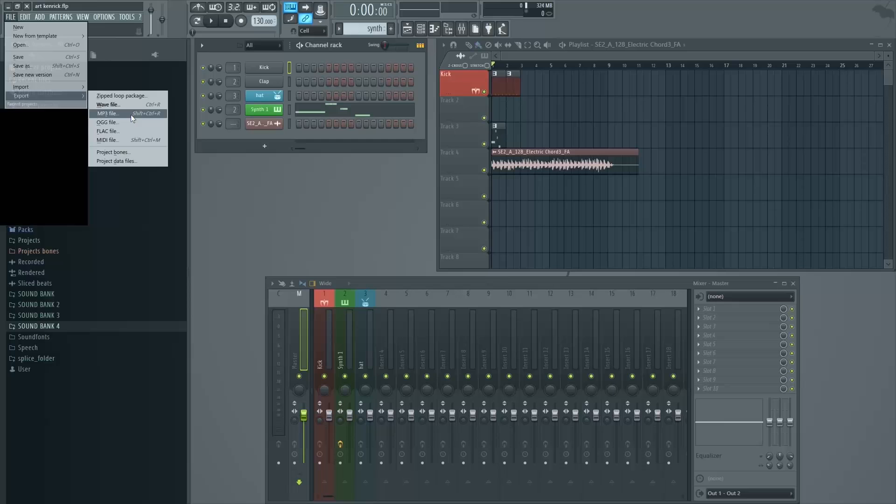
click(148, 112)
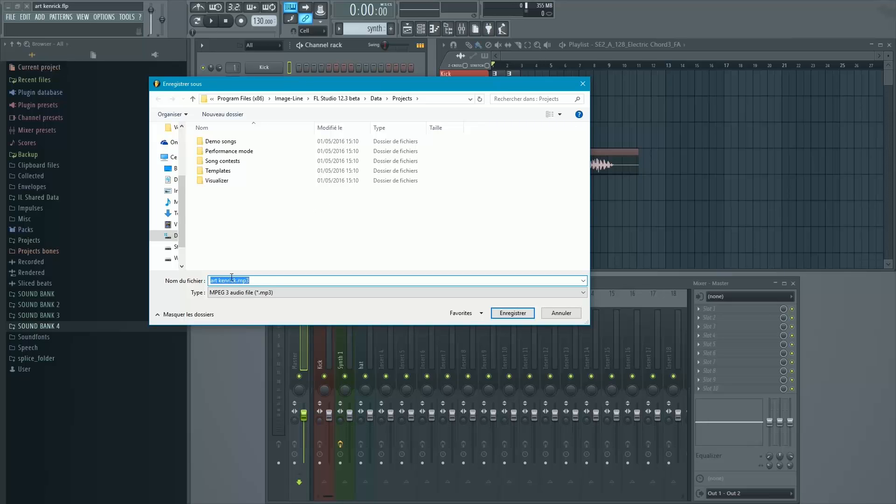
click(512, 312)
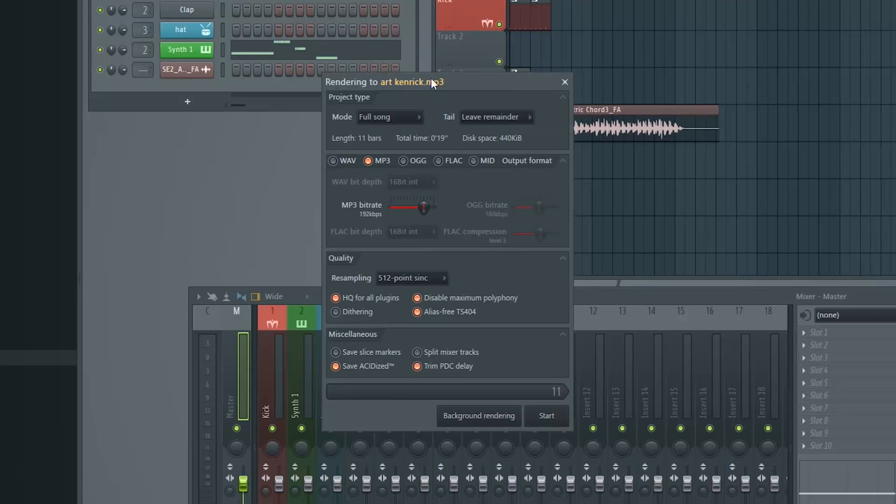
Step: Set the render mode to Full song and keep 512-point sinc resampling for the MP3 export
click(402, 119)
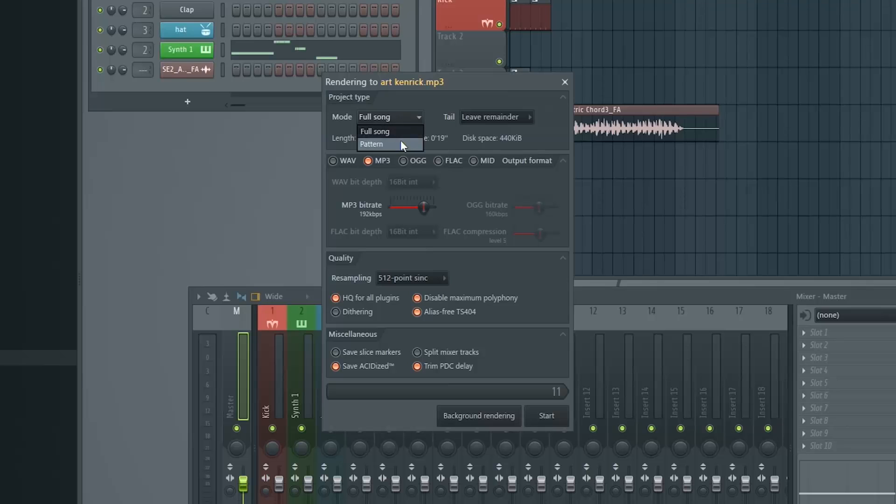
click(410, 131)
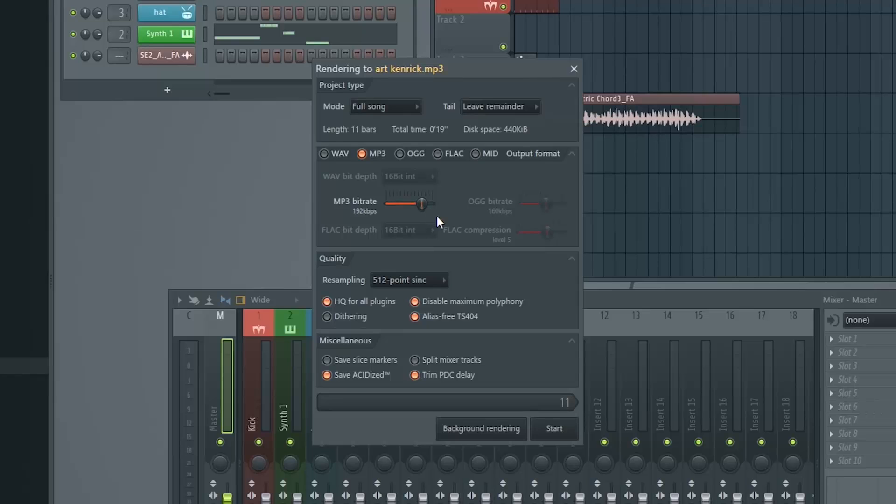
click(423, 280)
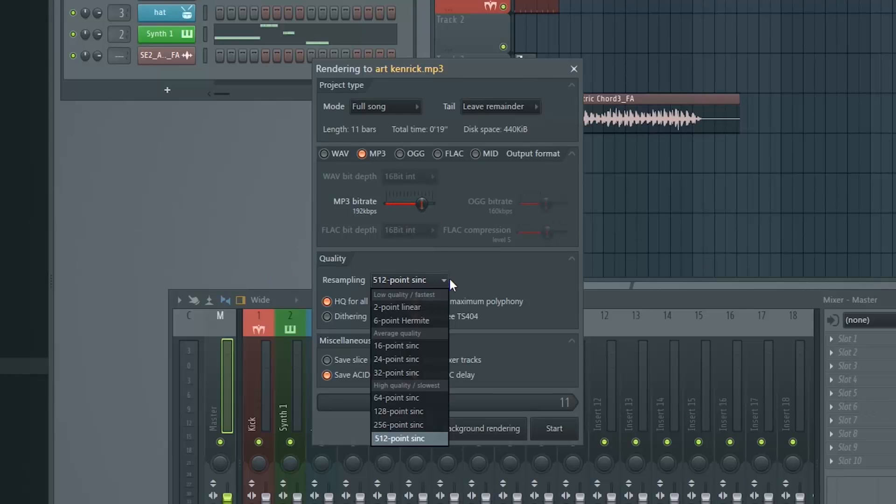
click(476, 275)
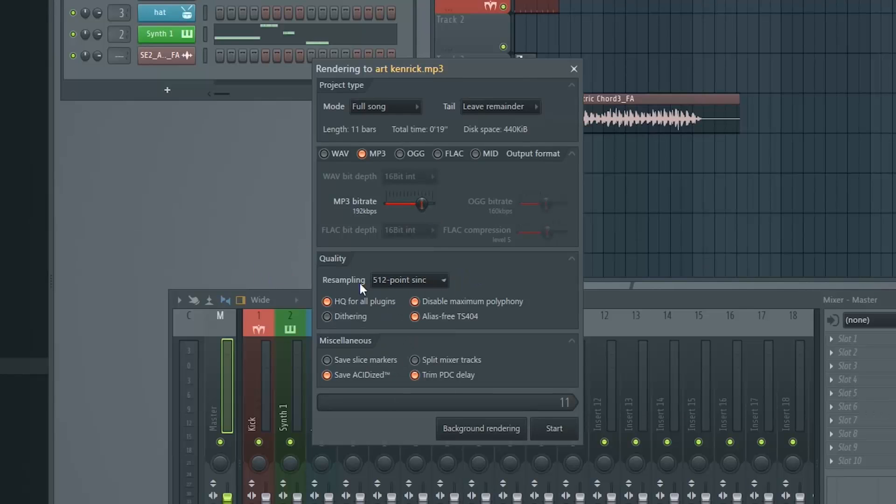